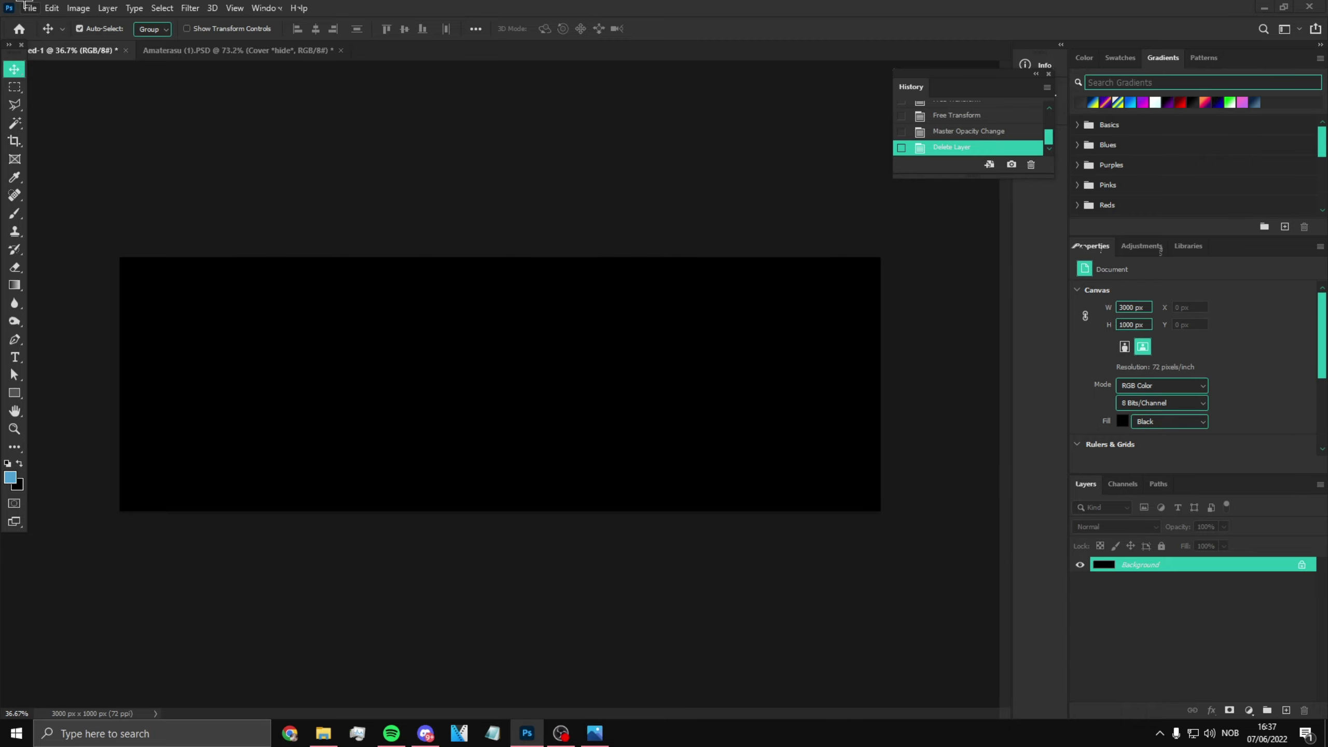
Step: Create a new document from the Banner Header preset, 3000 x 1000 px at 72 ppi with a black background
left_click(29, 7)
left_click(42, 21)
left_click(664, 262)
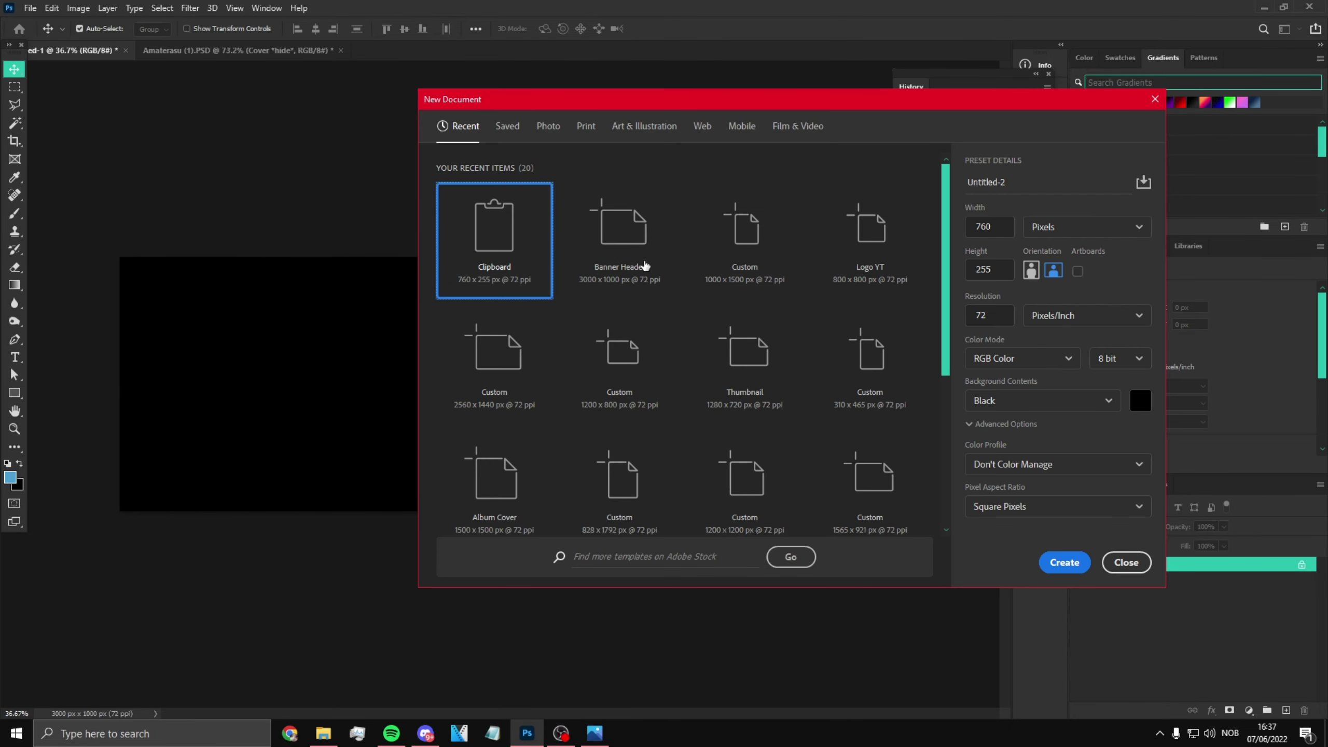
left_click(526, 264)
left_click(620, 246)
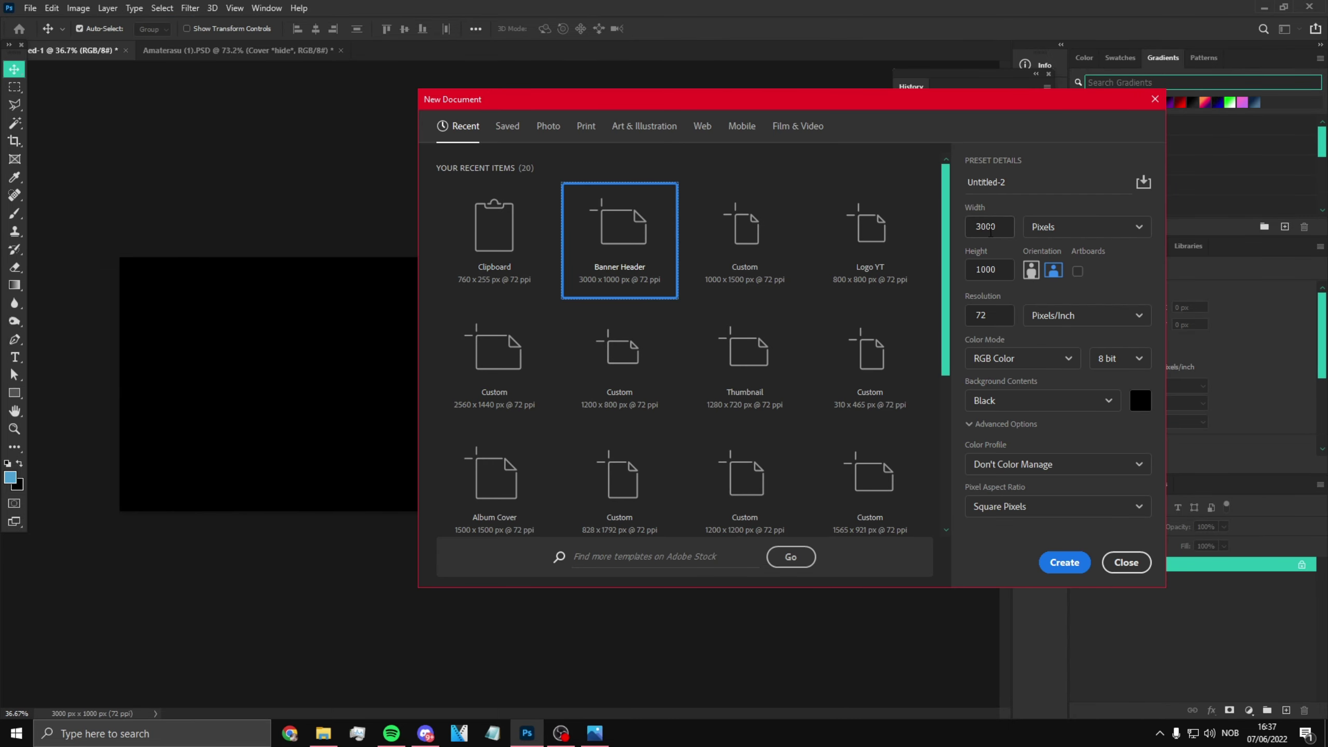
left_click(1065, 562)
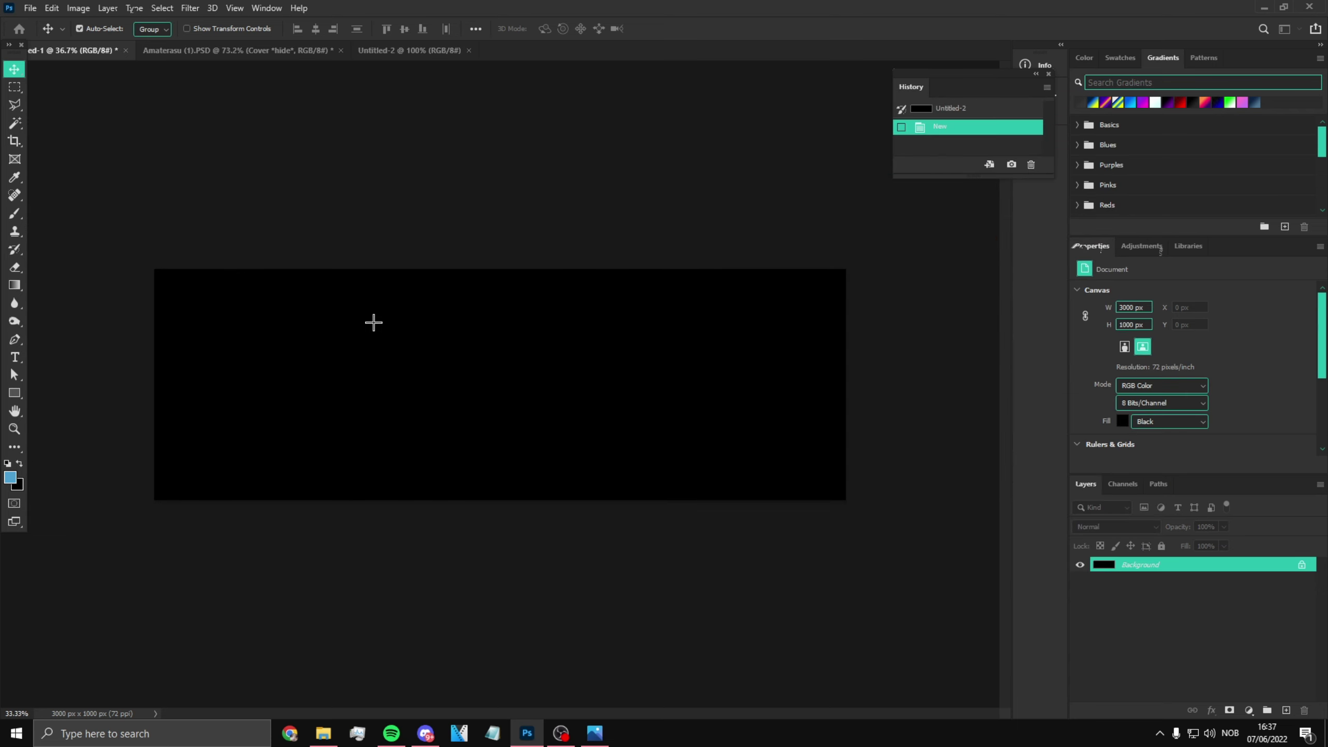
Step: Close the older untitled document without saving and unlock the Background layer of the new banner document
left_click(126, 51)
left_click(651, 271)
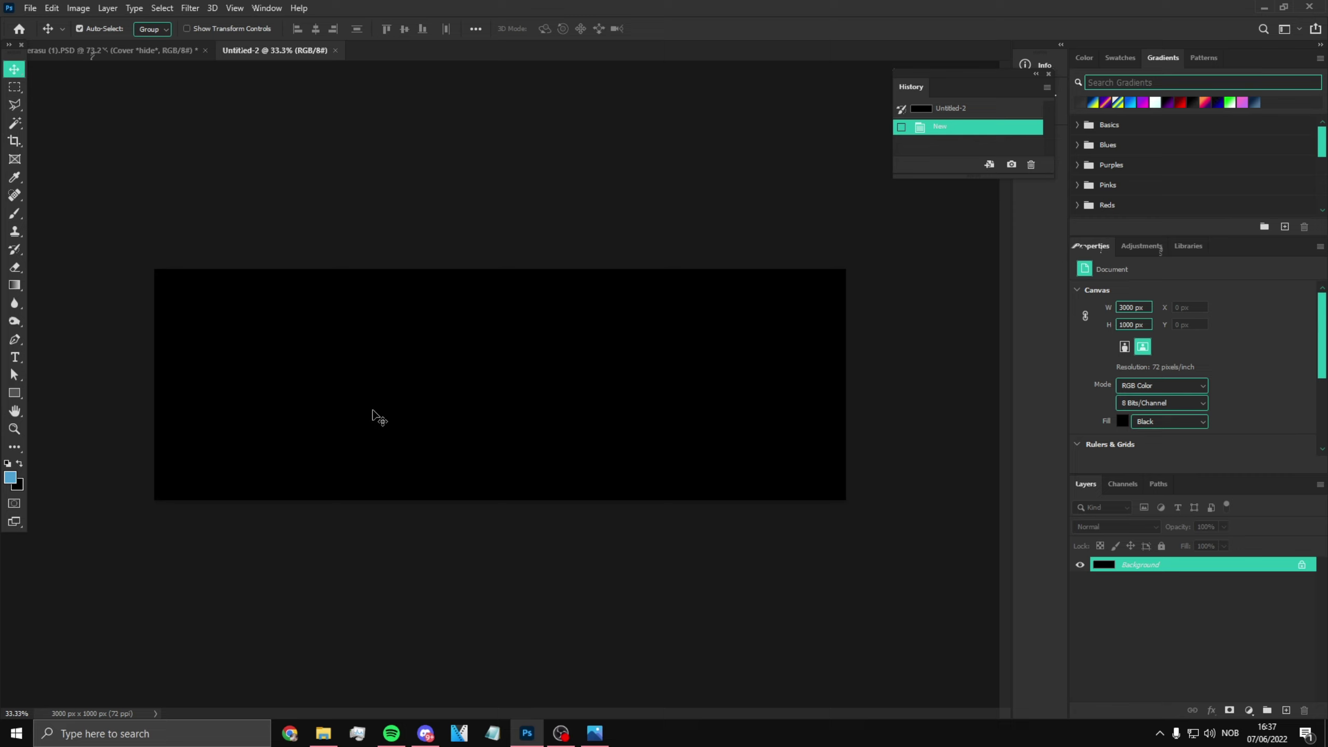
left_click(14, 428)
right_click(383, 389)
left_click(383, 390)
right_click(378, 392)
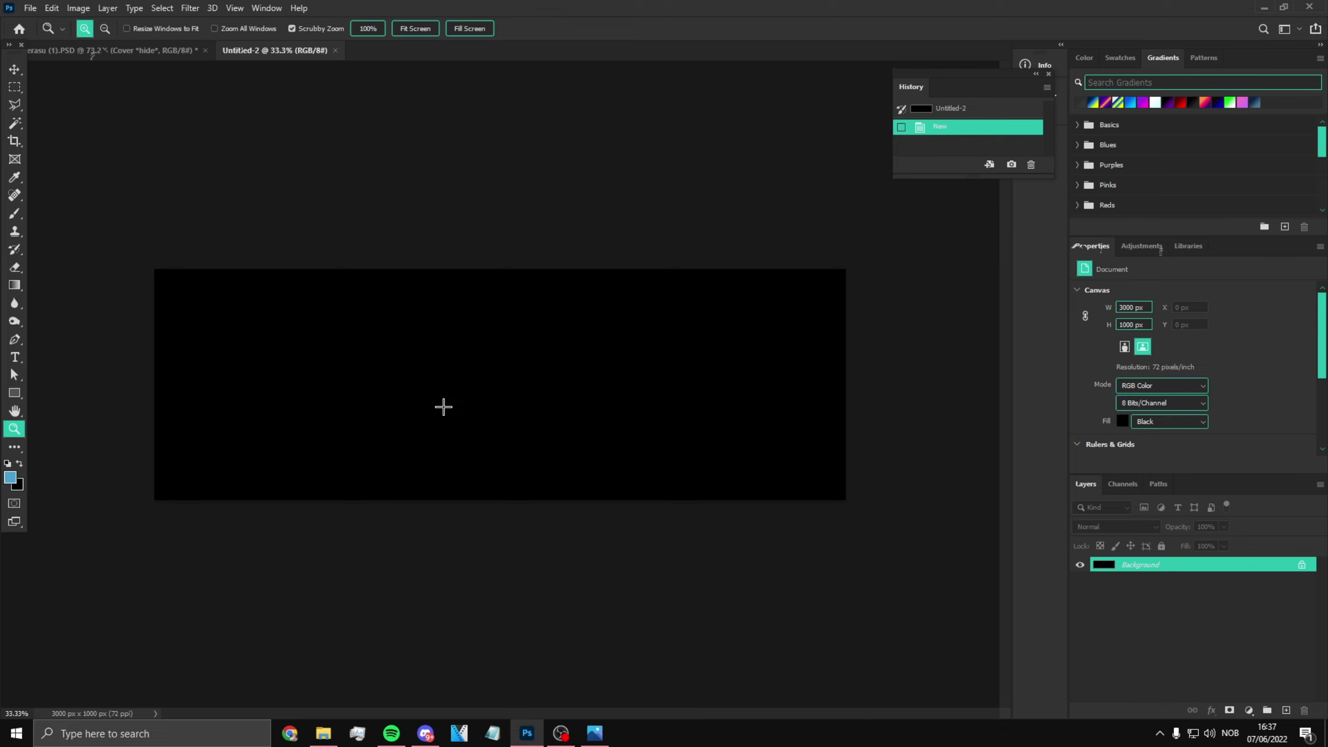
left_click(452, 404)
left_click(1302, 569)
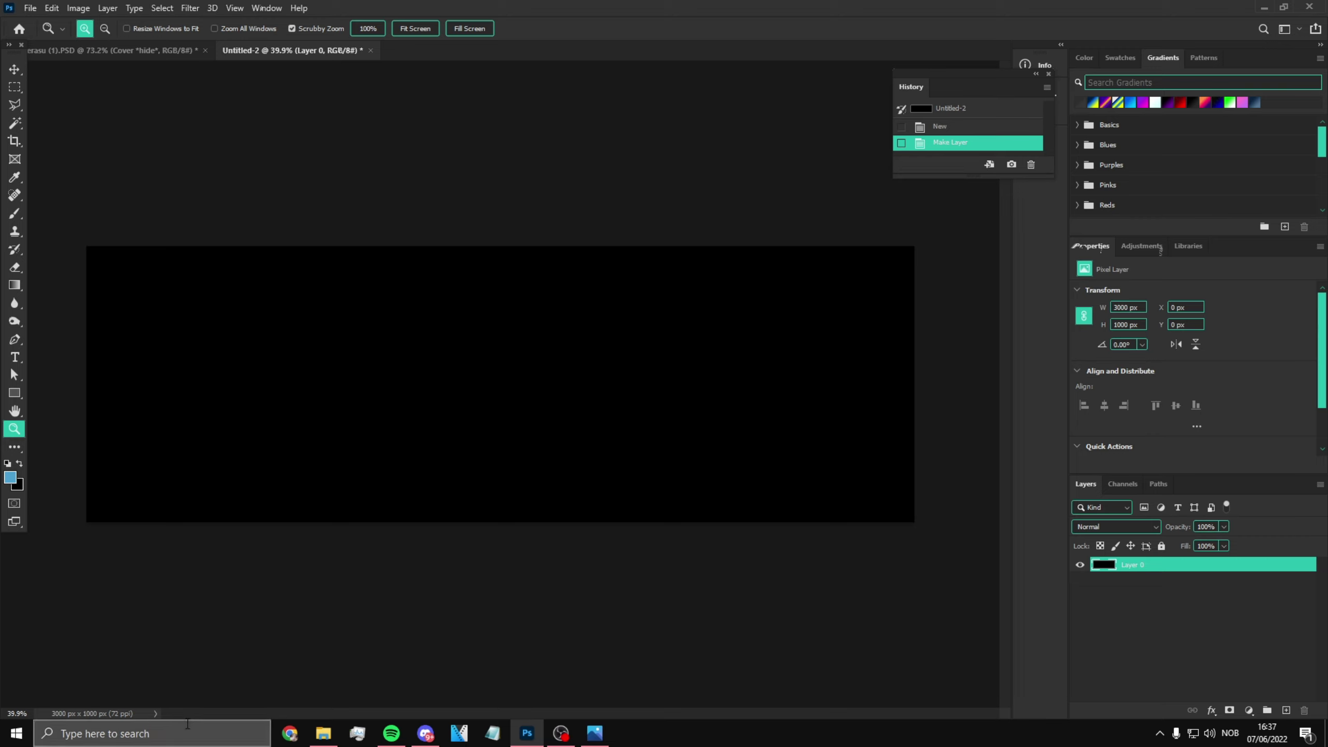
Step: Search the computer for "cinema" and switch to Cinema 4D with the YuzoLightroomText project
left_click(187, 724)
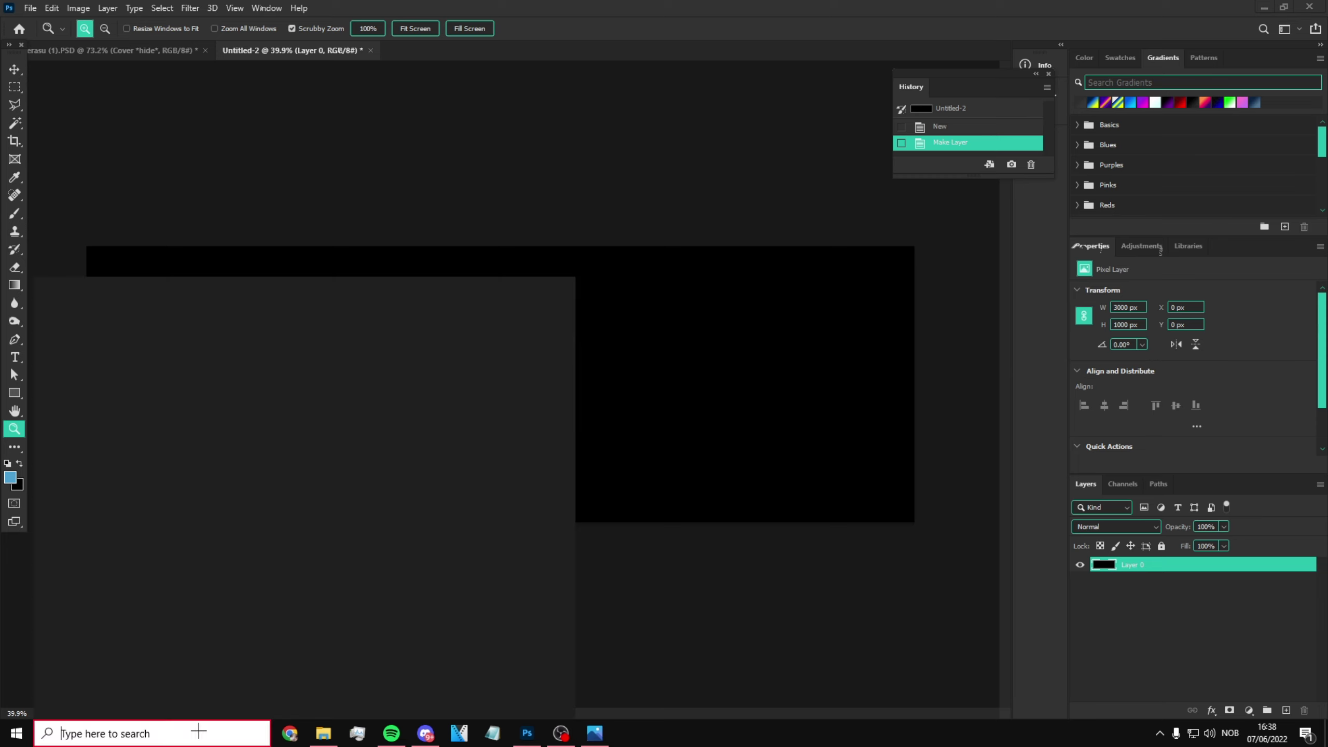
type("cinema")
left_click(179, 363)
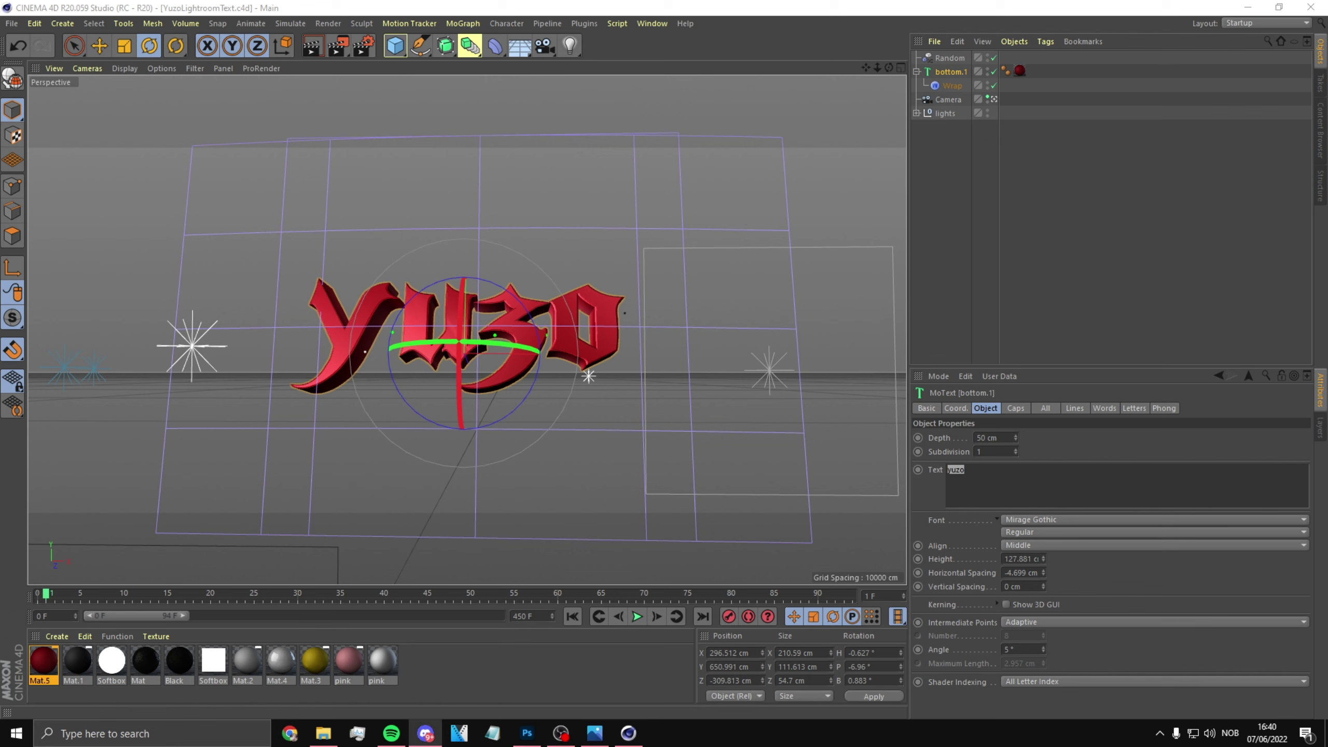
Step: Switch to Discord and look through the verification-info, yuzo-subscriber-verification and tutorial-stuff channels for template access
left_click(425, 733)
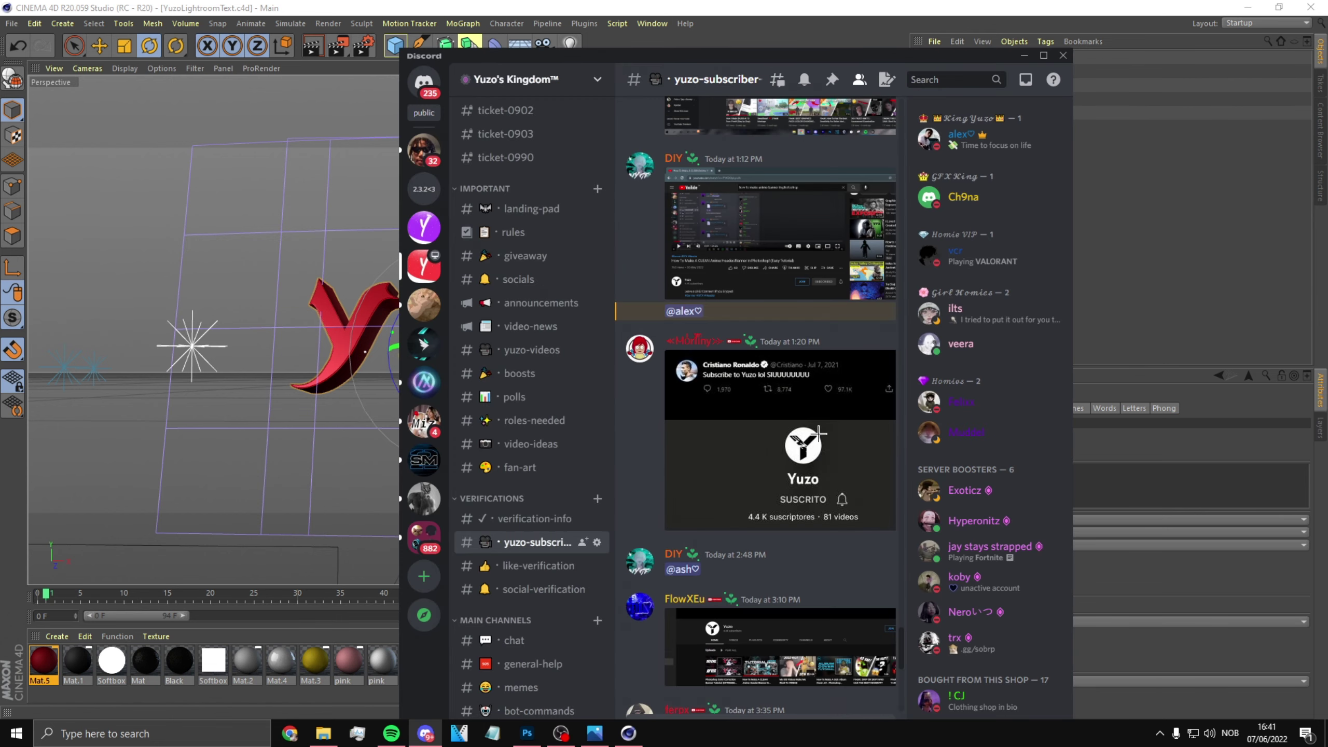
left_click(1044, 55)
left_click(132, 473)
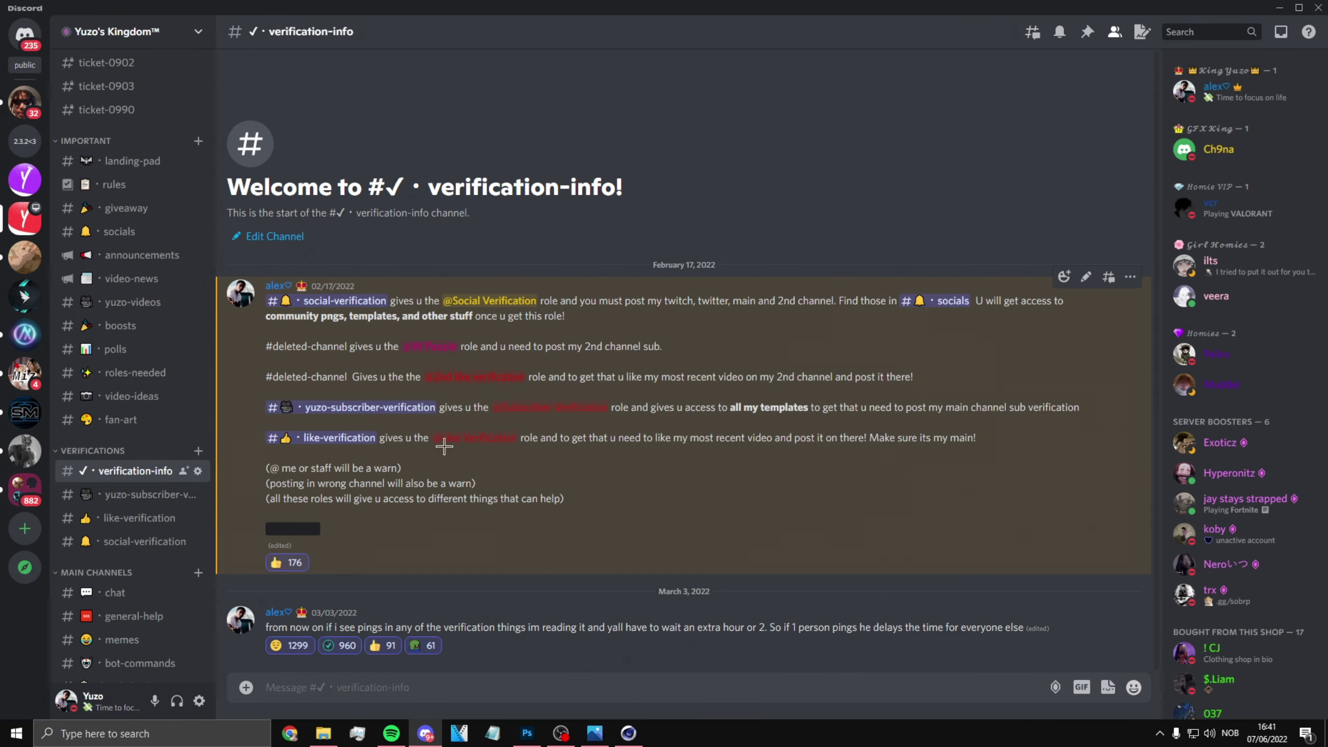
left_click(112, 497)
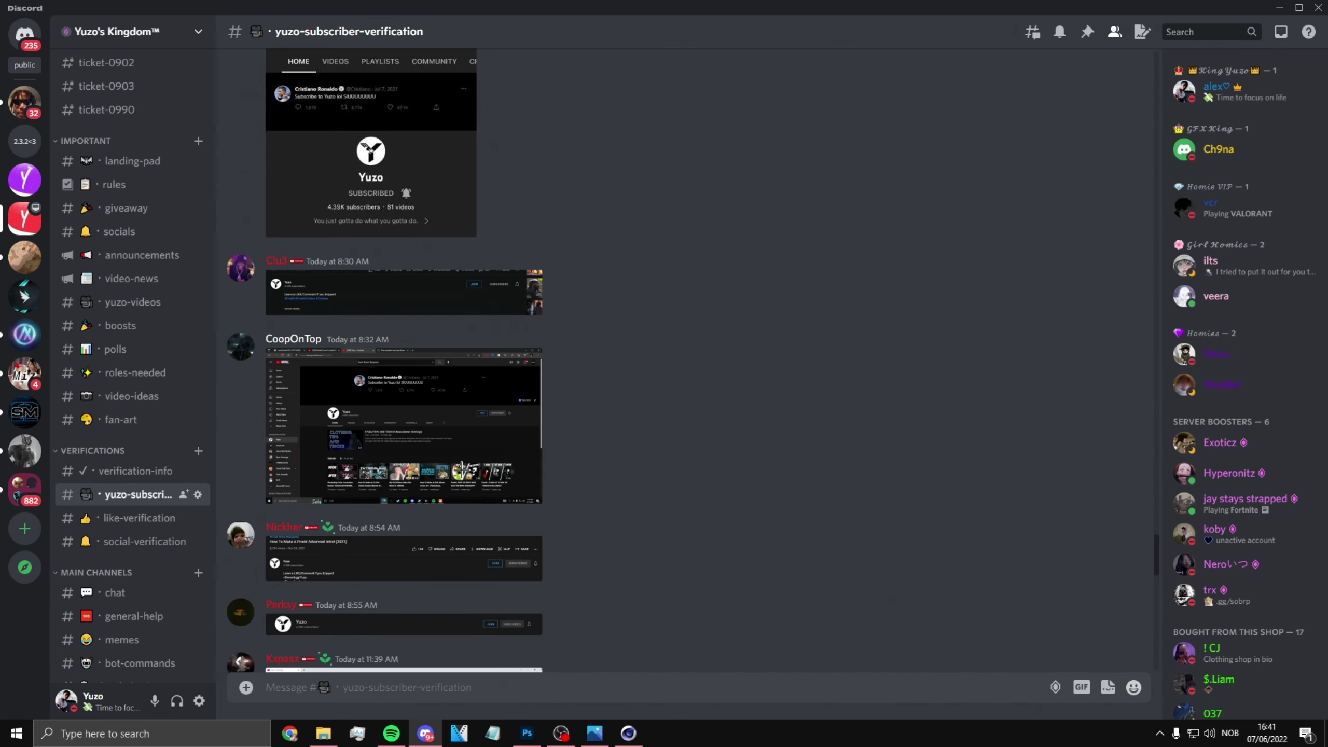
scroll(440, 434, "up", 5)
scroll(121, 445, "down", 15)
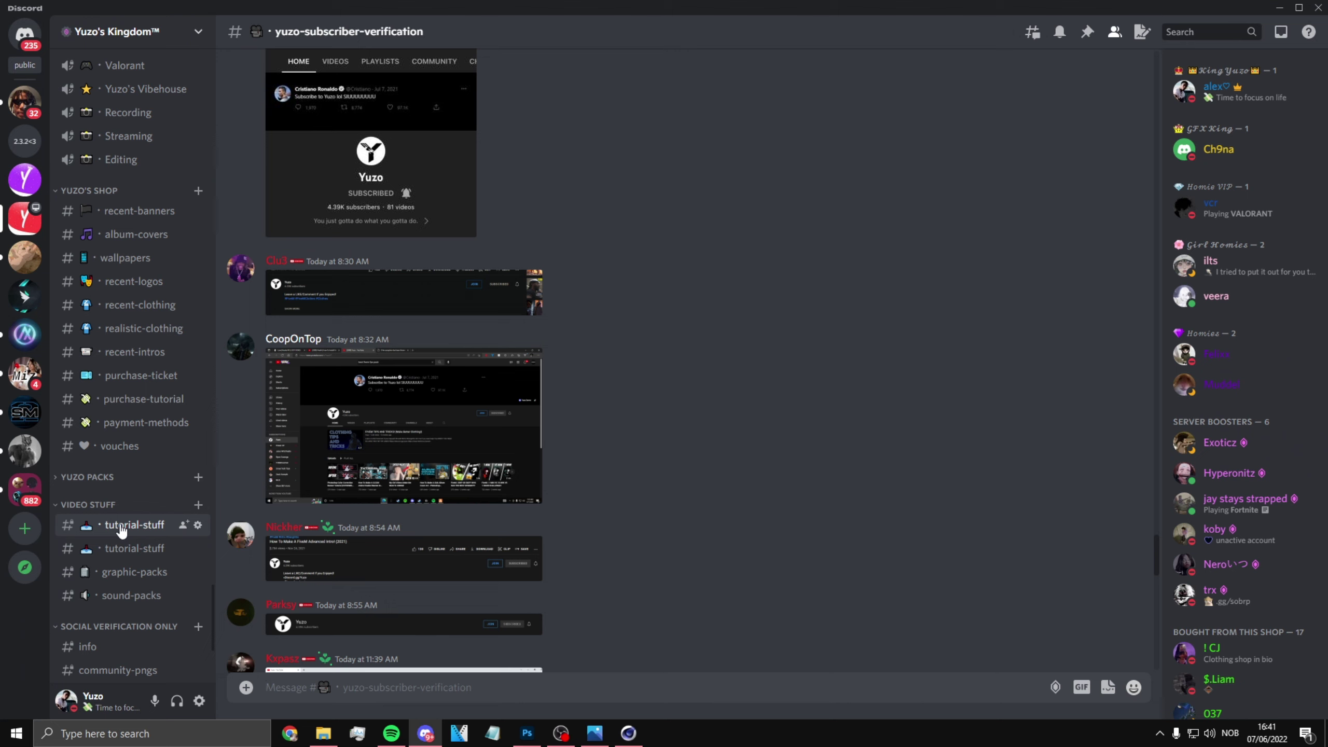
scroll(167, 474, "up", 10)
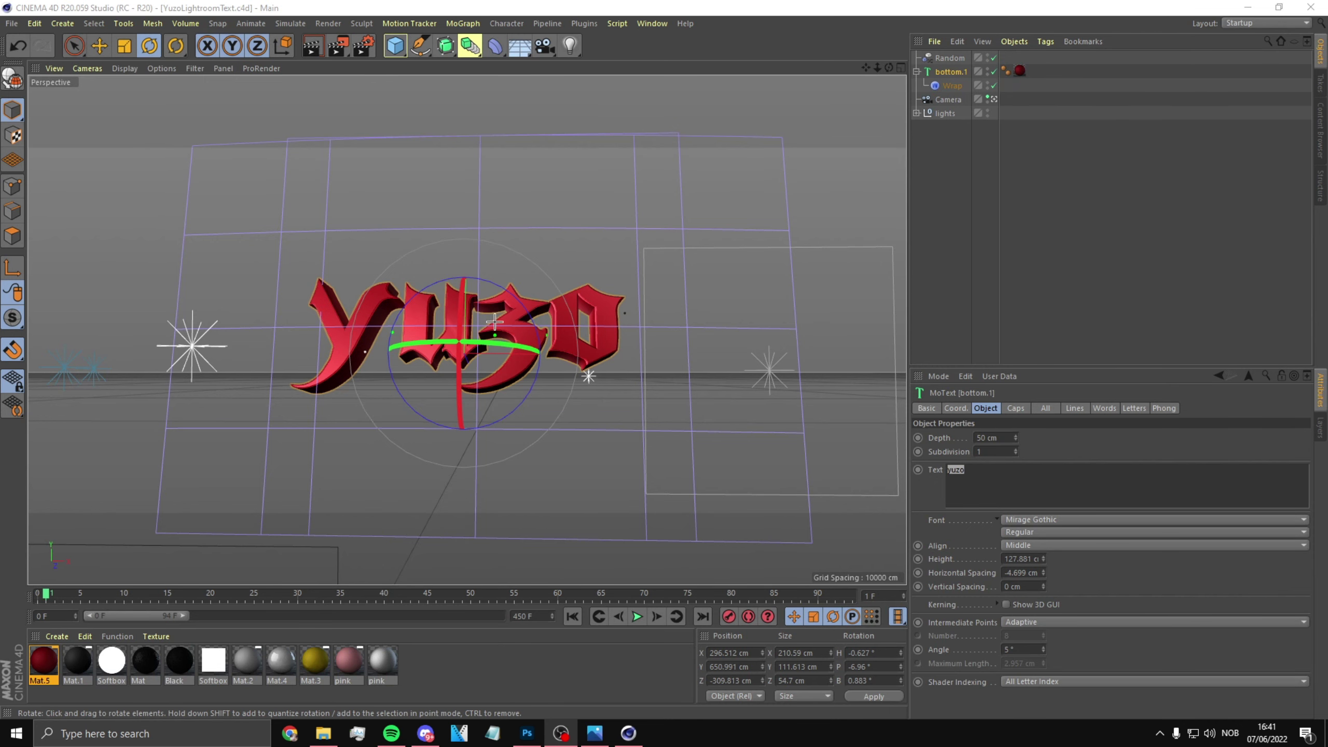
Step: In Cinema 4D, rotate the red 3D text to a heading of about -9.9° and preview the render
mouse_move(477, 344)
left_mouse_down()
mouse_move(456, 345)
mouse_move(447, 374)
mouse_move(447, 361)
mouse_move(512, 344)
mouse_move(496, 343)
left_mouse_up()
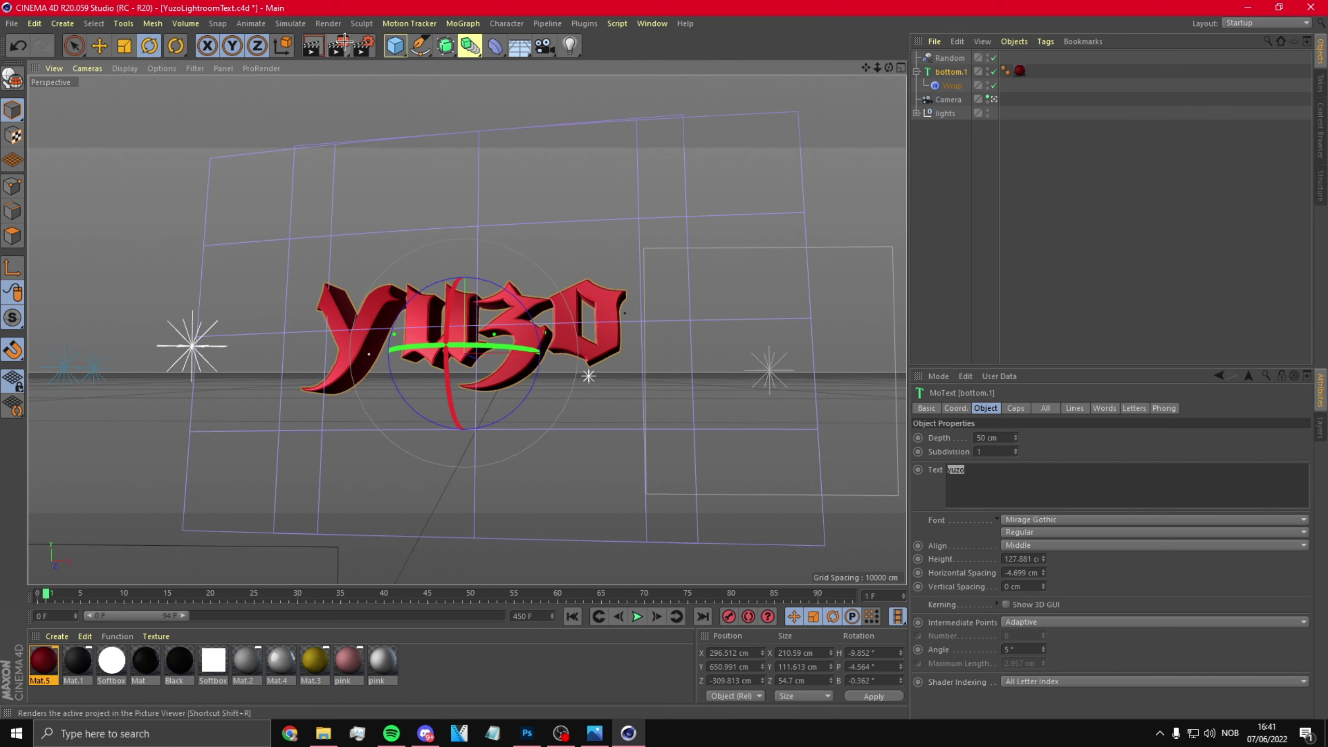
left_click(317, 52)
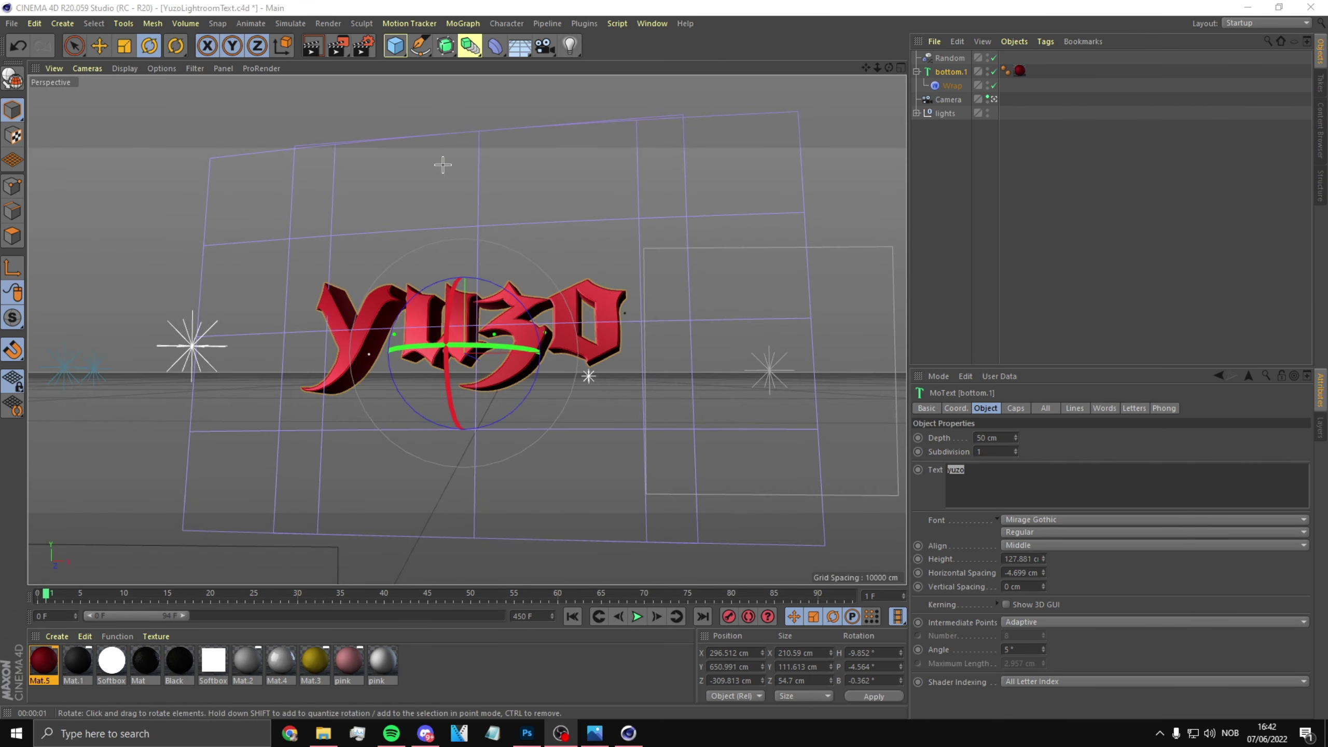
Step: Set the text of the bottom.1 MoText object to "Yuzo"
left_click(952, 85)
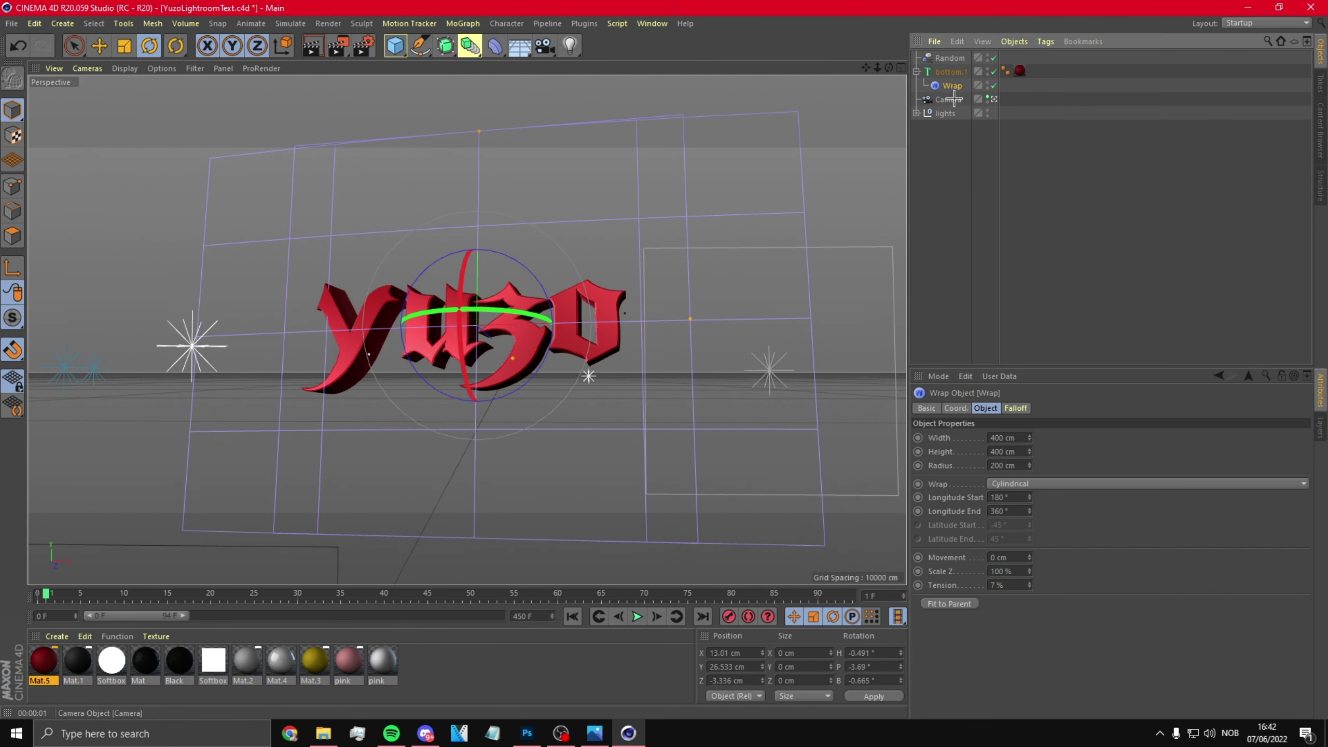
left_click(950, 71)
left_click_drag(976, 475, 928, 476)
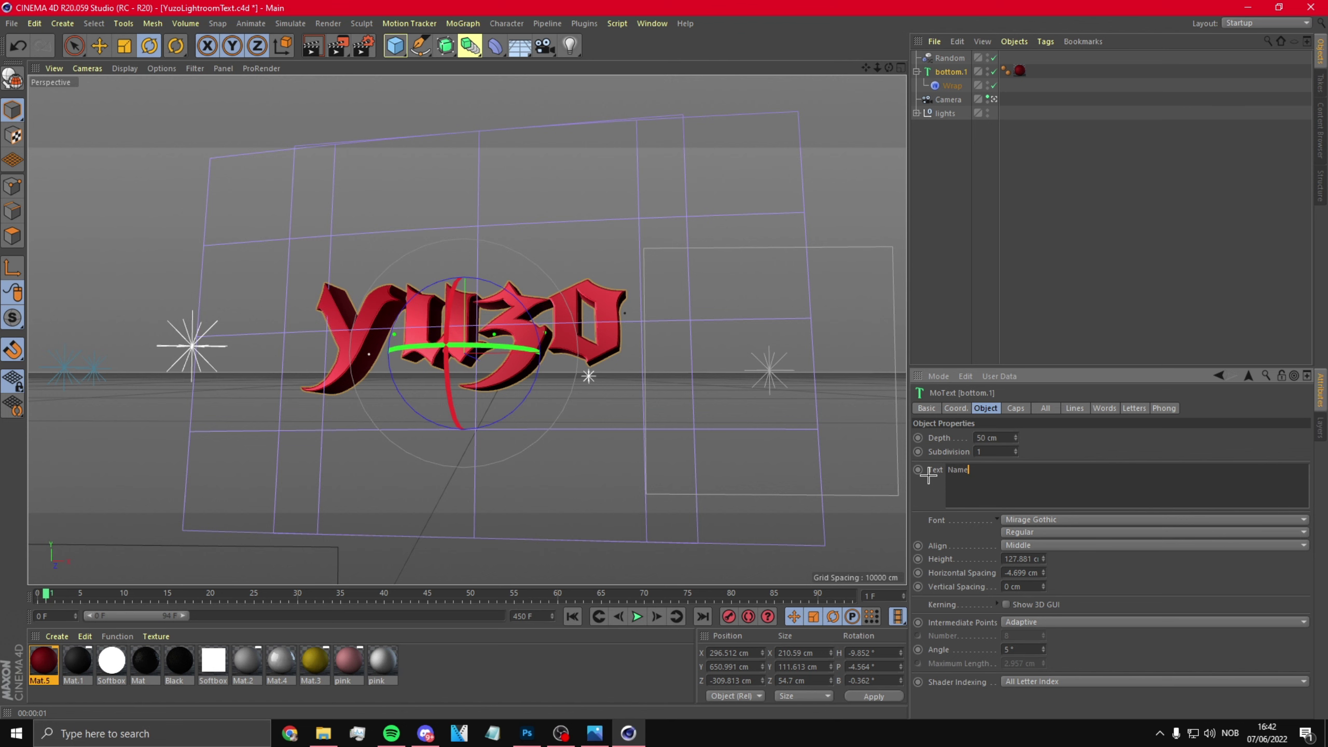
left_click(1084, 434)
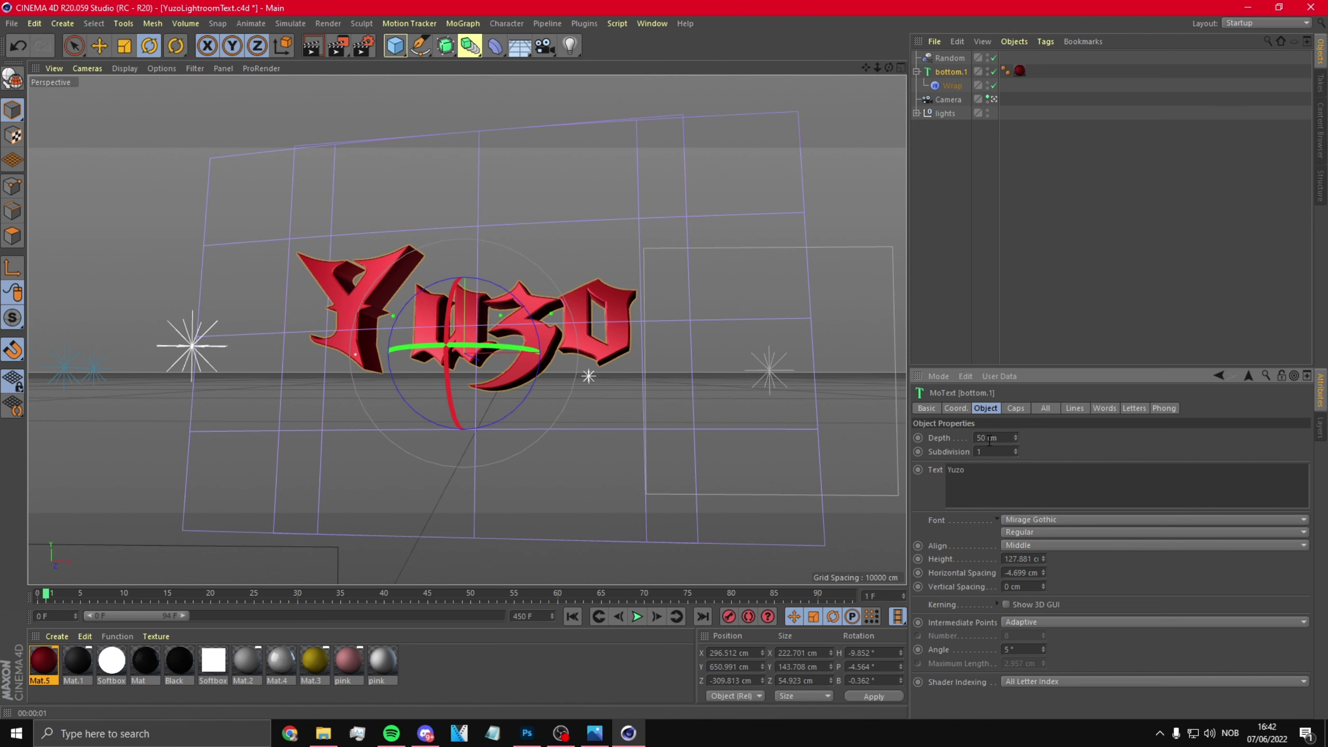
Step: Check the Output and Save render settings, and render the 3D text to the Picture Viewer as yuzotutorial3d
left_click(362, 45)
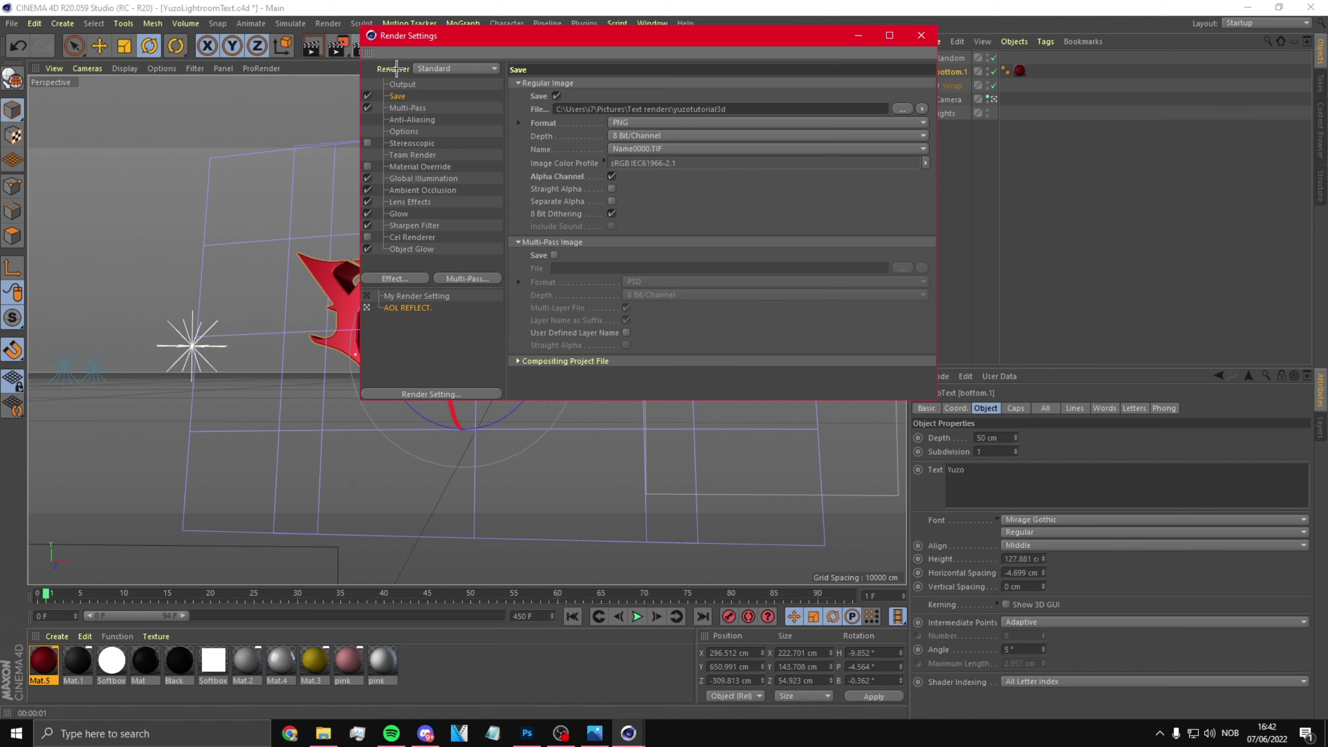
left_click(398, 85)
left_click(393, 96)
left_click(922, 36)
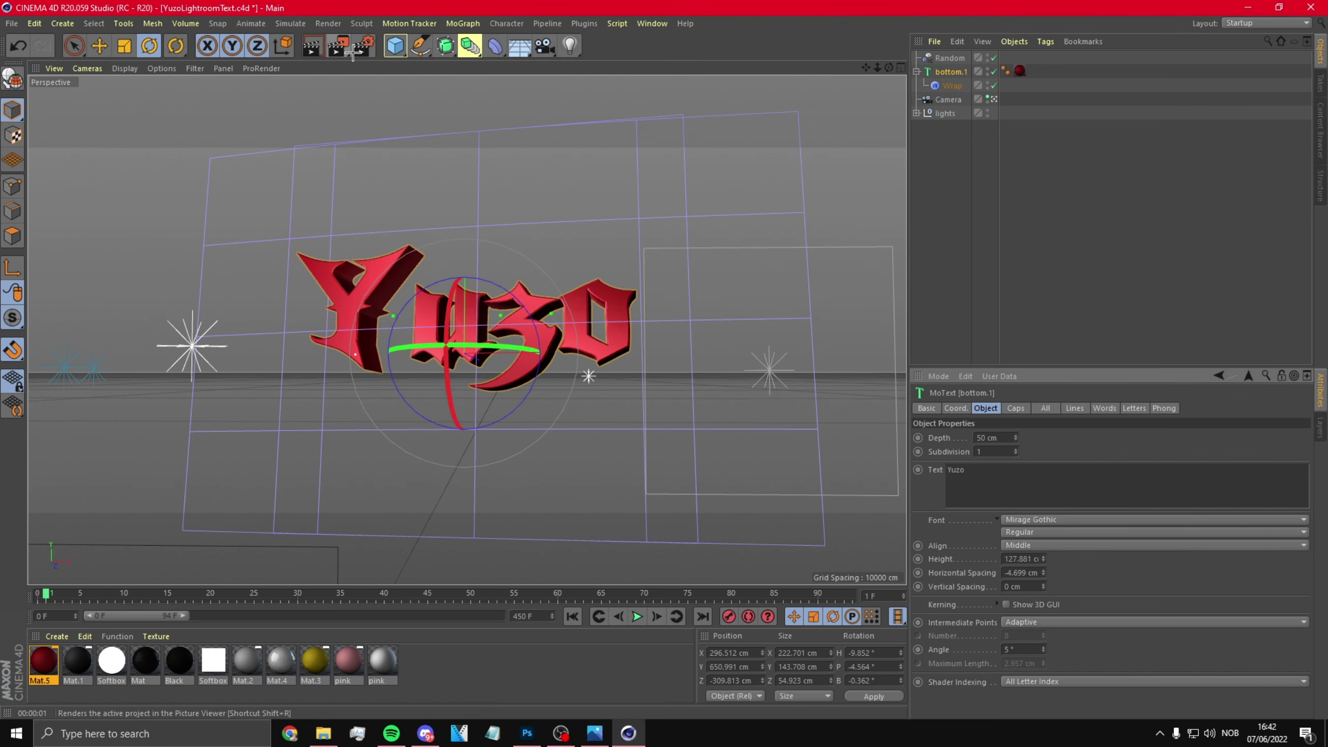
left_click(337, 49)
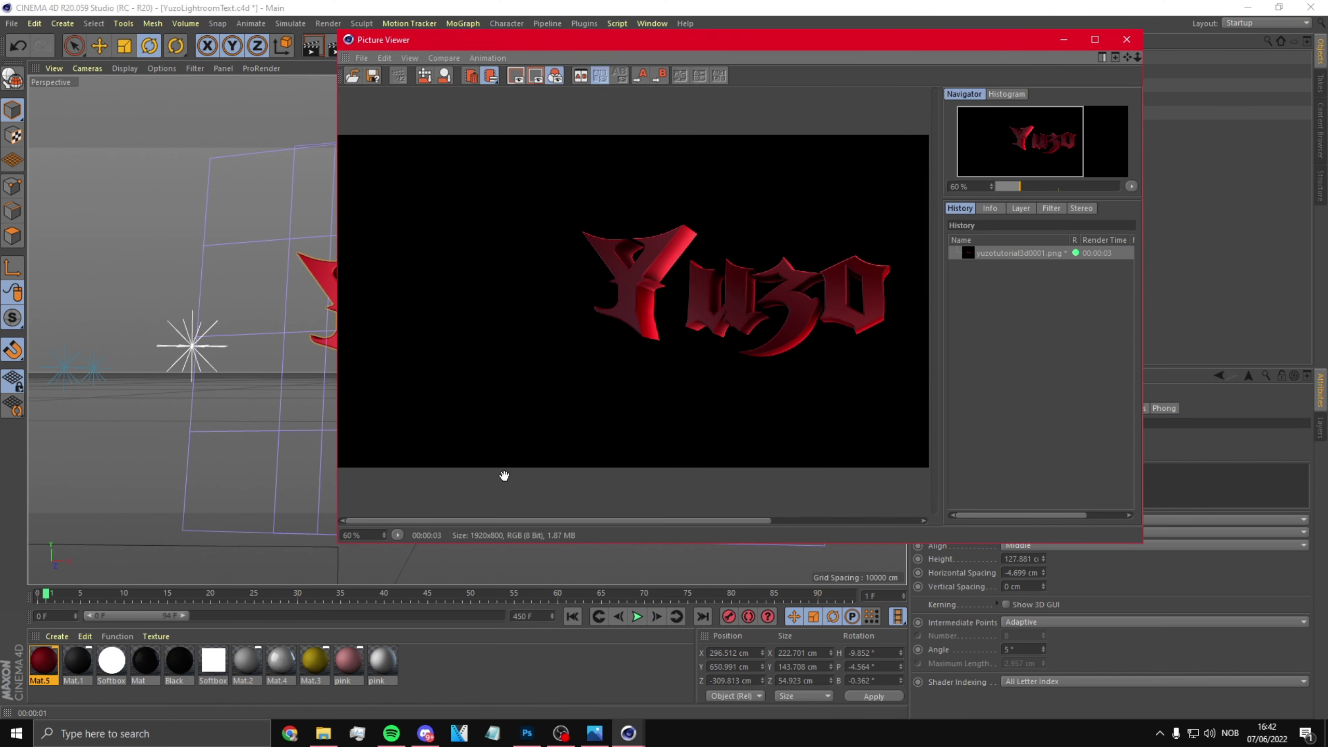
scroll(732, 281, "down", 1)
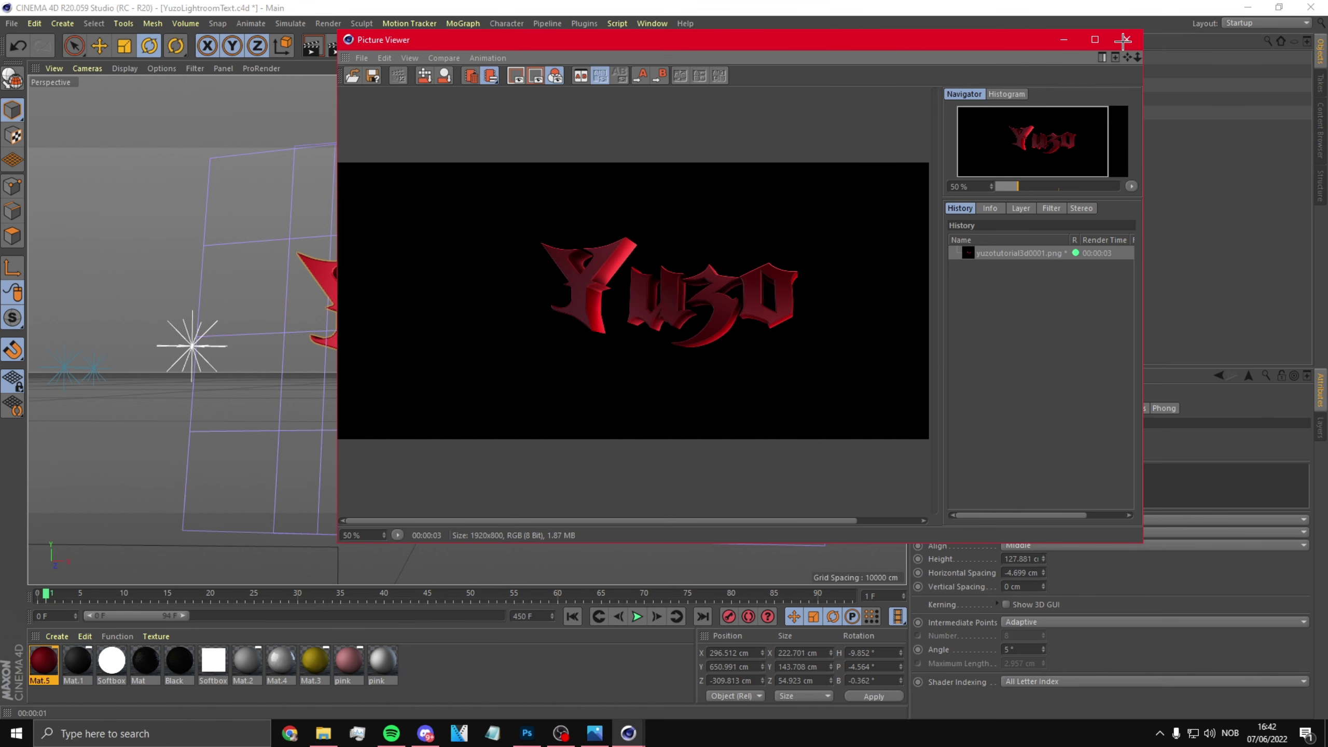
Step: Render a flat version of the text with 0 cm depth, using the save file name yuzotutorial2d
left_click(1123, 40)
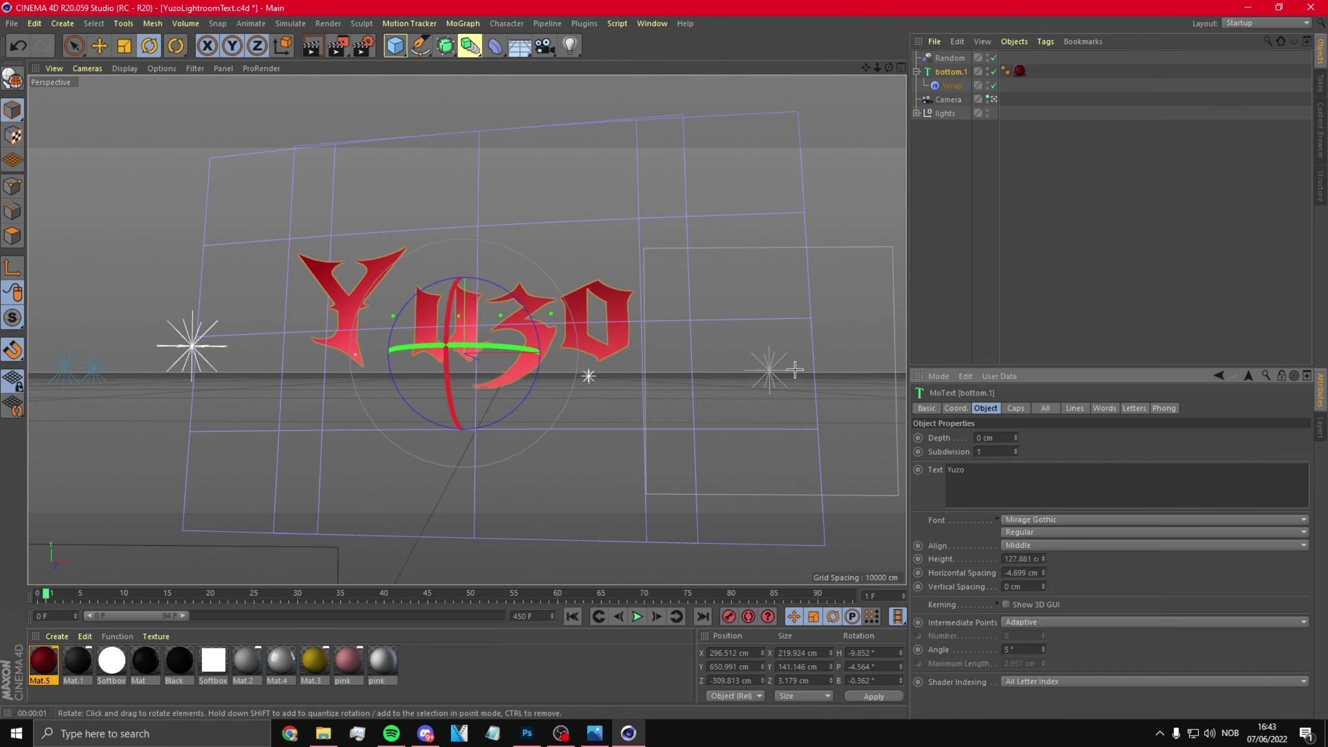
left_click(362, 48)
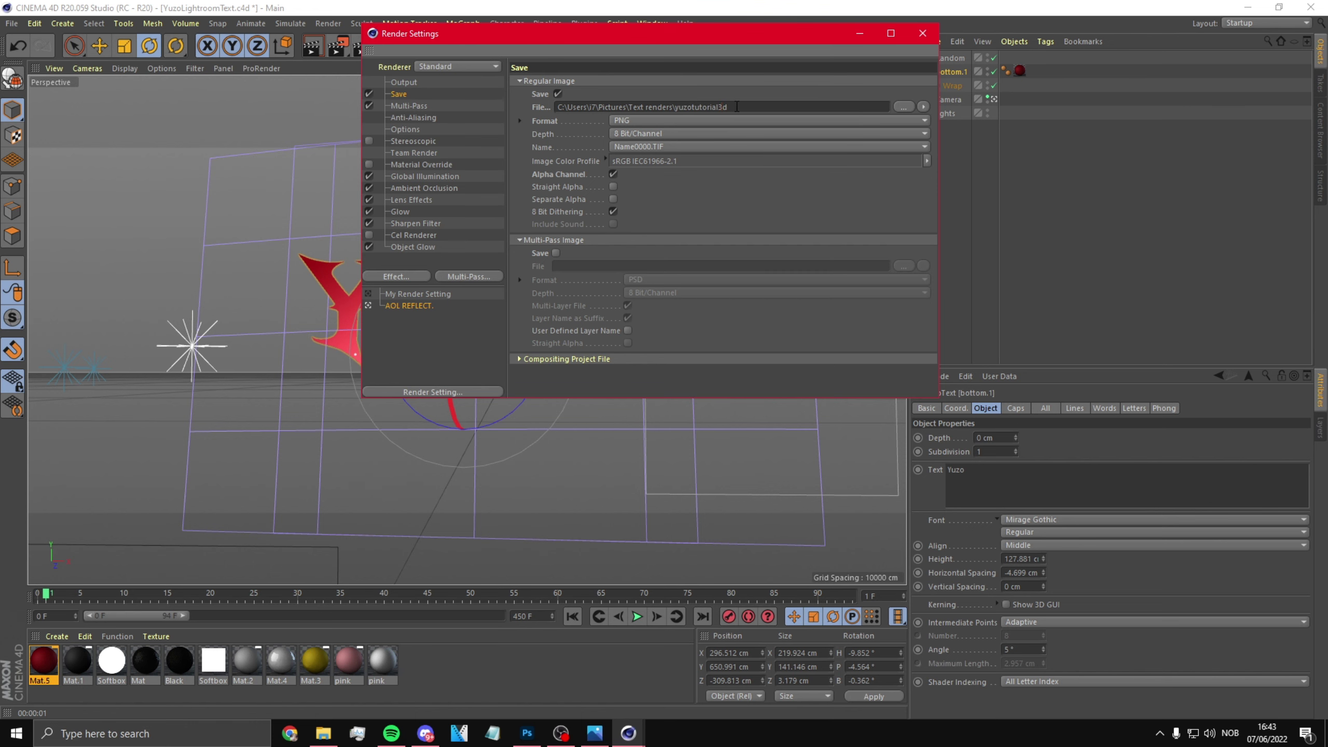
left_click(923, 33)
left_click(338, 46)
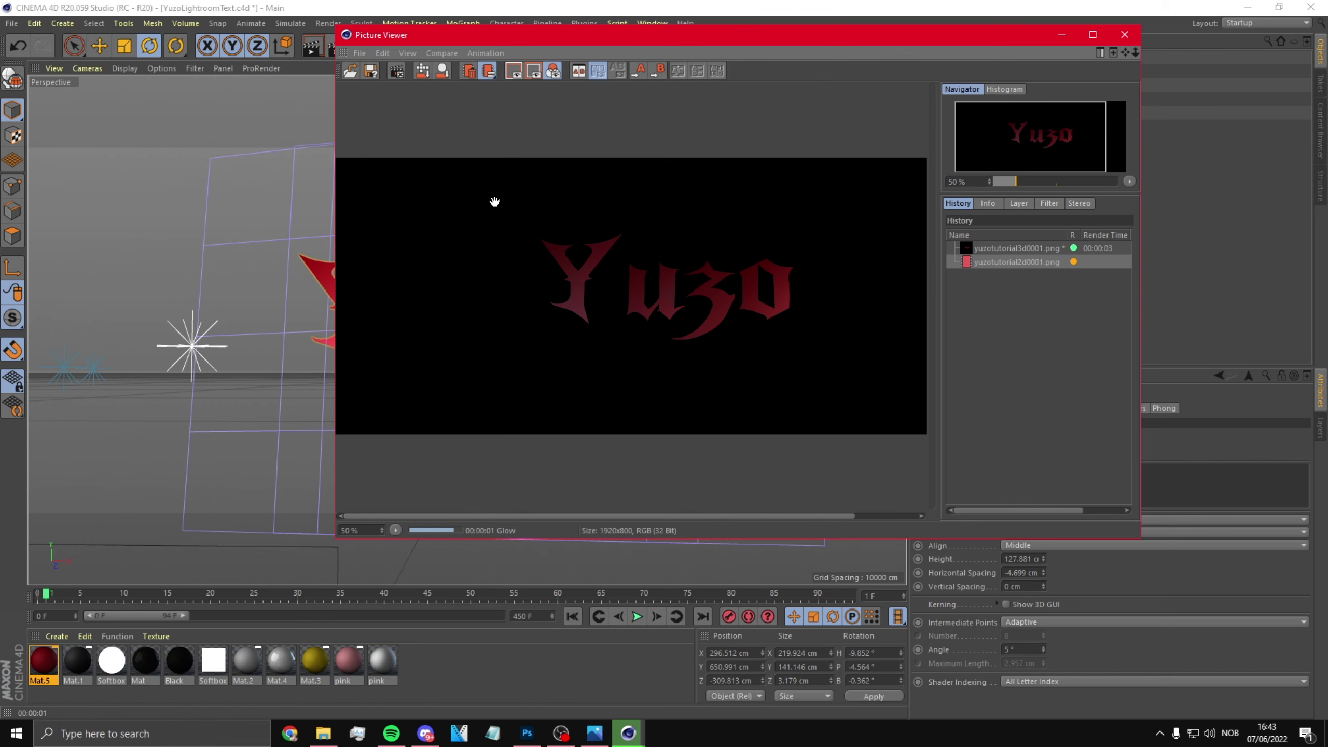
Step: Switch to Photoshop, place both text renders in the banner document and toggle the 3D render's visibility to compare them
left_click(1125, 35)
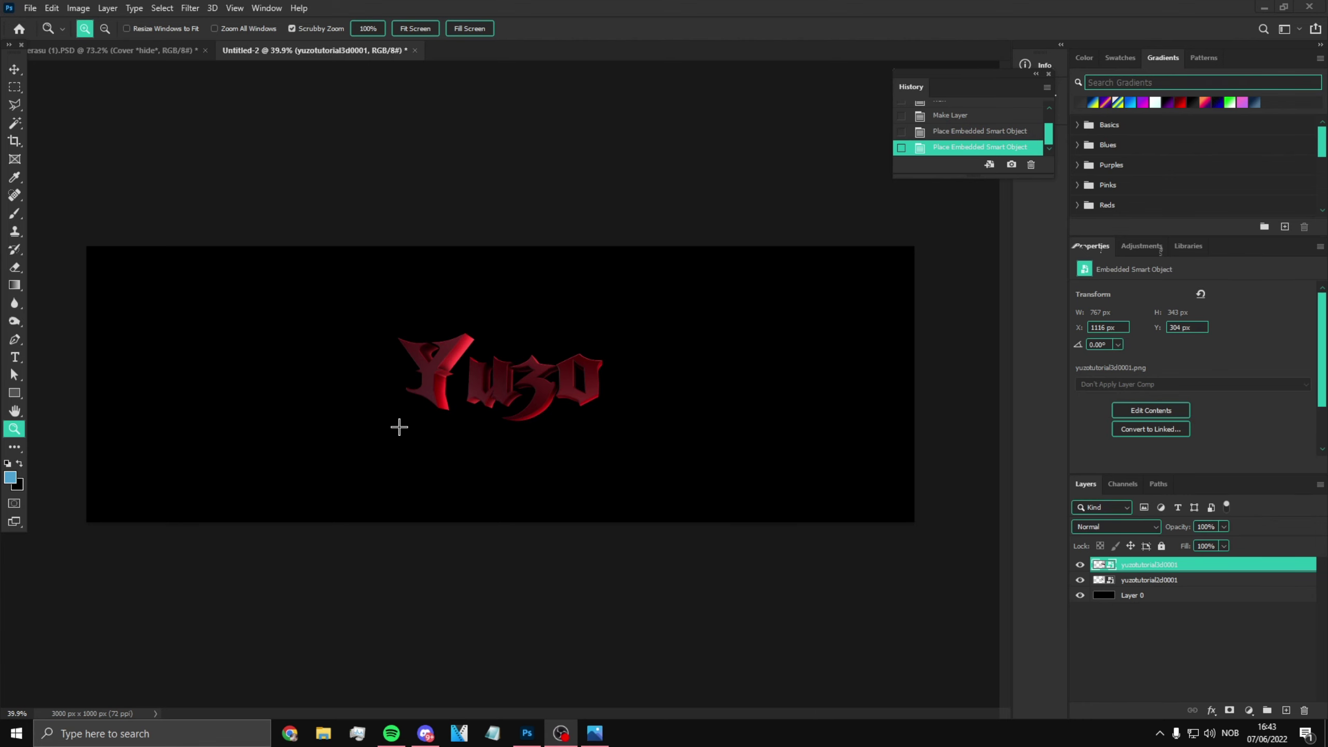
left_click(1080, 567)
left_click(1080, 566)
left_click(1080, 566)
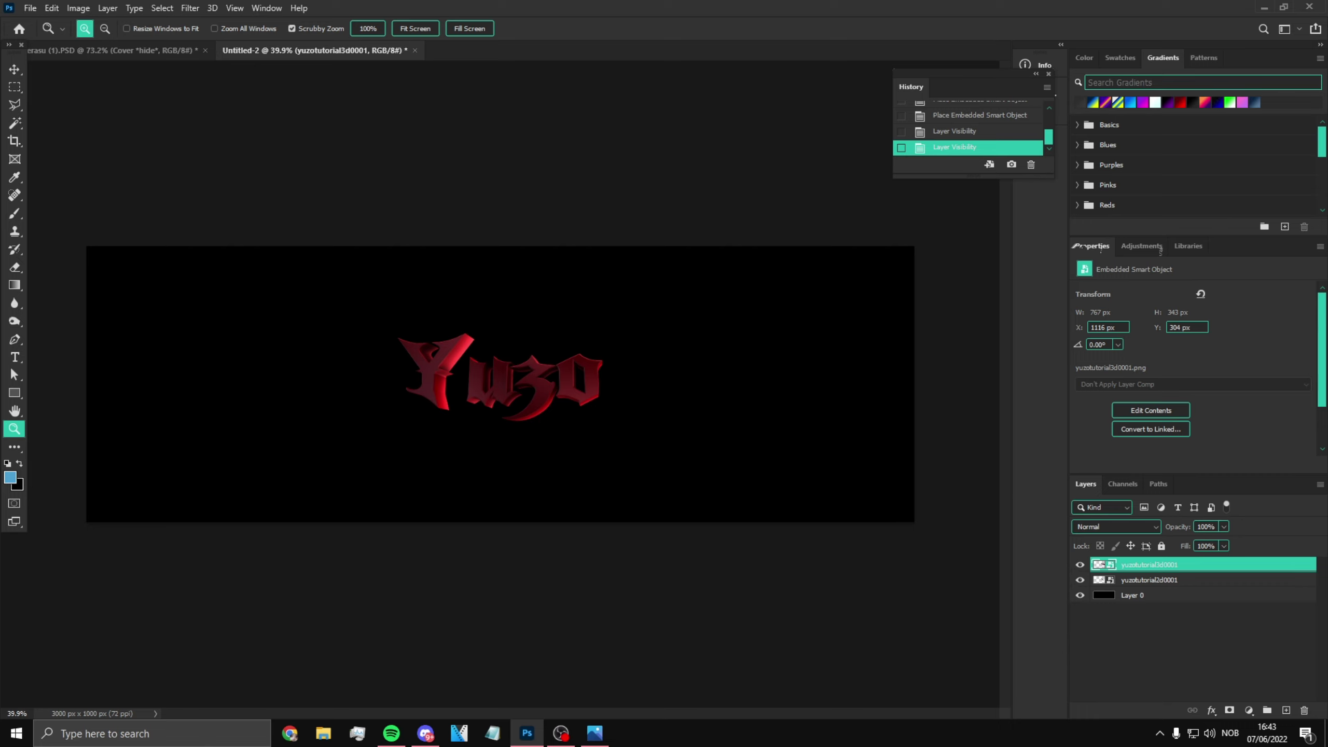
key("alt+Tab")
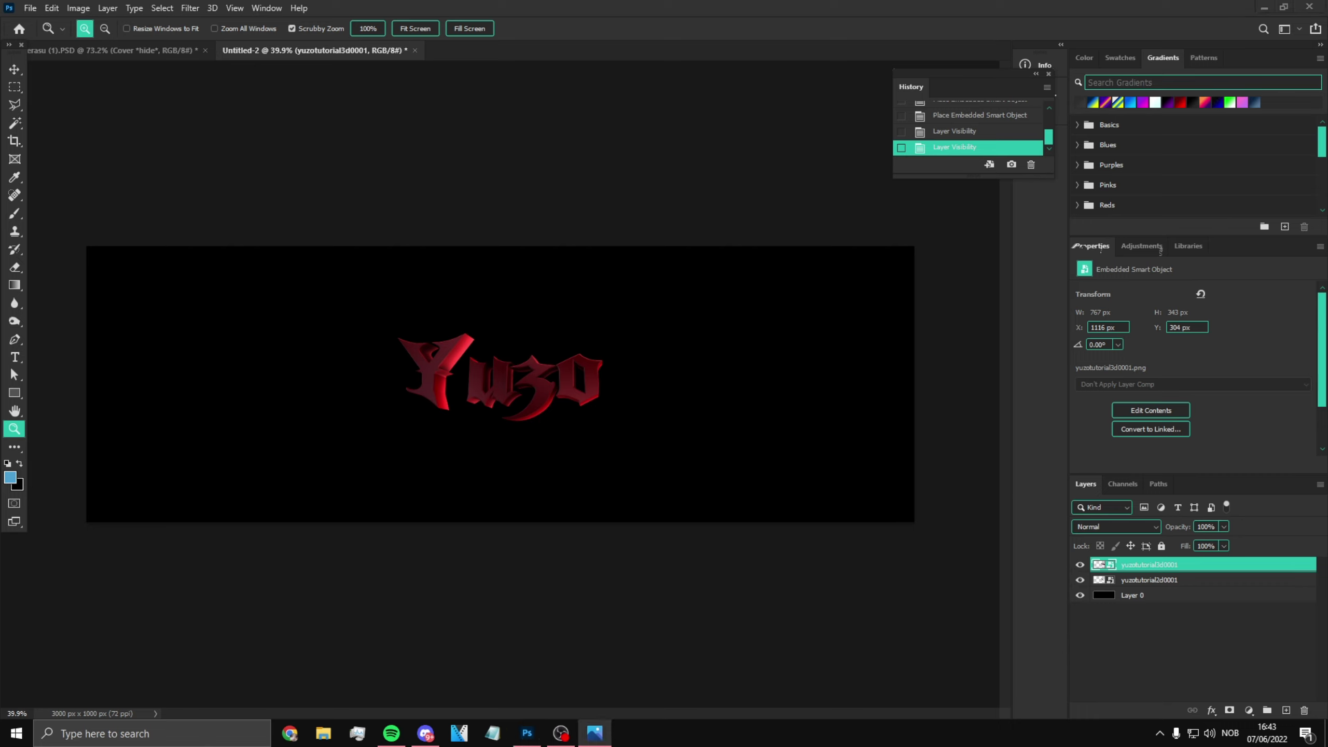
Step: Rename the yuzotutorial2d0001 layer "2d" and the yuzotutorial3d0001 layer "3d"
left_click(1167, 583)
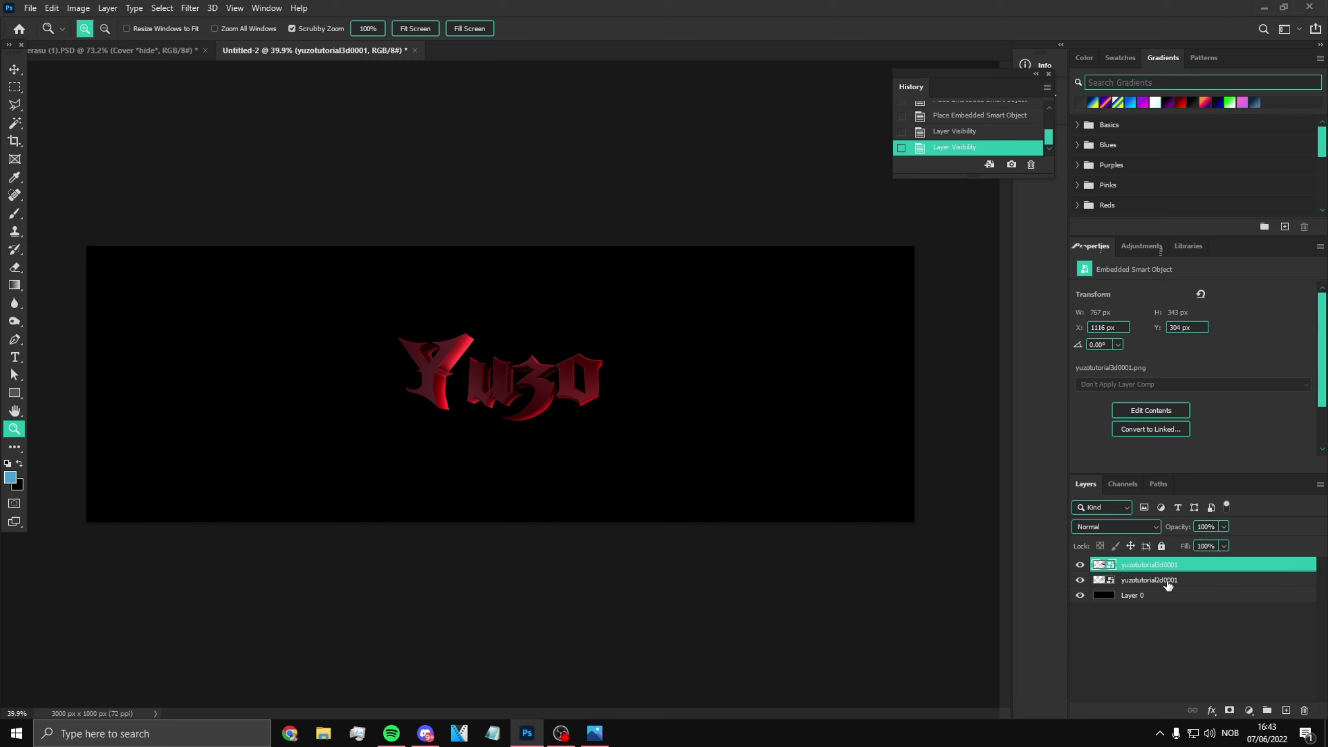
left_click(1169, 585)
key("ctrl+t")
left_click(1154, 583)
double_click(1171, 582)
key("BackSpace")
type("2d")
key("Return")
double_click(1142, 568)
type("3d")
key("Return")
Step: Move the 3d layer below the 2d layer and toggle the 2d layer's visibility to compare both texts
left_click_drag(1144, 561, 1143, 580)
left_click(1079, 565)
left_click(1079, 565)
left_click_drag(475, 394, 536, 392)
right_click(535, 393)
left_click(569, 401)
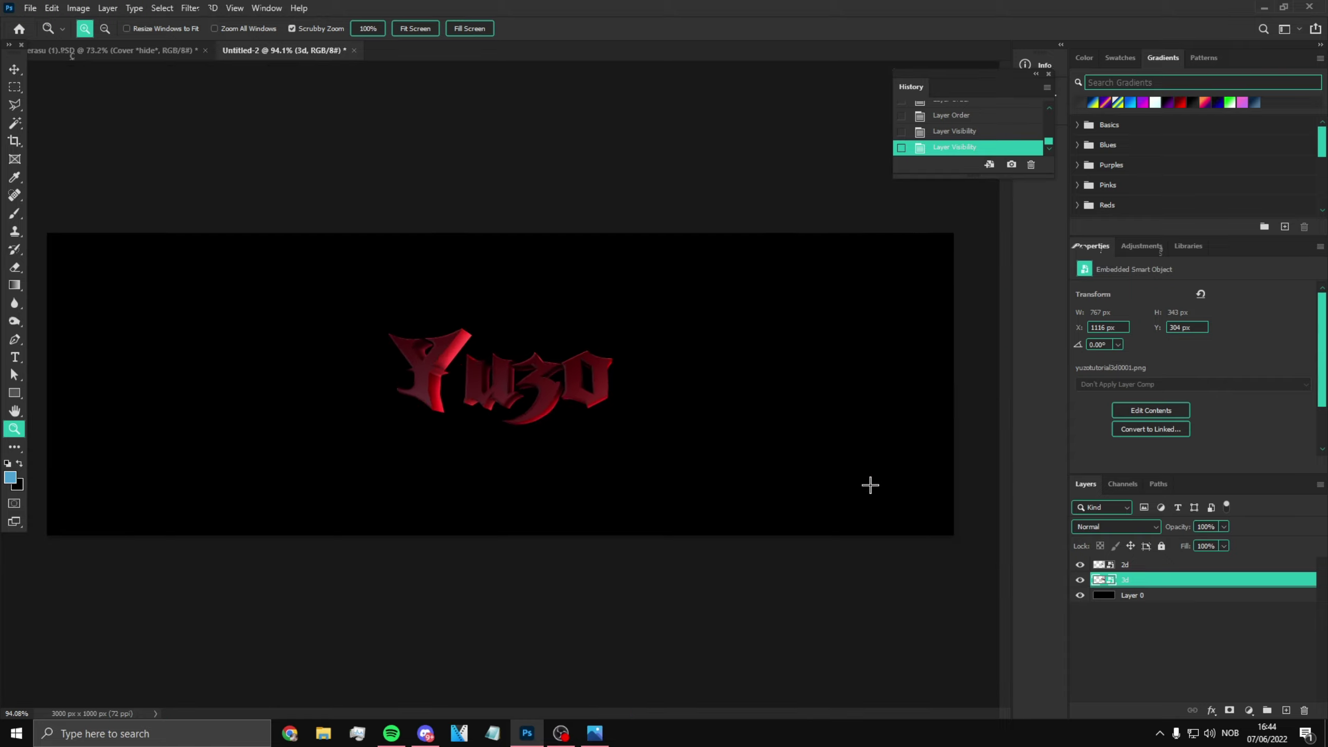
left_click(1101, 567)
left_click(1078, 565)
left_click(1078, 566)
Step: Enlarge the 2d layer with Free Transform until its text is about 1098 px wide, and centre it on the canvas
left_click(1152, 581)
left_click(1145, 569)
key("ctrl+t")
left_click_drag(766, 494, 1017, 578)
left_click_drag(735, 508, 627, 461)
key("Return")
key("z")
Step: Scale the 3d layer up to about 146% with Free Transform and align it behind the 2d text
left_click(1139, 581)
key("ctrl+t")
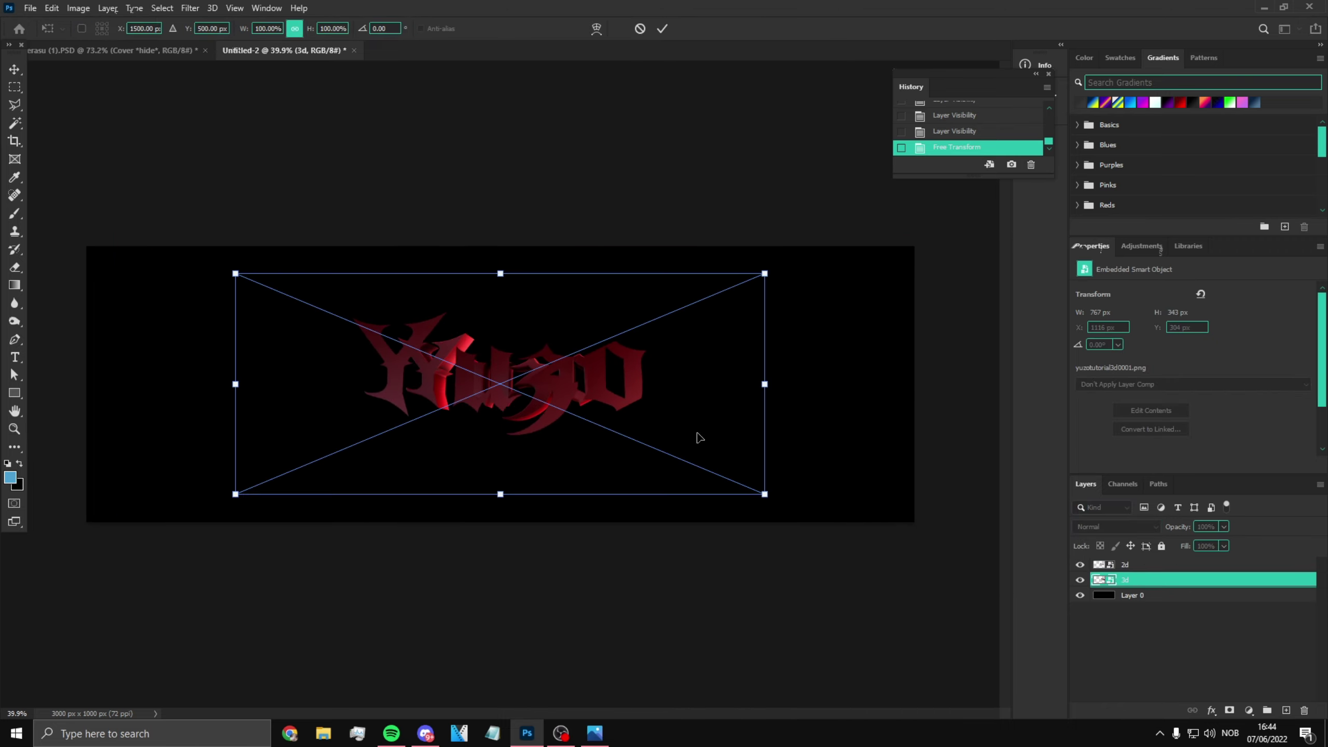
left_click_drag(761, 492, 1013, 581)
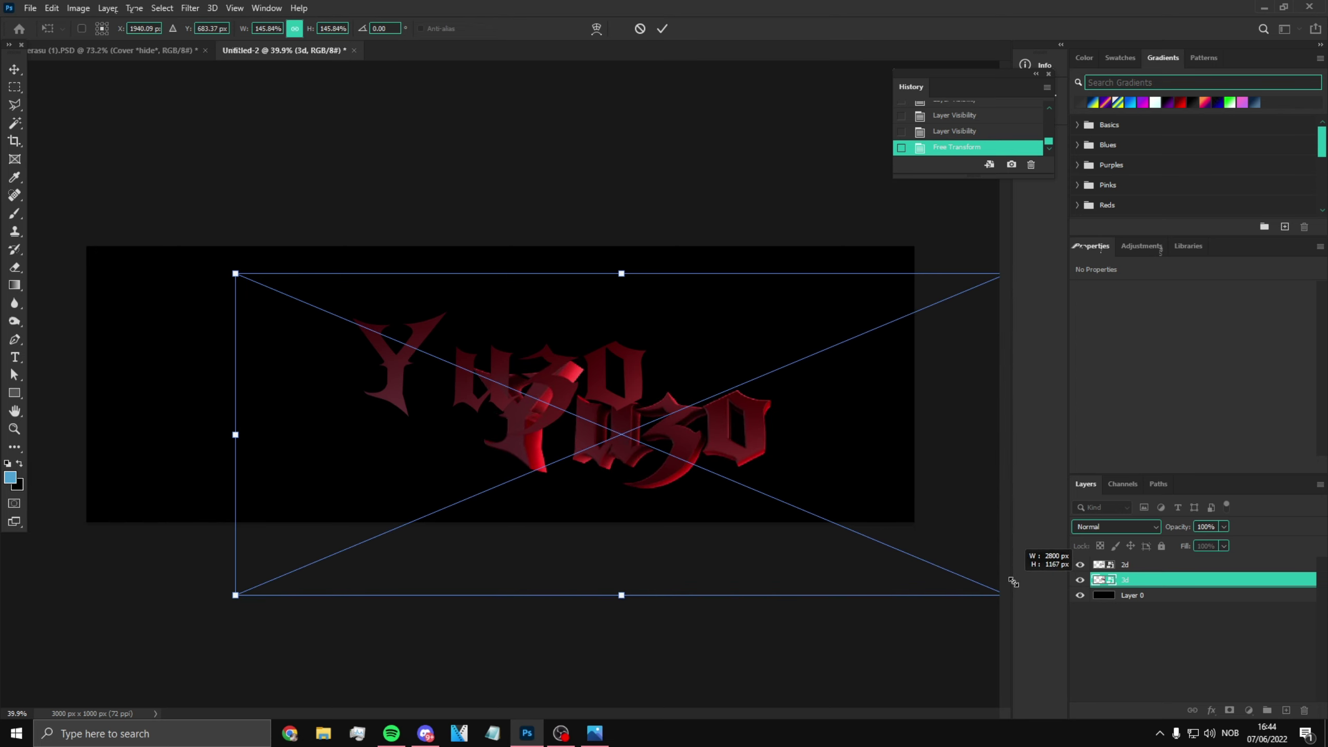
left_click_drag(888, 518, 769, 467)
key("z")
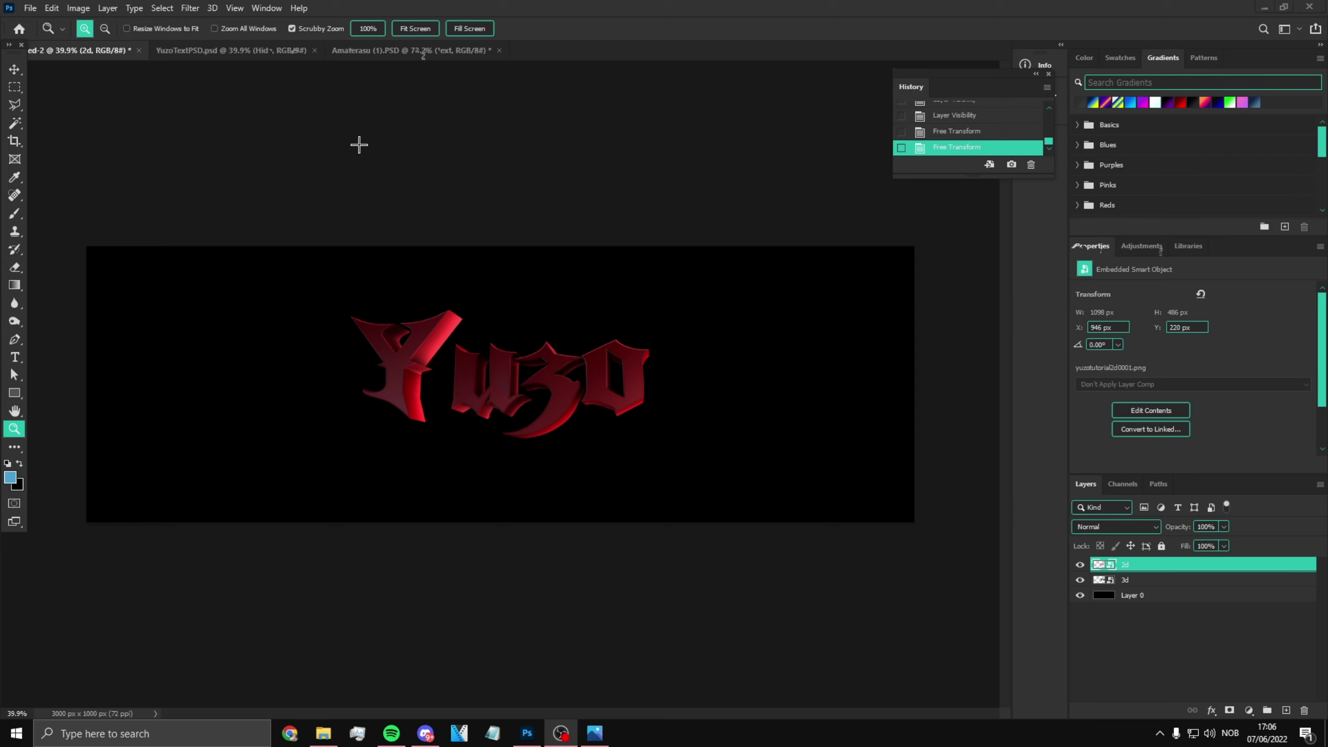
Step: Switch to the YuzoTextPSD.psd document and hide its "Hide" text layer
left_click(260, 49)
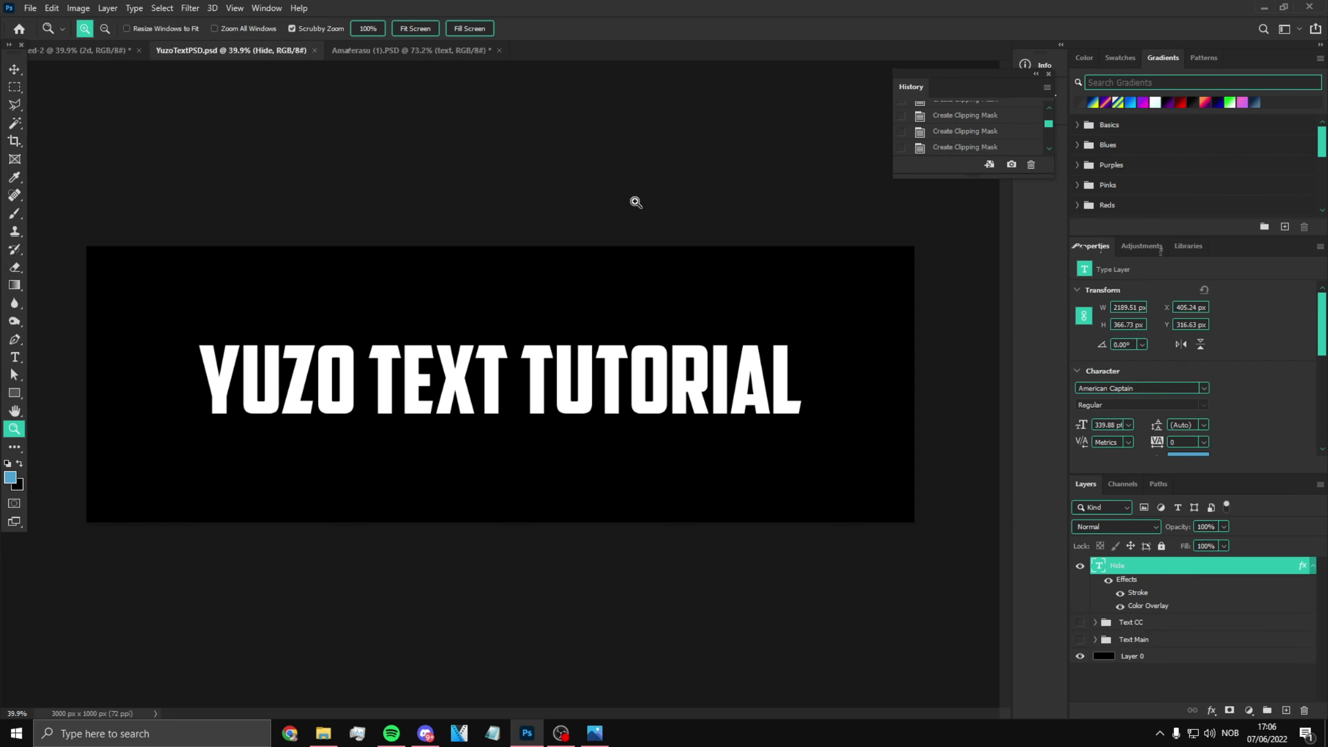
left_click(1080, 566)
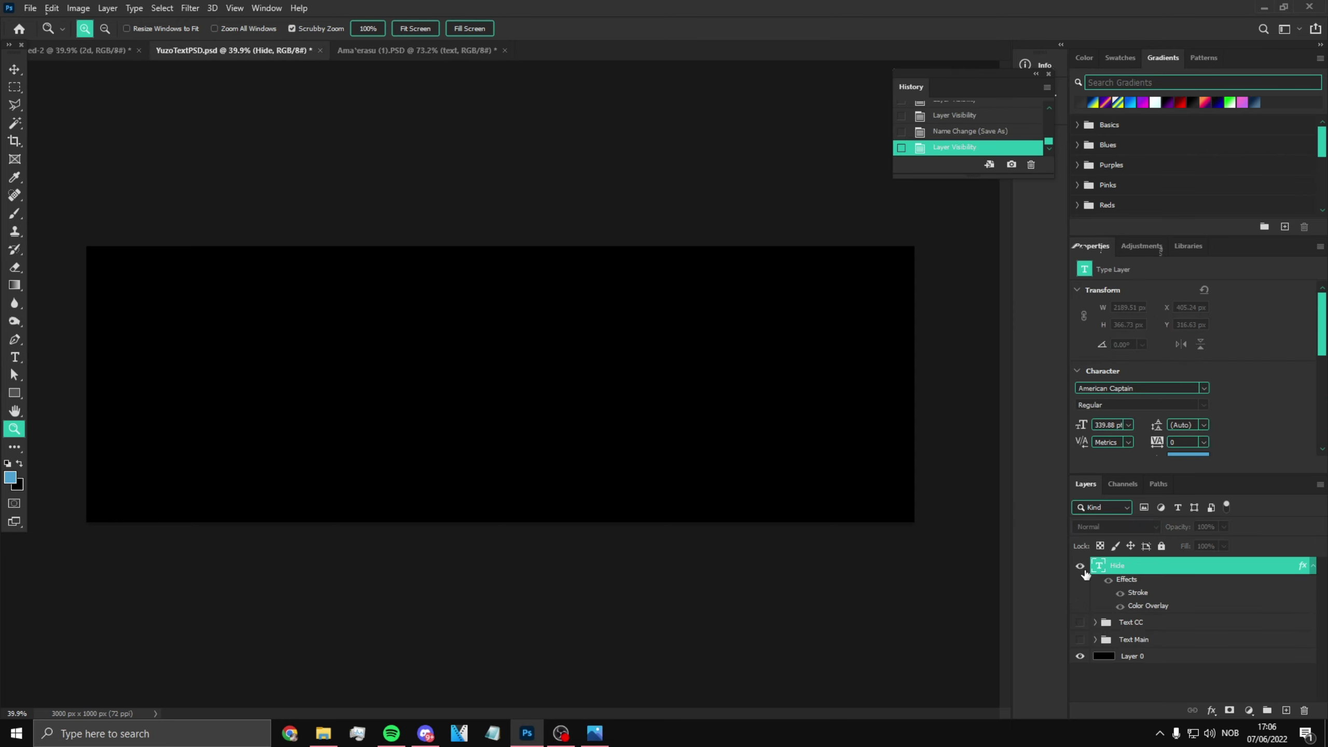
Step: Hide the "Hide" text layer, show the Text Main group, and toggle the Text CC group to compare, leaving it hidden
left_click(1080, 567)
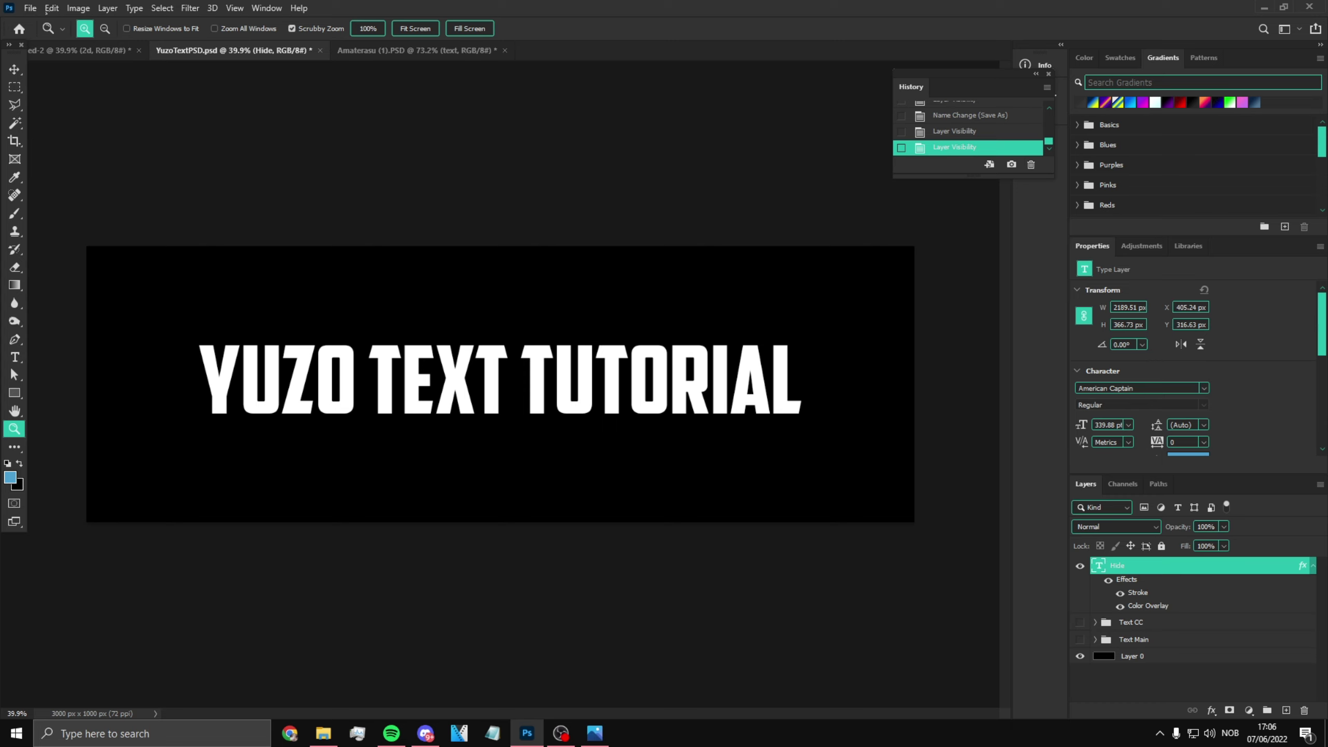
left_click(1080, 623)
left_click(1080, 640)
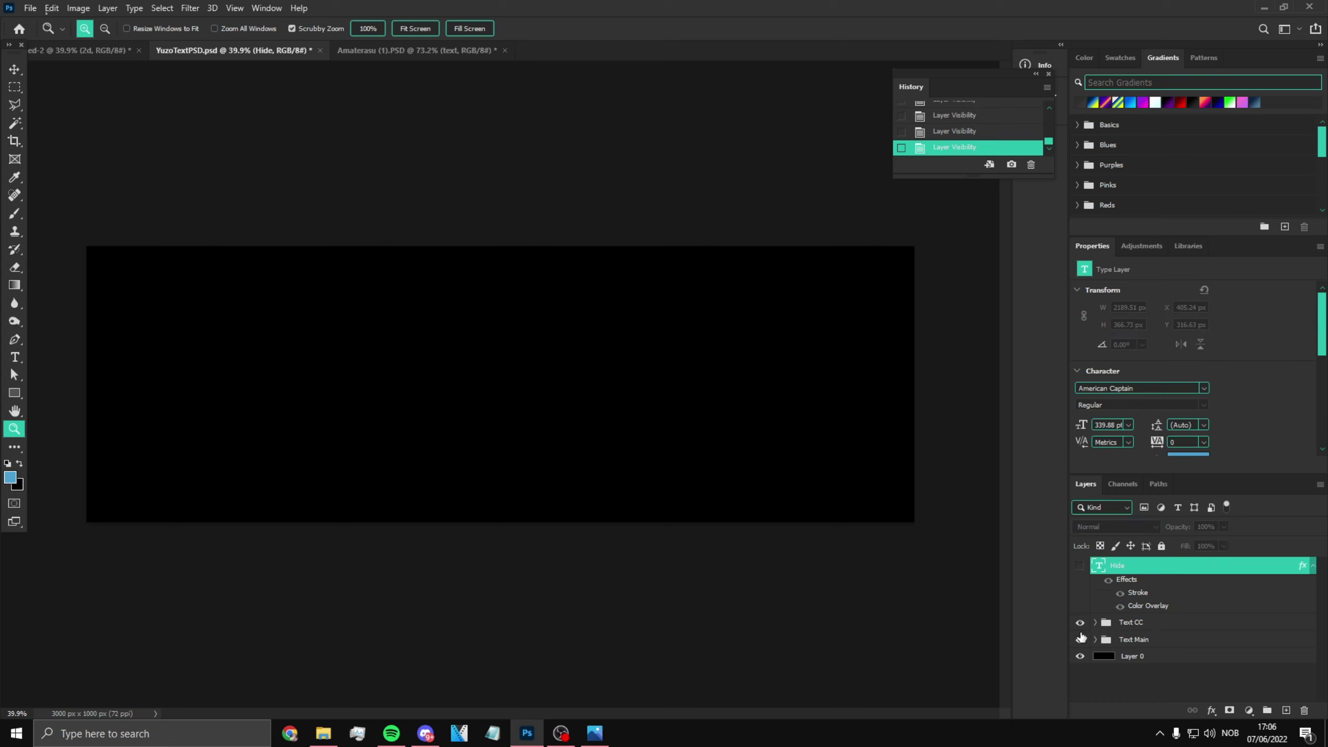
left_click(1080, 622)
left_click(1080, 622)
left_click(1080, 622)
left_click(1080, 623)
left_click(1082, 623)
Step: Copy the layer style of the 3d layer in the Text Main group and paste it onto the banner document's 3d layer
left_click(1095, 639)
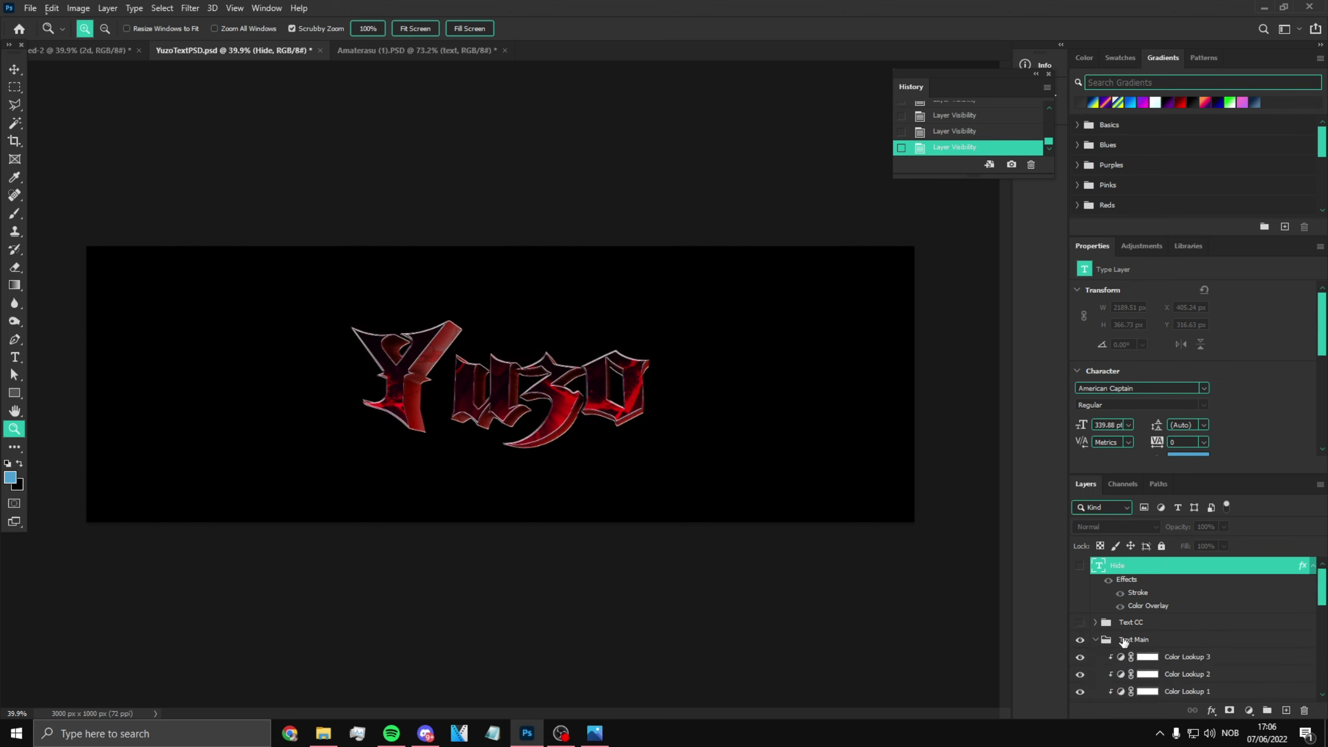
scroll(1136, 651, "down", 3)
right_click(1167, 640)
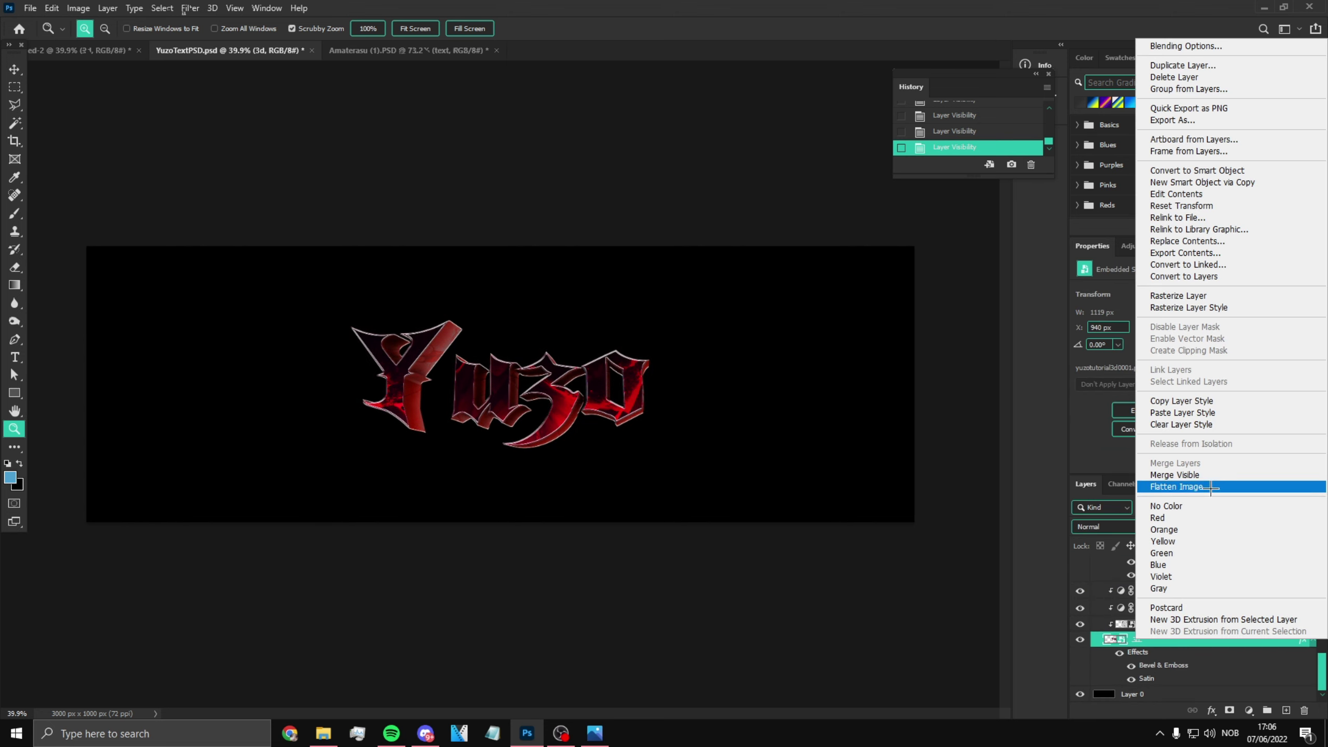
left_click(1213, 400)
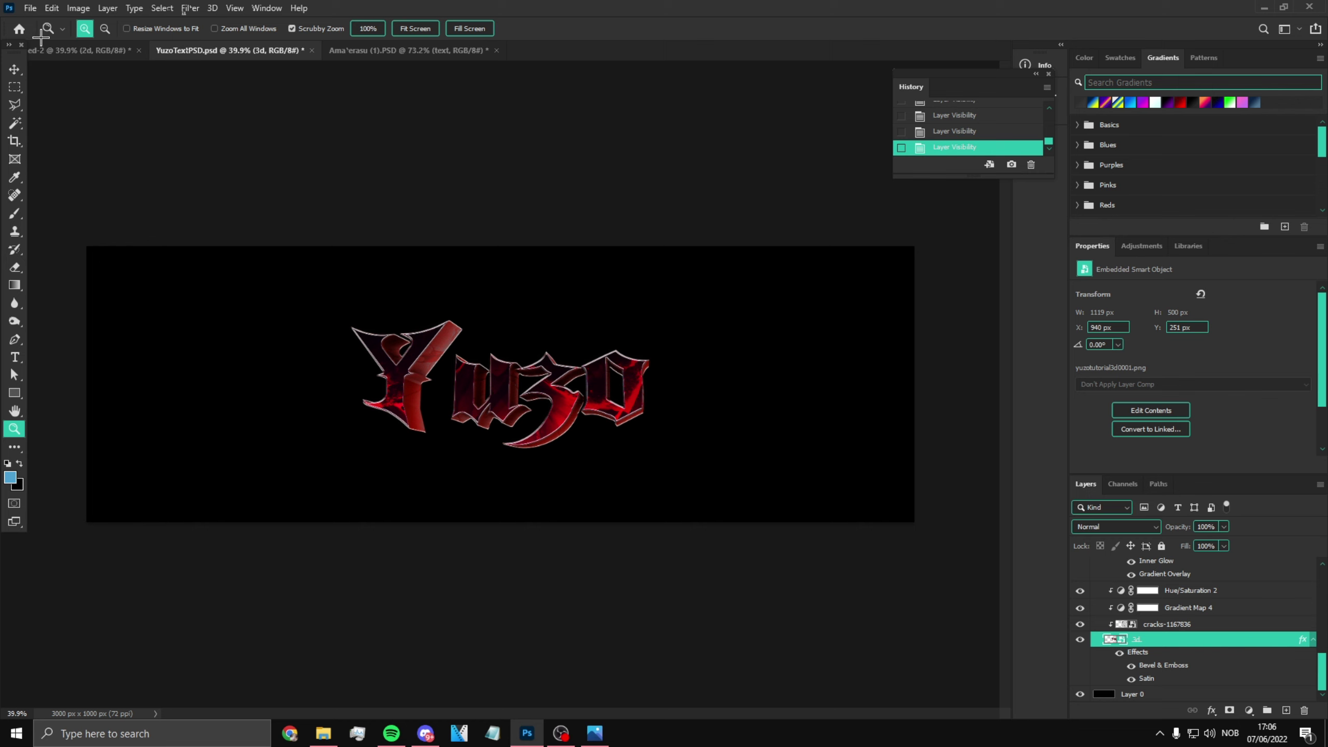
left_click(78, 49)
right_click(1129, 583)
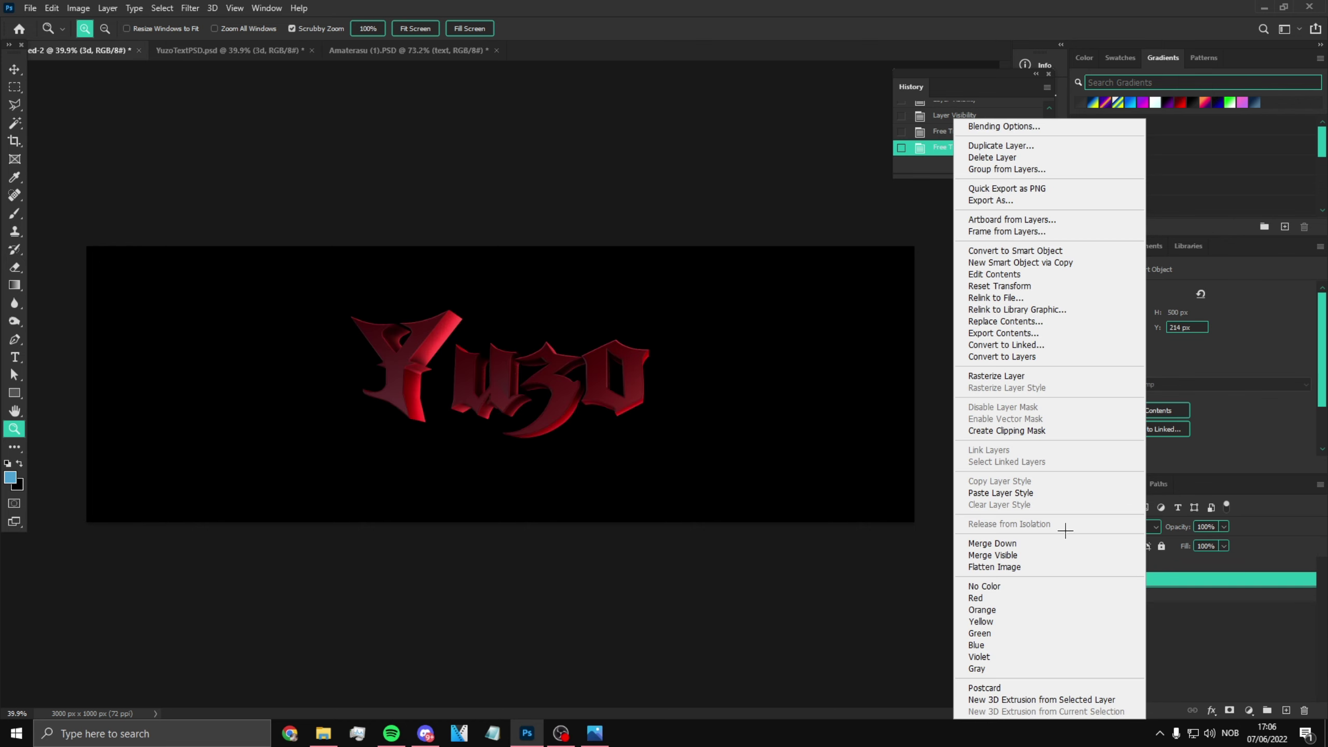
left_click(1033, 492)
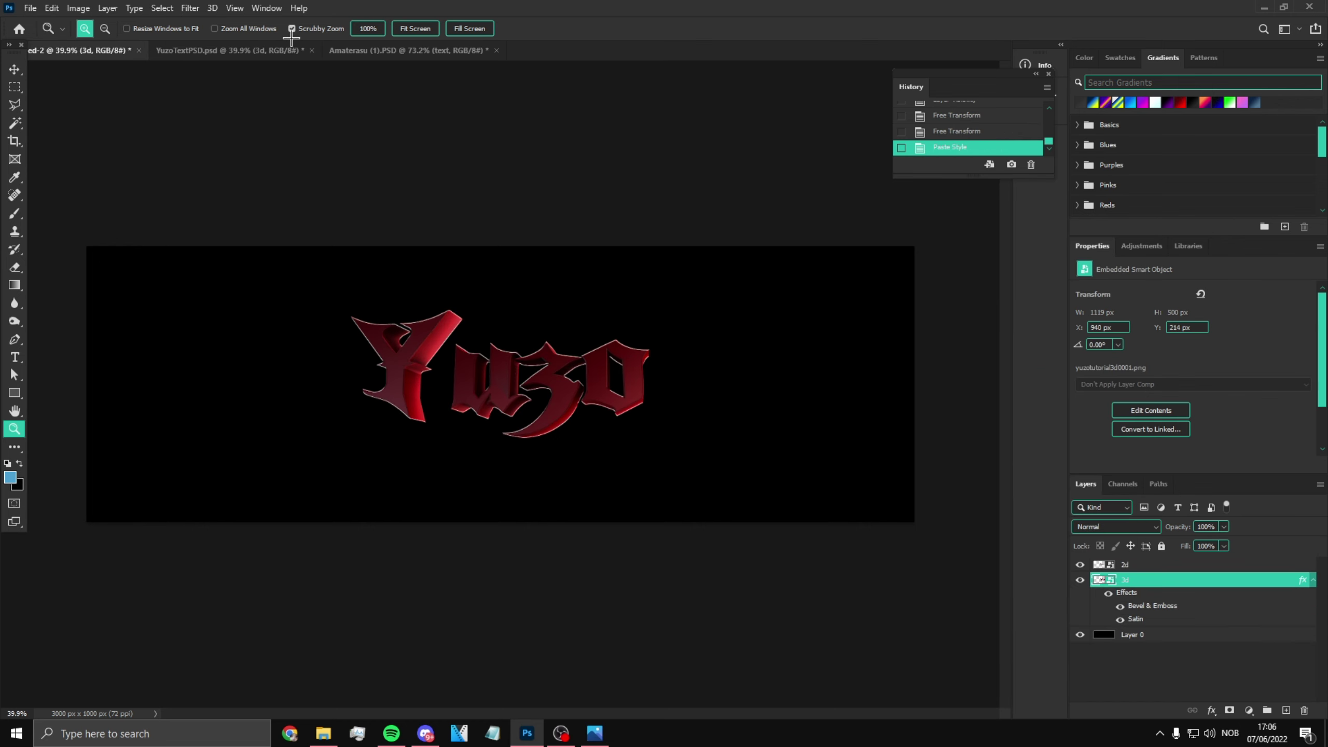
Step: Copy the cracks-1167836 layer into the banner document, scale it to about 1156 px wide over the text, and clip it to the 3d layer
left_click(242, 48)
left_click_drag(1199, 641, 533, 400)
key("ctrl+t")
left_click_drag(599, 456, 655, 470)
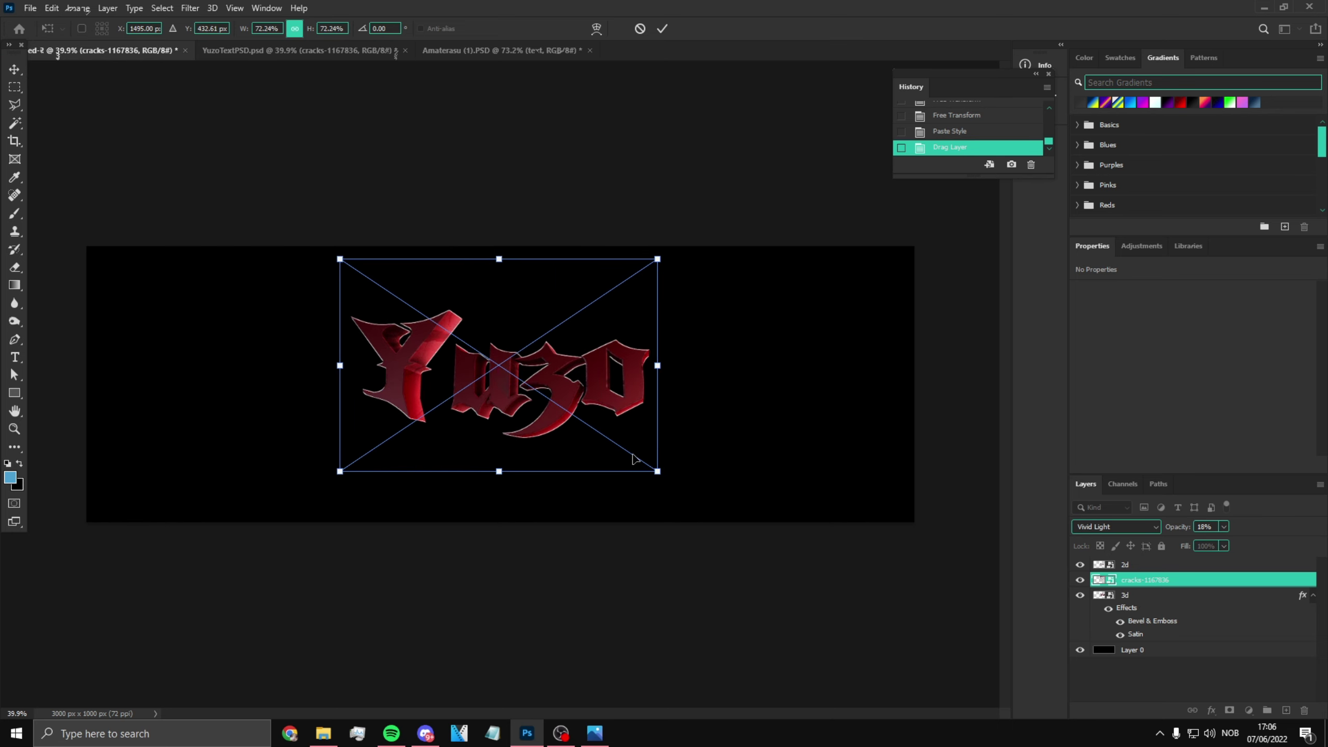
key("Return")
key("z")
key("ctrl+alt+g")
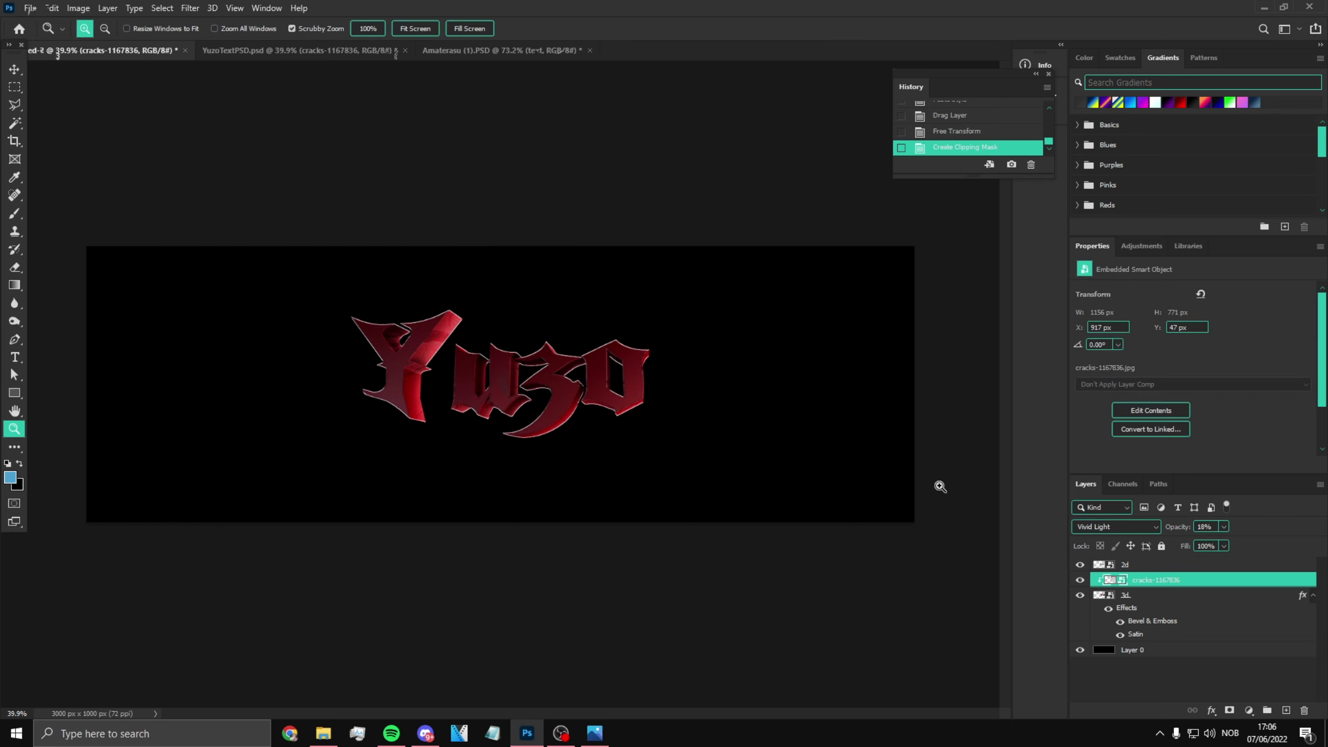
Step: Copy the Hue/Saturation 2 and Gradient Map 4 adjustment layers from YuzoTextPSD.psd into the banner document above the cracks layer
left_click(319, 52)
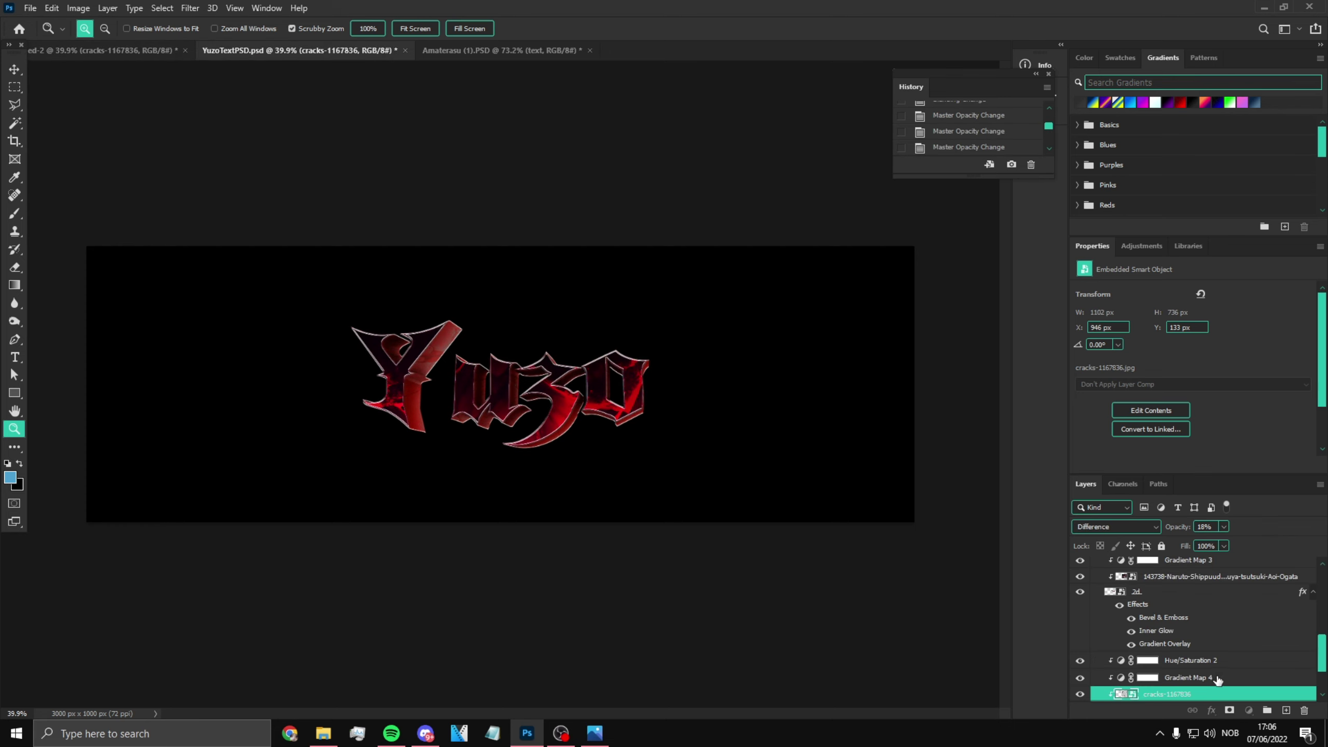
left_click(1219, 679)
left_click(1215, 660, "shift")
left_click_drag(1214, 660, 558, 365)
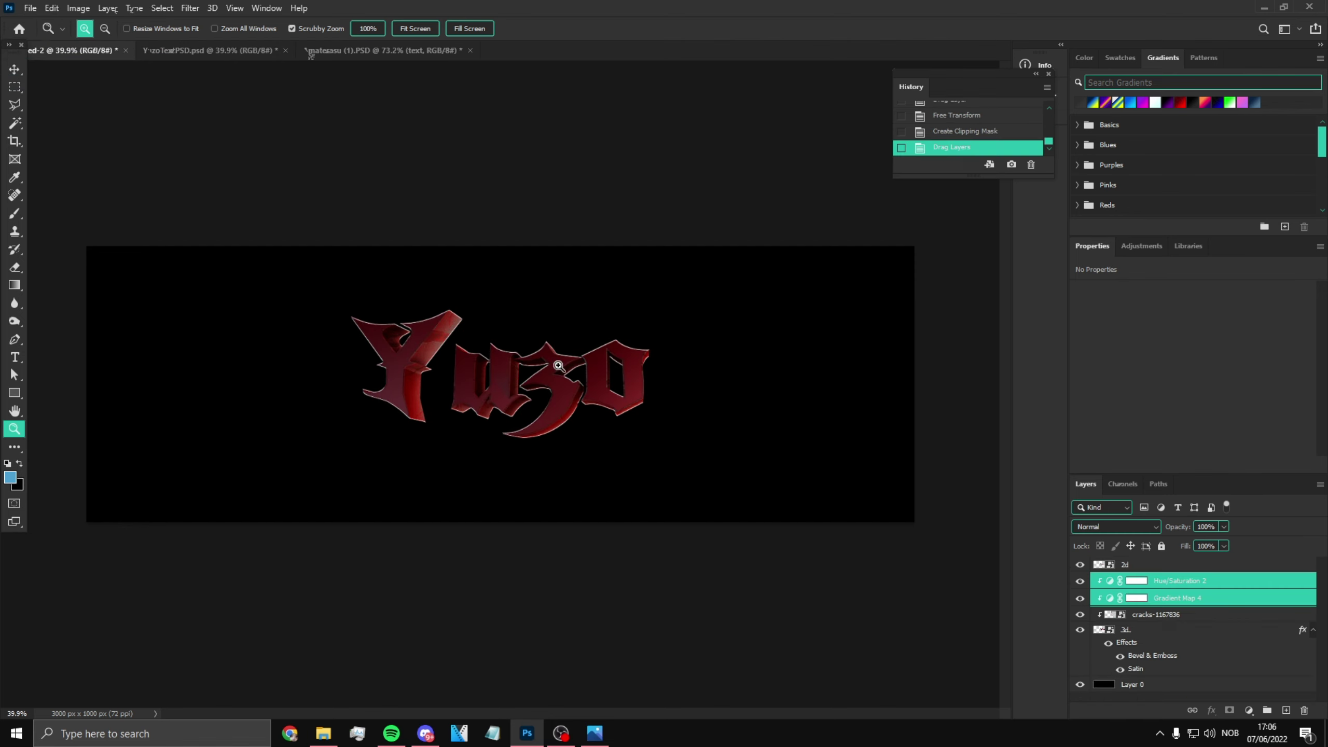
left_click(1185, 598)
left_click(1178, 582)
left_click(1185, 597)
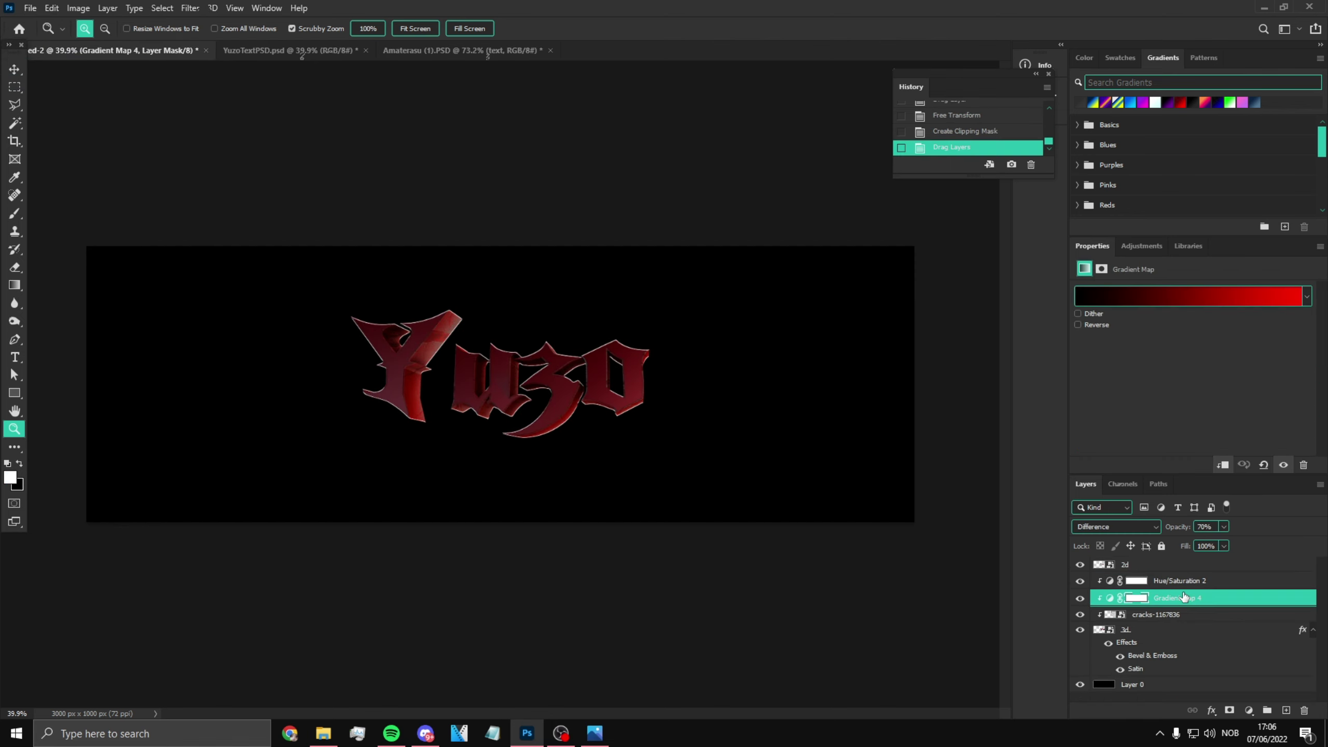
Step: Copy the 2d layer's style from YuzoTextPSD.psd and paste it onto the banner document's 2d layer
left_click(1124, 565)
left_click(222, 51)
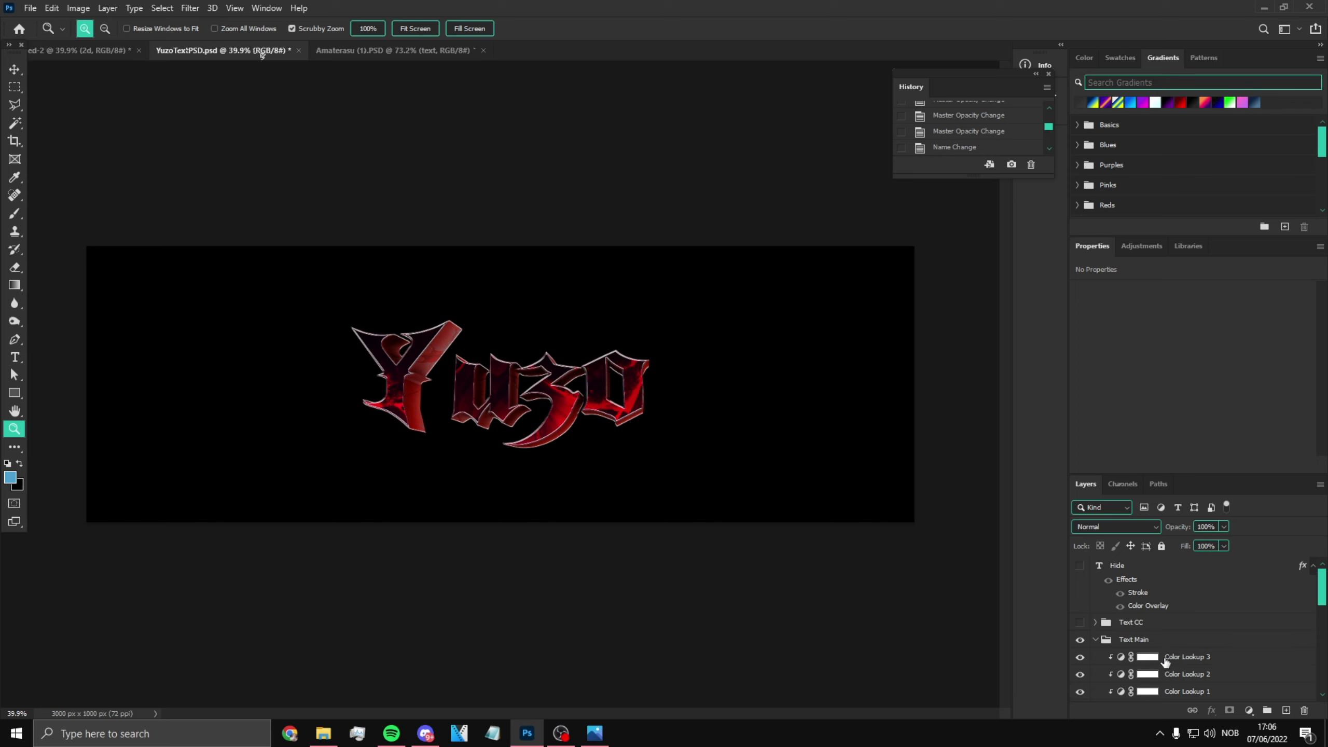
scroll(1120, 647, "down", 5)
right_click(1162, 569)
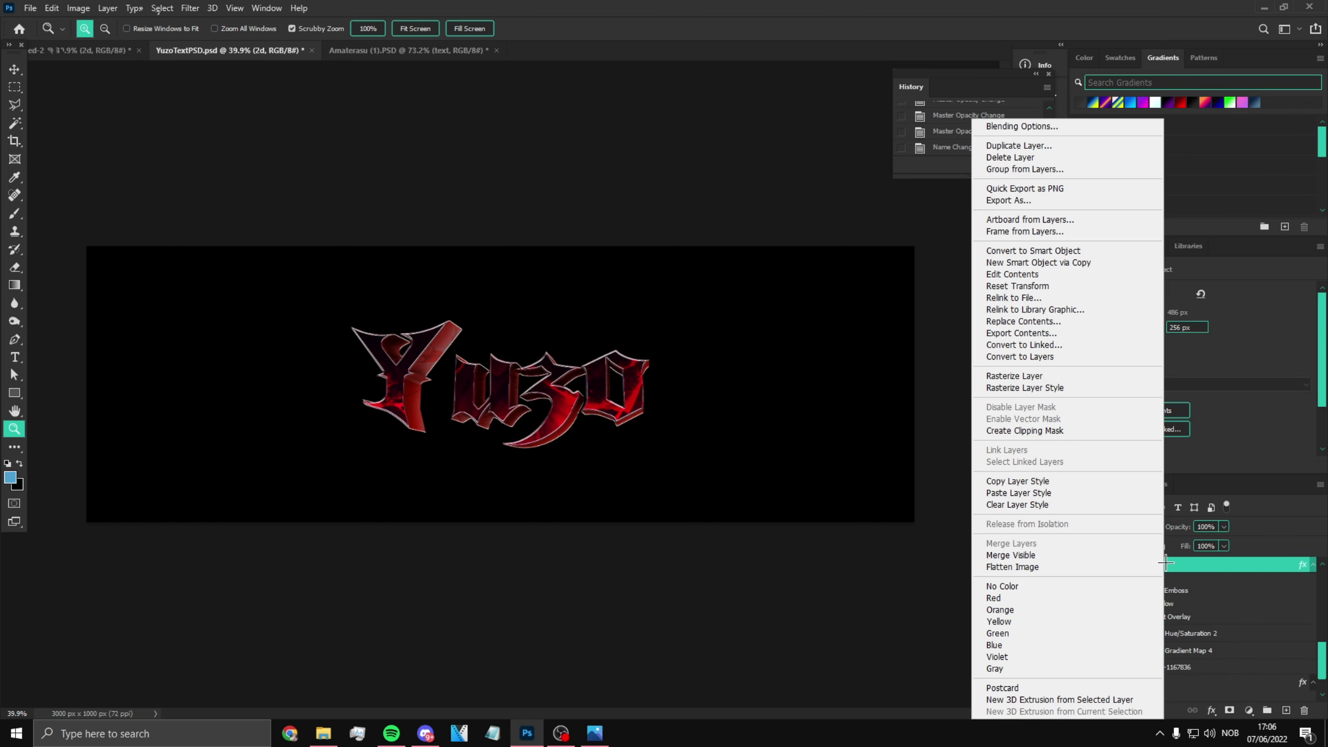
left_click(1066, 485)
key("ctrl+shift+Tab")
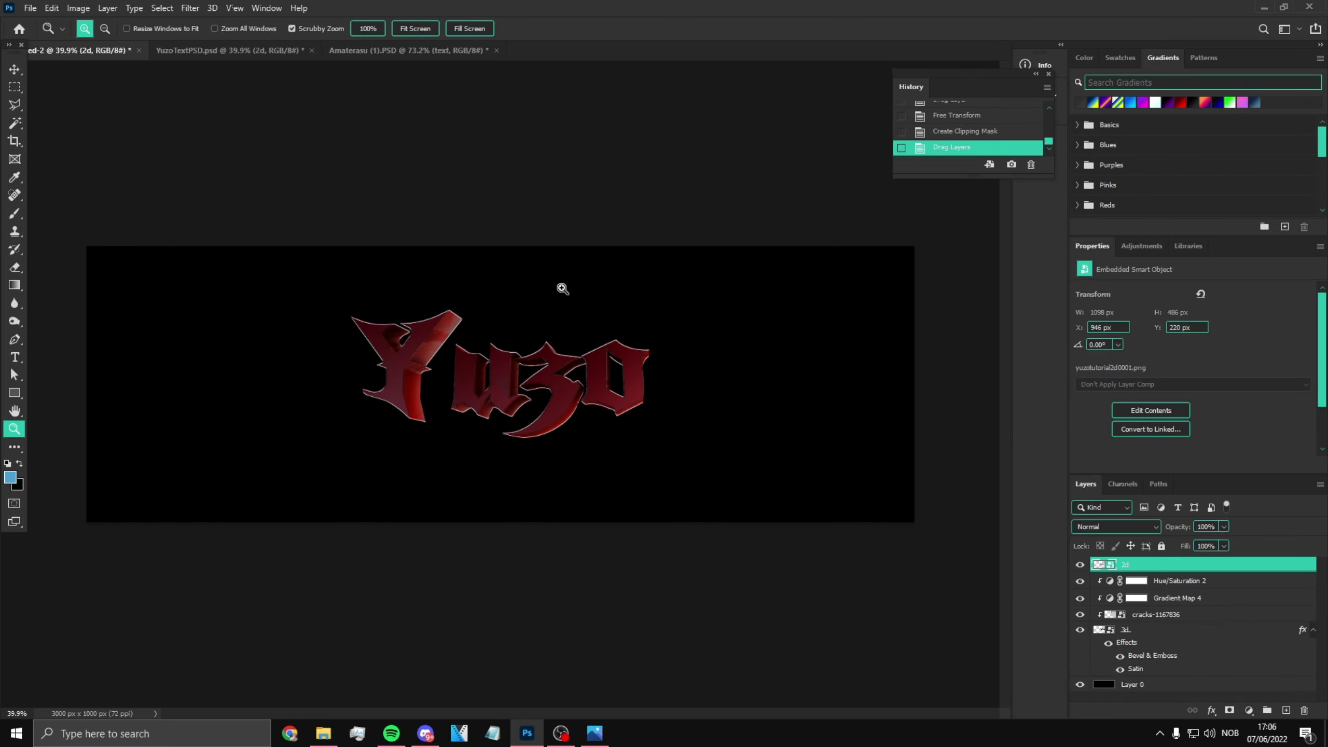
right_click(1144, 563)
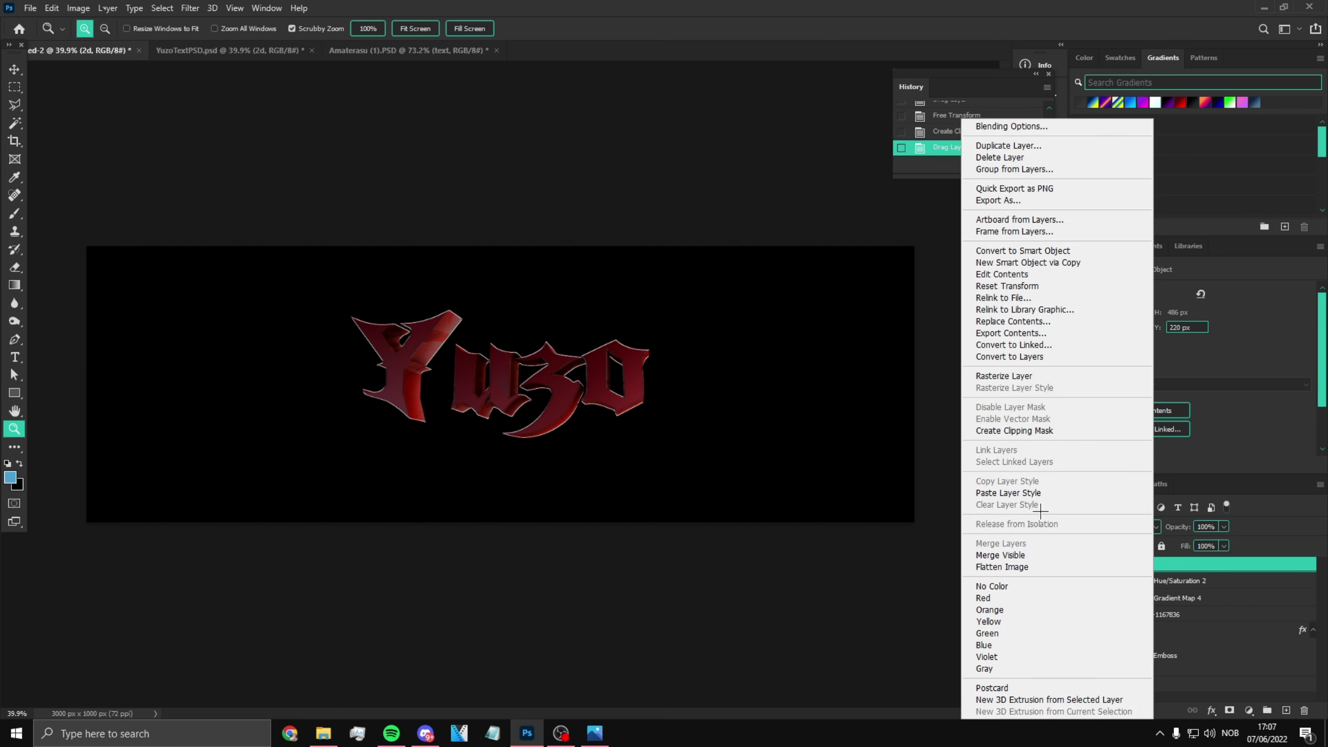
left_click(1025, 493)
Step: Inspect the Naruto picture layer above 2d in YuzoTextPSD.psd, and search Google Images in Chrome for "naruto wallpaper"
left_click(214, 53)
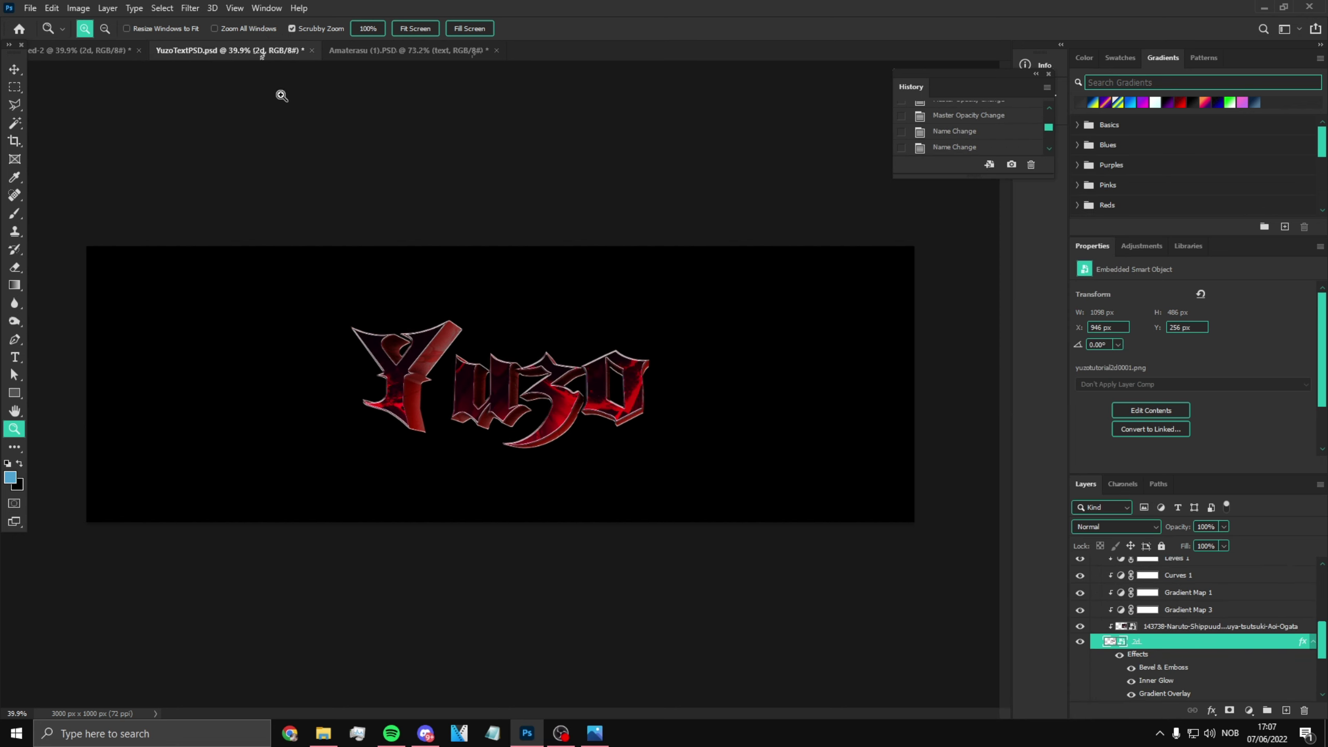
left_click(1183, 627)
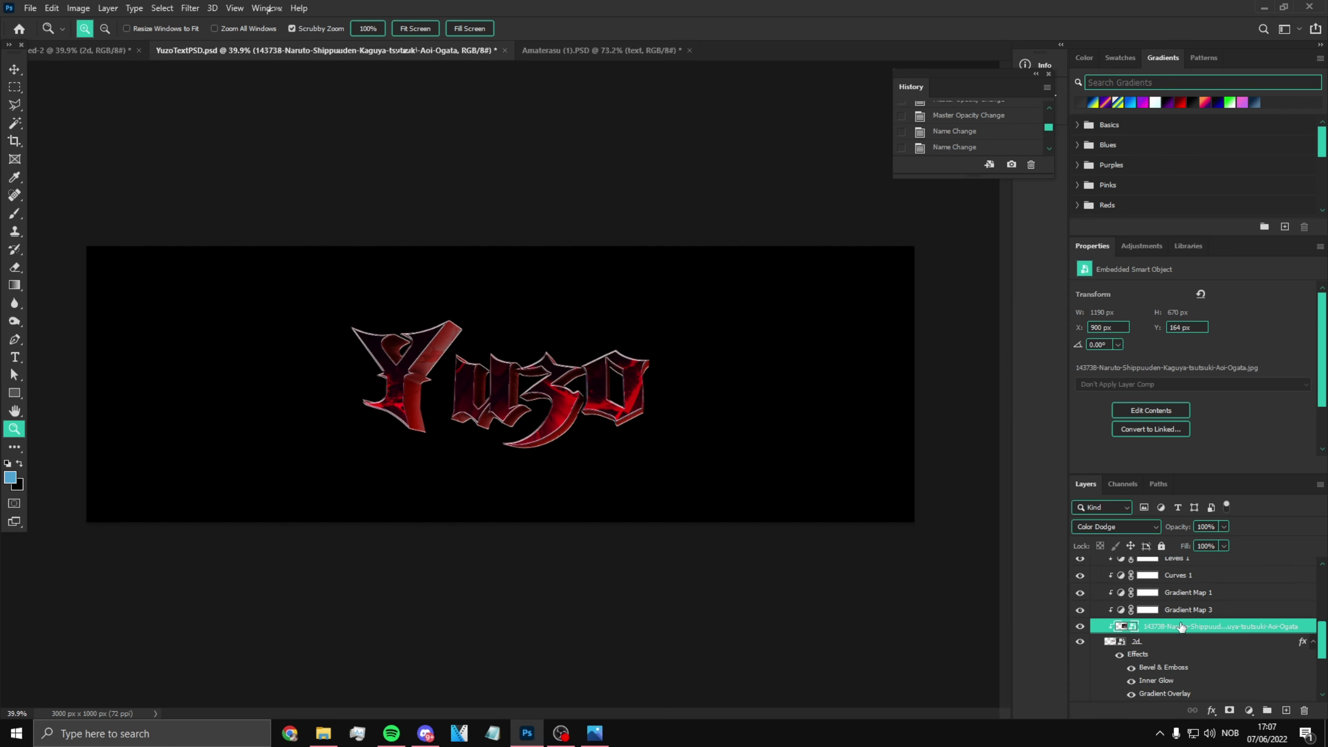
left_click(290, 733)
left_click(1135, 40)
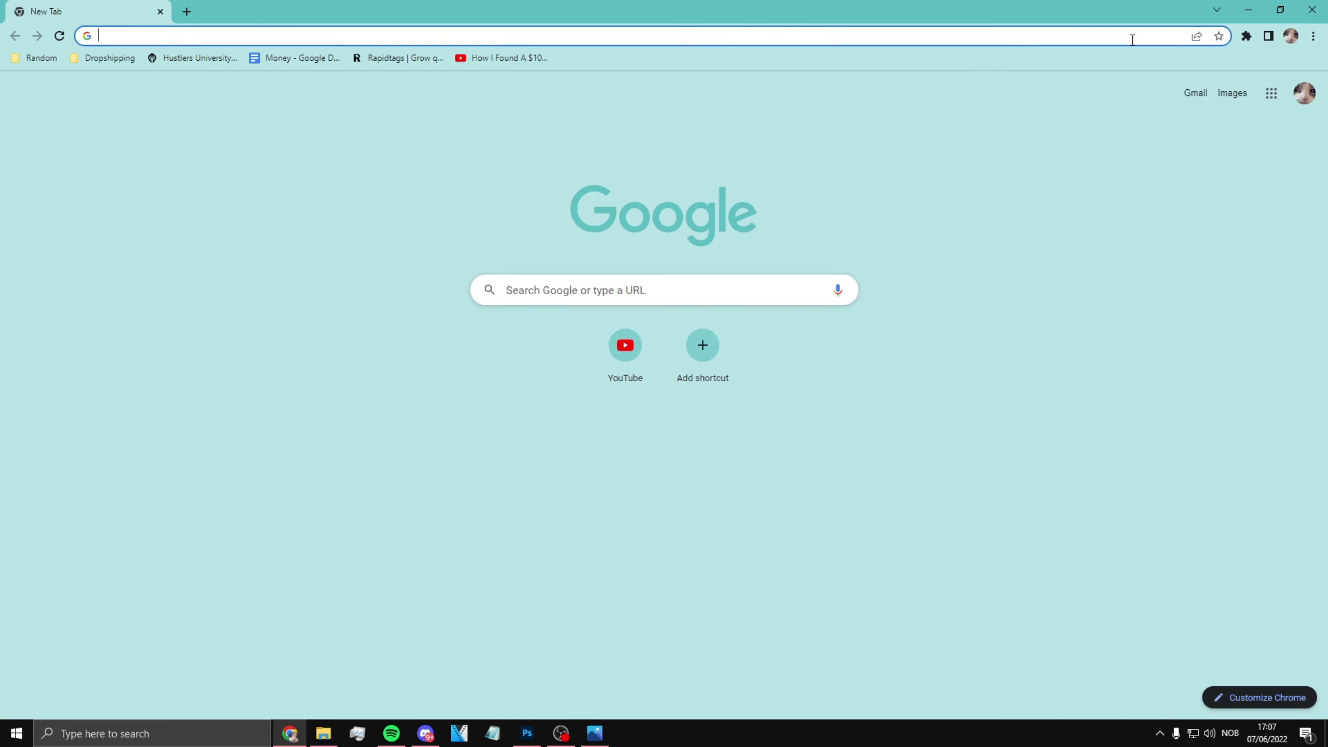
type("naruto wallapepr")
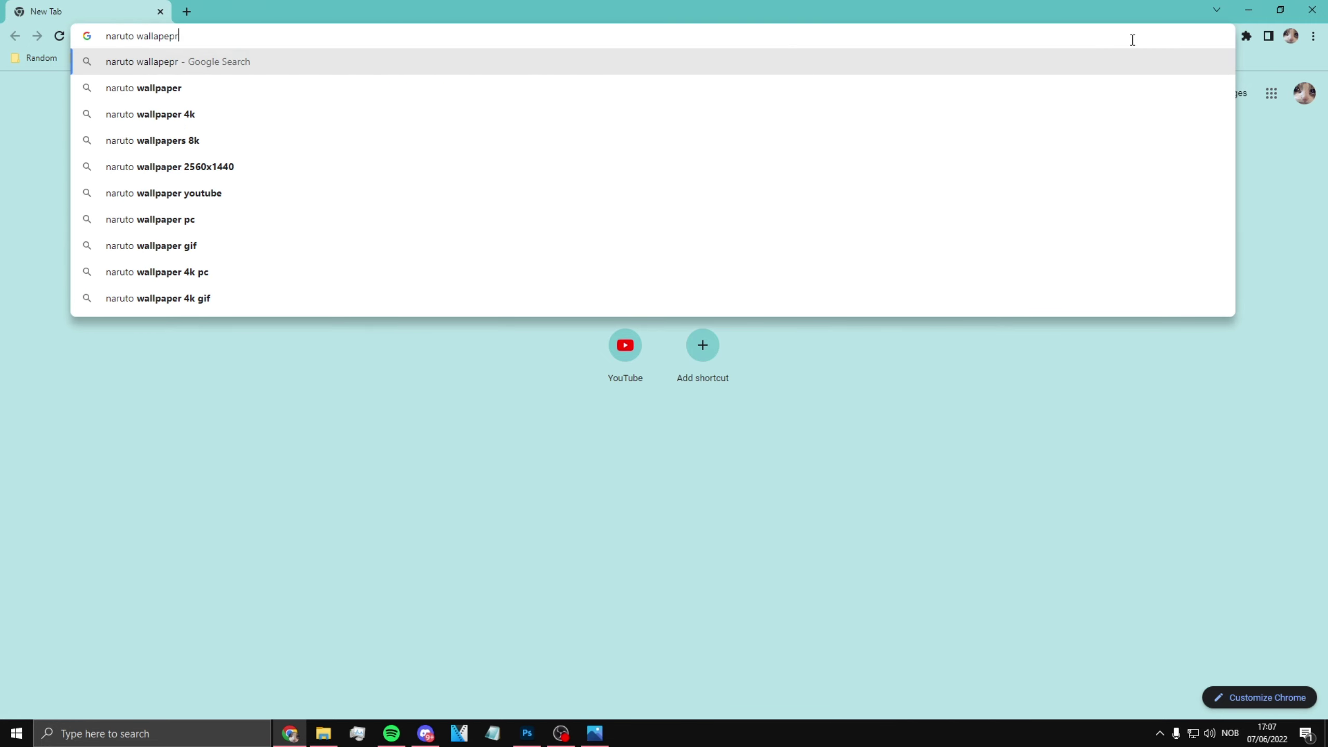
key("Return")
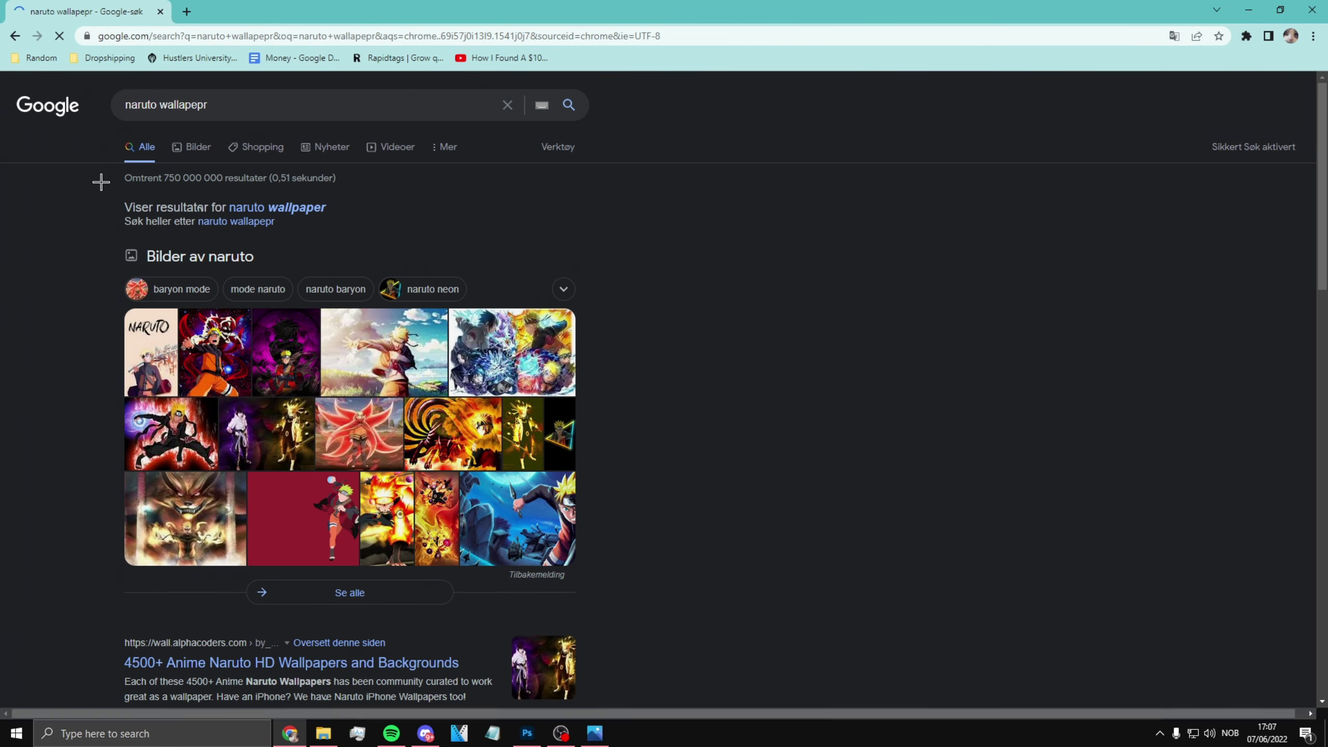
left_click(189, 147)
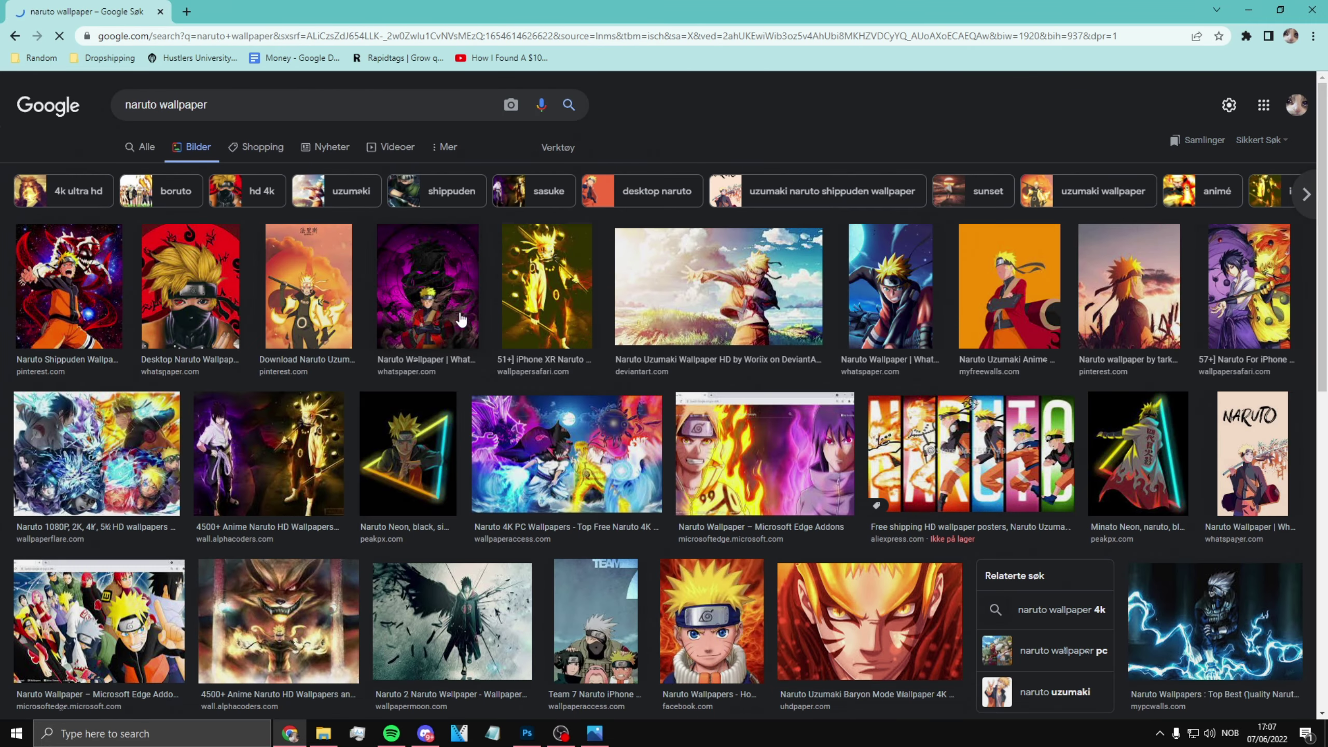
Step: Browse the image results and copy the Naruto Uzumaki Wallpaper HD picture from DeviantArt
scroll(348, 351, "down", 4)
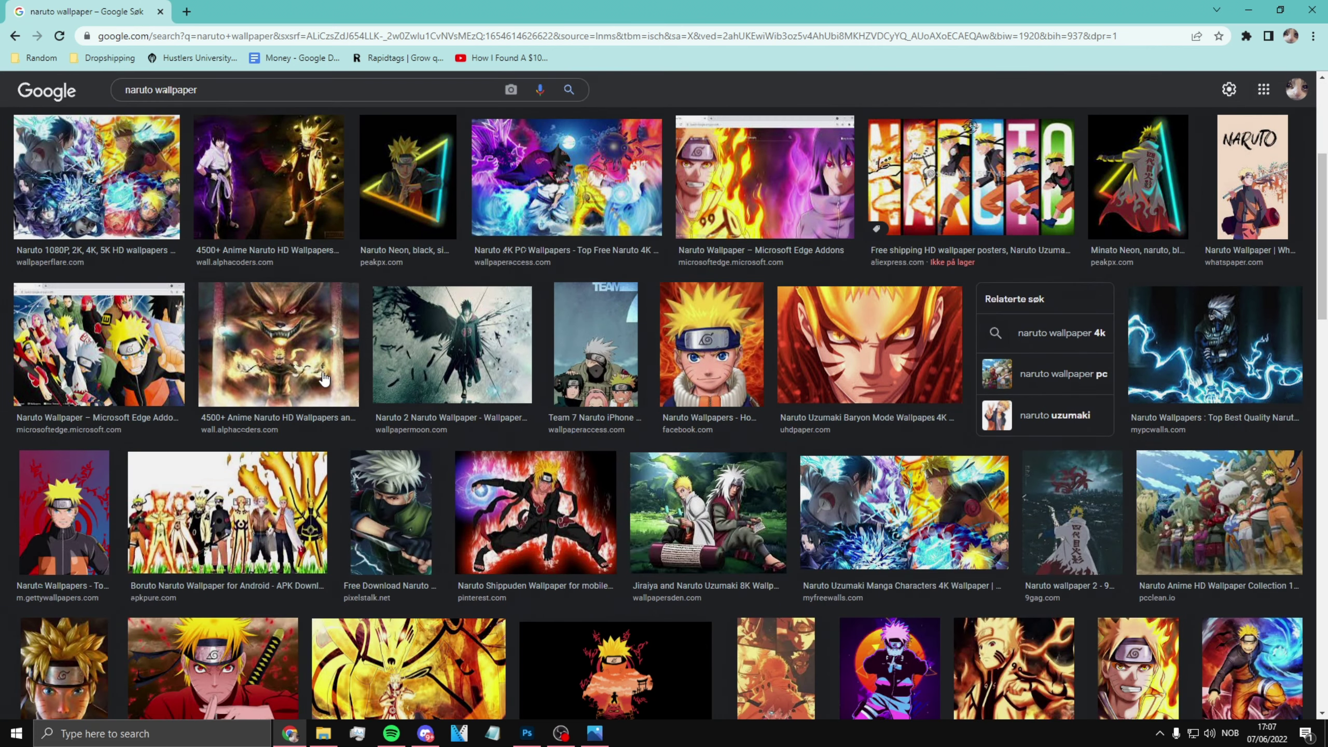
scroll(562, 455, "up", 3)
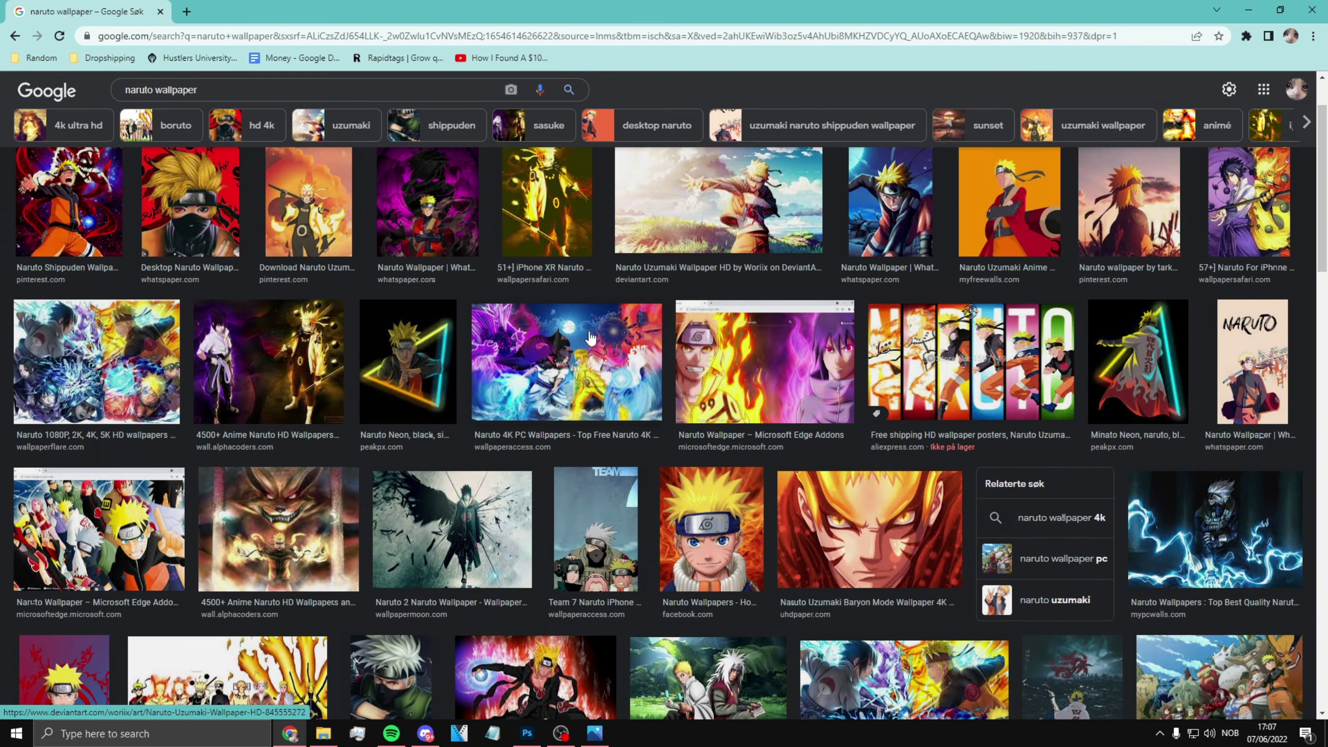
scroll(359, 377, "up", 2)
left_click(738, 272)
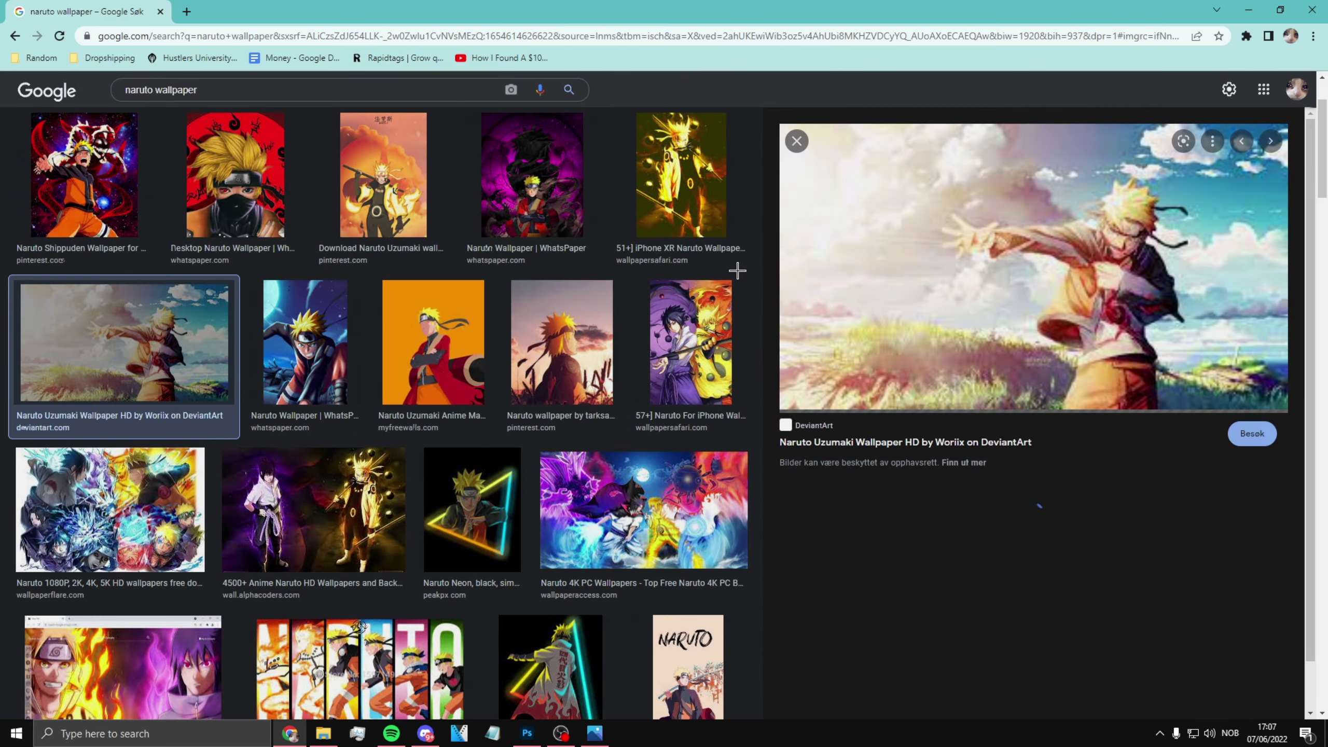
right_click(915, 309)
left_click(931, 467)
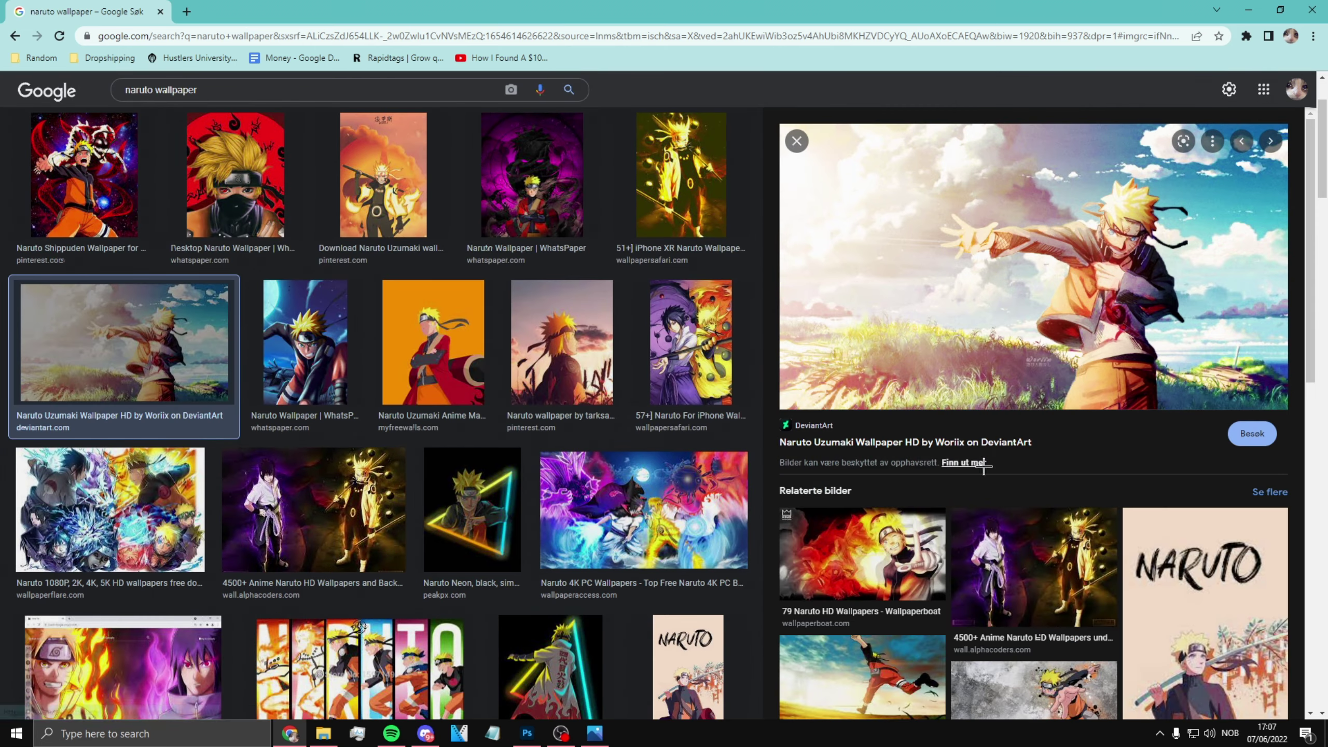
Step: Paste the wallpaper into YuzoTextPSD.psd in Photoshop and enlarge it with Free Transform to about 1184 px wide over the text
key("alt+Tab")
key("ctrl+v")
key("ctrl+t")
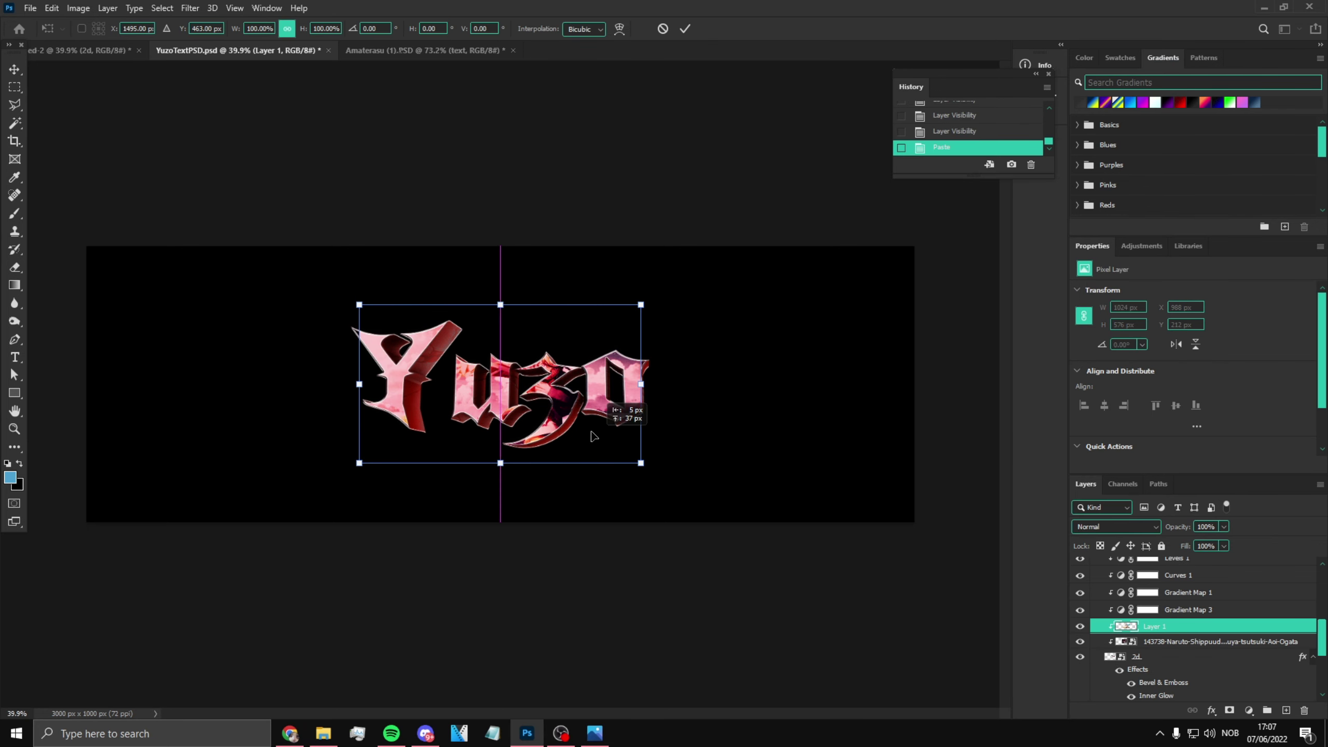
left_click_drag(603, 441, 616, 474)
key("Return")
key("z")
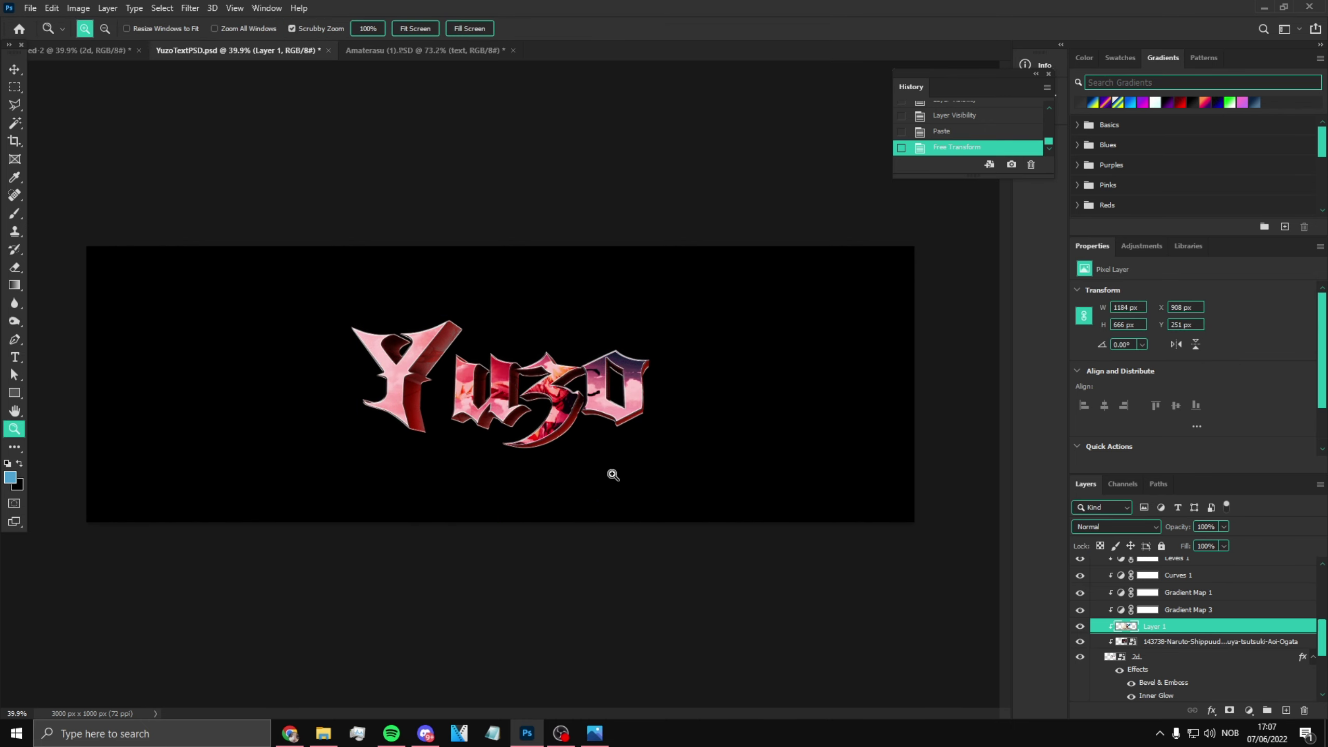
left_click(475, 383)
left_click_drag(476, 383, 523, 385)
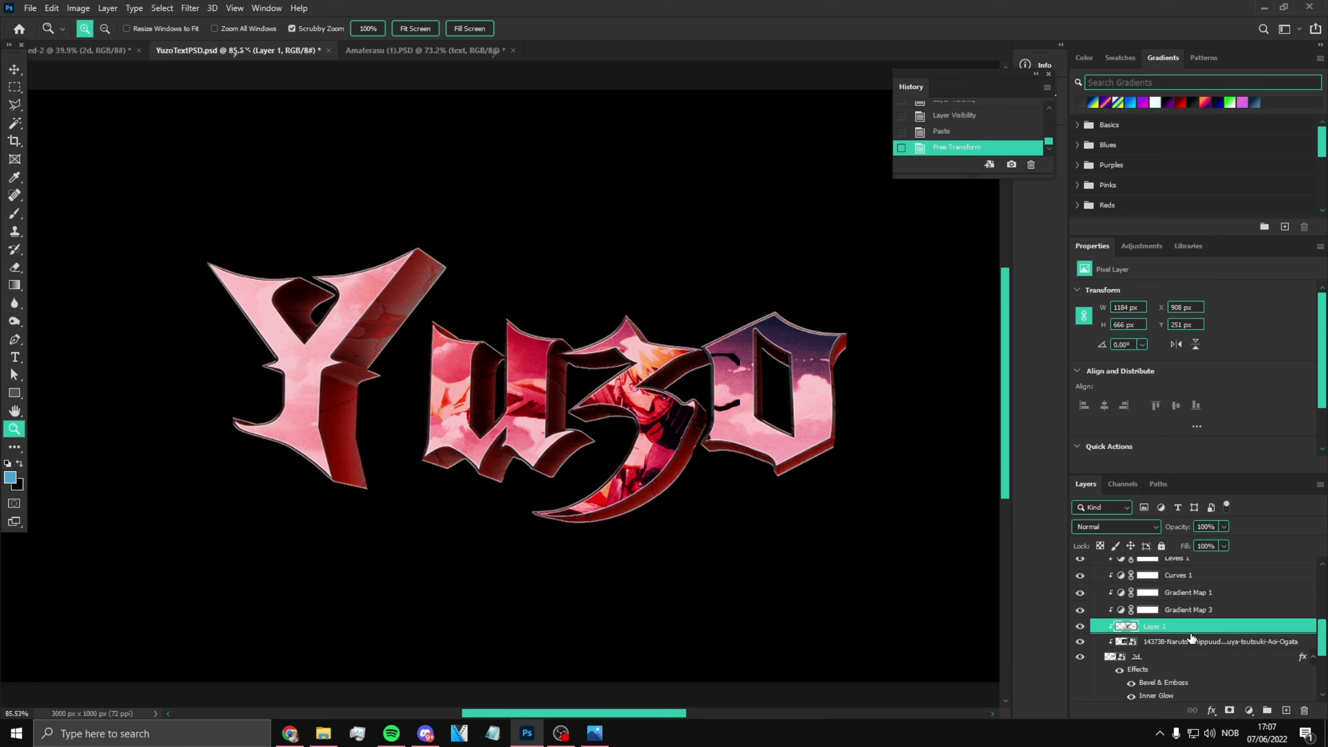
Step: Copy the wallpaper layer into the banner document, centre it over the text, and clip it to the 2d layer
left_click_drag(1189, 630, 465, 425)
key("ctrl+t")
left_click_drag(533, 451, 567, 392)
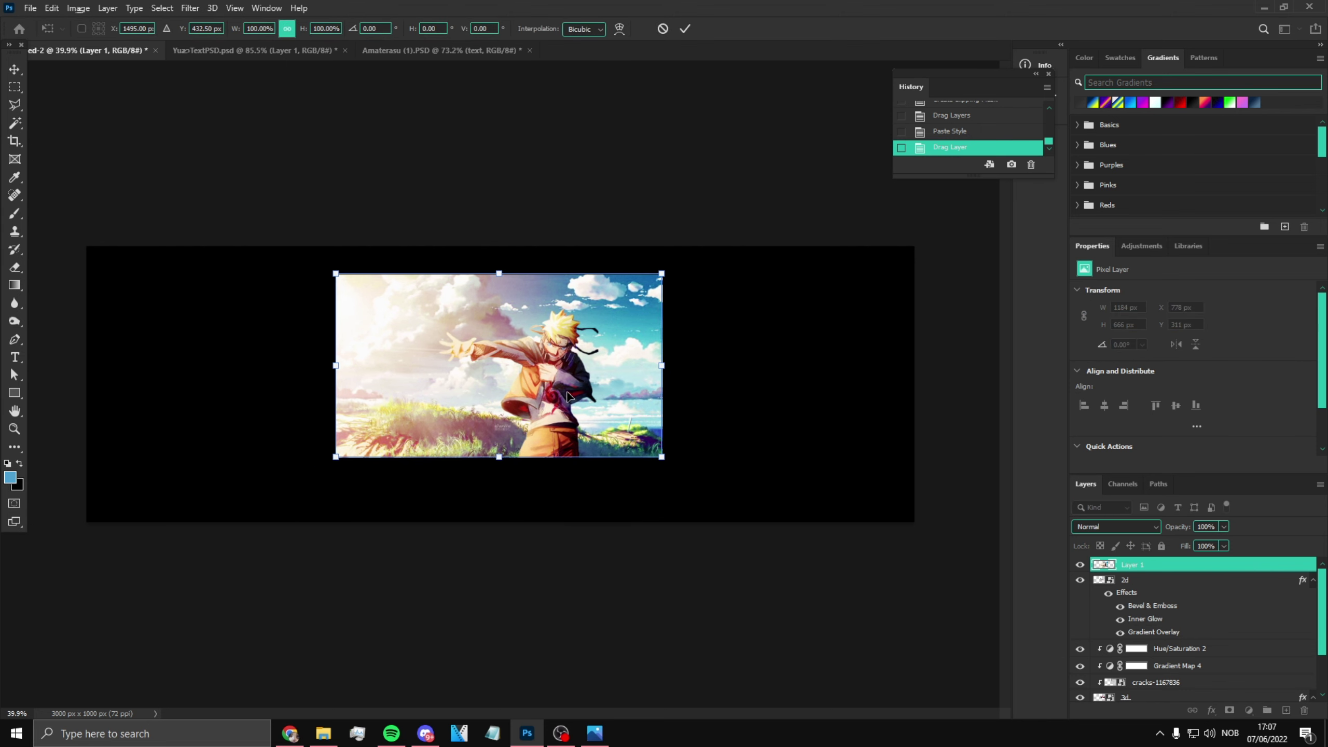
key("Return")
key("ctrl+alt+g")
Step: Move the clipped wallpaper down over the lettering and shrink it with Free Transform to about 1072 px wide
scroll(513, 423, "up", 2)
key("ctrl+t")
left_click_drag(624, 449, 622, 492)
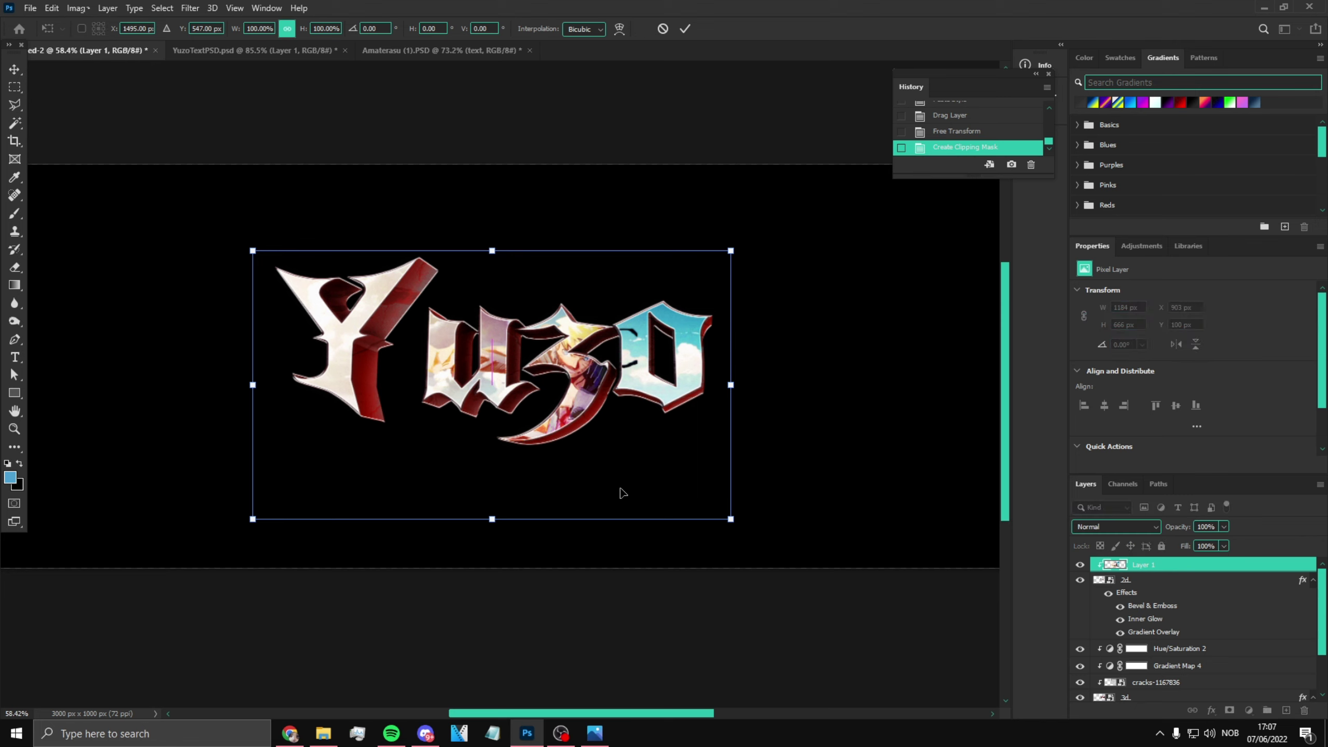
key("Return")
key("ctrl+t")
left_click_drag(737, 524, 670, 480)
key("Return")
key("z")
left_click(555, 417)
left_click(513, 376, "alt")
Step: Hide the wallpaper layer in YuzoTextPSD.psd, review Gradient Map 3 and the adjustment layers above it, and return to the banner document
left_click(255, 50)
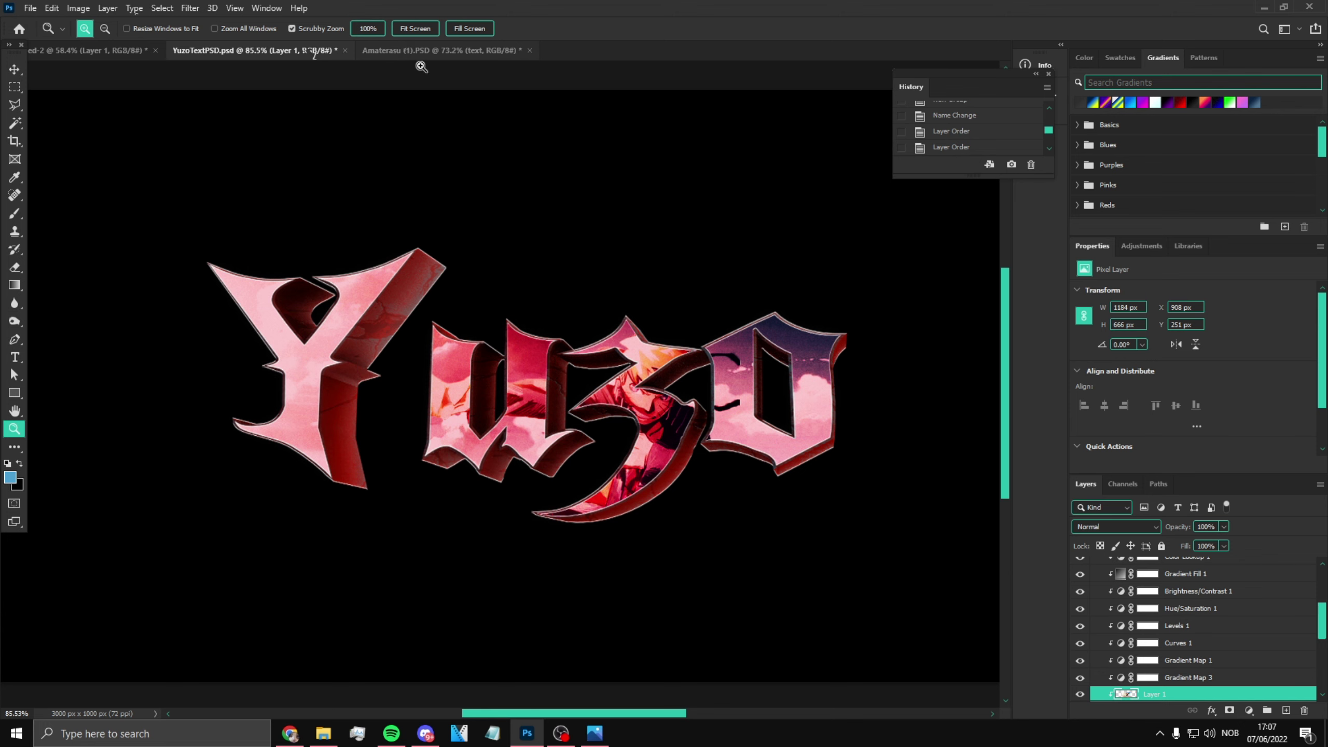
scroll(1098, 662, "down", 3)
left_click(1080, 580)
scroll(1095, 599, "up", 3)
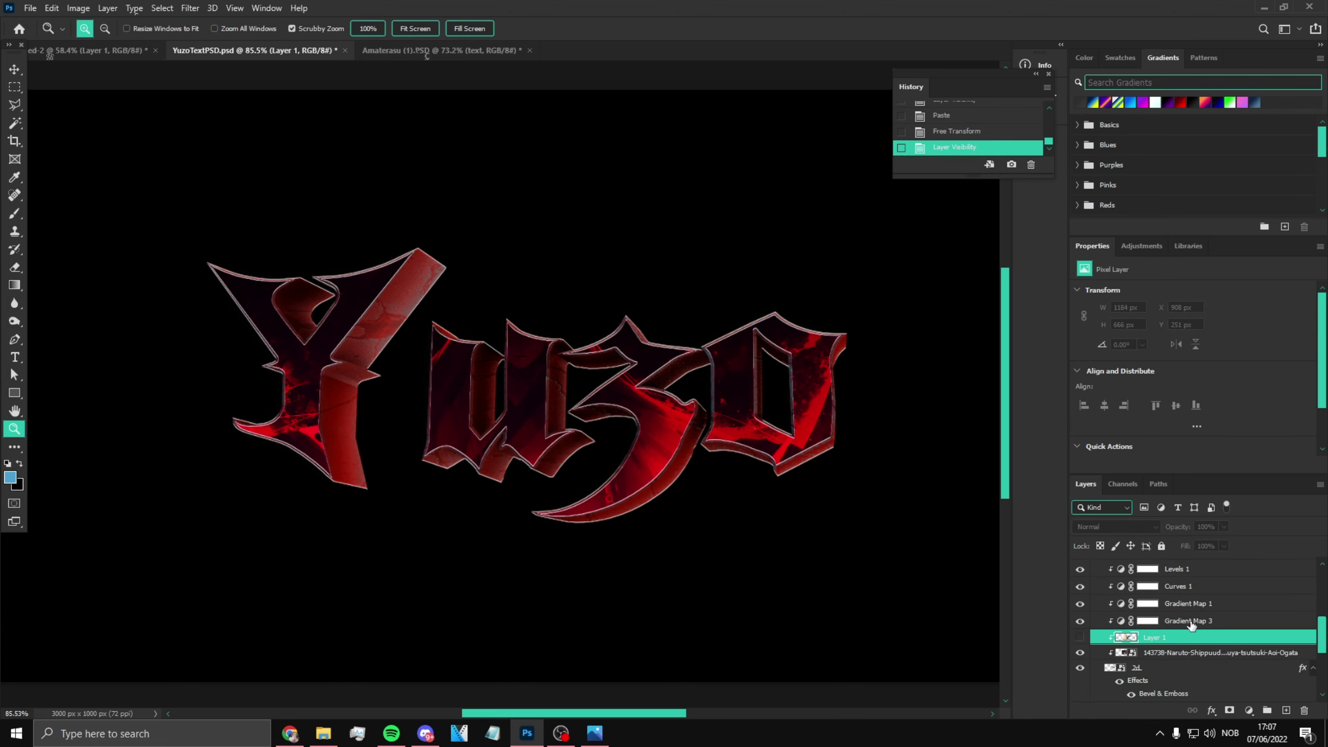
left_click(1195, 622)
scroll(1194, 625, "up", 3)
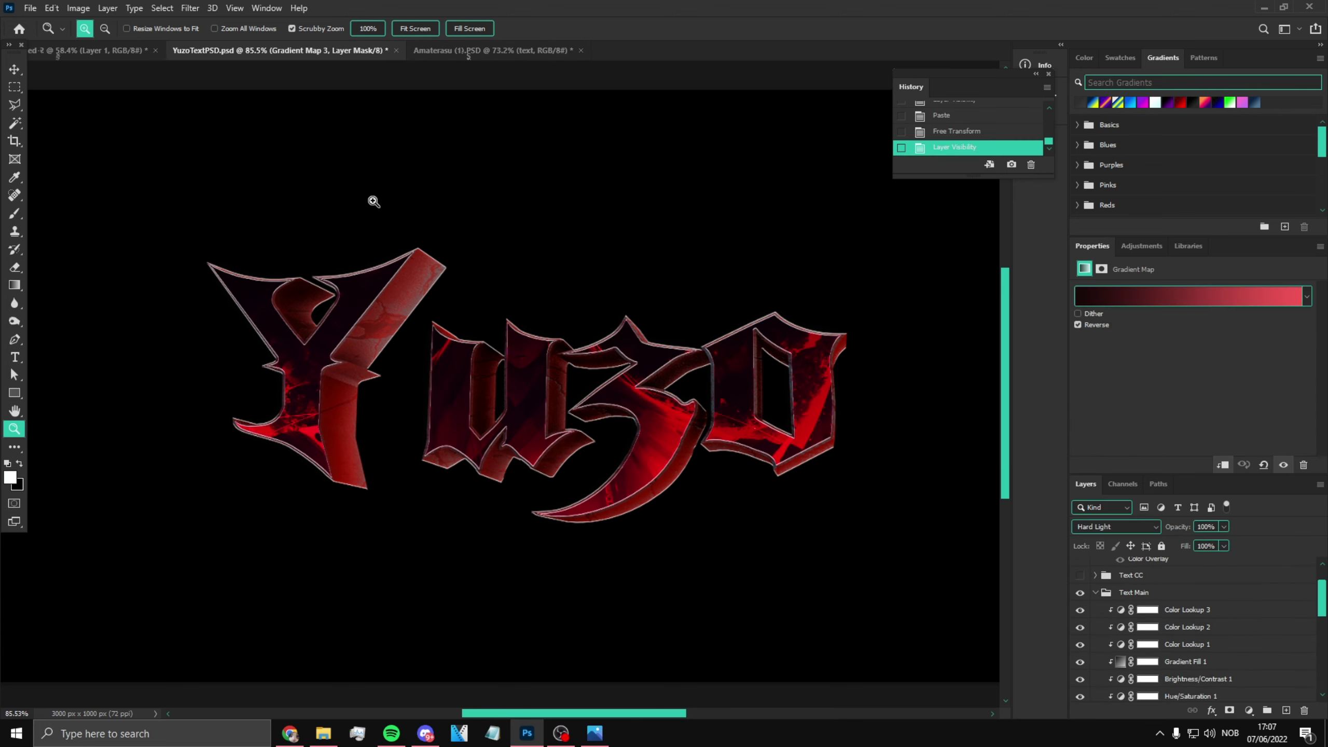
left_click(107, 50)
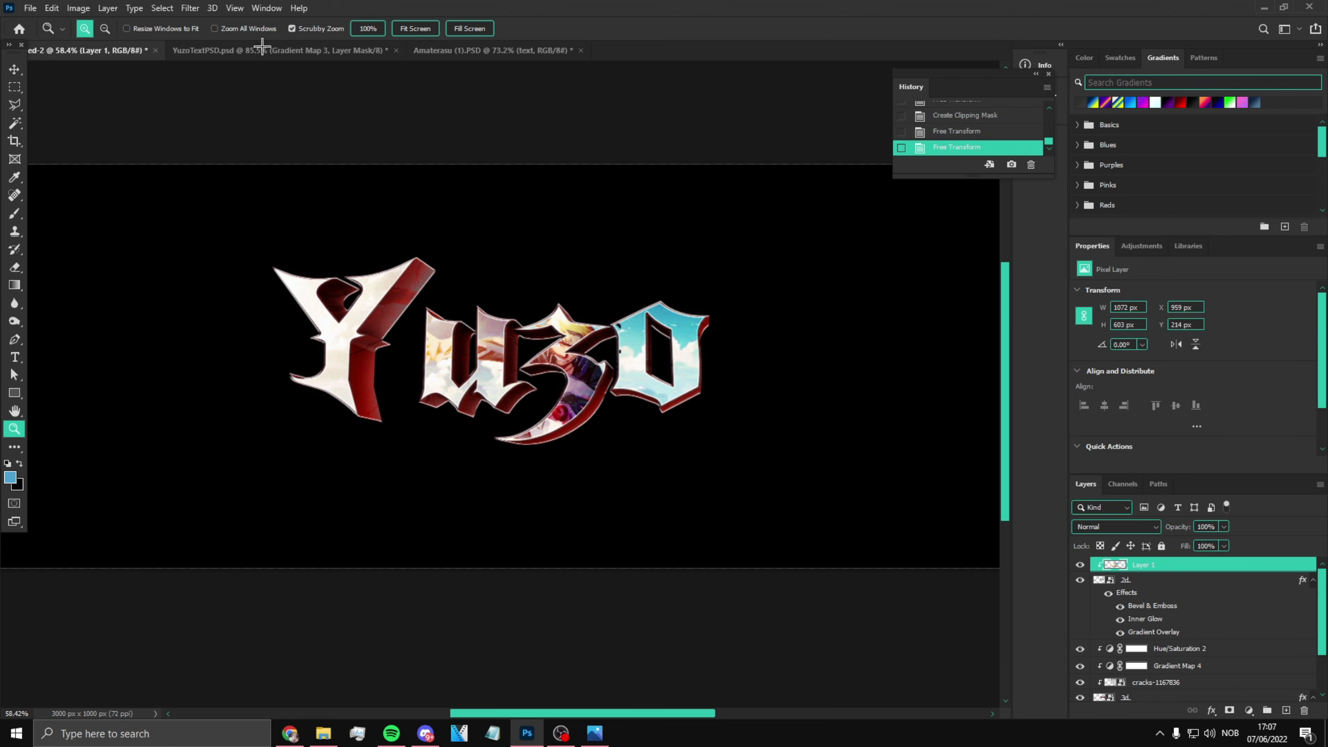
Step: Copy the adjustment layers from Color Lookup 3 down to Gradient Map 3 in YuzoTextPSD.psd into the banner document above the wallpaper
left_click(314, 50)
scroll(1186, 636, "down", 2)
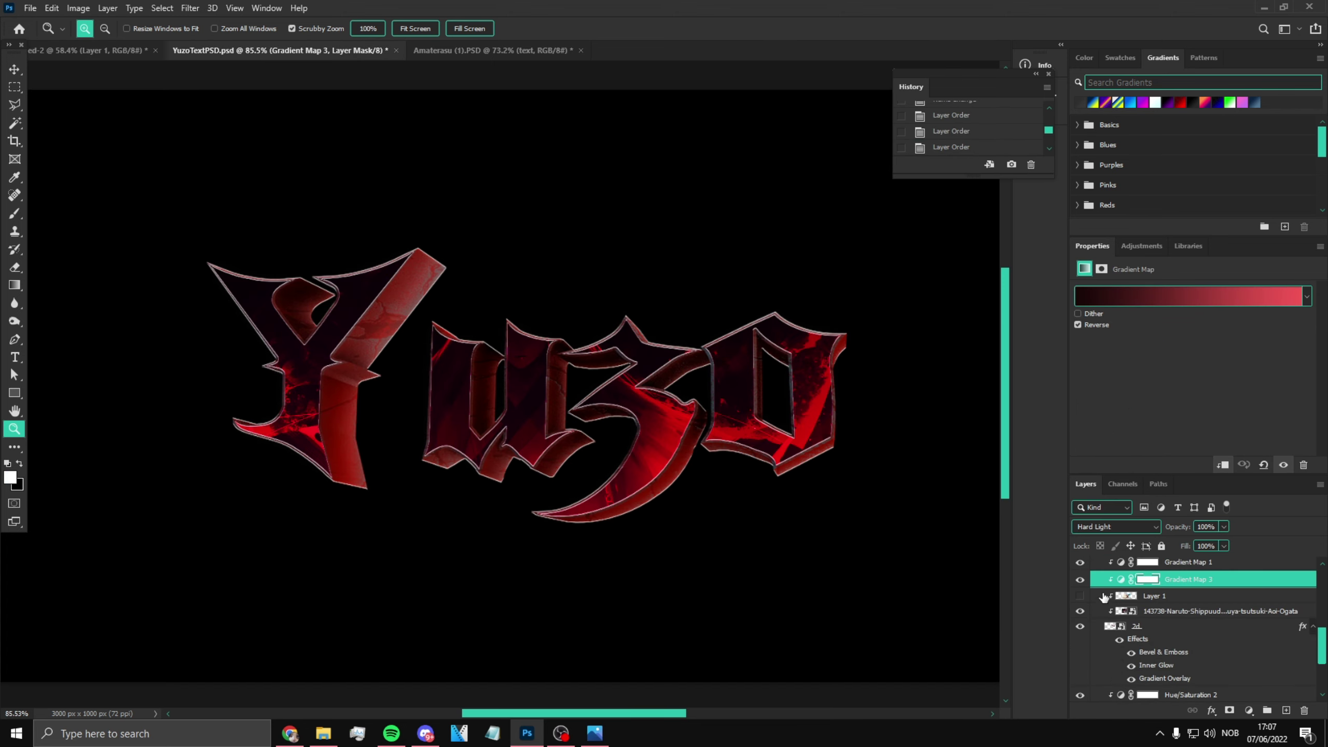
scroll(1139, 601, "up", 2)
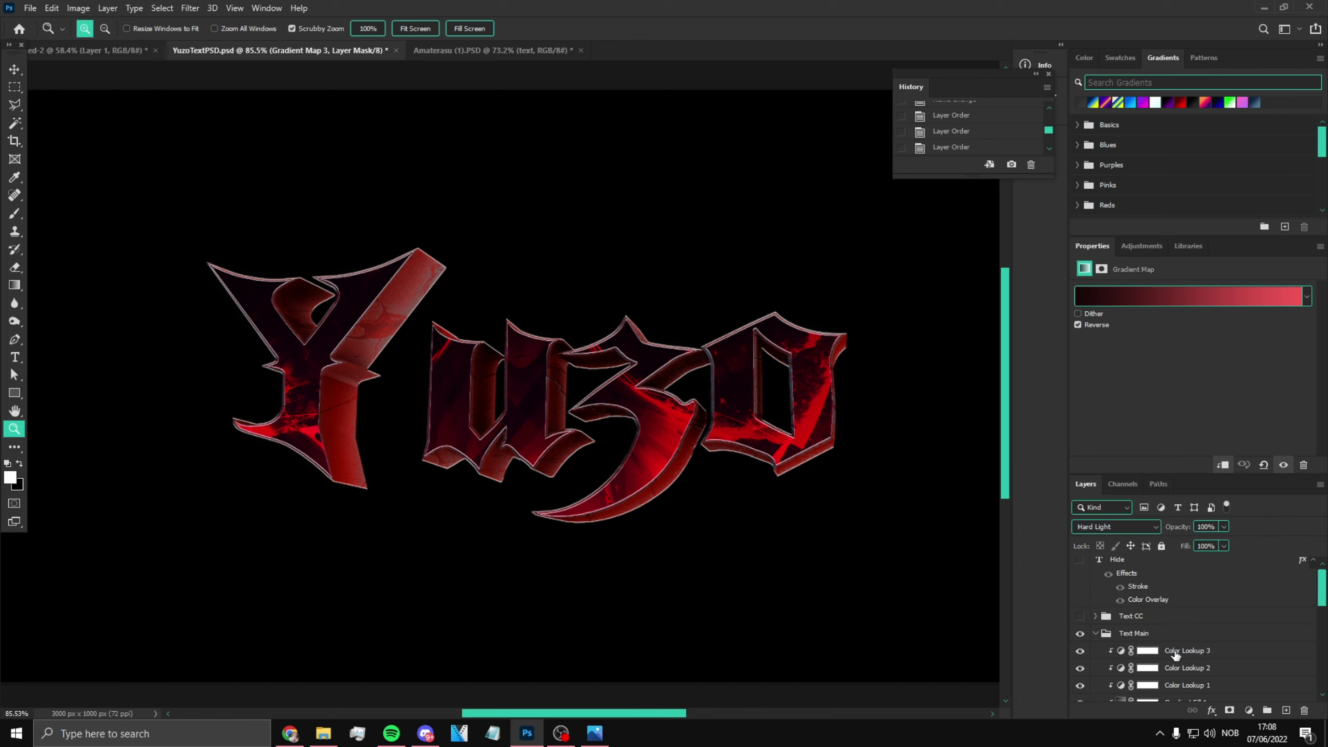
scroll(1177, 657, "up", 3)
left_click(1181, 657, "shift")
left_click_drag(1181, 657, 358, 299)
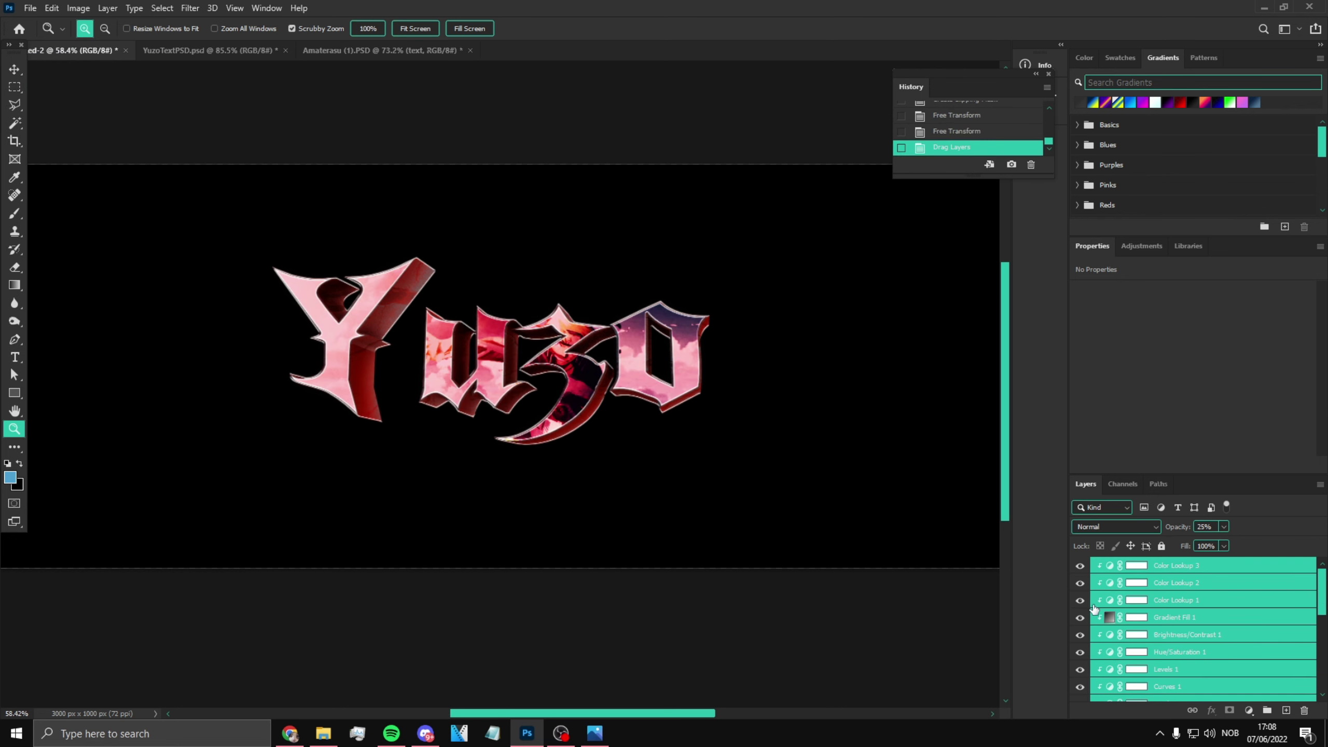
scroll(1168, 626, "down", 3)
scroll(1168, 627, "up", 3)
left_click(1180, 566)
Step: Return to YuzoTextPSD.psd, inspect the Naruto wallpaper layer below the adjustments, and collapse the Text Main group
left_click(239, 52)
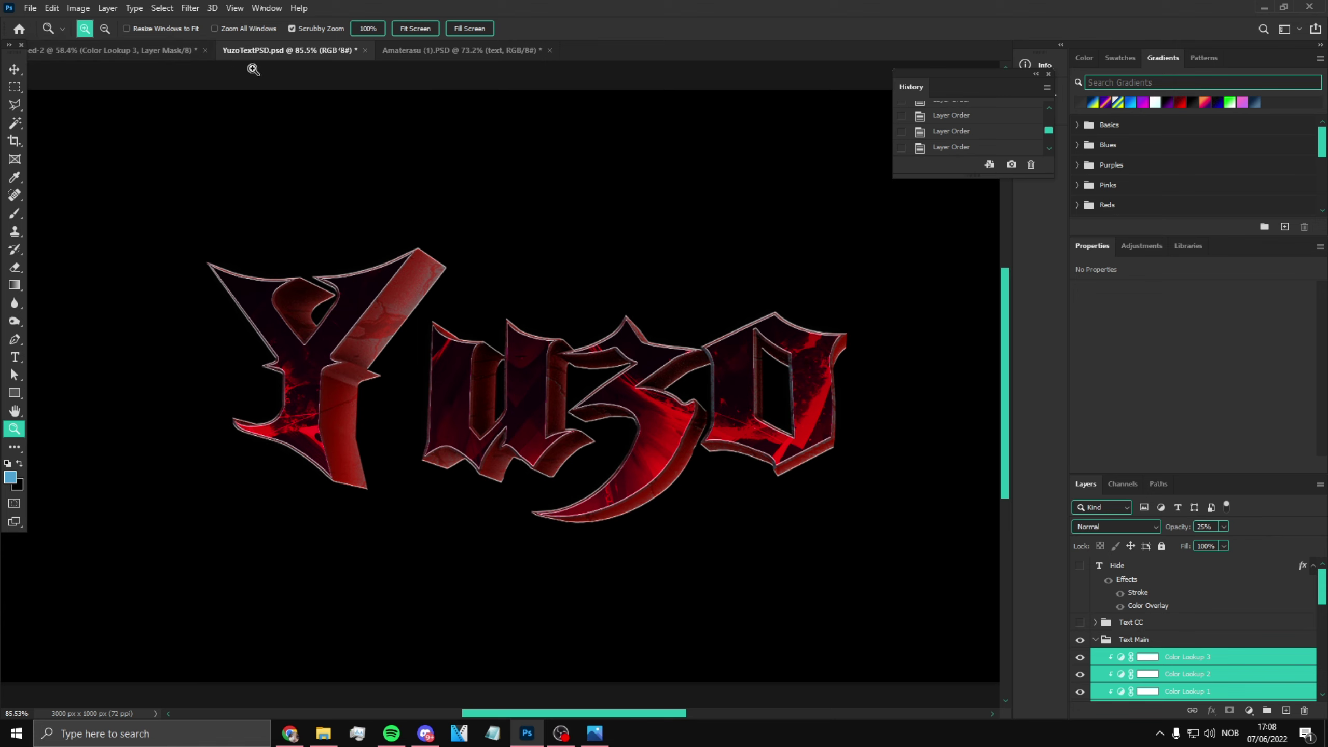
scroll(1202, 641, "down", 3)
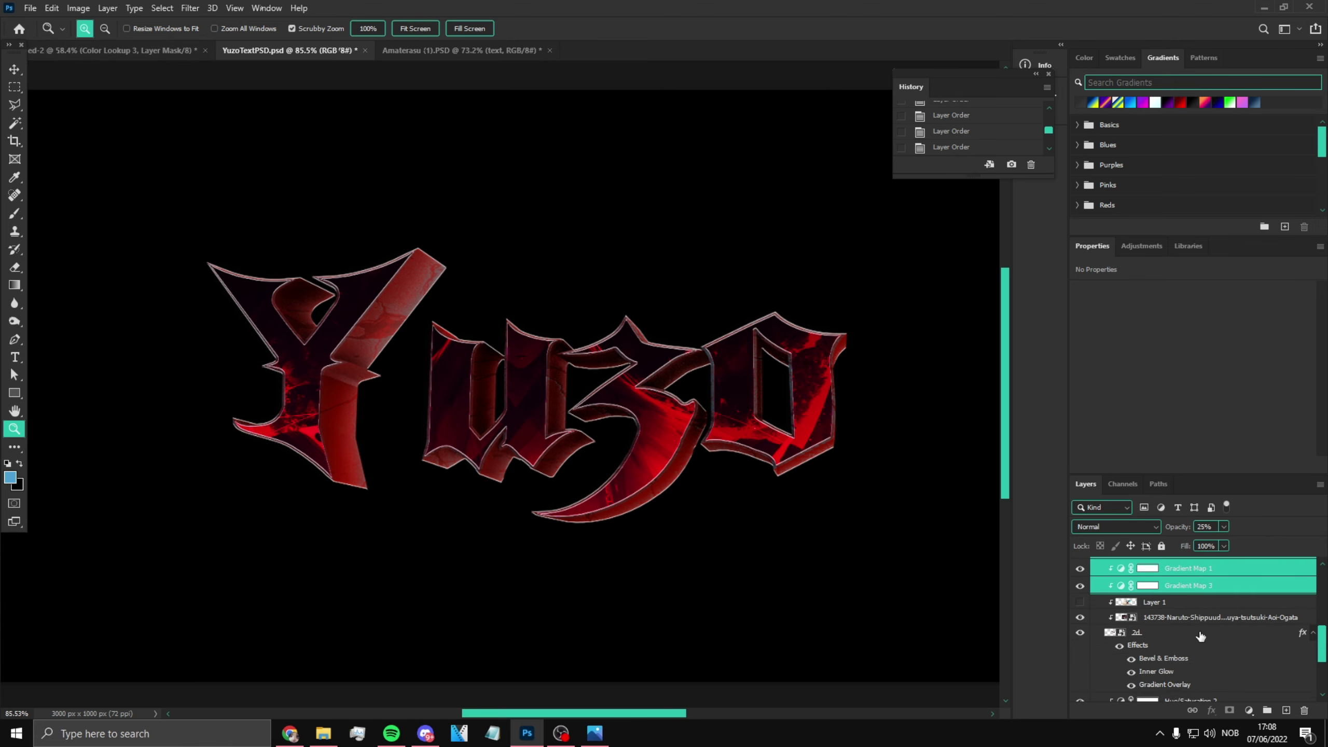
left_click(1177, 622)
scroll(1145, 619, "up", 3)
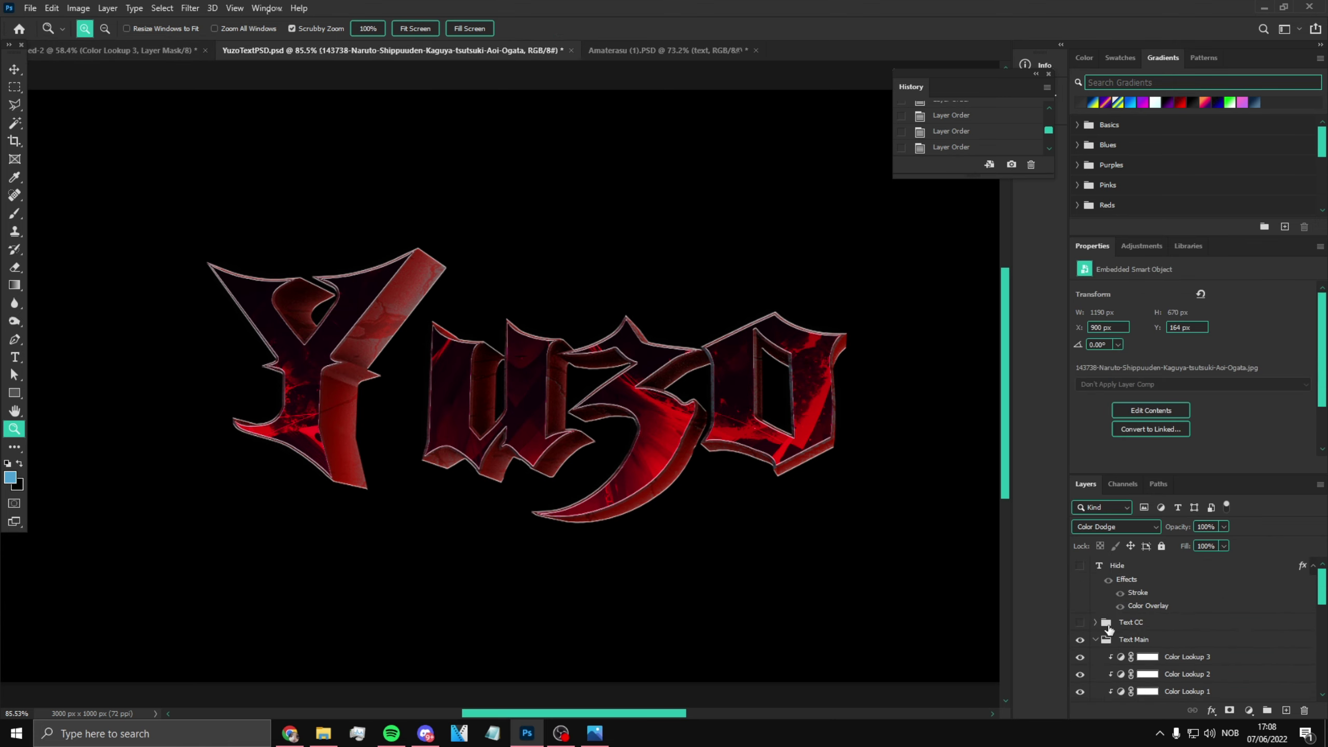
left_click(1119, 639)
left_click(1095, 639)
Step: Compare the Text CC and Text Main groups by toggling their visibility, and examine the blur and Camera Raw layers inside Text CC
left_click(1095, 622)
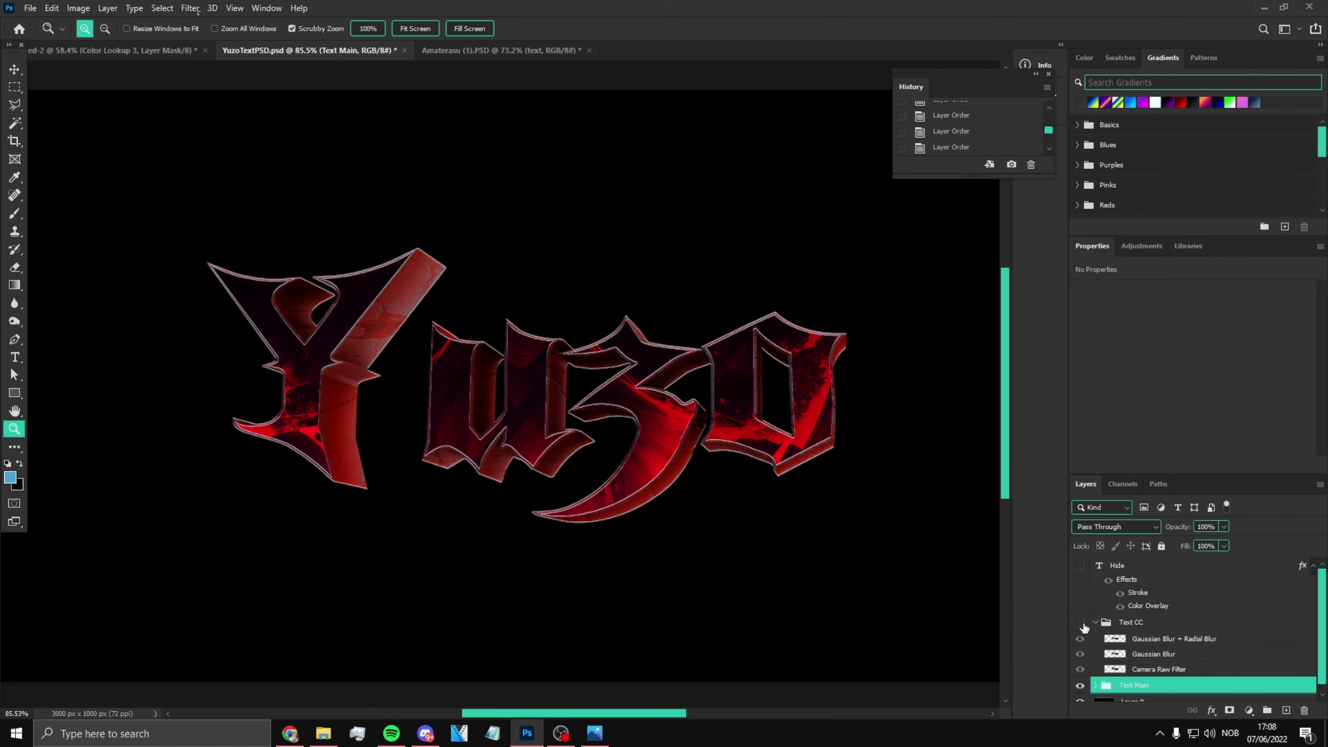
left_click(1080, 622)
left_click(1095, 622)
left_click(1080, 622)
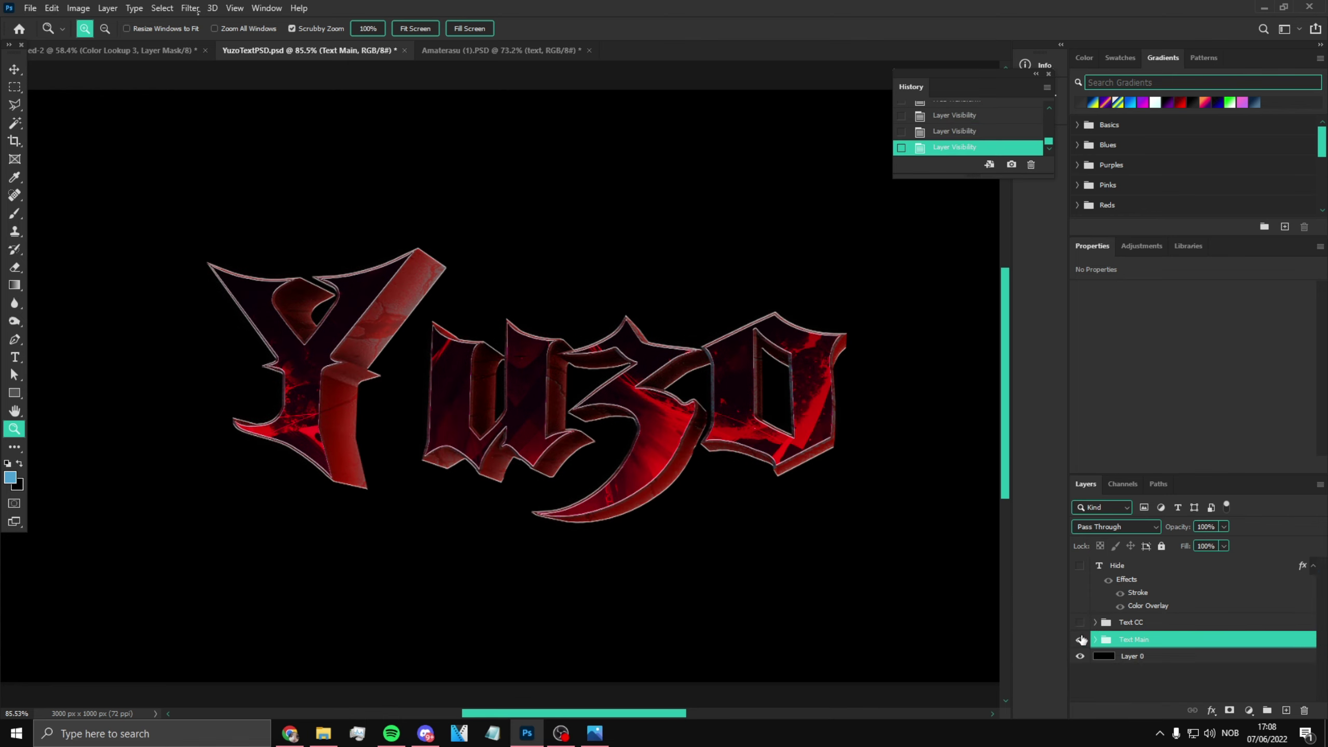
left_click(1080, 639)
left_click(1080, 622)
left_click(1094, 622)
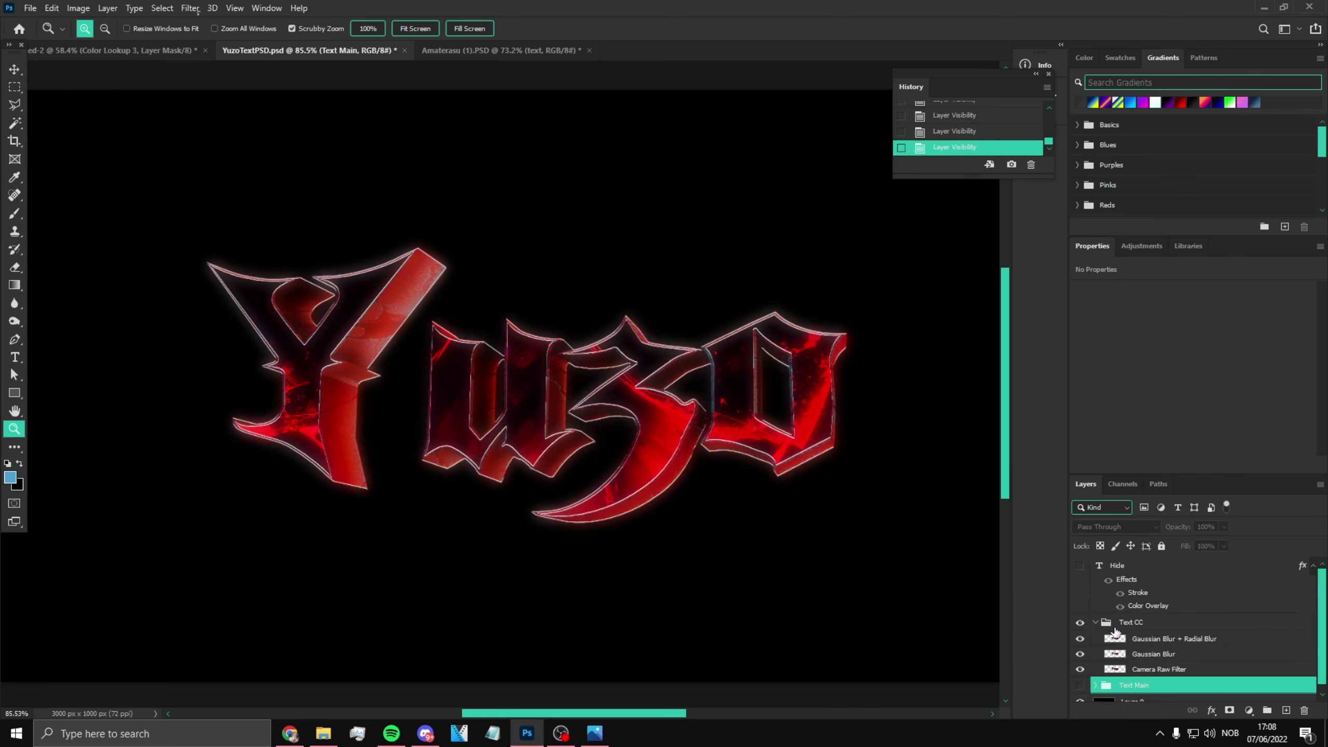
left_click(1163, 669)
Step: Return to the banner document and group all the text, texture and adjustment layers above the black background
left_click(135, 50)
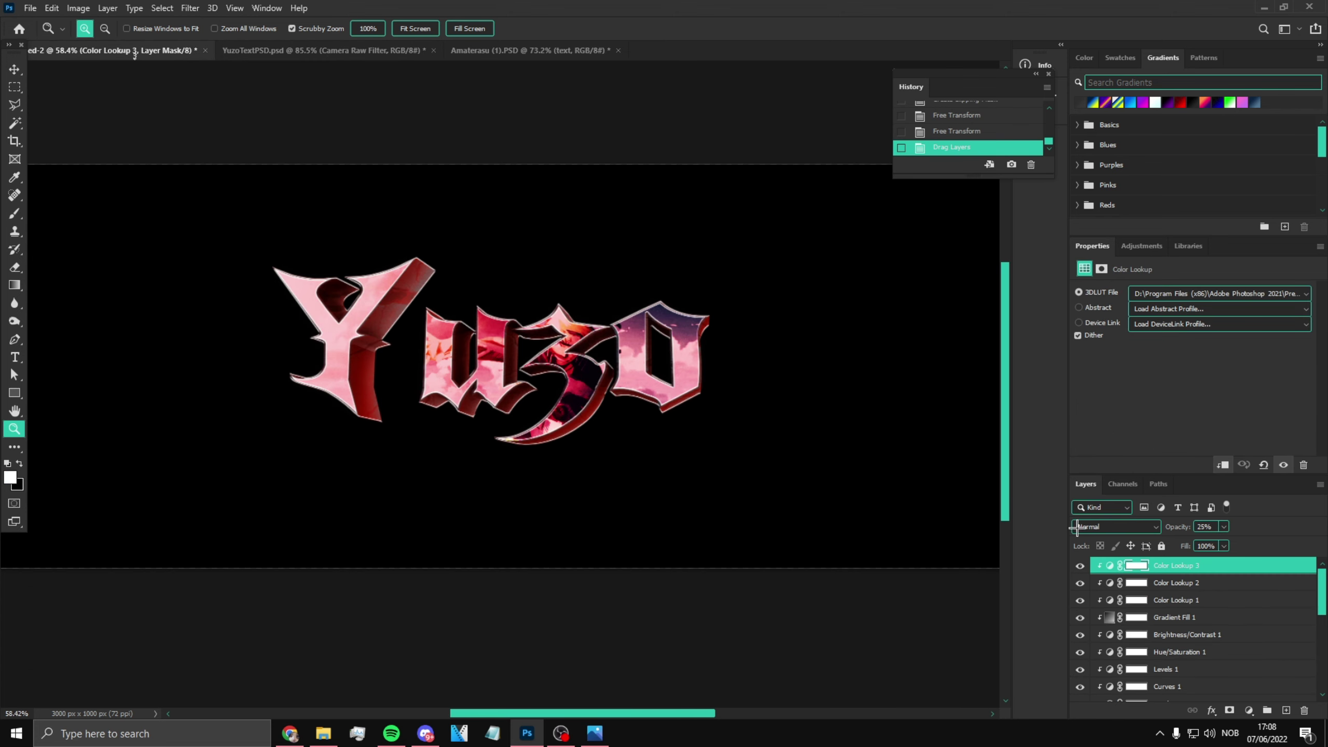
scroll(1173, 625, "down", 3)
scroll(1173, 624, "down", 3)
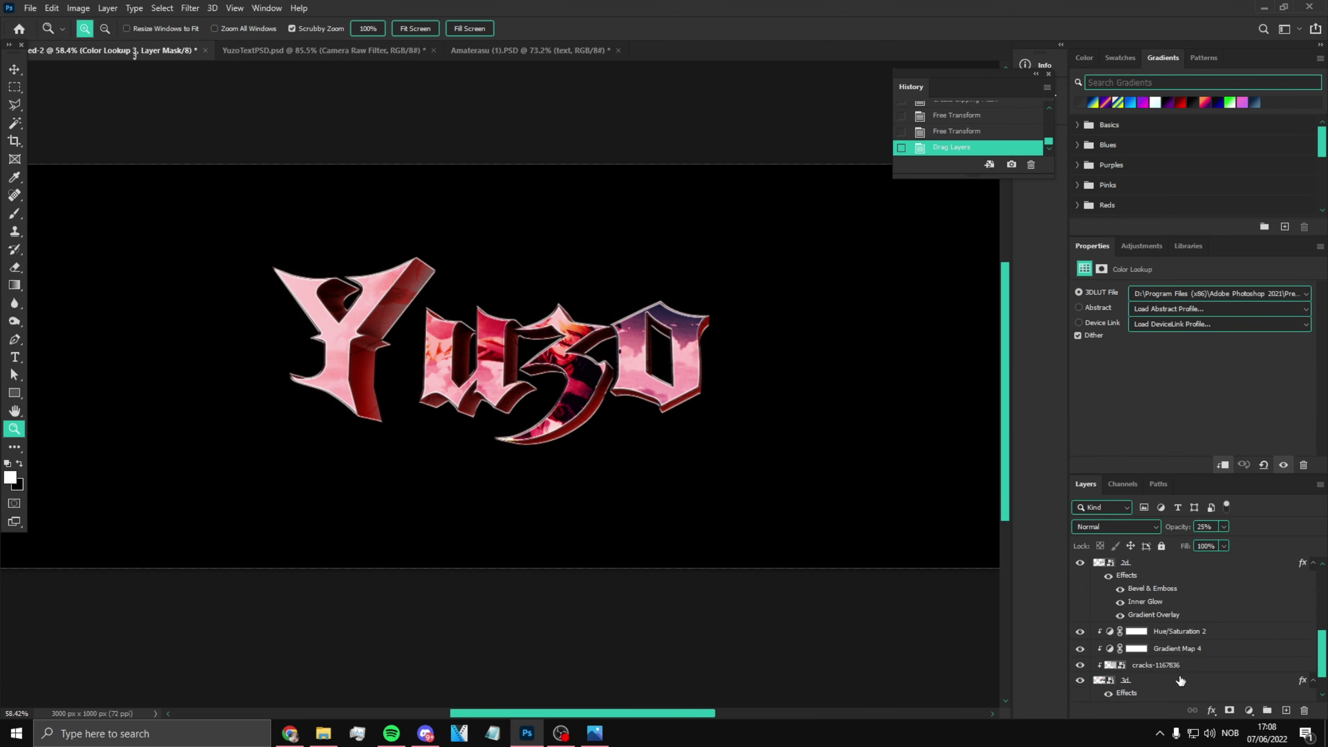
left_click(1181, 679, "shift")
left_click(1265, 711)
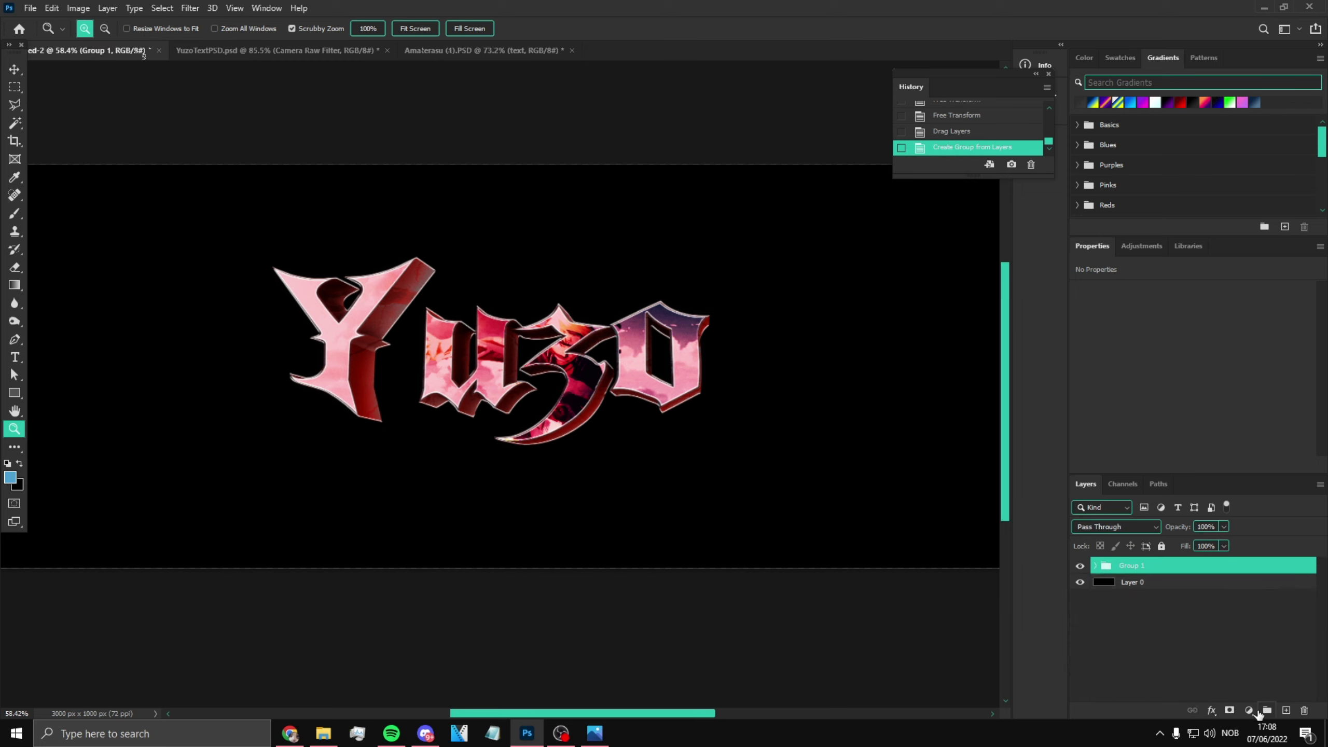
Step: Duplicate the text group and rename the original group Text Backup
key("ctrl+j")
double_click(1129, 584)
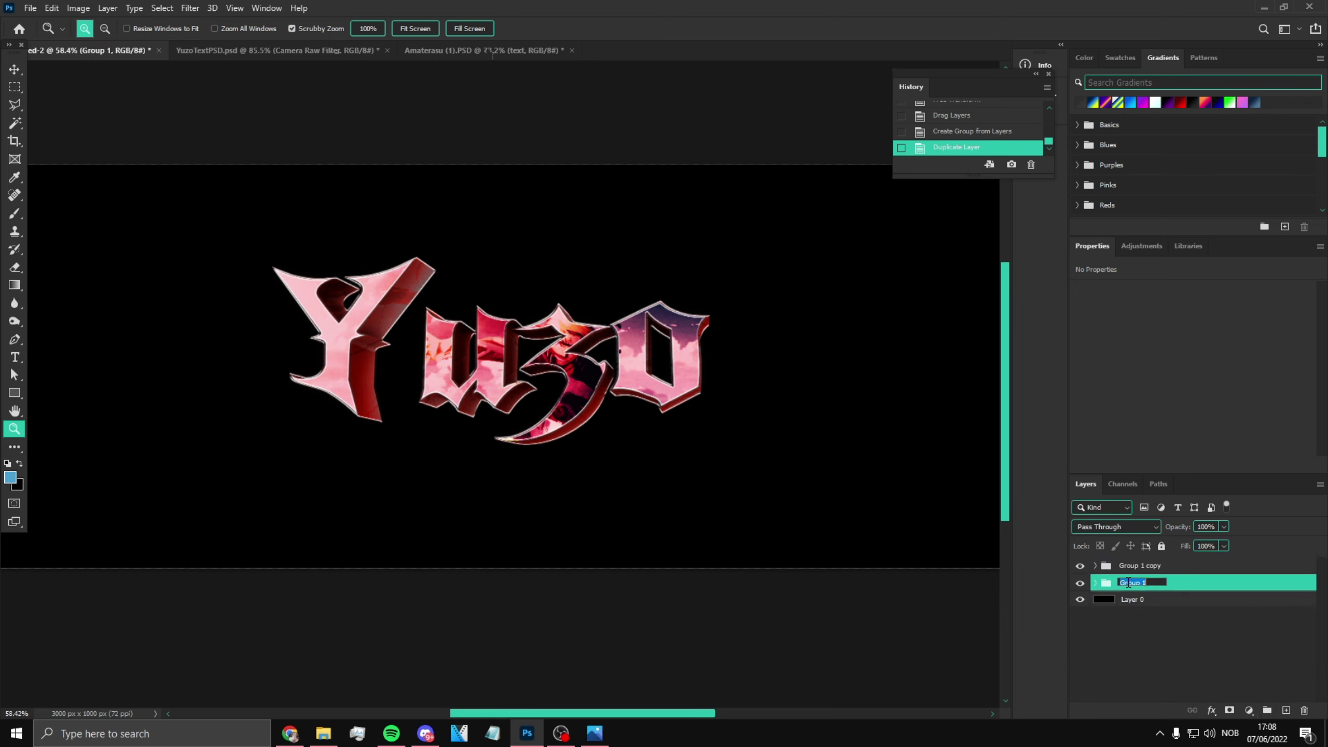
type("Text Backup")
key("Return")
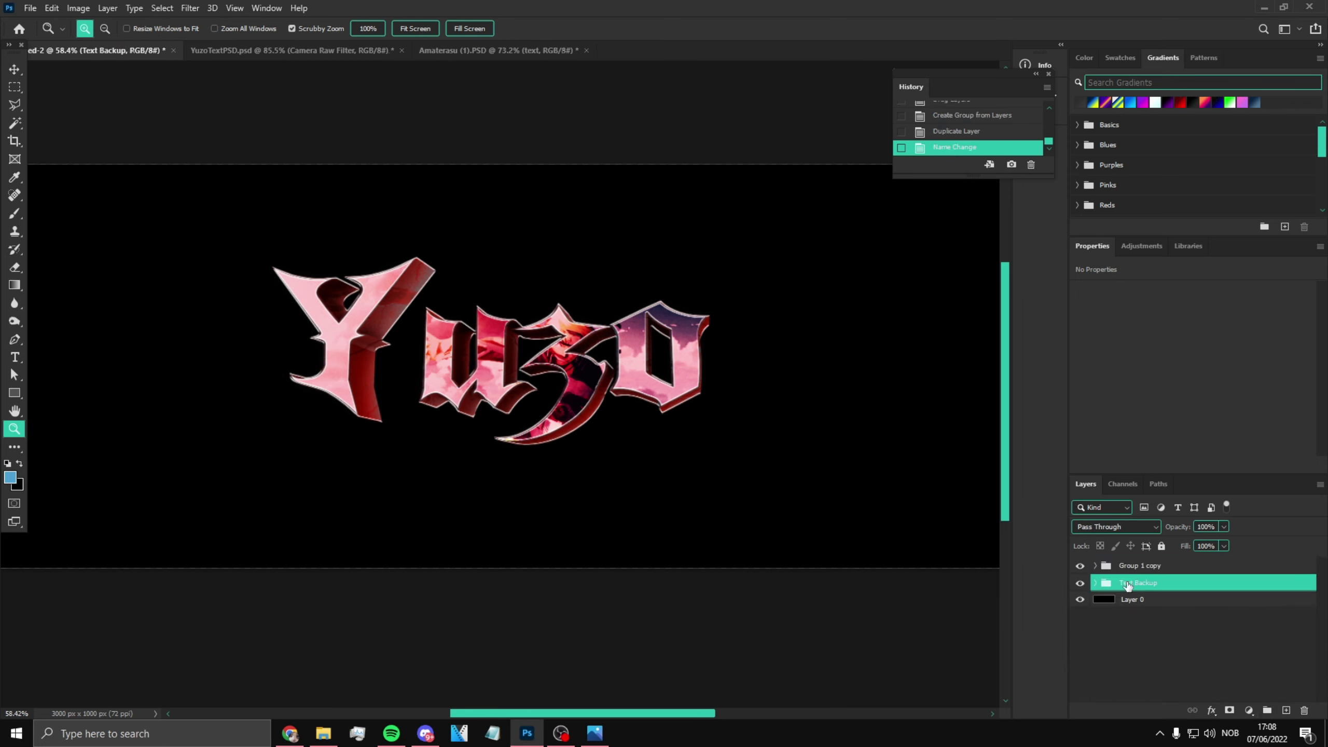
Step: Merge the copied group and set Camera Raw exposure to -0.20, contrast +56, highlights +5, shadows -27, whites +9 and blacks +3
left_click(1142, 567)
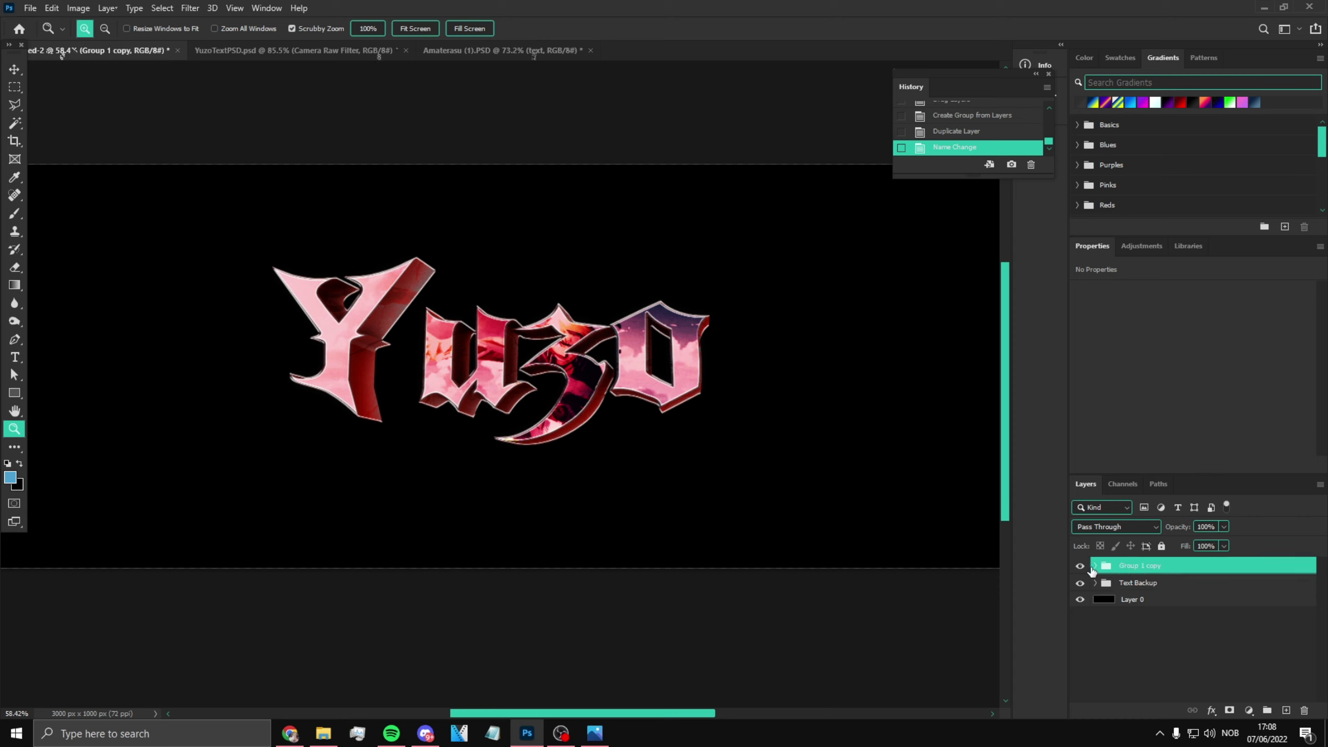
key("ctrl+e")
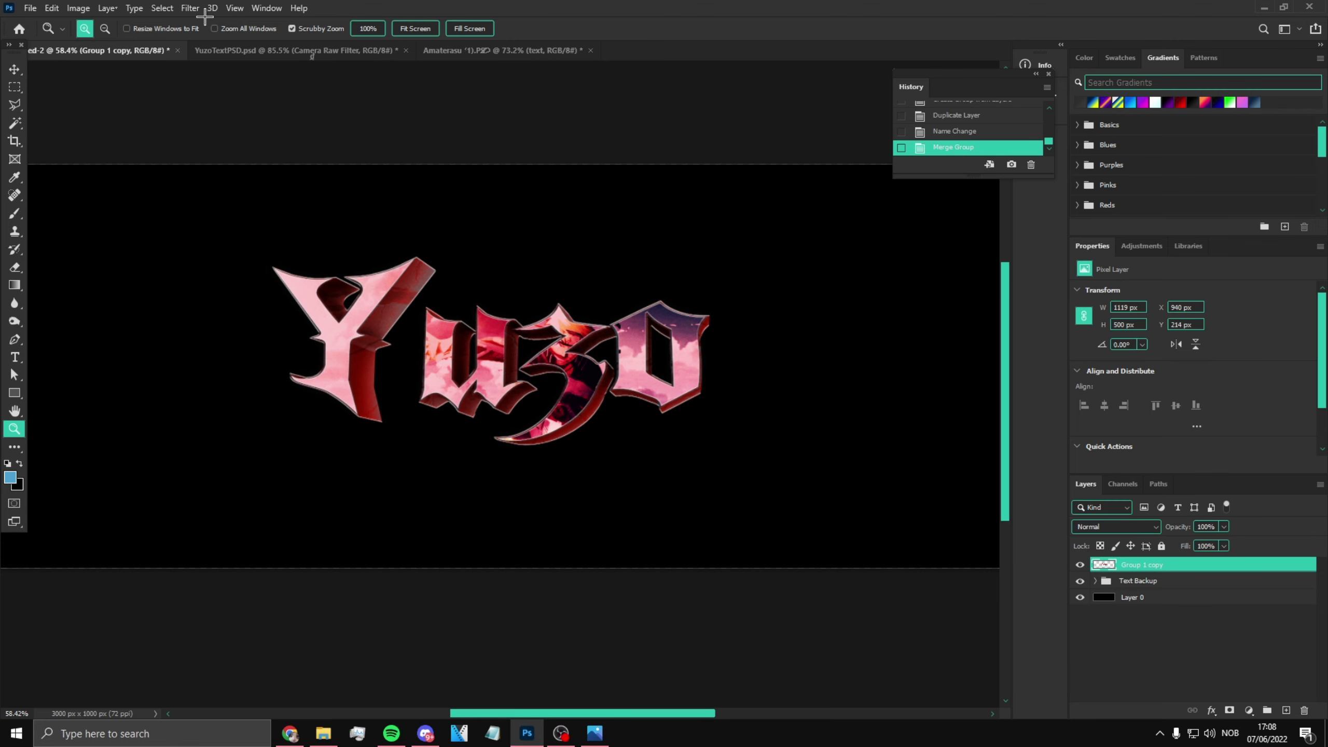
left_click(190, 7)
left_click(250, 110)
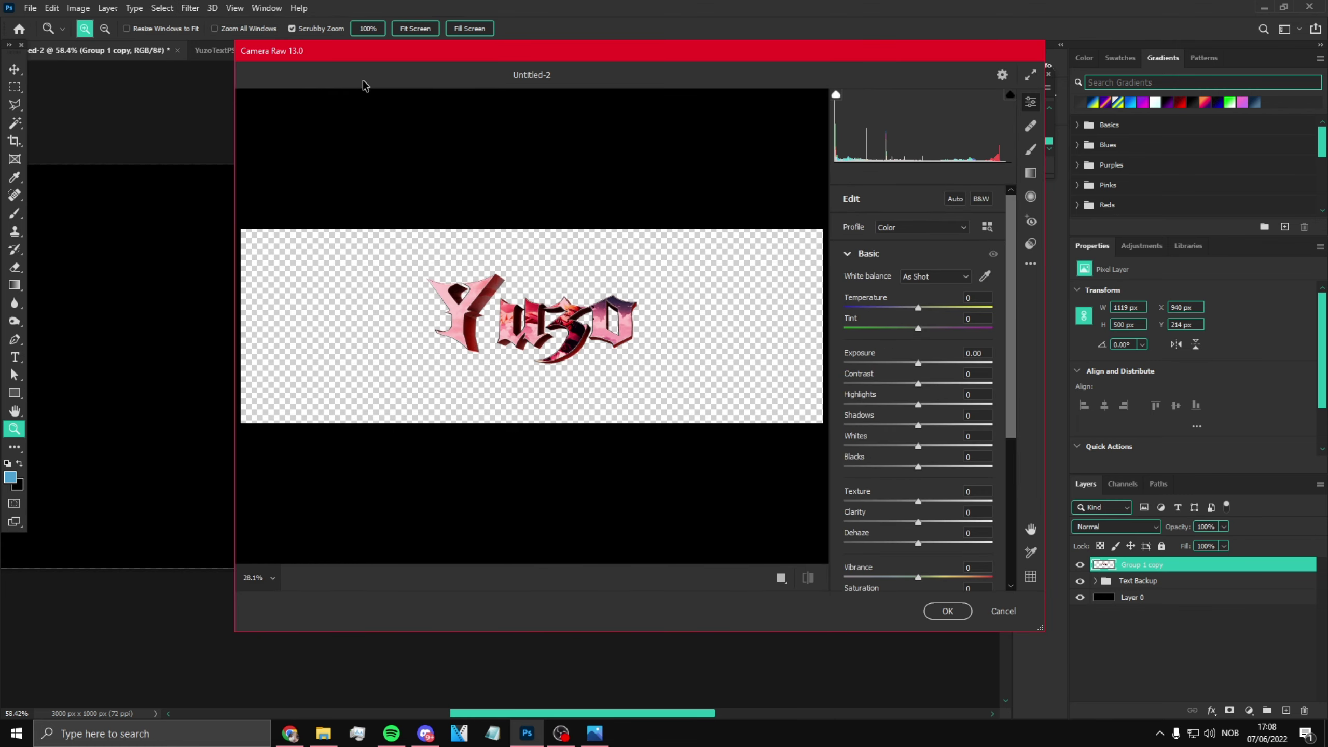
scroll(522, 393, "up", 5)
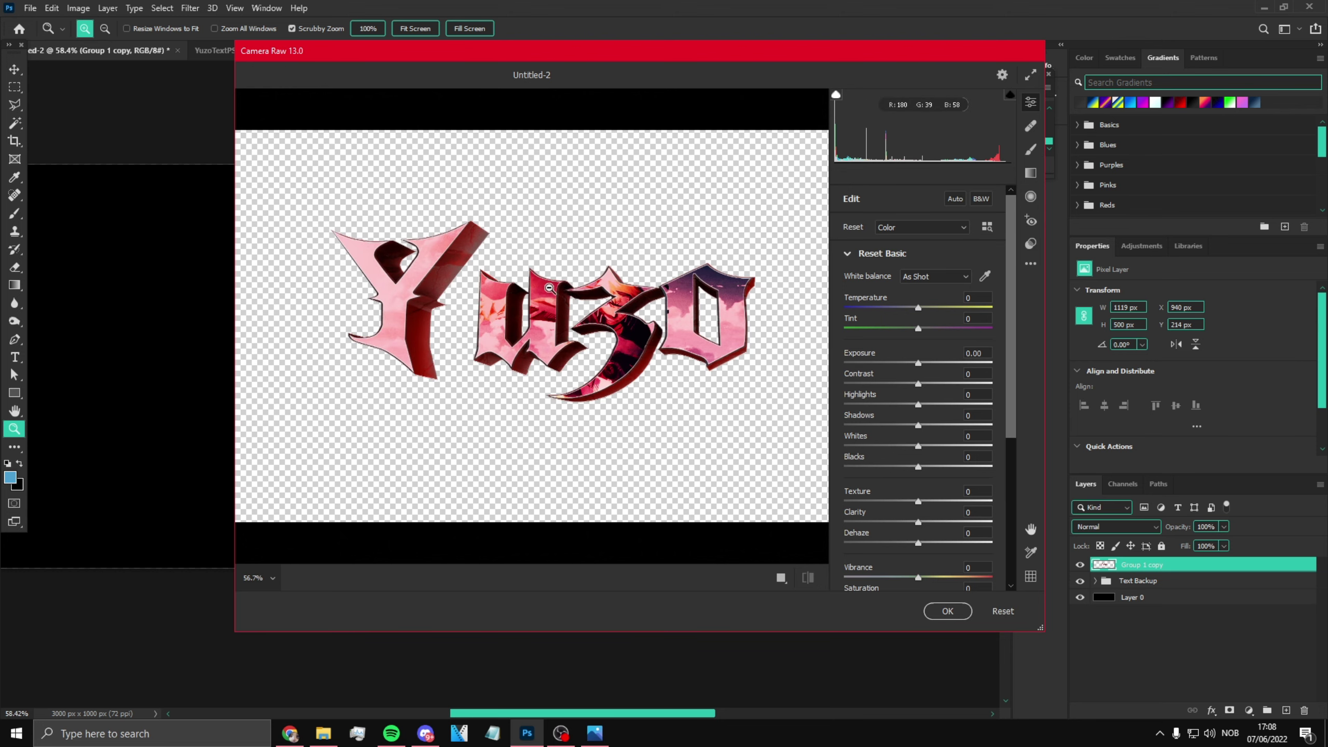
left_click_drag(919, 364, 899, 427)
left_click(929, 447)
left_click(920, 466)
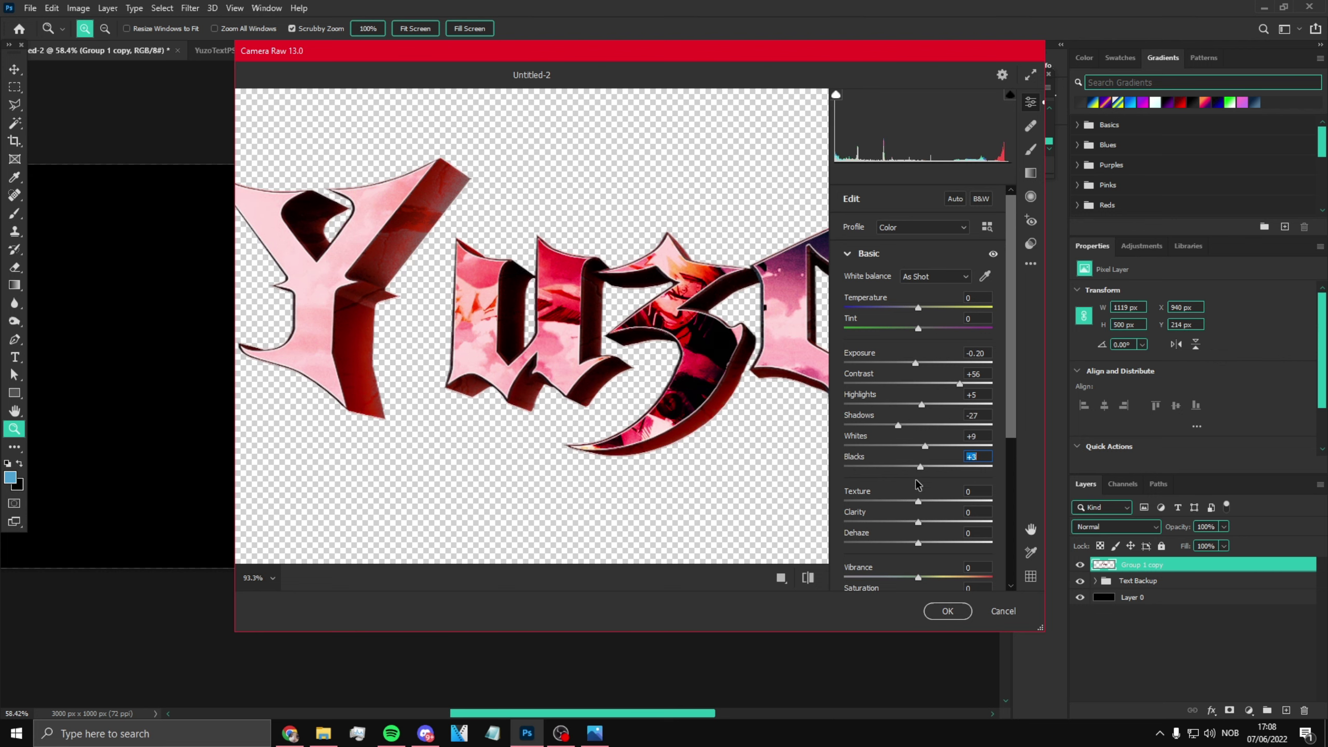
Step: Set texture to +54 and clarity to +14 in Camera Raw and apply the filter to the merged text
left_click_drag(920, 501, 959, 501)
left_click(930, 522)
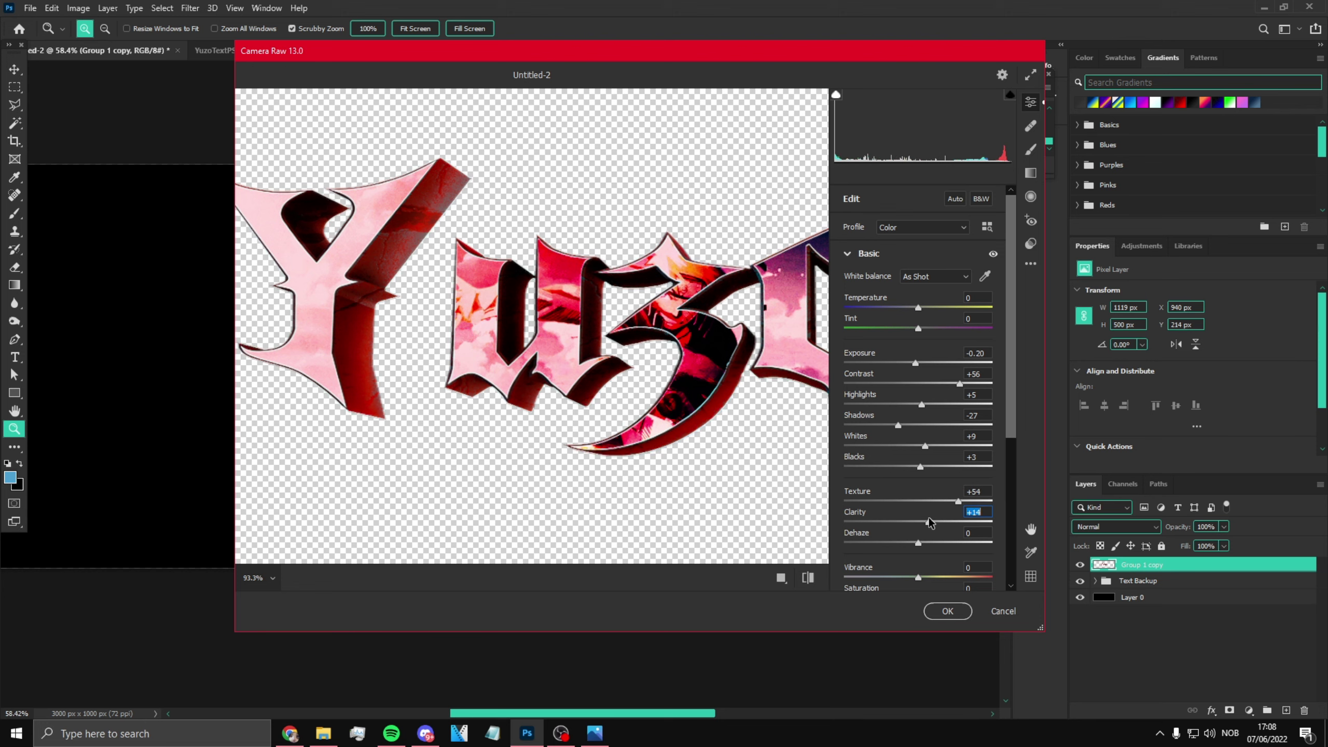
left_click(947, 611)
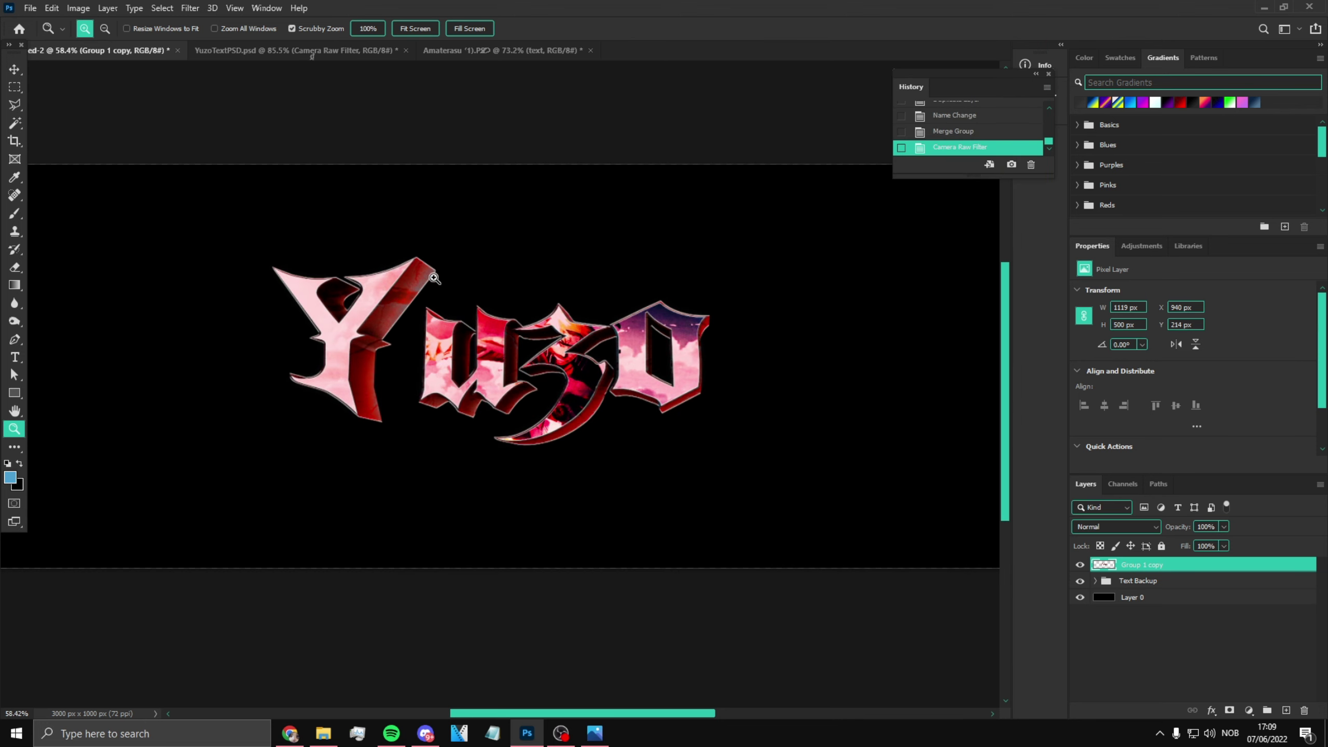
Step: Duplicate the merged text layer and apply a Gaussian Blur with a 10-pixel radius to the duplicate
key("ctrl+j")
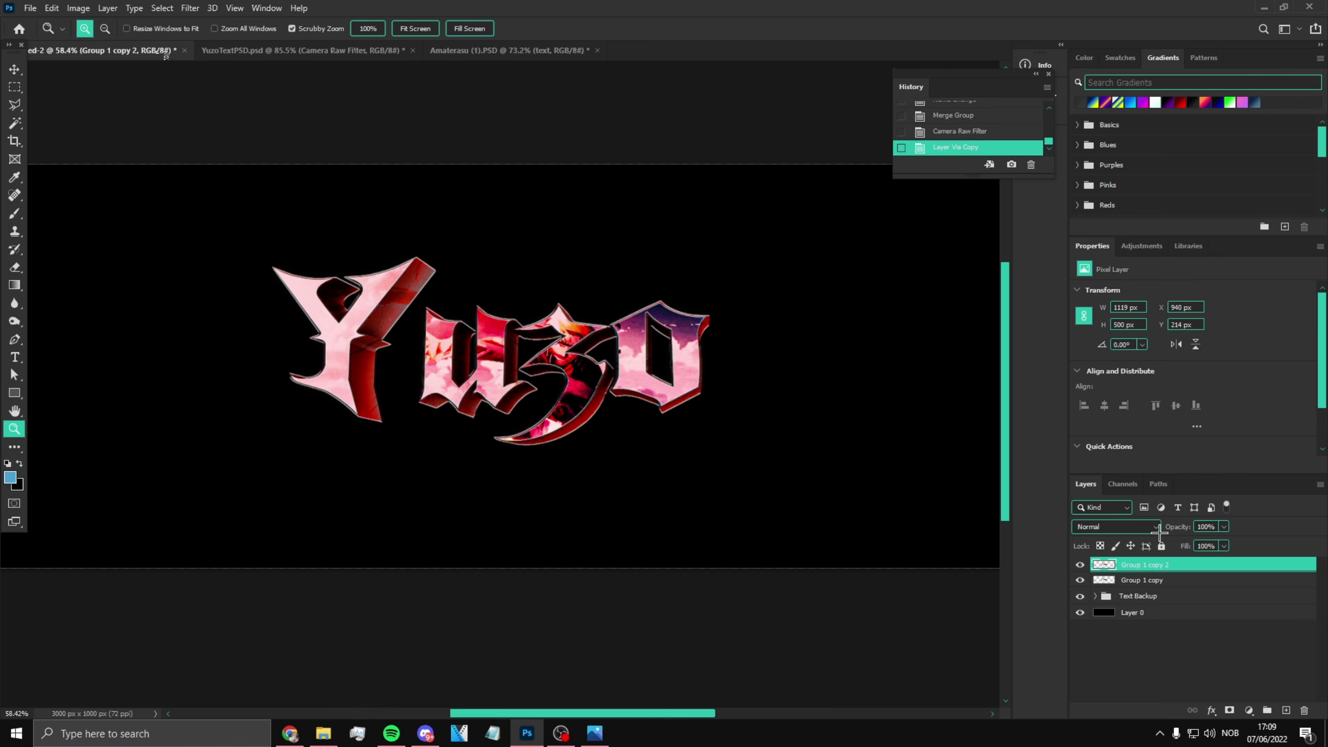
left_click(190, 8)
mouse_move(220, 184)
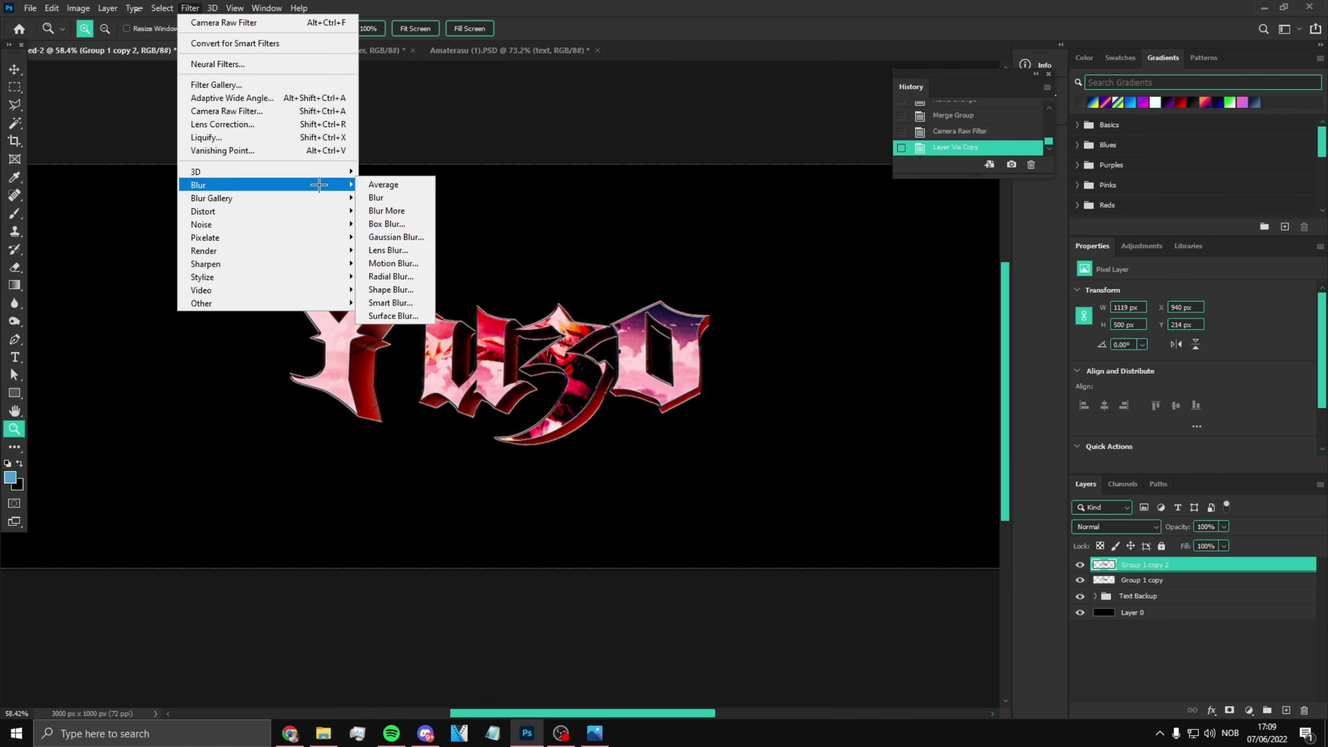
left_click(395, 236)
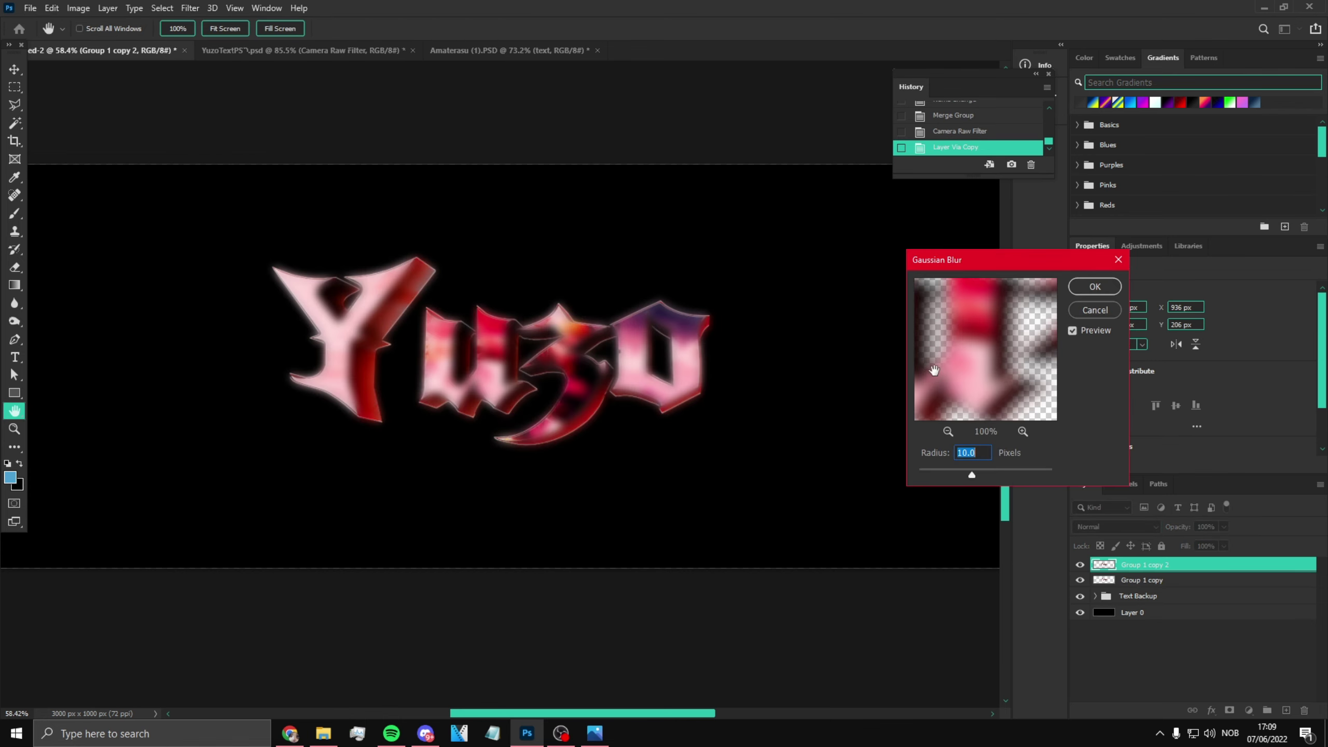
left_click(1098, 286)
Step: Set the blurred text layer's blend mode to Lighten and its opacity to 70%
left_click(1111, 526)
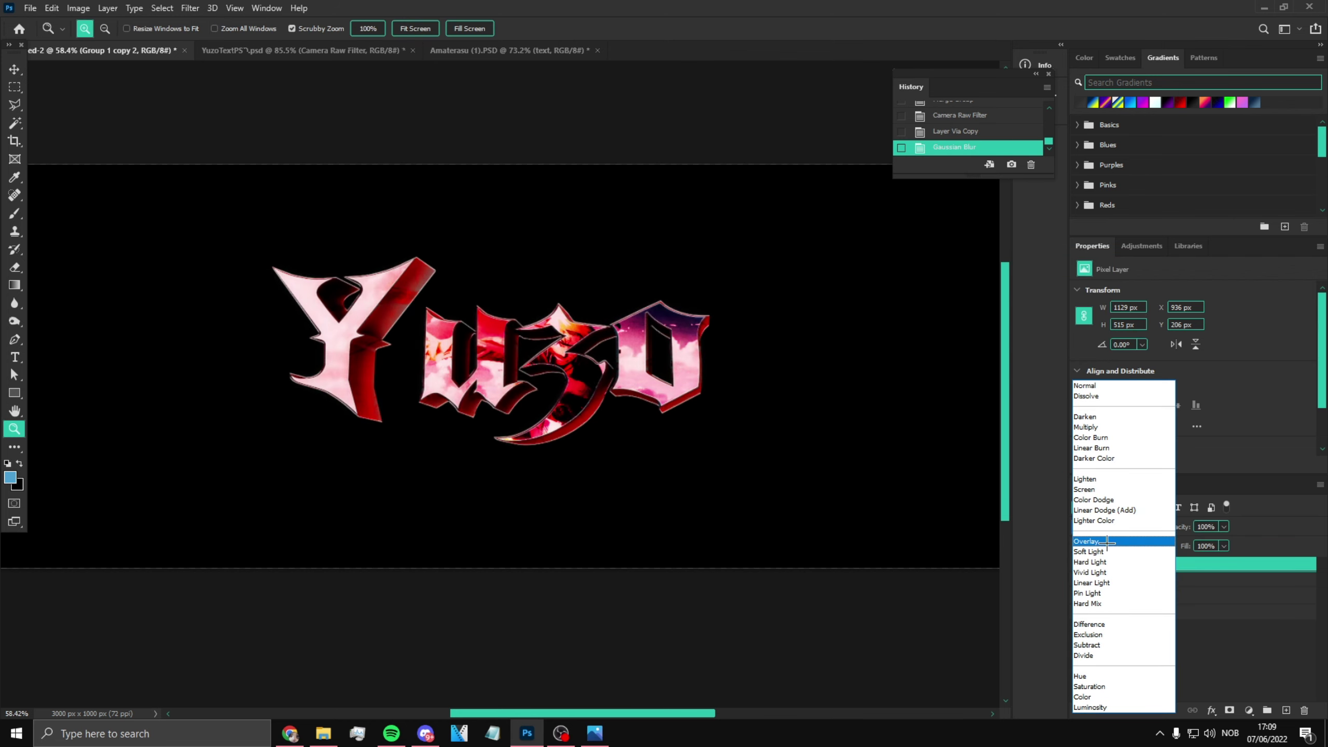
left_click(1106, 478)
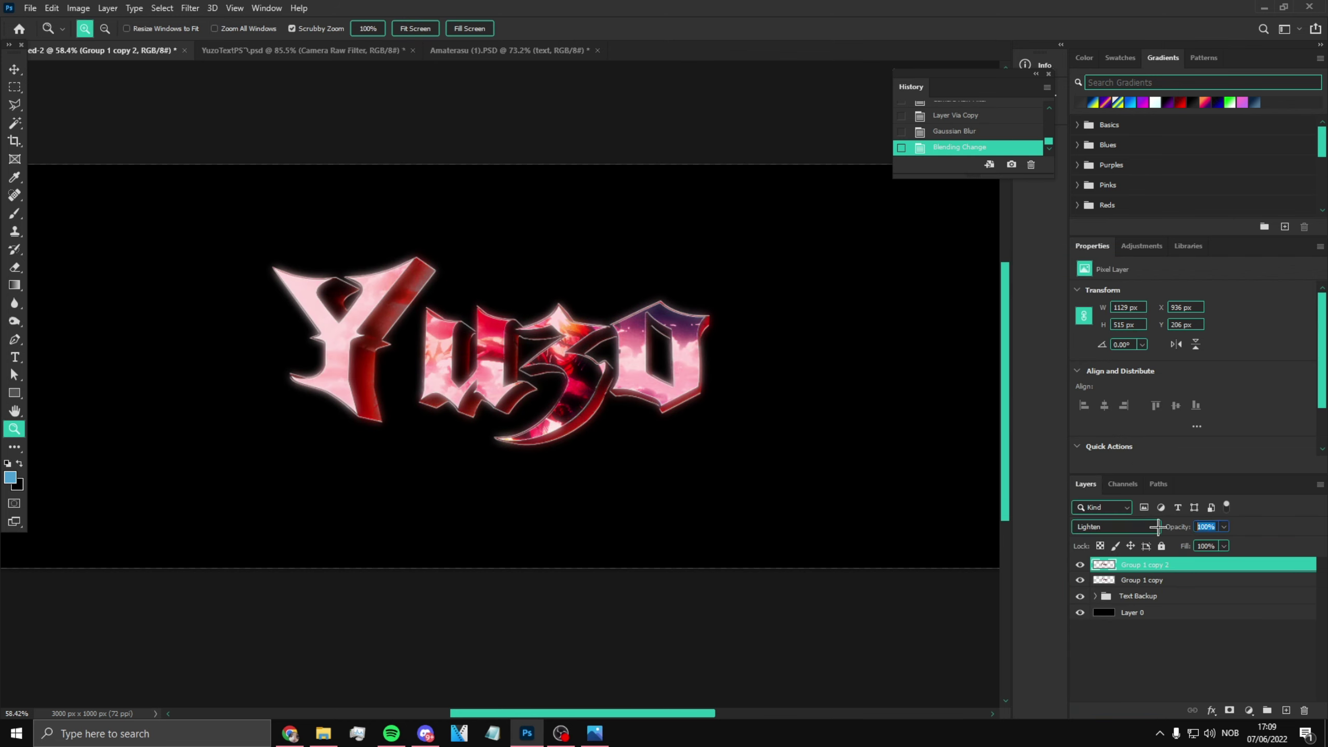
type("70")
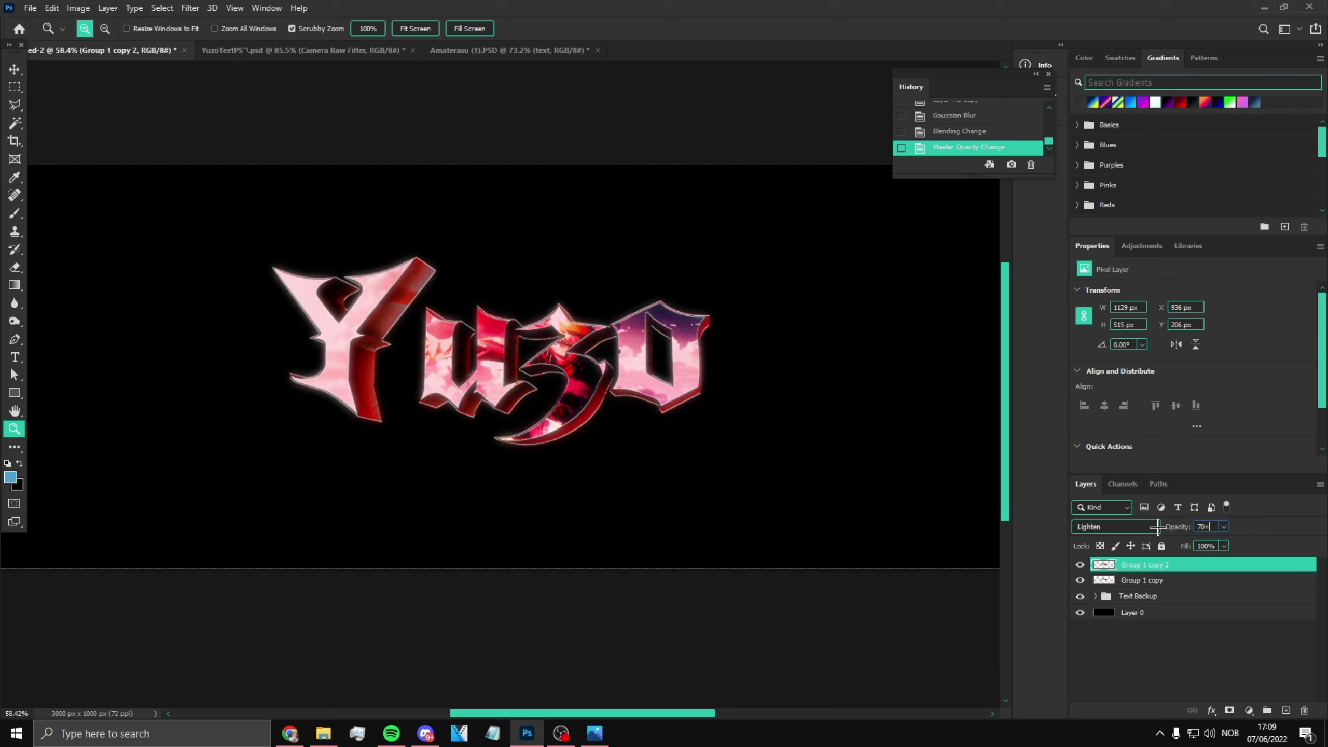
Step: Duplicate the blurred text layer and apply a Spin Radial Blur of amount 10 at Good quality to the duplicate
left_click(1155, 567)
key("ctrl+j")
left_click(190, 8)
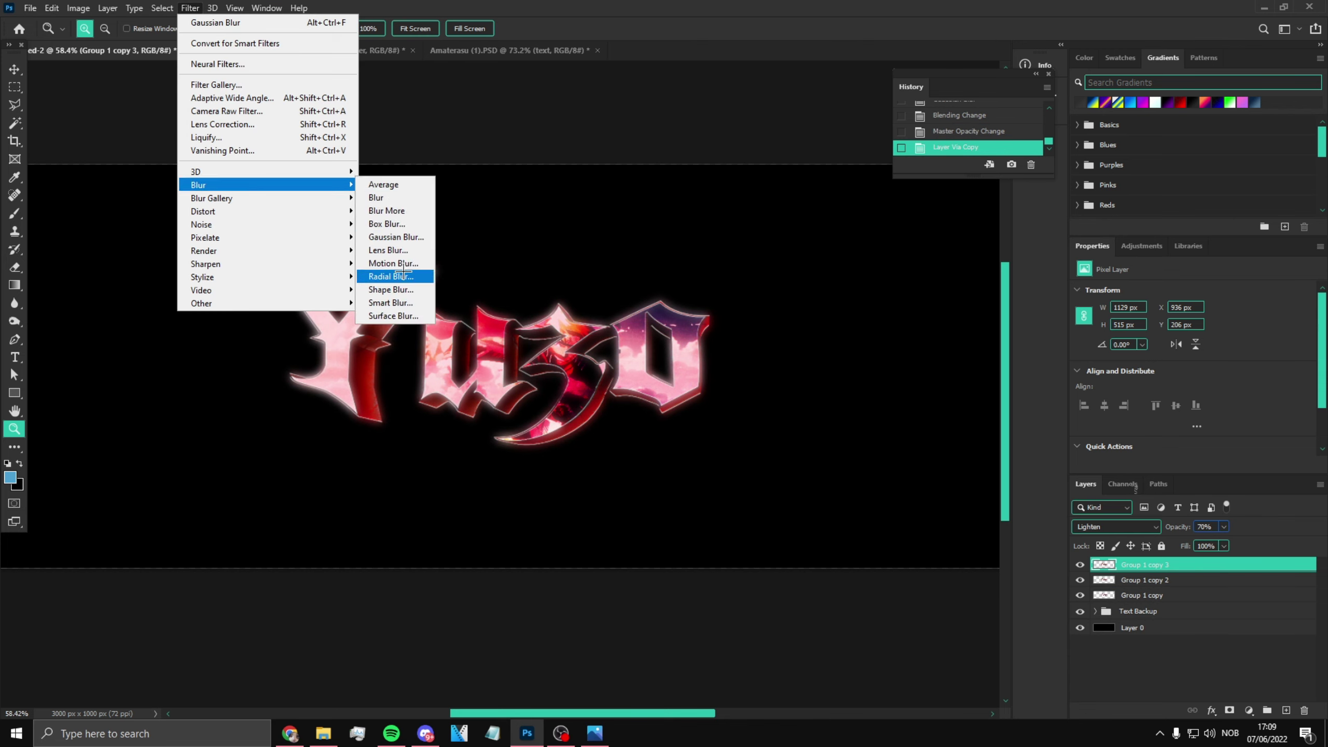
left_click(391, 276)
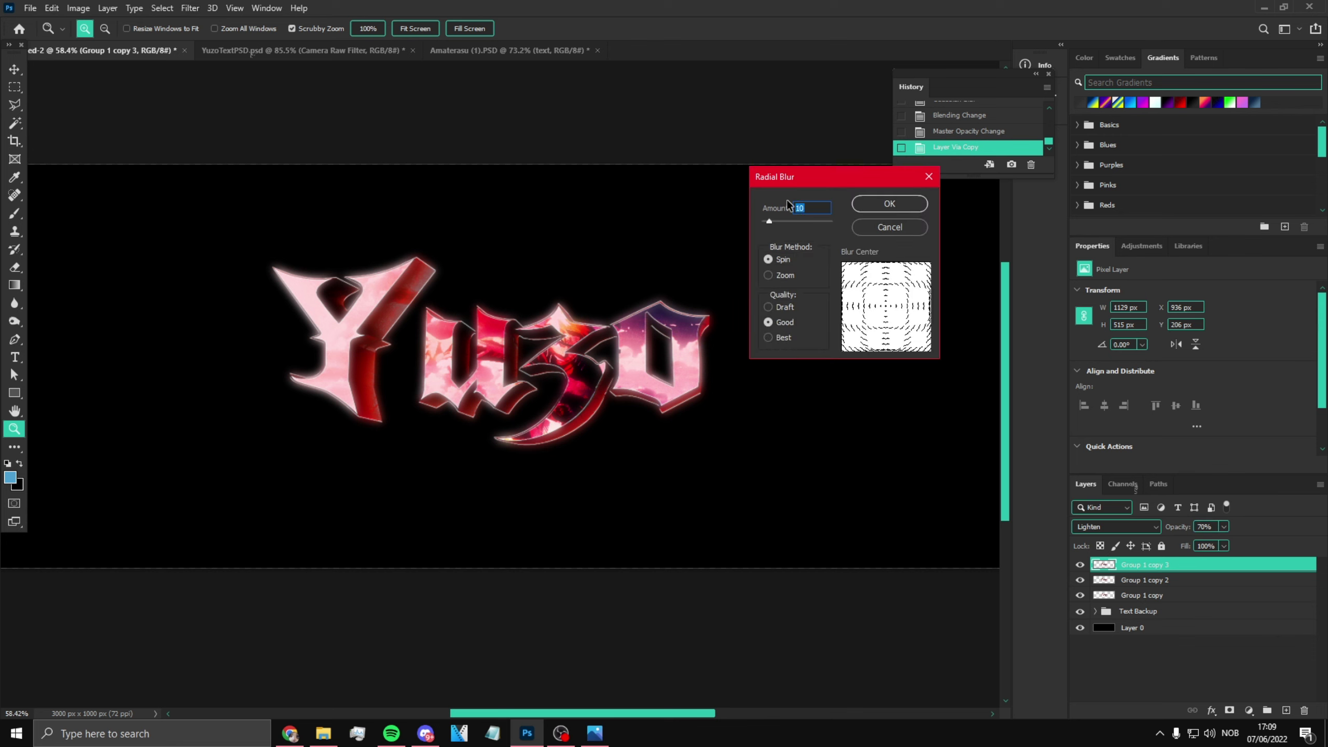
left_click(889, 203)
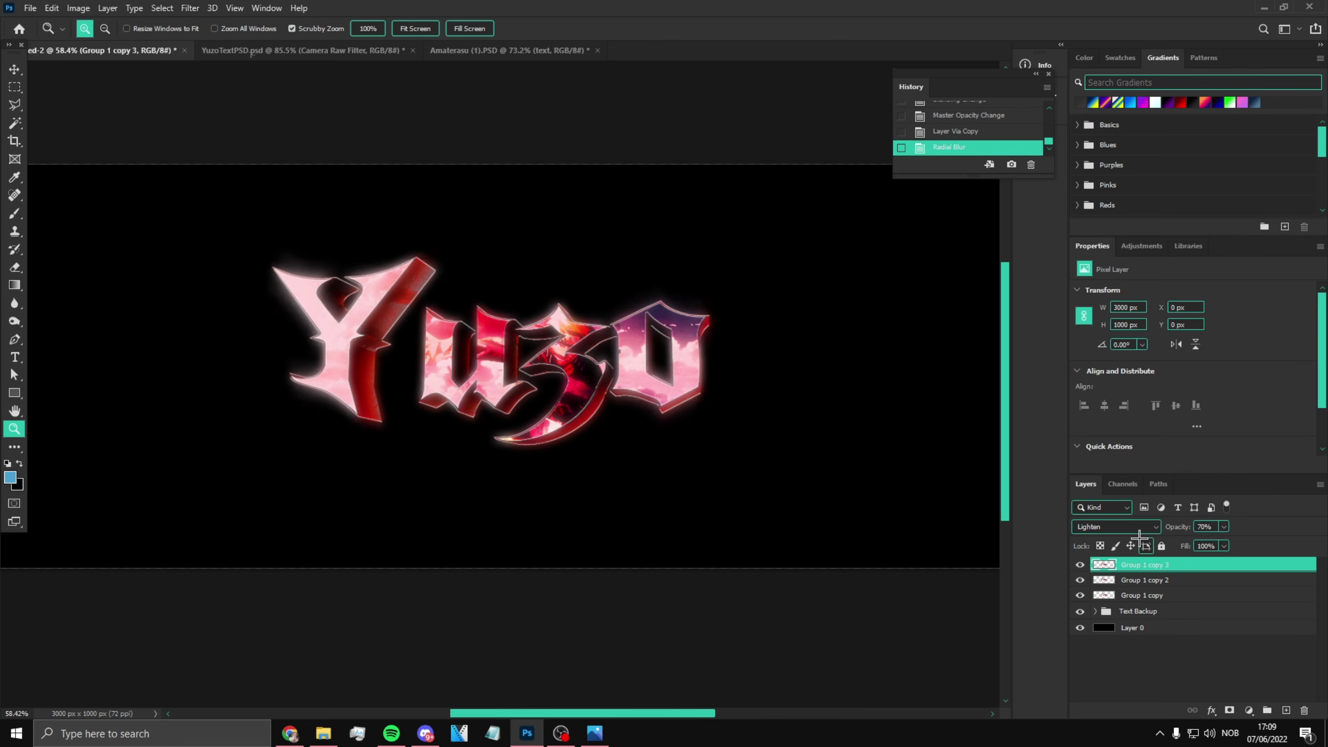
Step: Set the radially blurred layer's blend mode to Linear Dodge (Add) and its opacity to 38%
left_click(1124, 526)
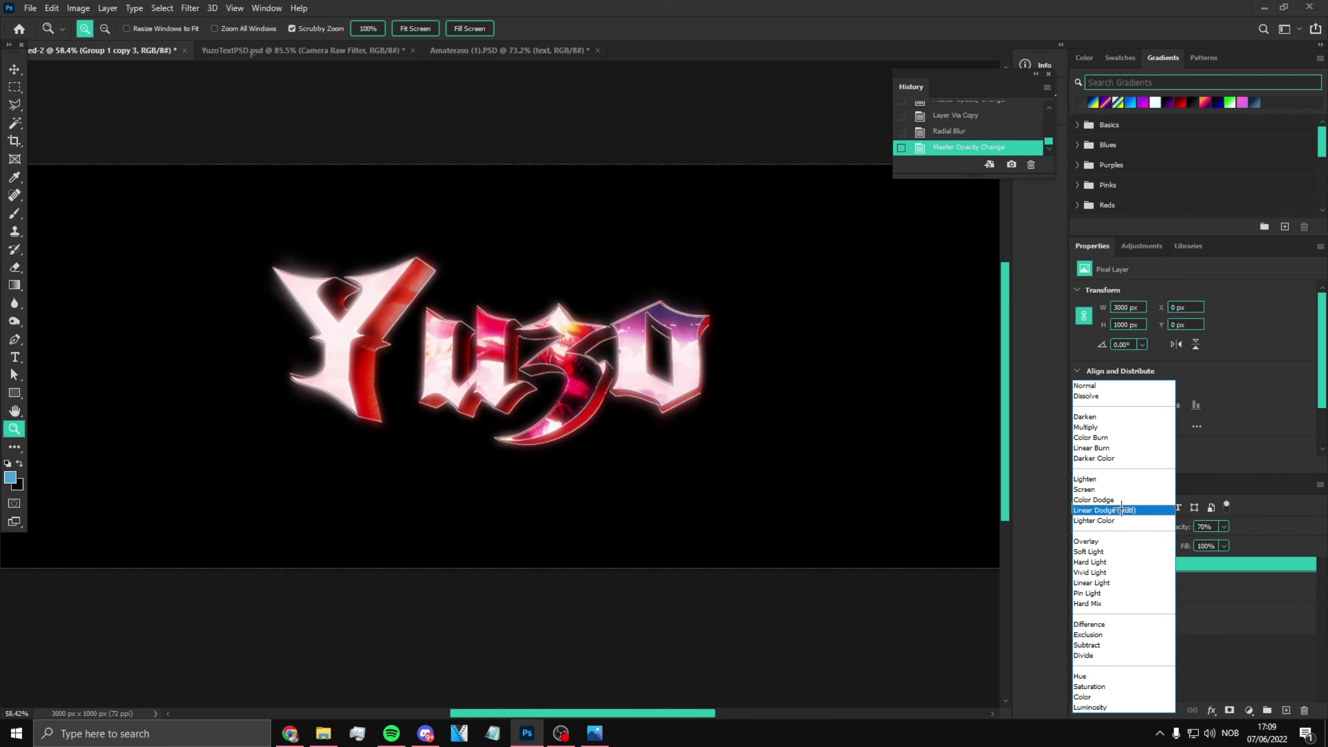
left_click(1122, 510)
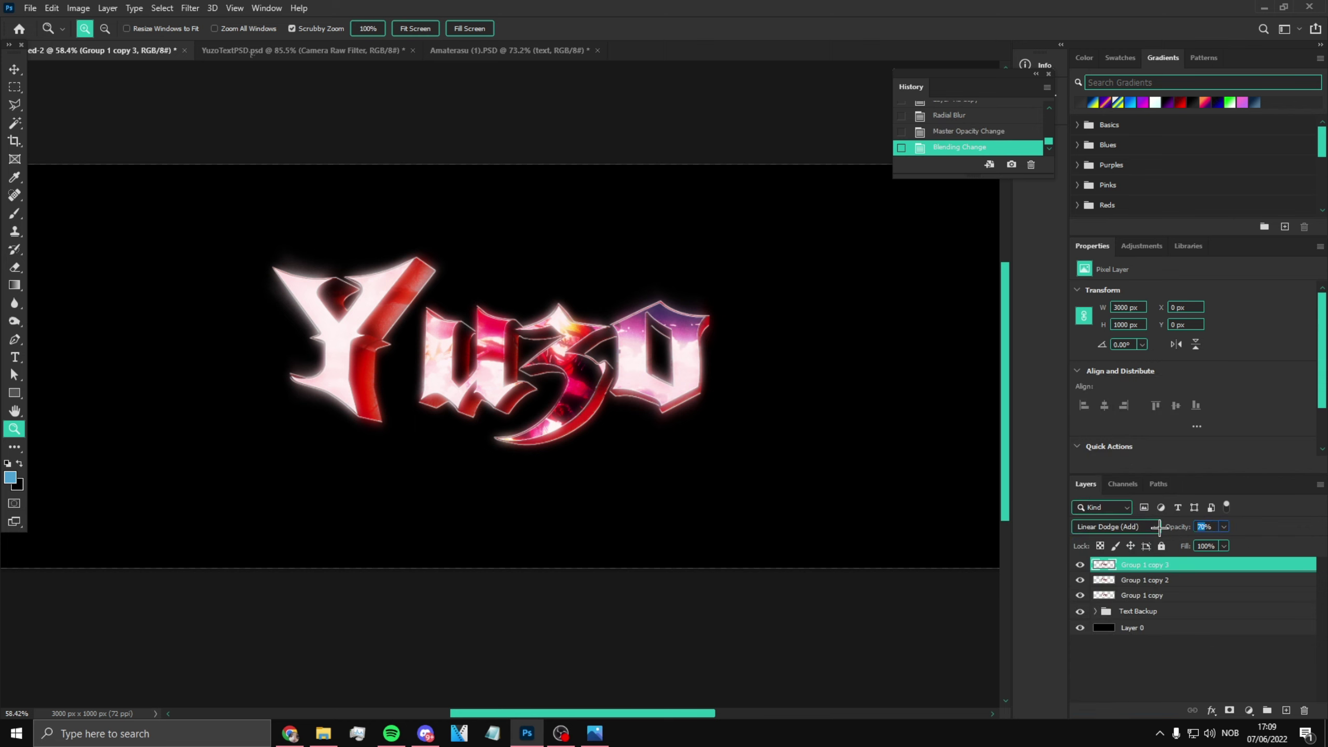
type("38")
key("Return")
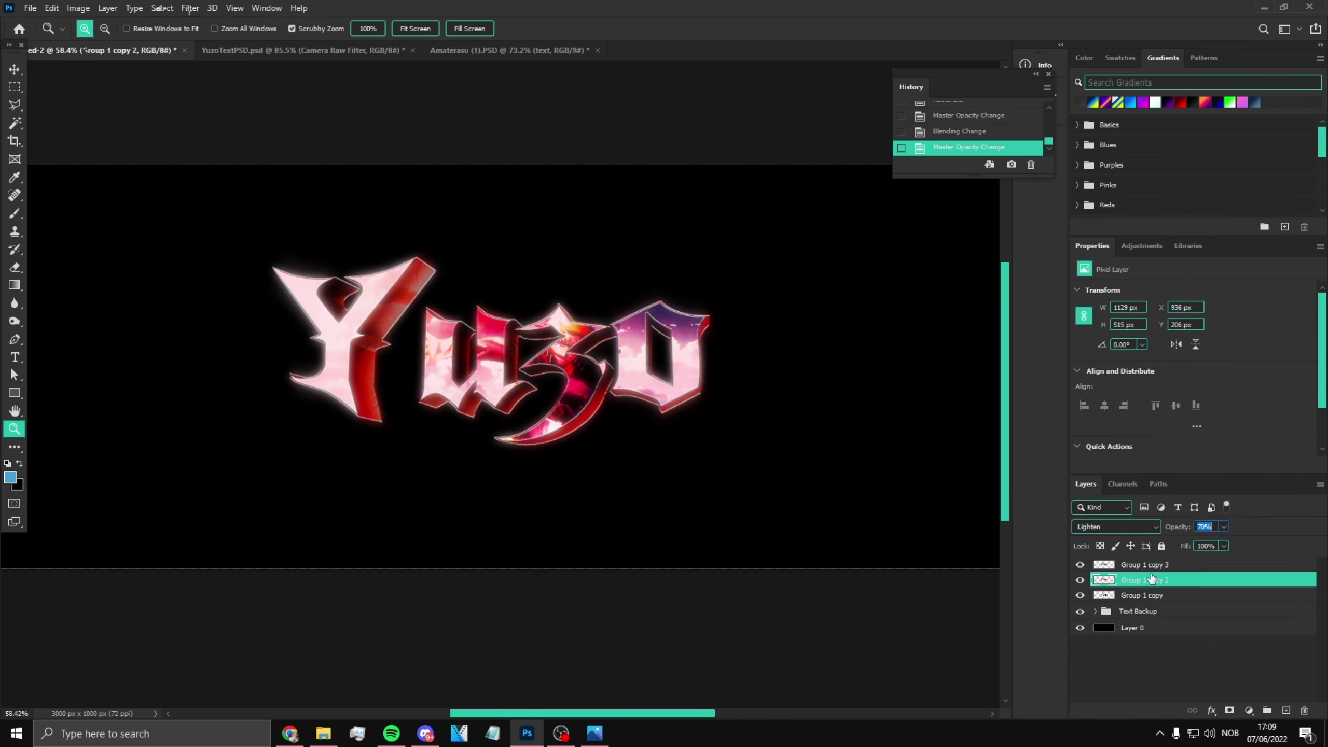
Step: Inspect the text effect at up to 100% magnification and expand the Text Backup group to view its layers
scroll(560, 377, "down", 2)
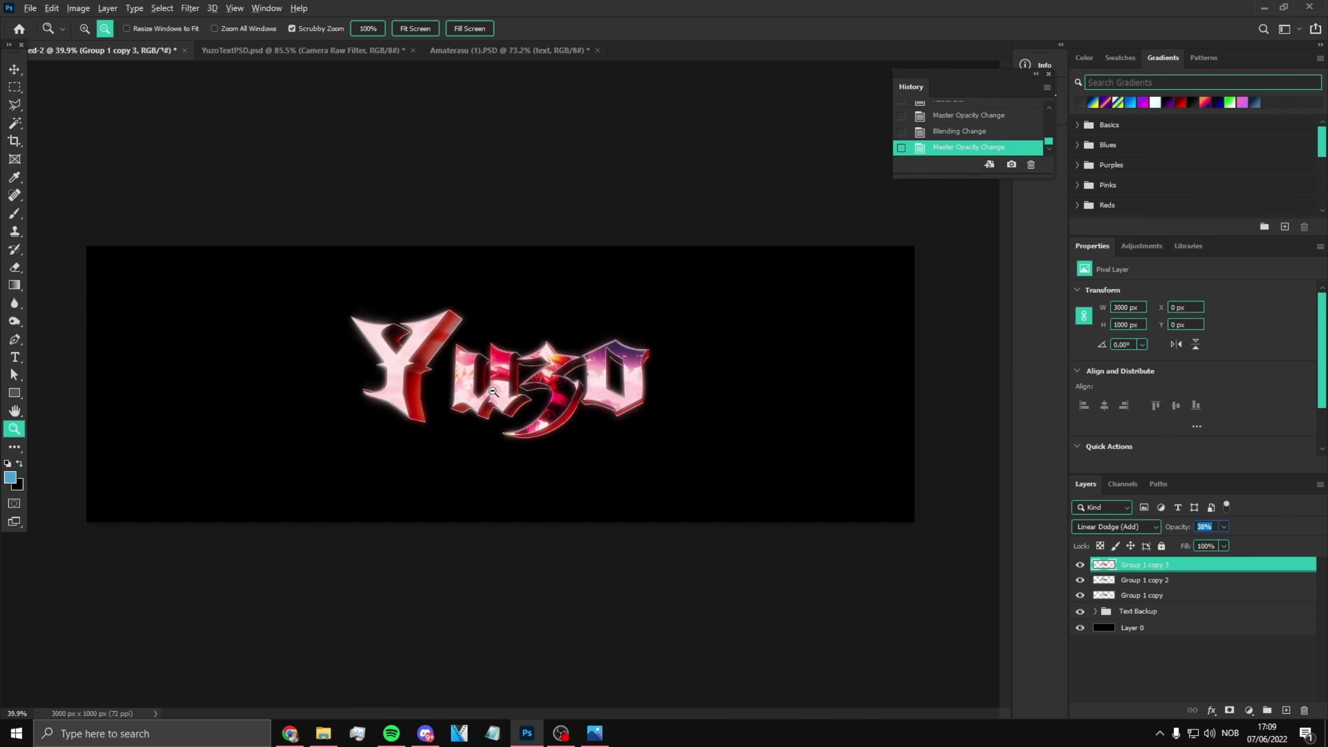
left_click(482, 375)
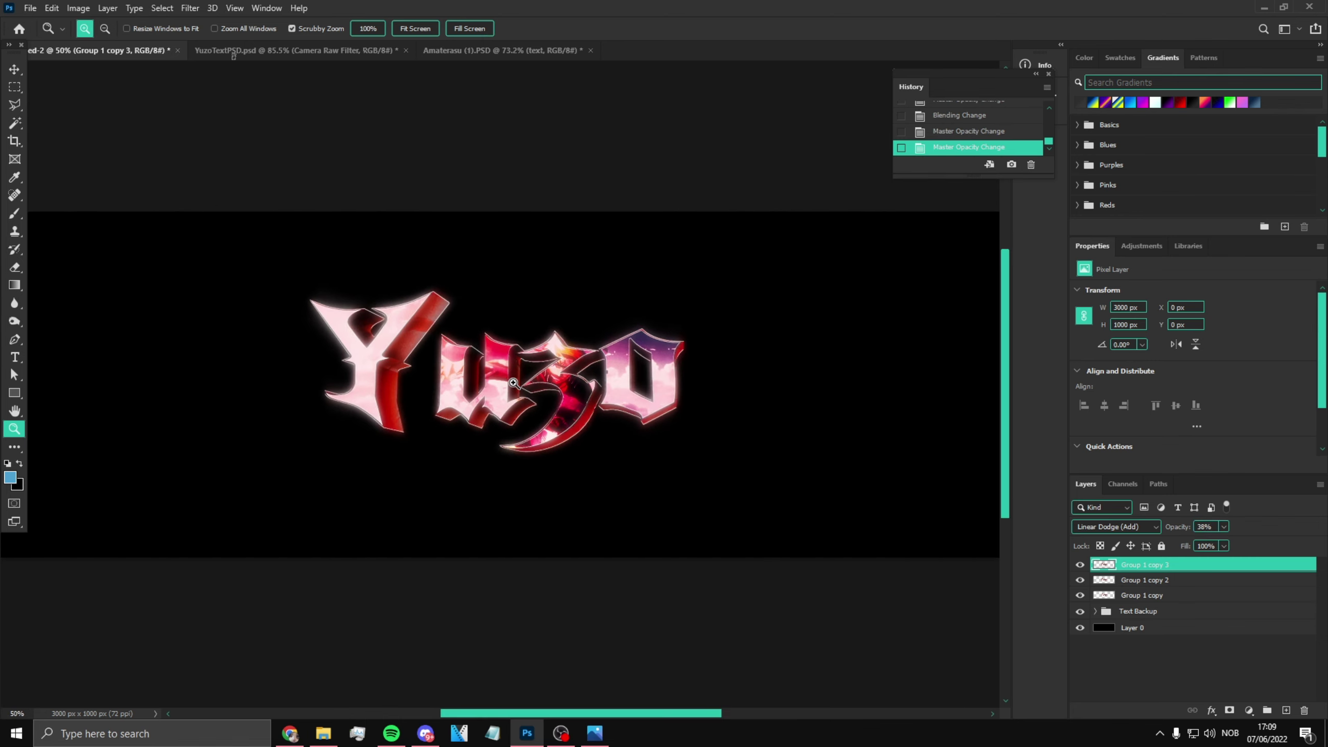
left_click(482, 374)
left_click(482, 375)
left_click(1099, 612)
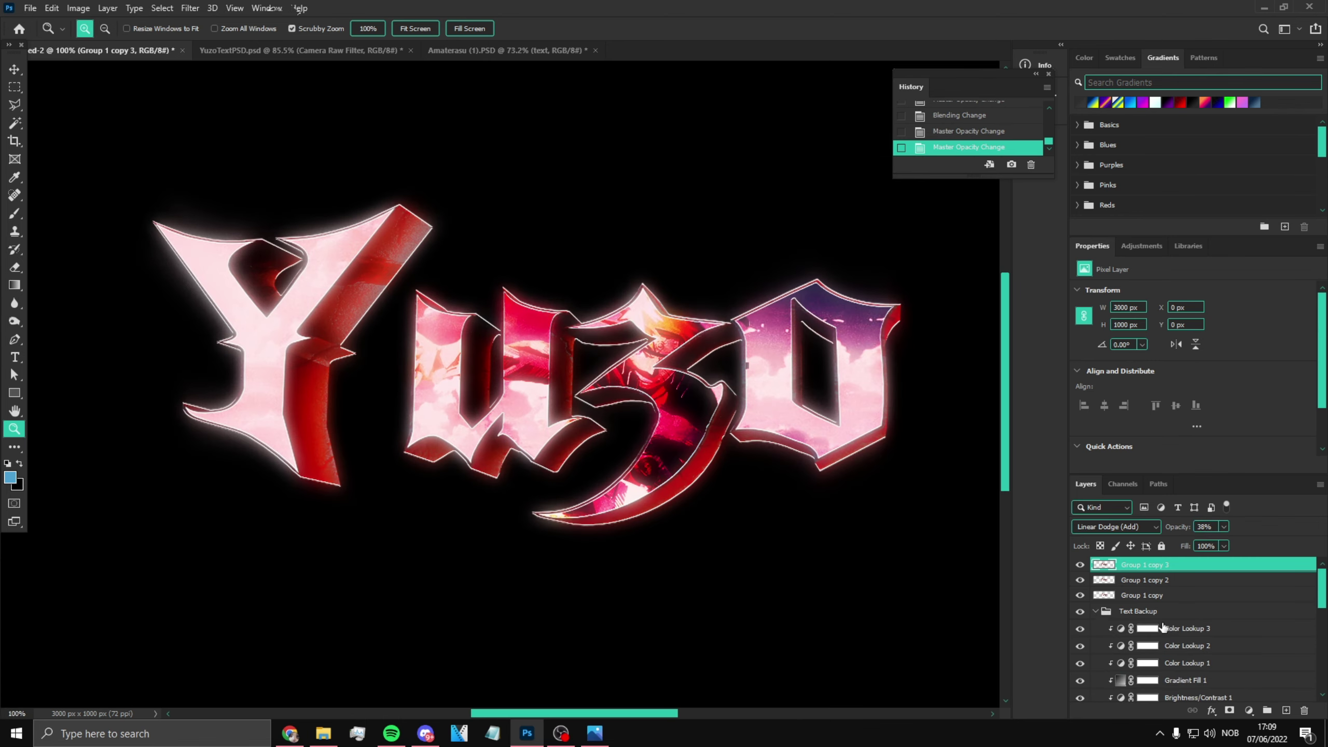
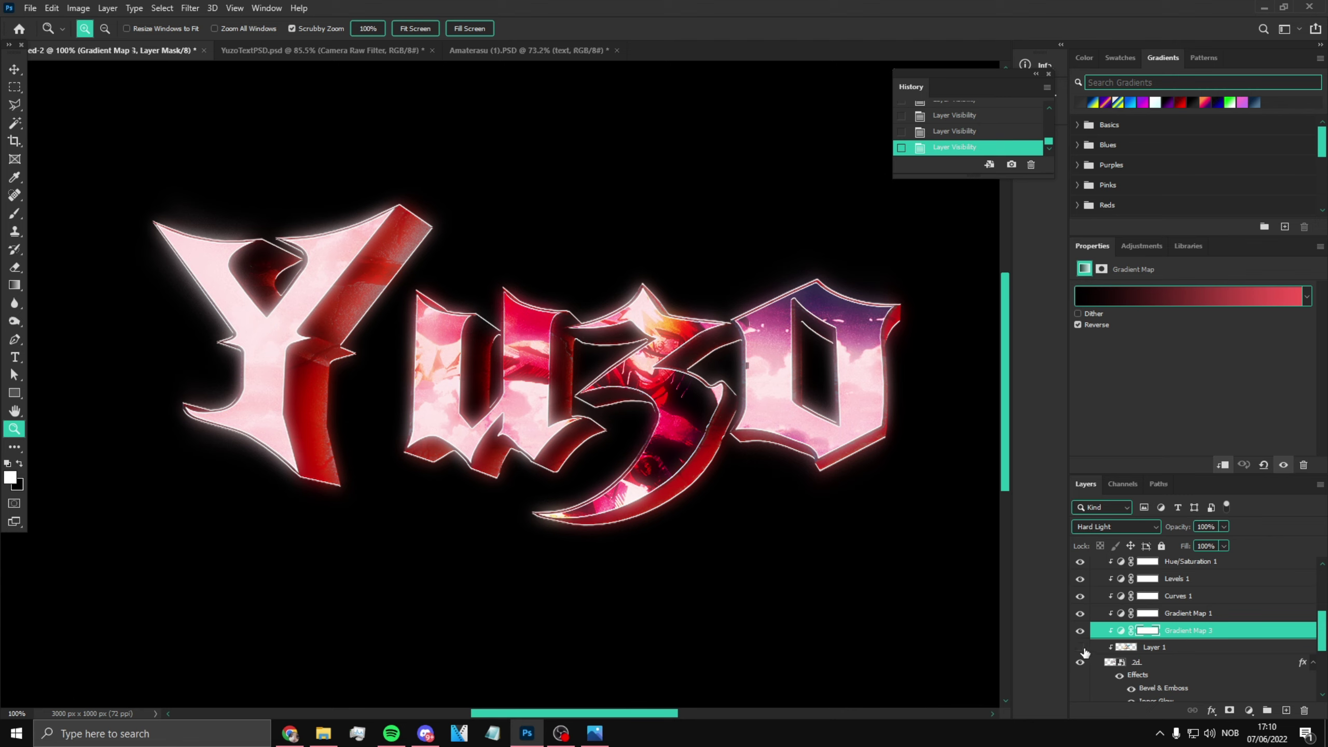
Step: Hide the Group 1 copy 3 and Group 1 copy glow layers after checking Layer 1 in the Text Backup group
scroll(1082, 651, "down", 2)
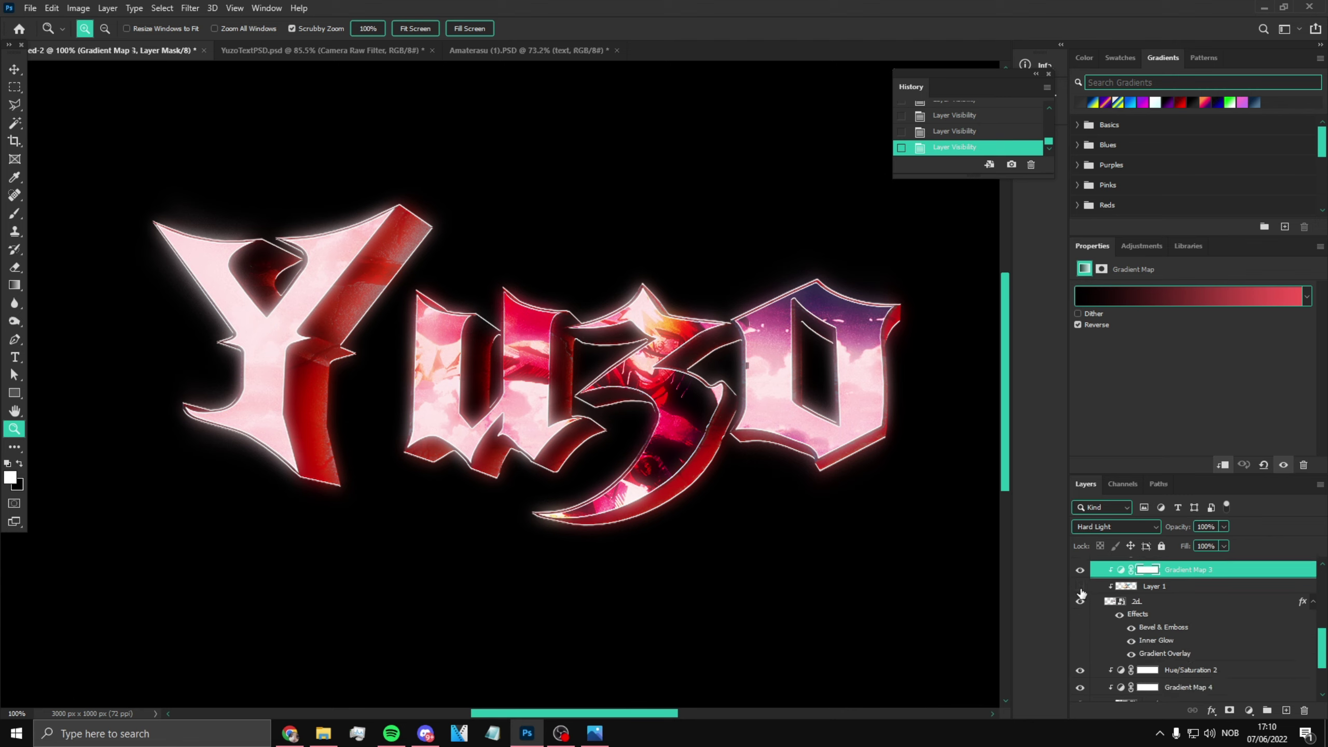
left_click(1157, 586)
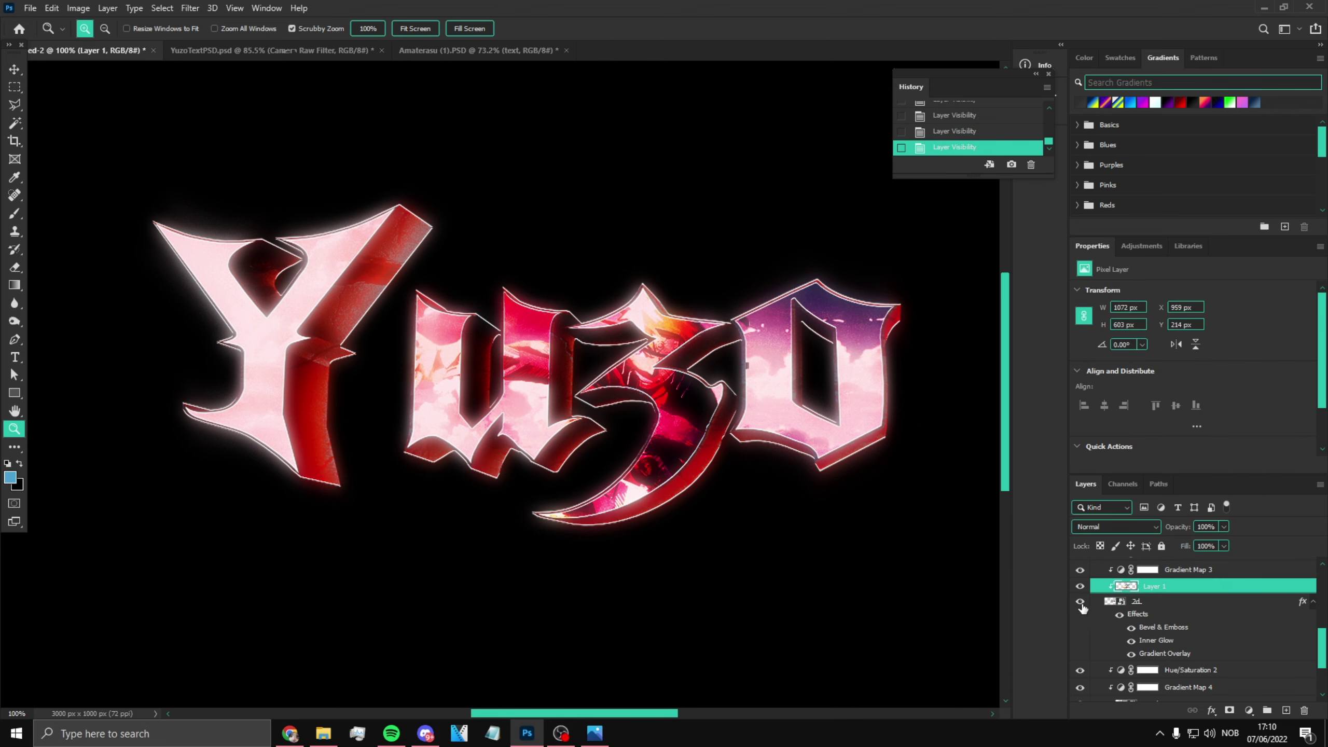
scroll(1085, 608, "down", 5)
scroll(1092, 631, "up", 2)
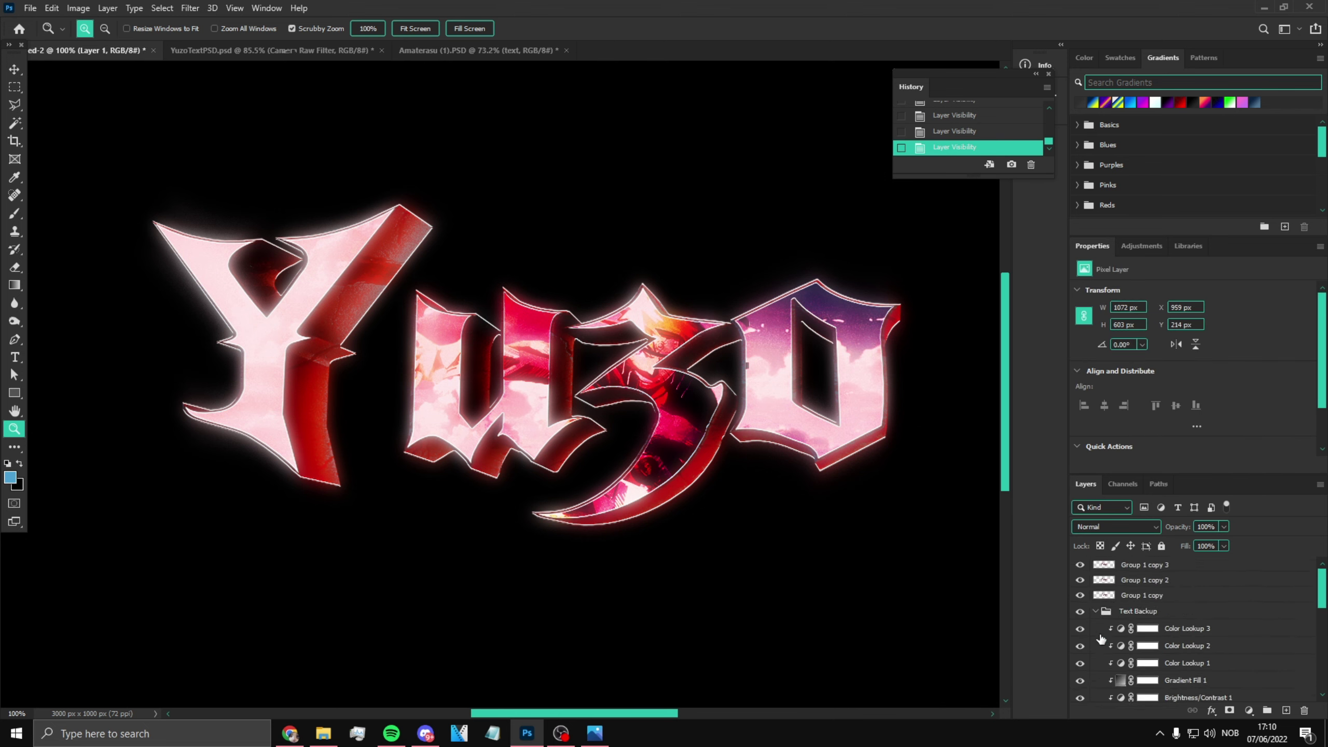
left_click_drag(1080, 566, 1080, 597)
scroll(1094, 631, "down", 6)
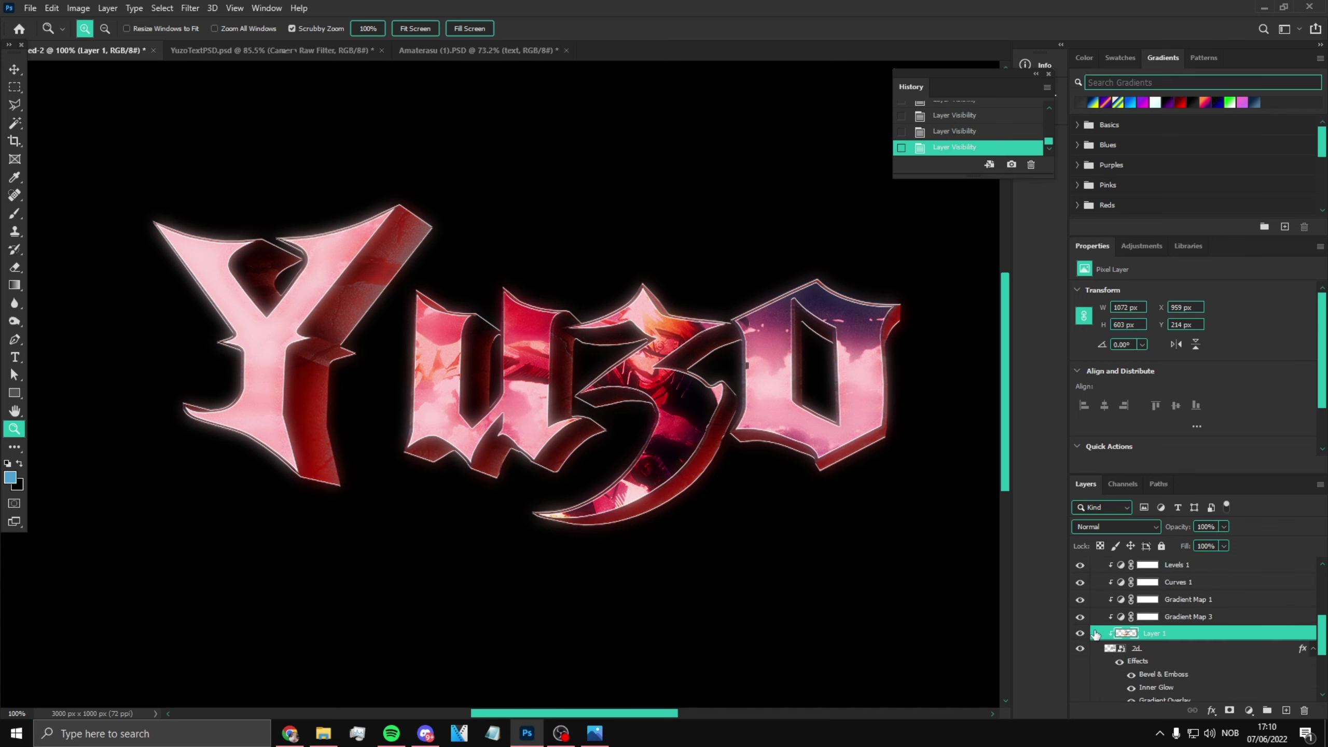
Step: Try different colour stop positions in Gradient Map 3's black-to-red gradient
left_click(1148, 616)
left_click(1081, 600)
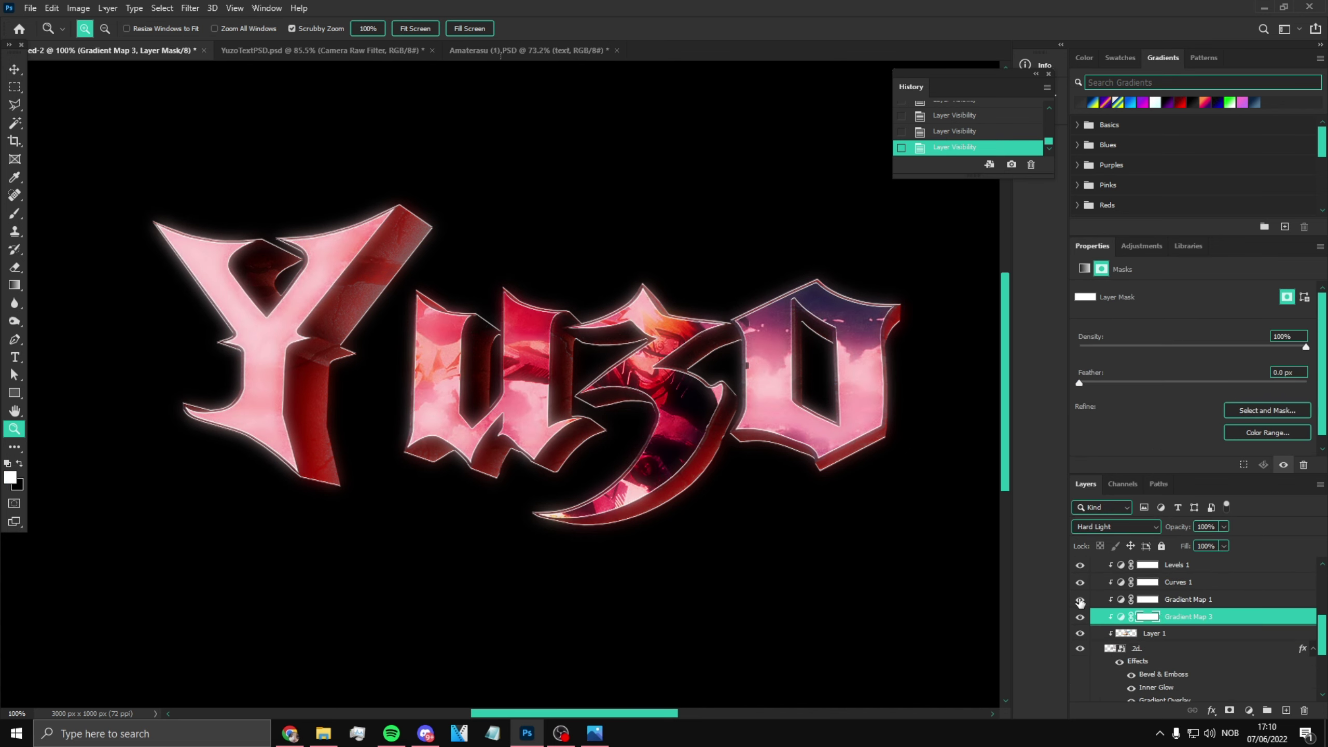
left_click(1080, 600)
left_click(1172, 621)
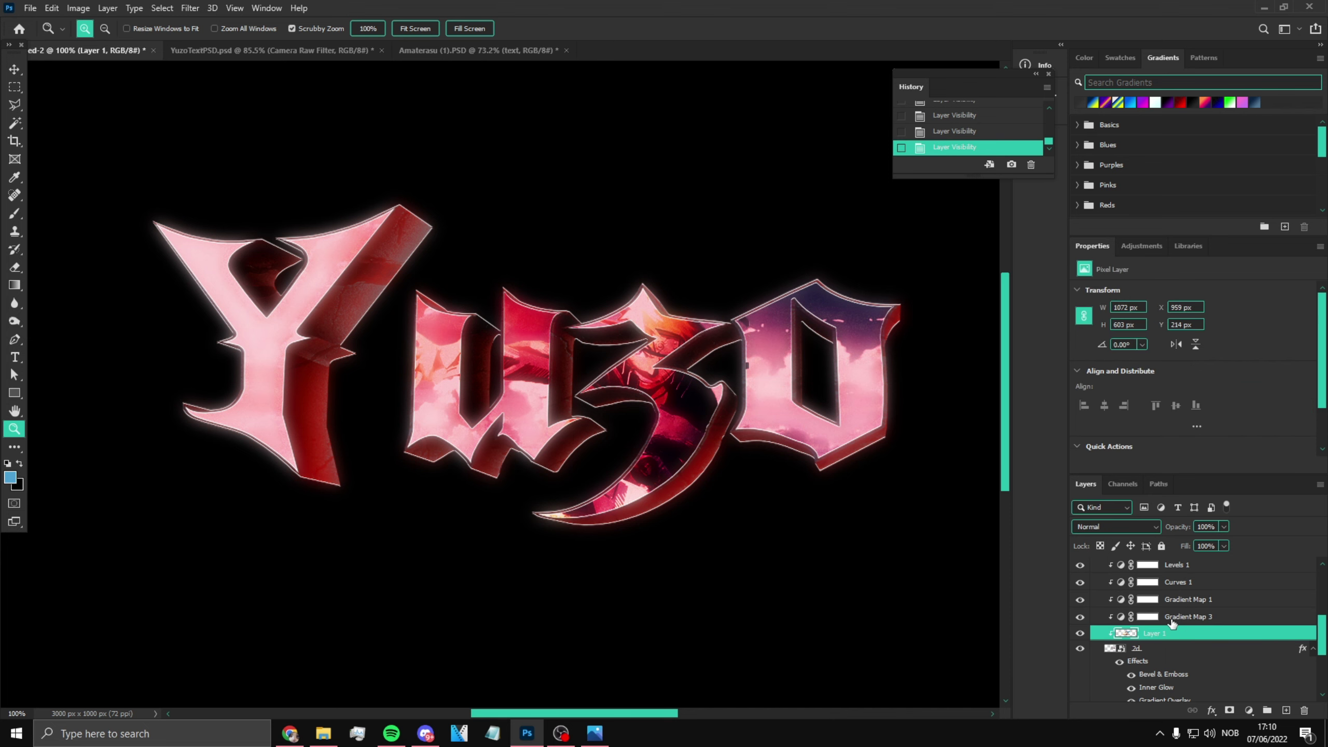
left_click(1152, 297)
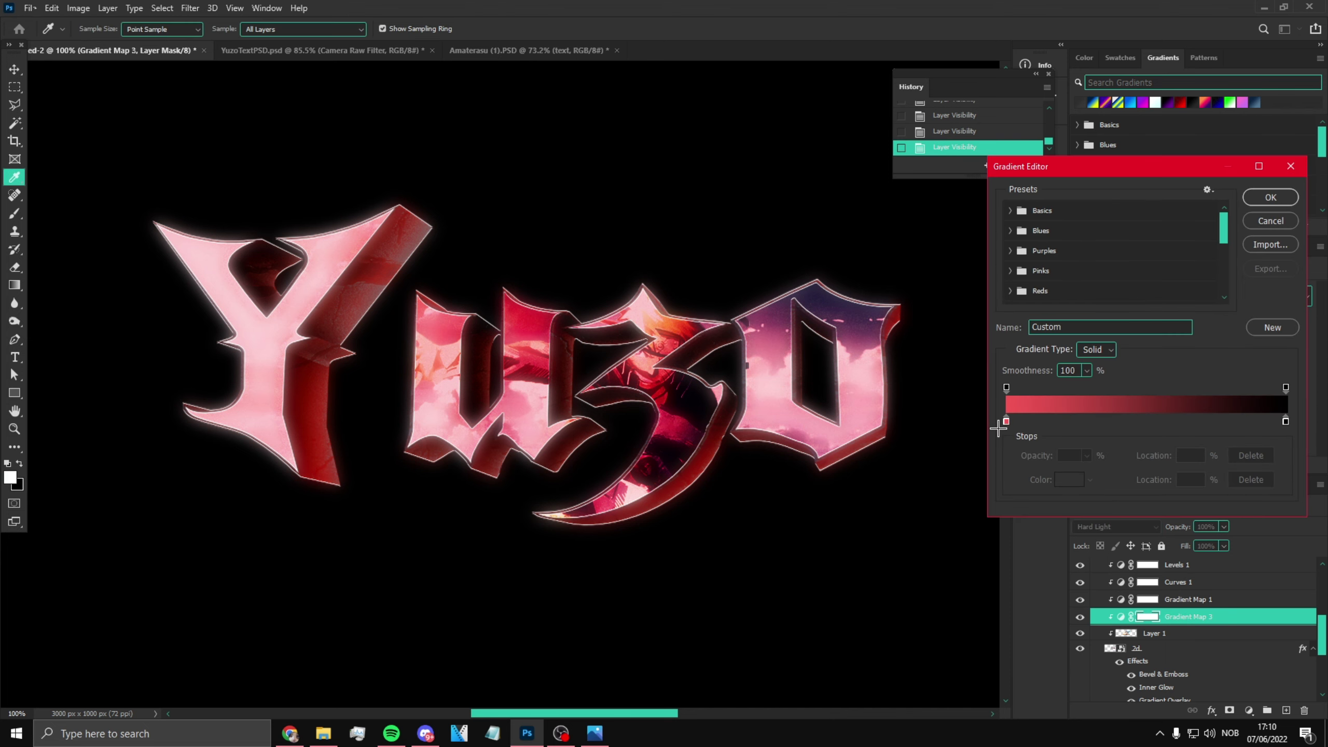
left_click_drag(1006, 421, 1089, 423)
left_click_drag(1286, 421, 1006, 420)
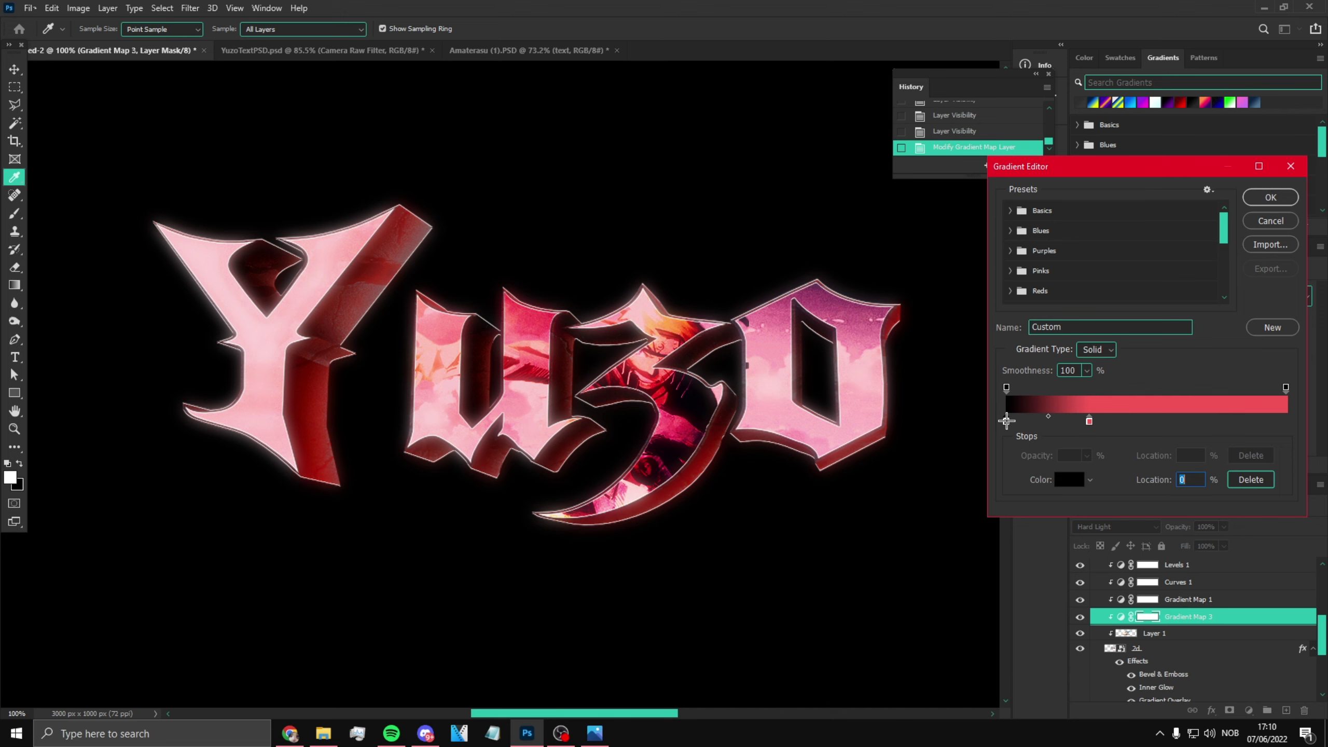
left_click_drag(1090, 420, 1280, 419)
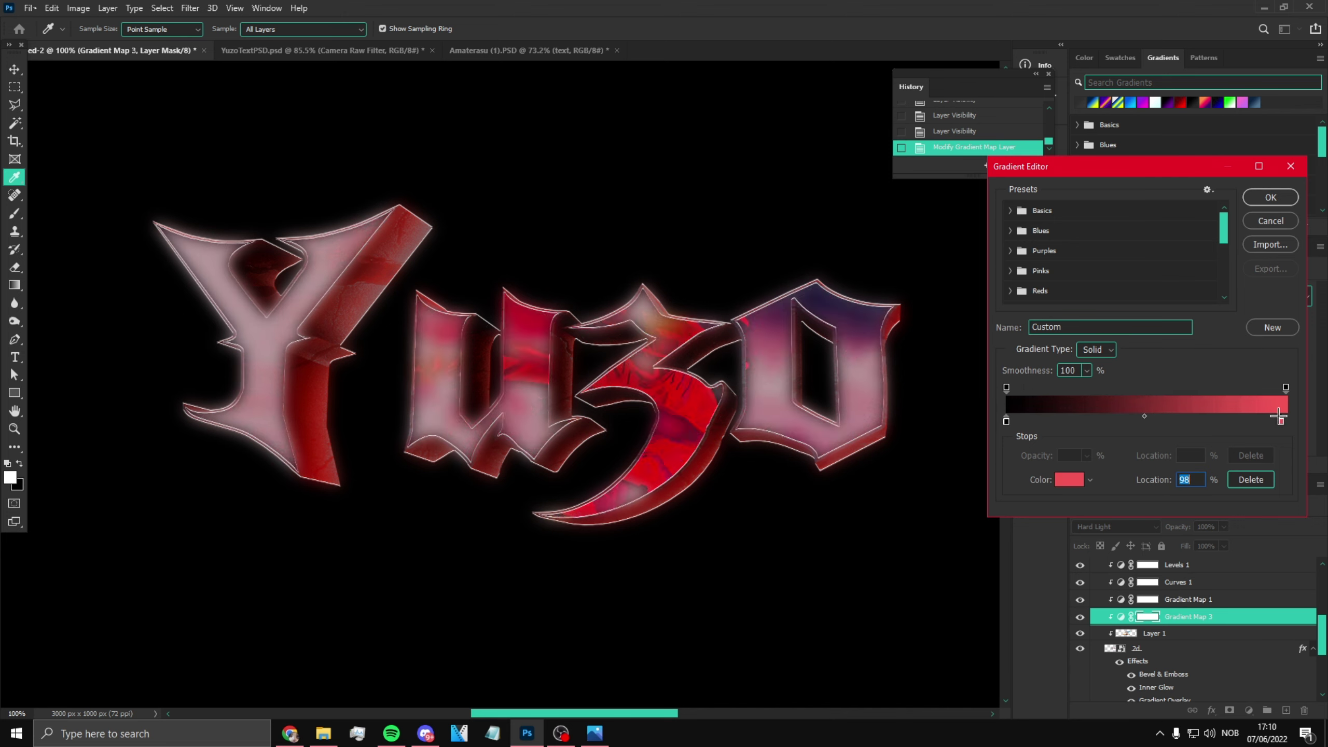
mouse_move(1007, 422)
left_mouse_down()
mouse_move(1271, 421)
mouse_move(1006, 421)
left_mouse_up()
left_click_drag(1270, 422, 1311, 423)
left_click(1271, 198)
key("z")
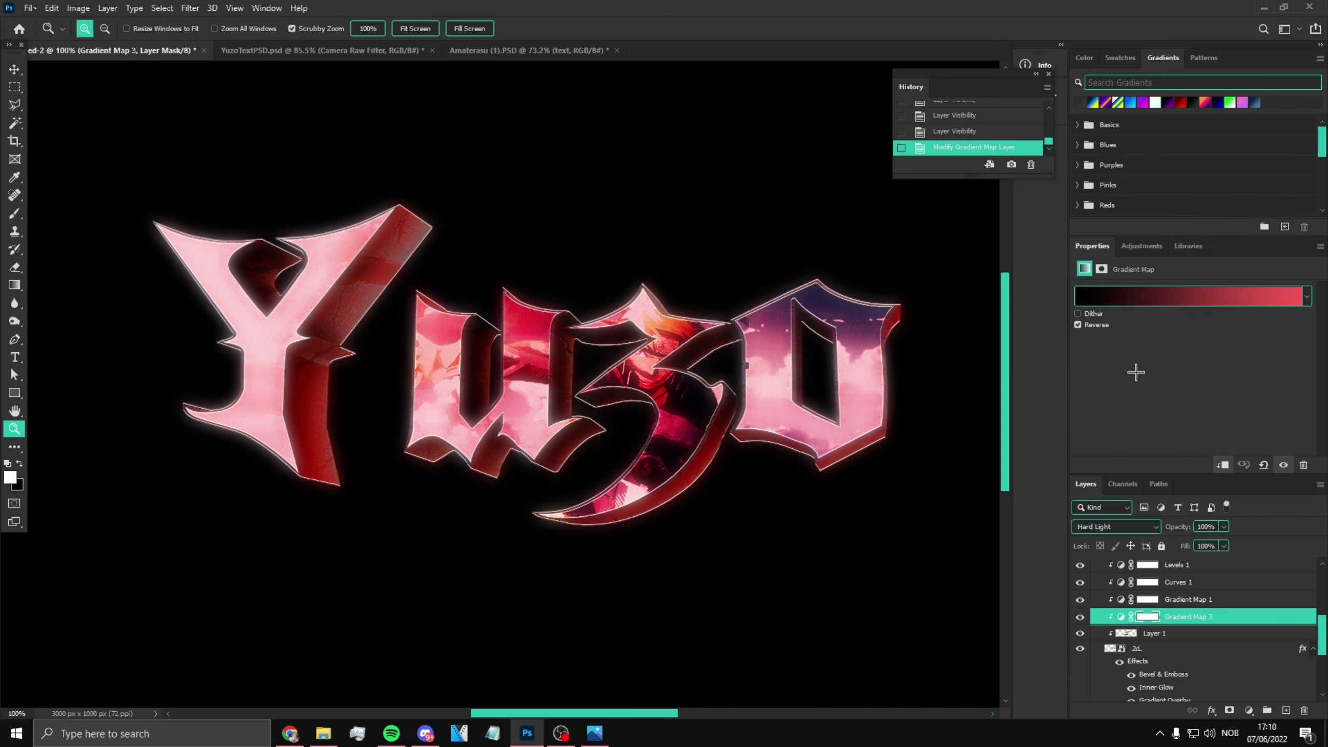
Step: Select and collapse the Text Backup group
scroll(1171, 617, "up", 5)
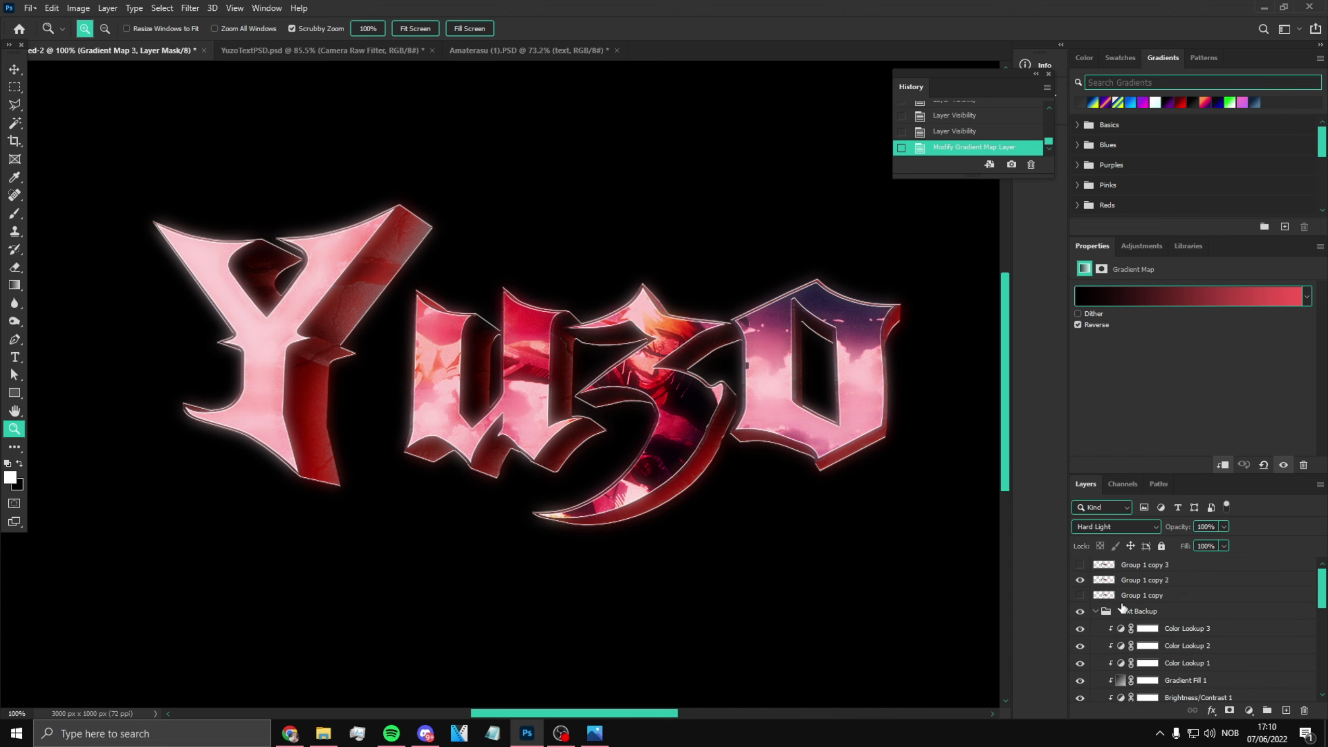
left_click(1103, 612)
left_click(1096, 611)
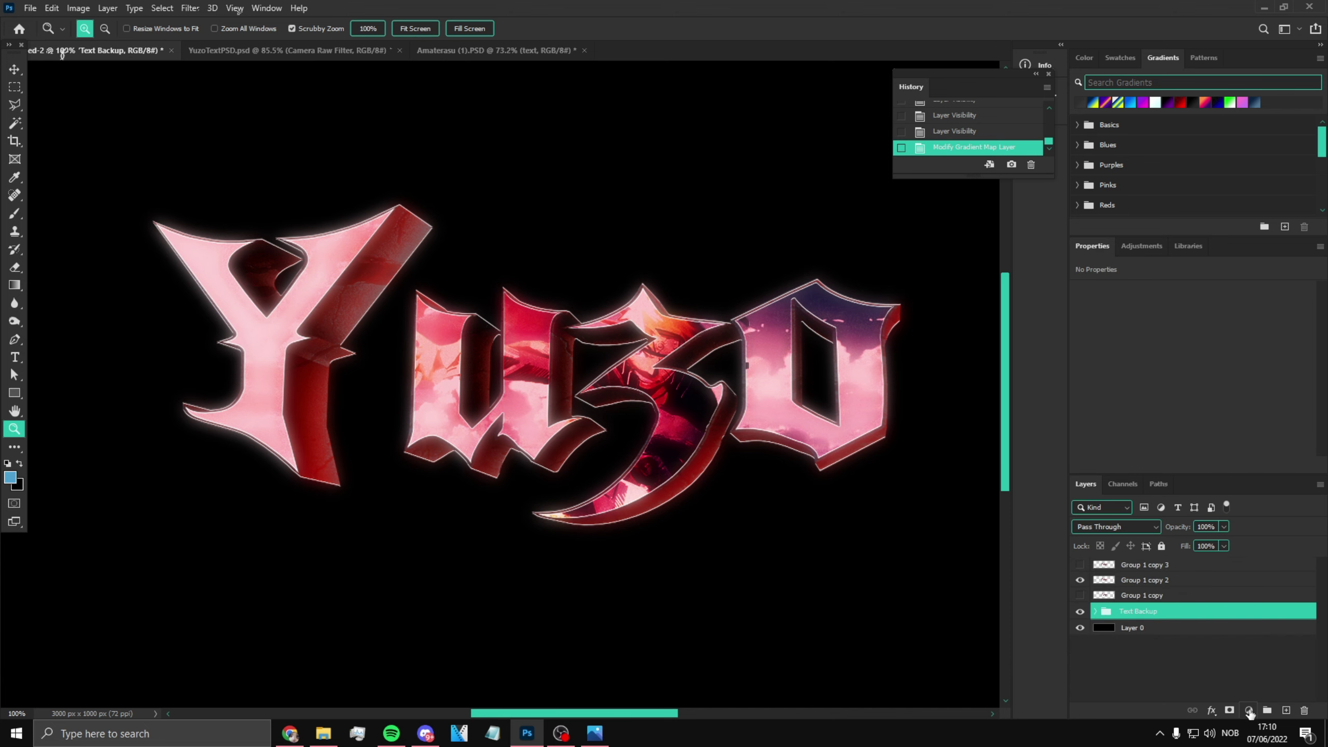
left_click(1267, 710)
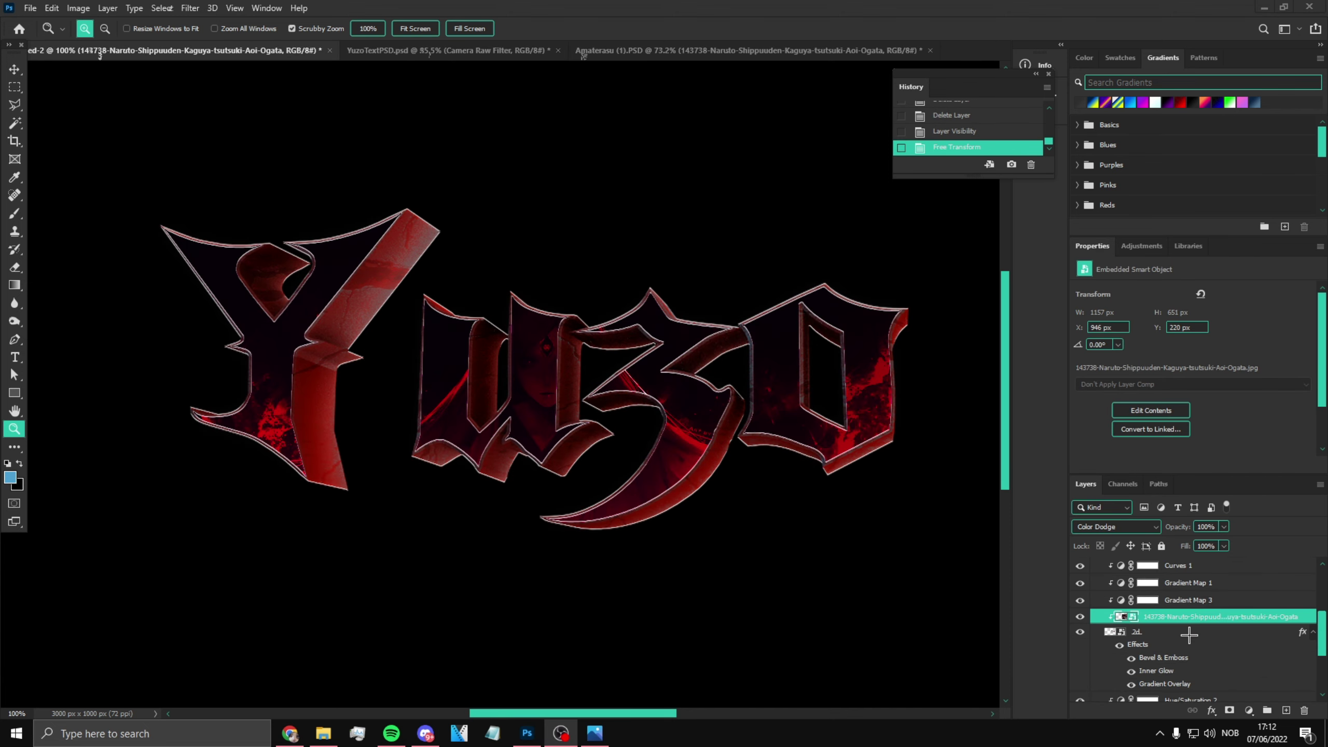
Step: Duplicate the Text Backup group holding the new wallpaper and merge the duplicate into a single layer
scroll(1177, 631, "up", 3)
left_click(1095, 566)
left_click(1168, 570)
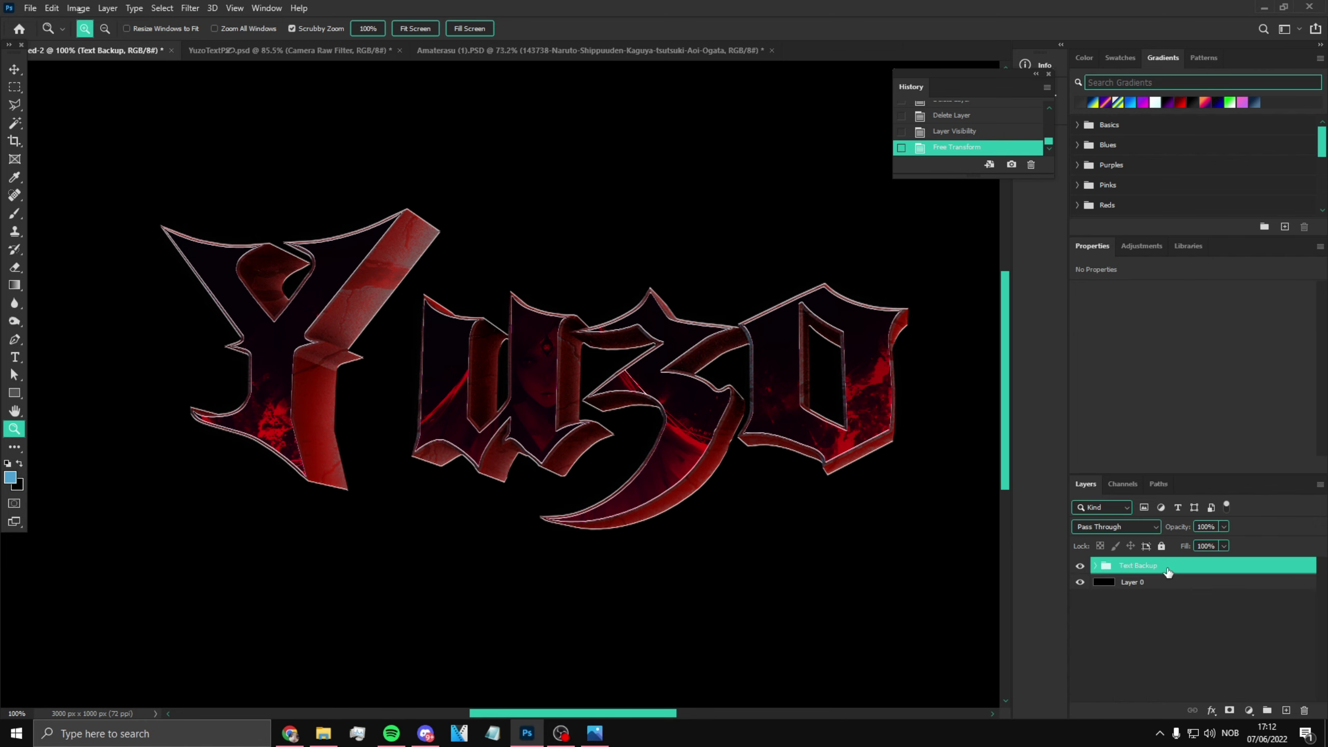
key("ctrl+j")
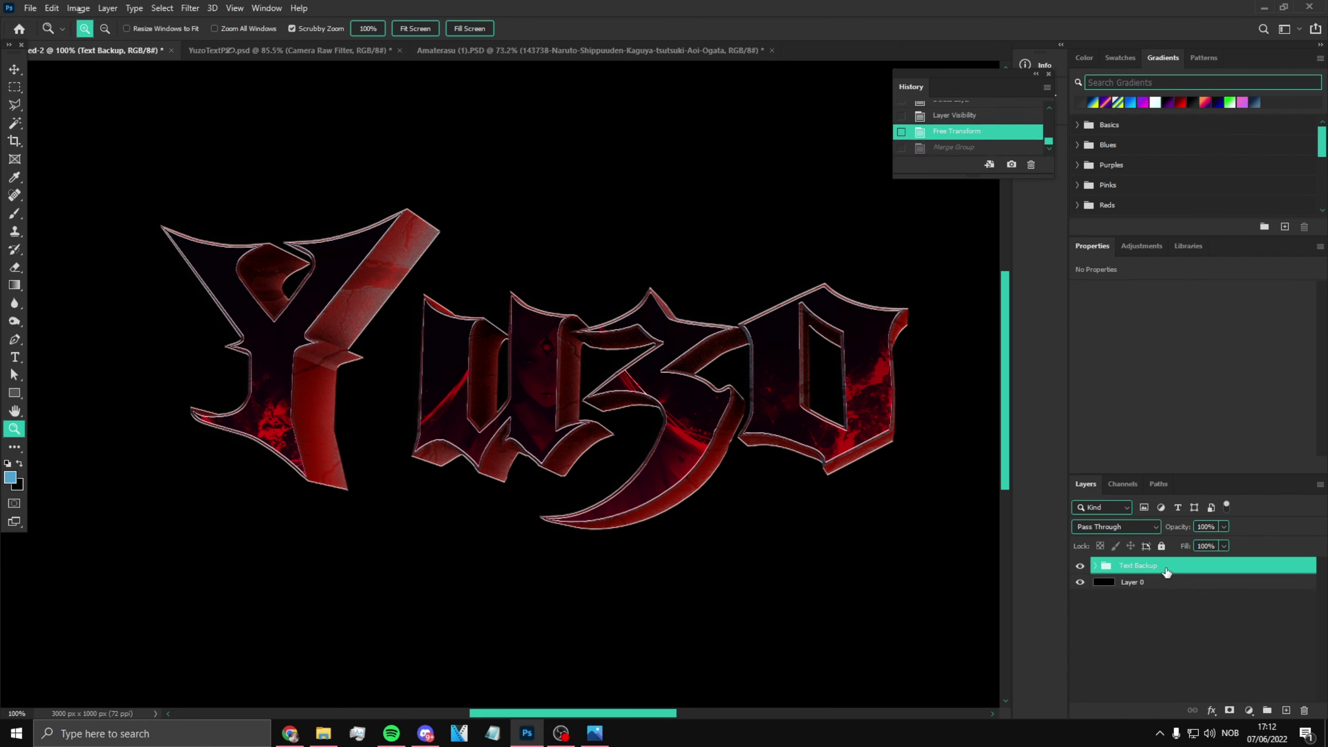
key("j")
key("ctrl+e")
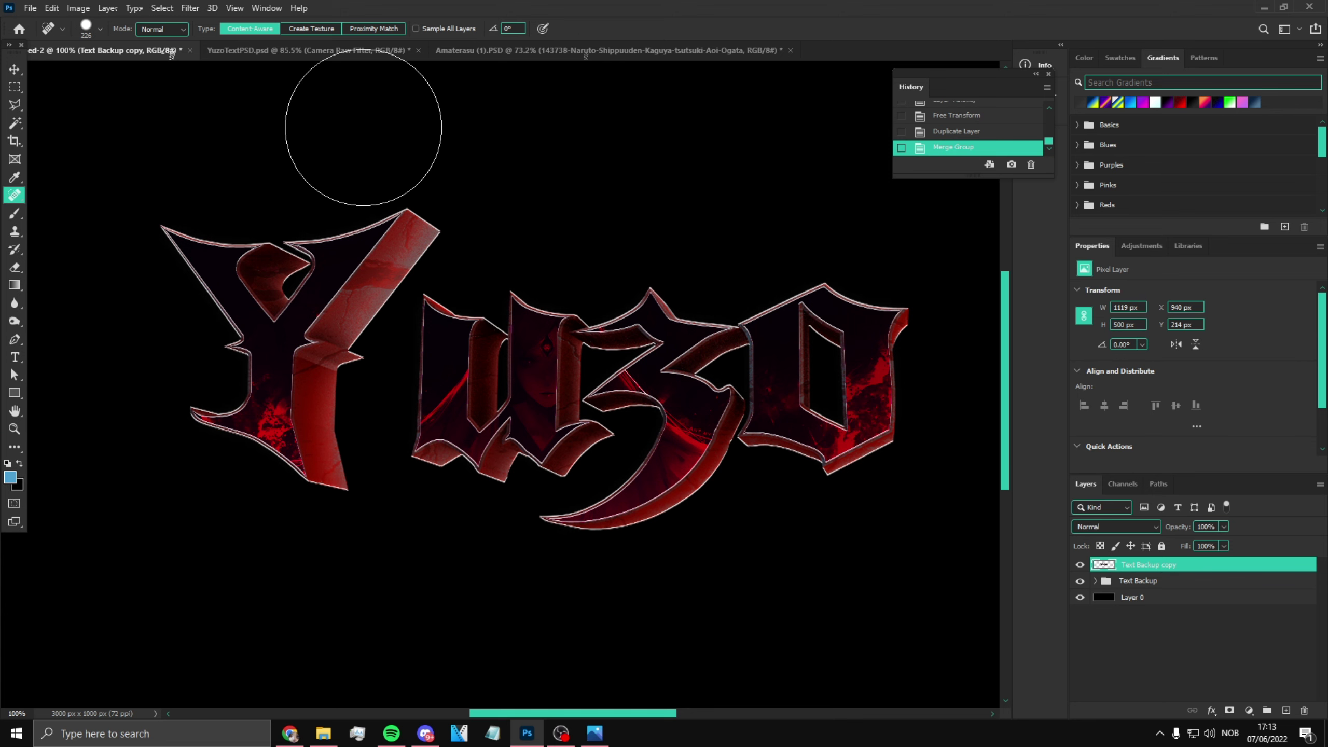
left_click(188, 8)
mouse_move(236, 187)
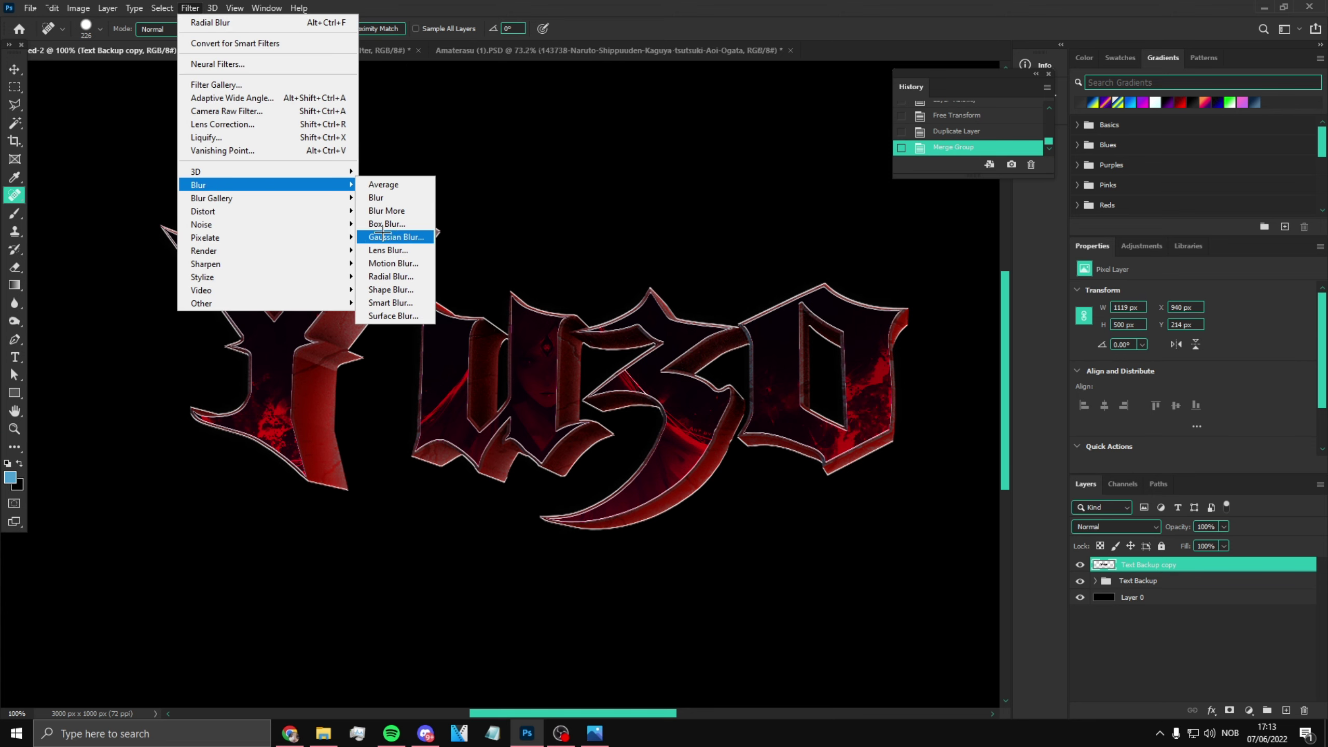
left_click(393, 237)
left_click(1114, 259)
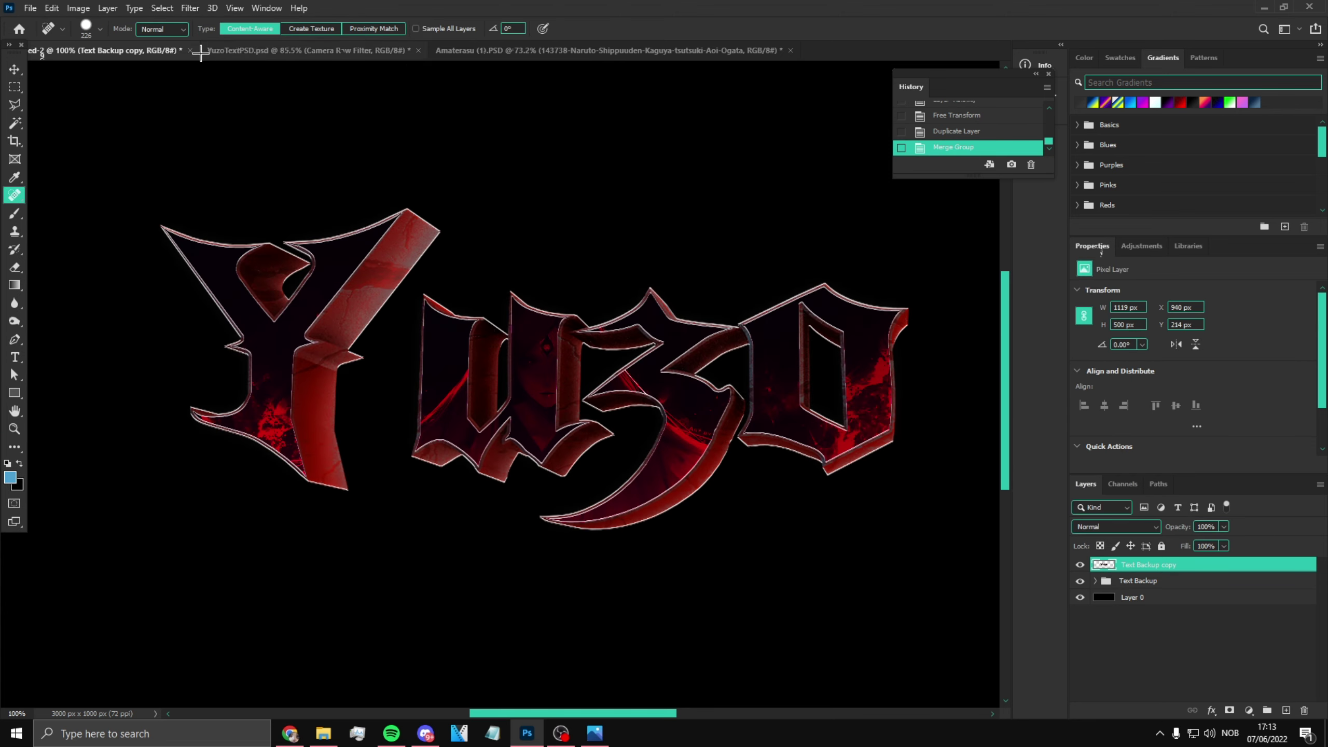
Step: Open the Camera Raw Filter for the merged Text Backup copy layer
left_click(190, 8)
left_click(237, 111)
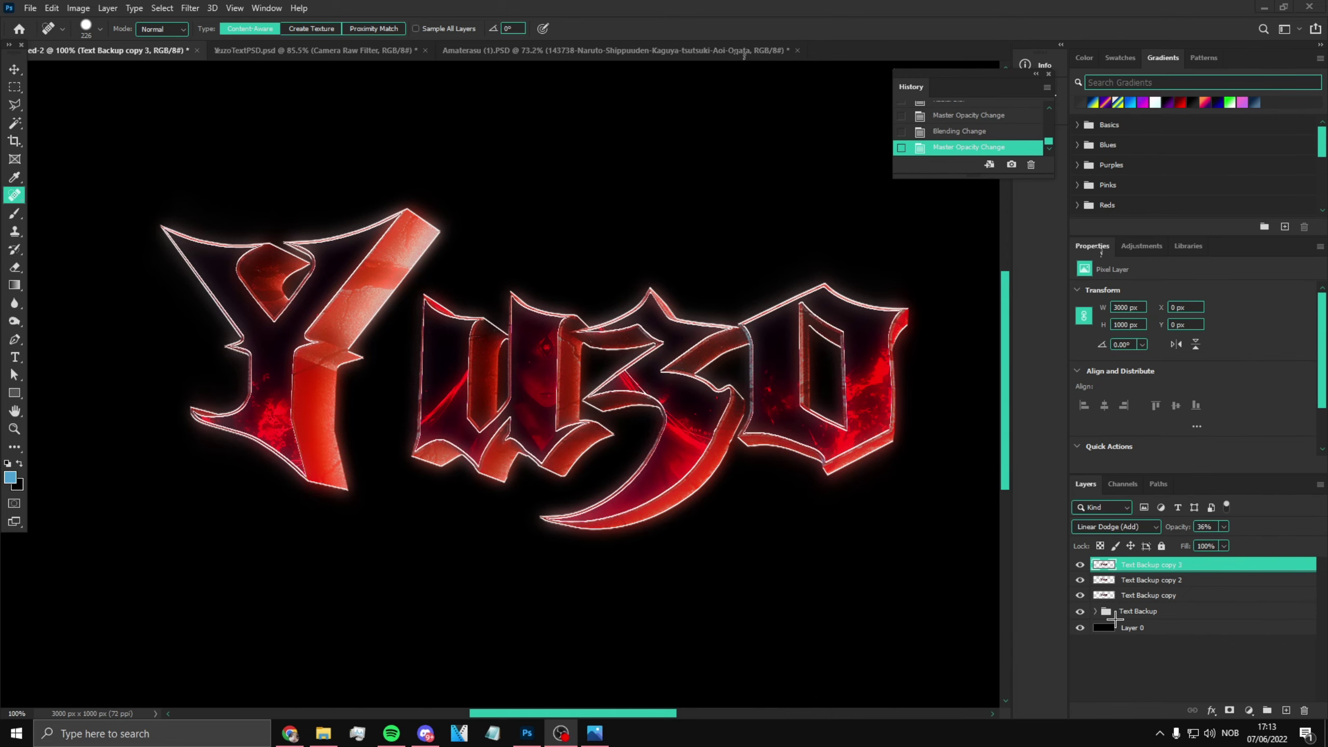
Step: Group the three Text Backup copy layers and combine that group with Text Backup in a parent group
left_click(14, 428)
right_click(314, 401)
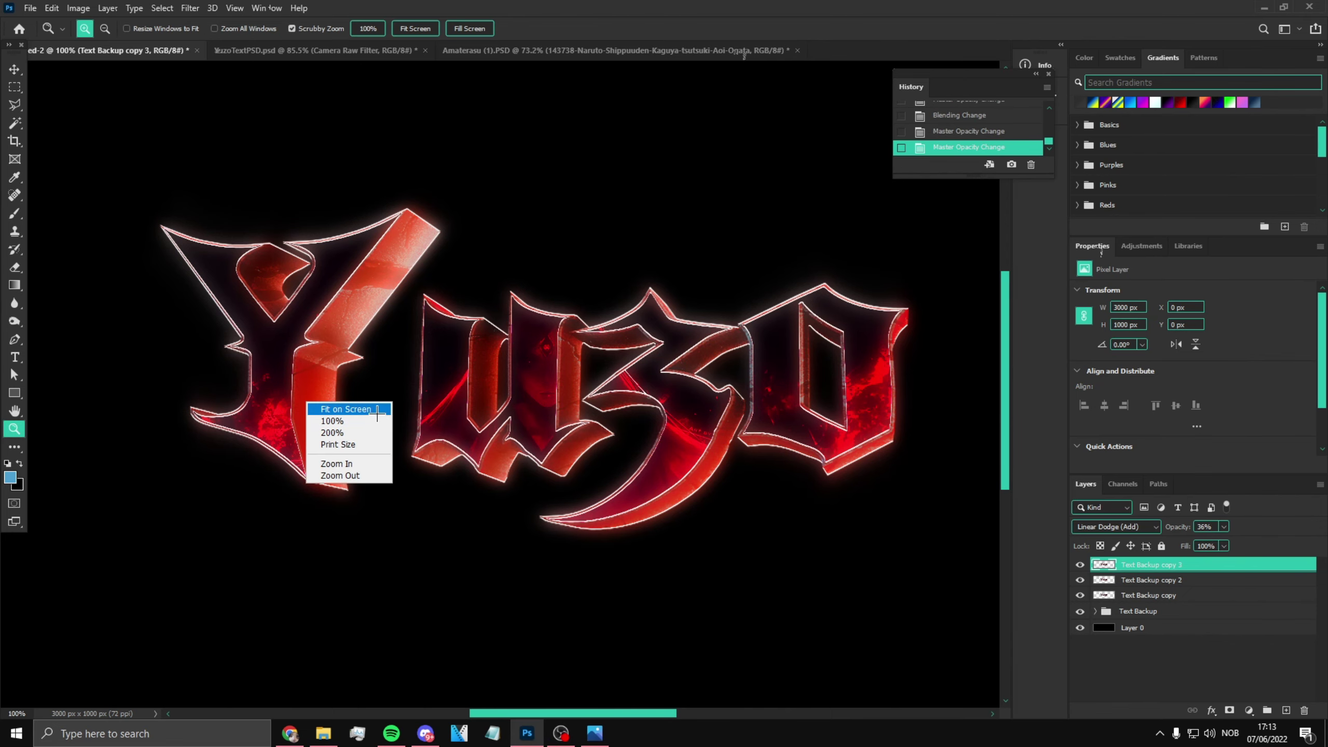
left_click(335, 410)
left_click(1151, 582)
left_click(1138, 596)
left_click(1142, 565)
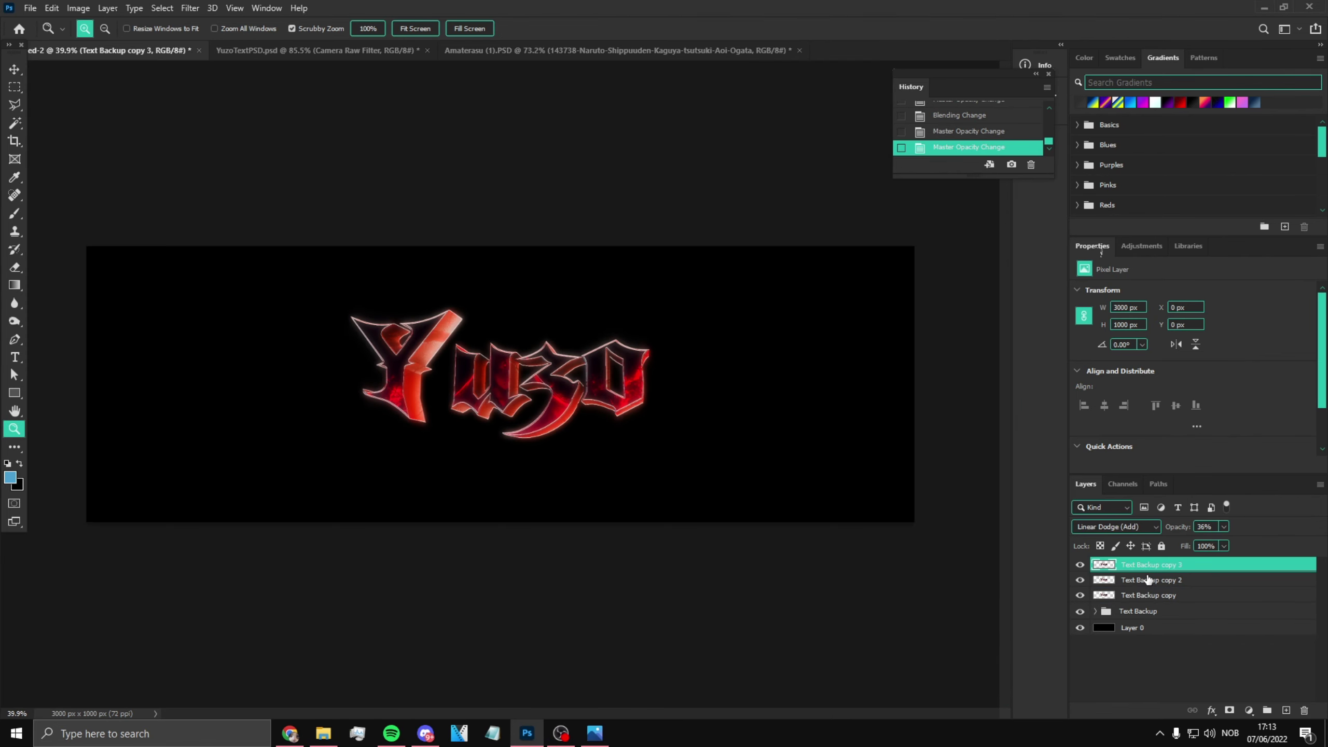
left_click(1150, 580)
left_click(1162, 597)
left_click(1155, 566, "shift")
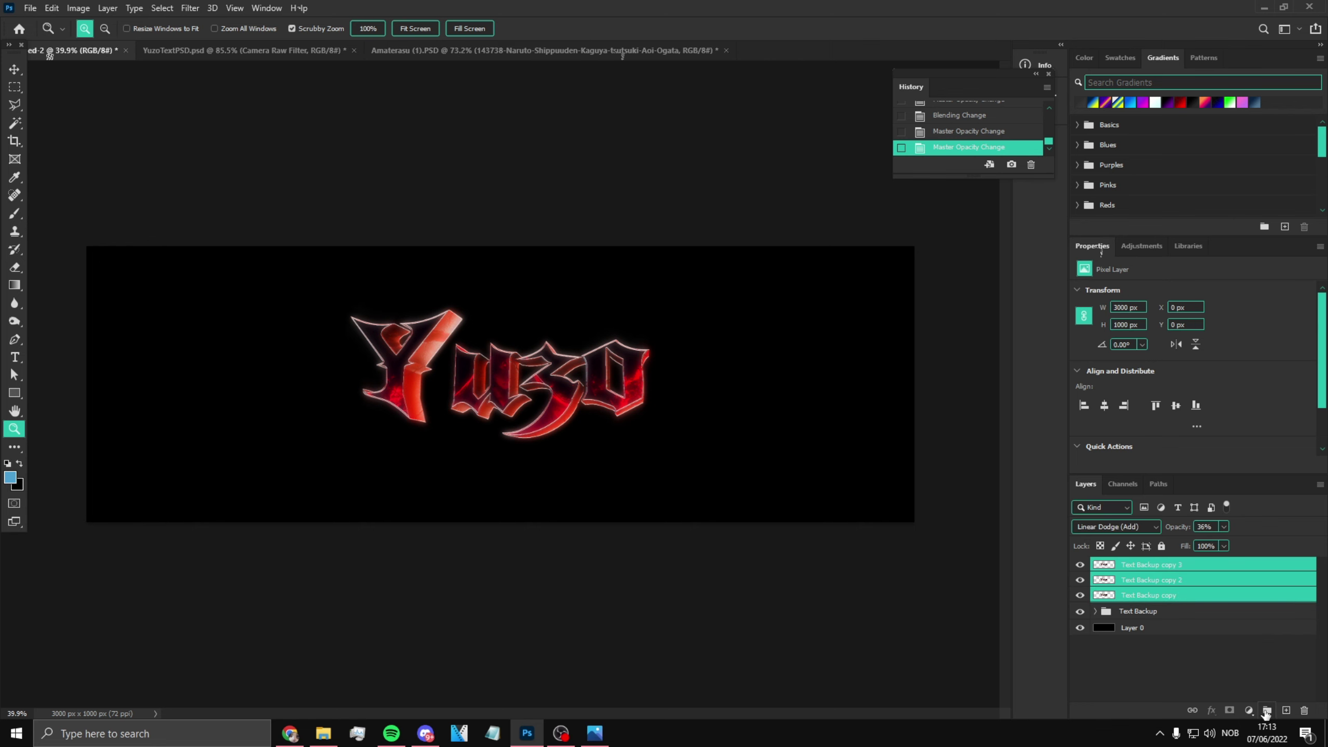
left_click(1266, 710)
left_click(481, 445)
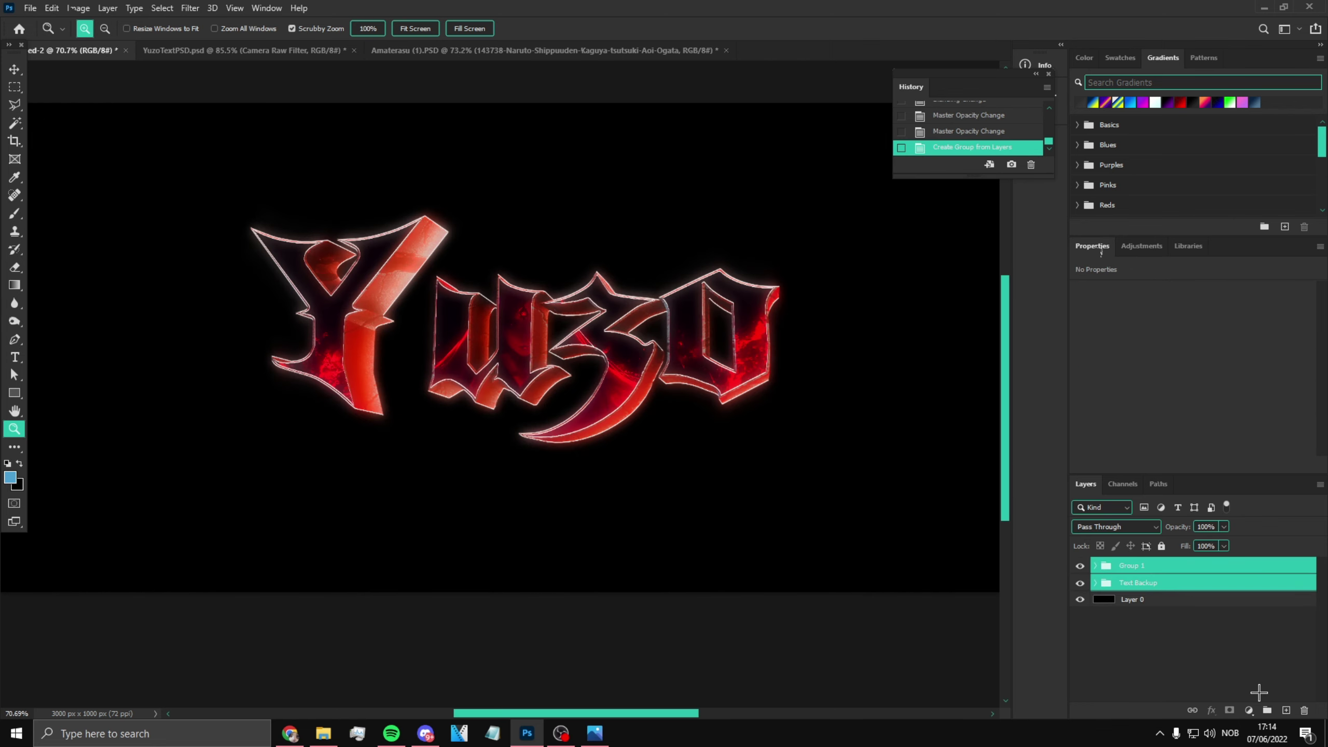
left_click(1267, 710)
Step: Move the combined text group to the right half of the canvas and enlarge it slightly
key("ctrl+0")
key("ctrl+t")
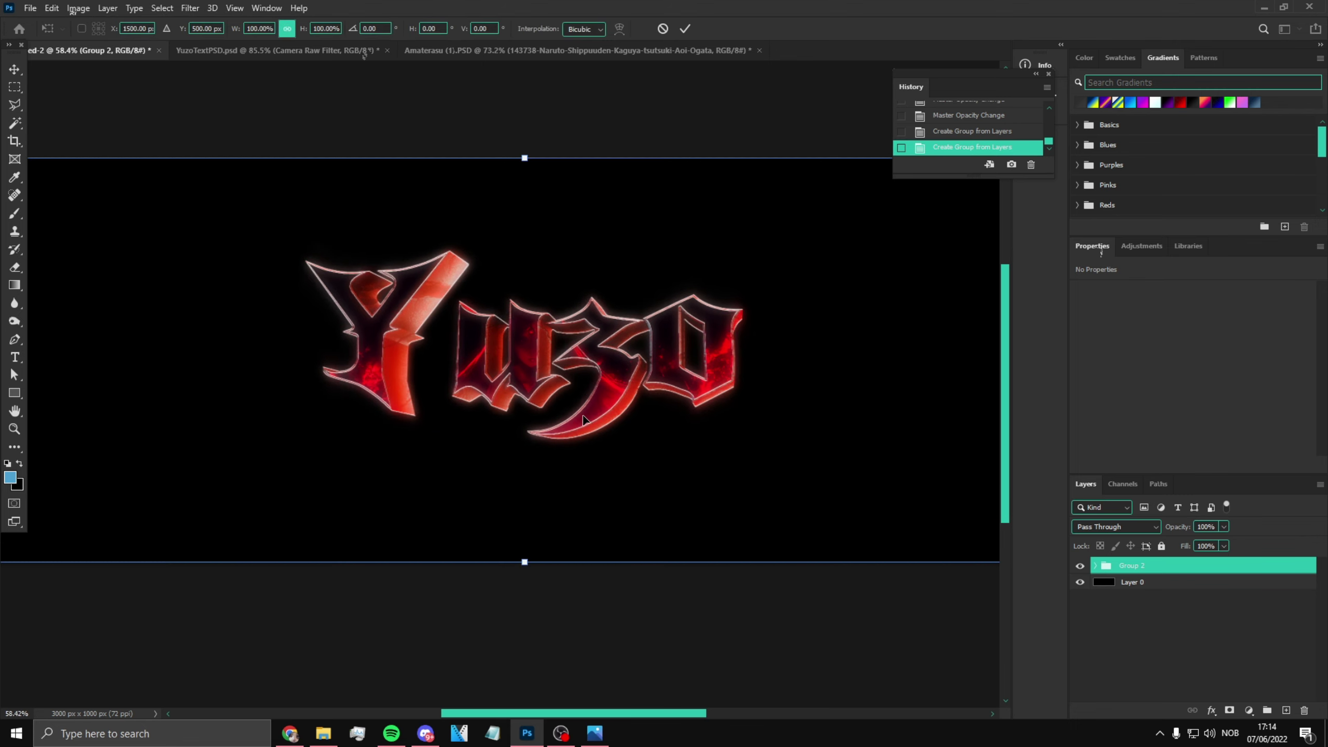
scroll(617, 422, "down", 2)
left_click_drag(628, 416, 765, 451)
key("Return")
scroll(785, 442, "up", 1)
key("ctrl+t")
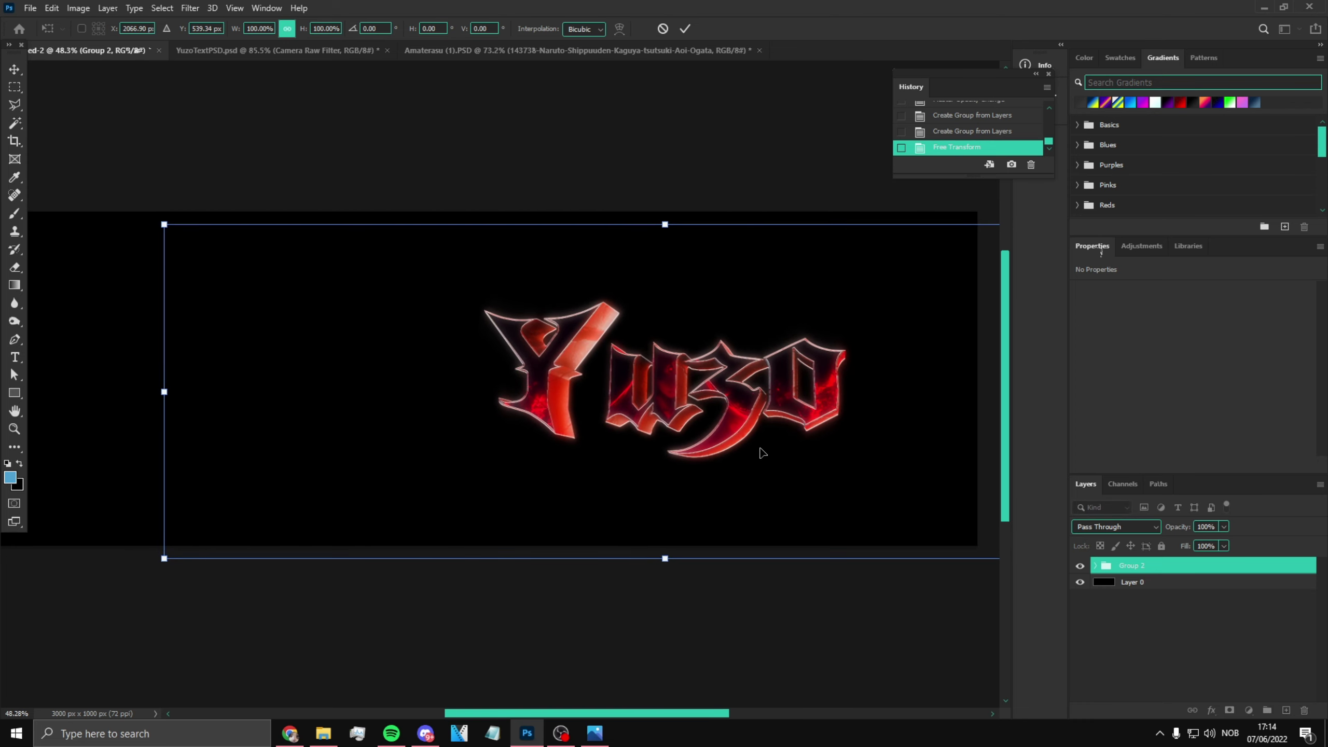
key("Return")
key("z")
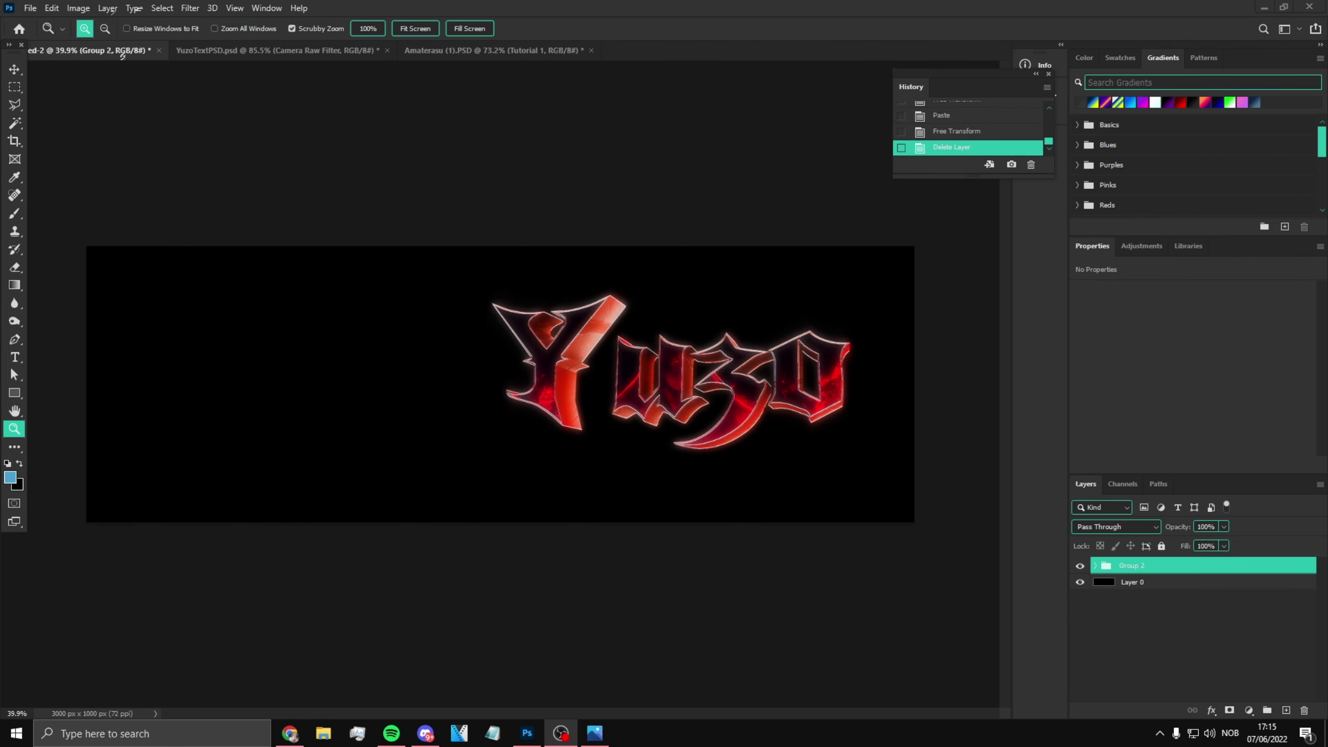
Step: Switch to Chrome and copy the previewed red Naruto Uzumaki wallpaper with barbed wire from the image search
left_click(291, 734)
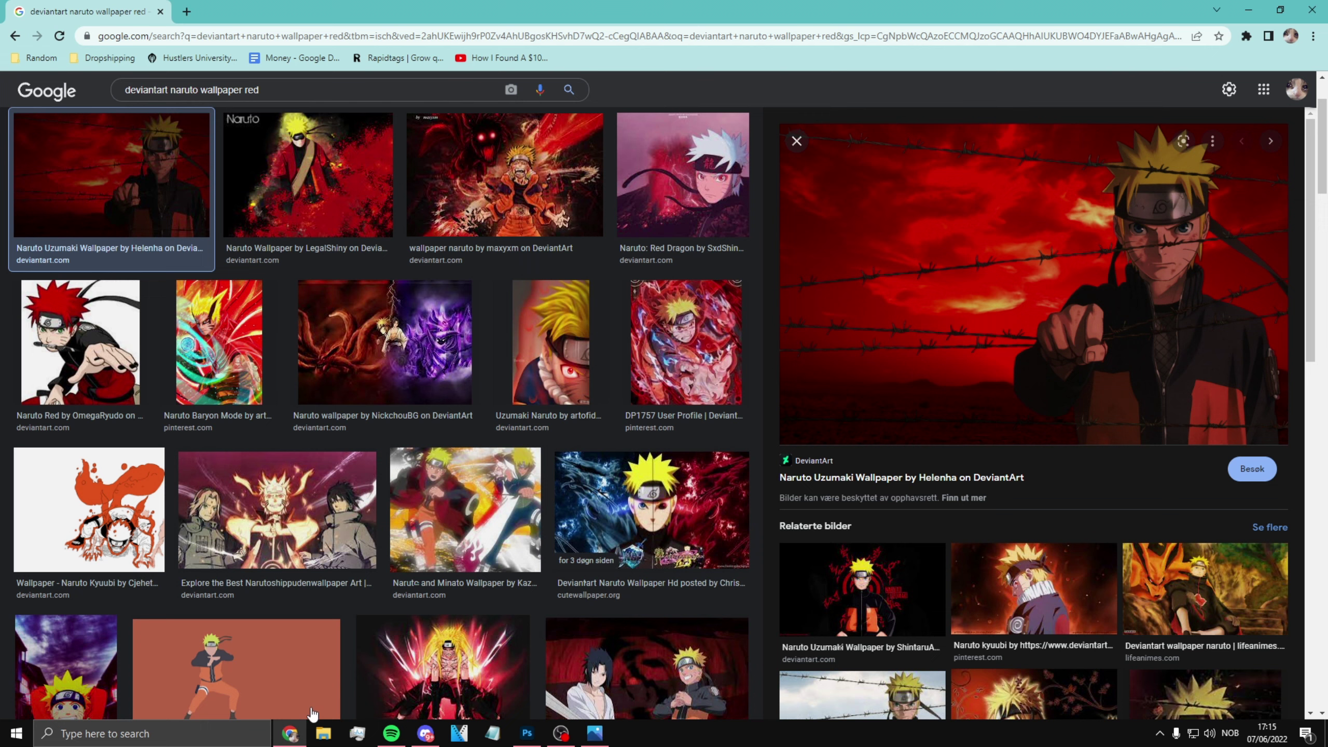
right_click(1018, 314)
left_click(1078, 474)
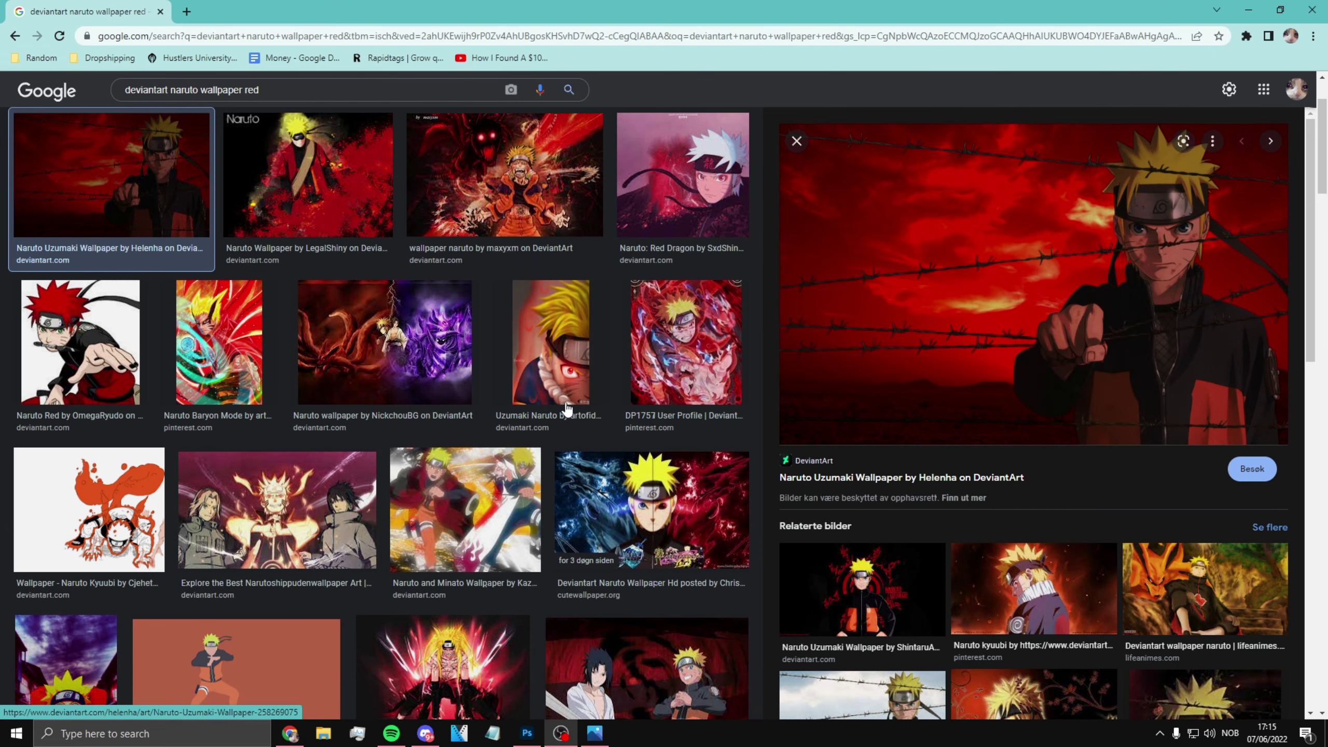
Step: Switch to Photoshop, paste the red wallpaper and position it against the canvas's right edge at X 1100 px, Y -46 px
left_click(528, 734)
key("ctrl+v")
key("ctrl+t")
left_click_drag(476, 447, 644, 470)
key("Return")
key("z")
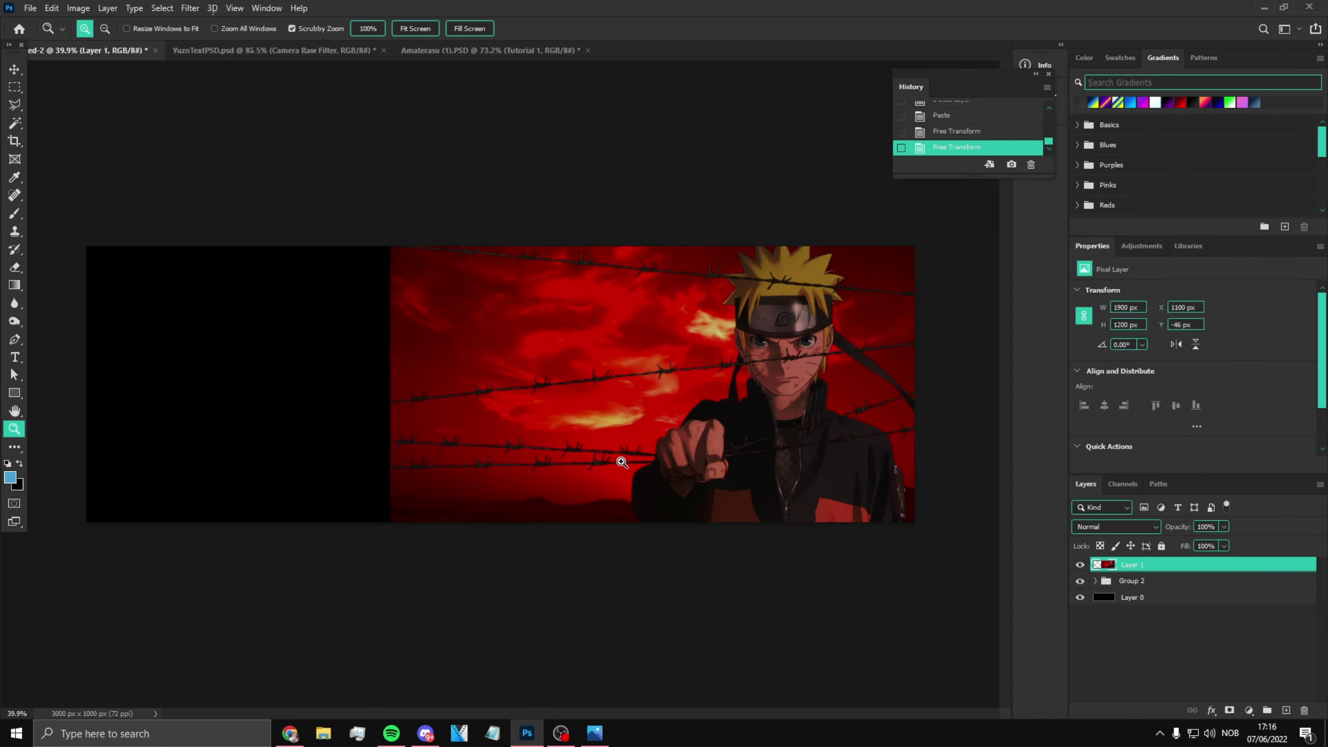
Step: Switch to Chrome, open the related "Naruto kyuubi" image with the fiery background and copy it
left_click(287, 733)
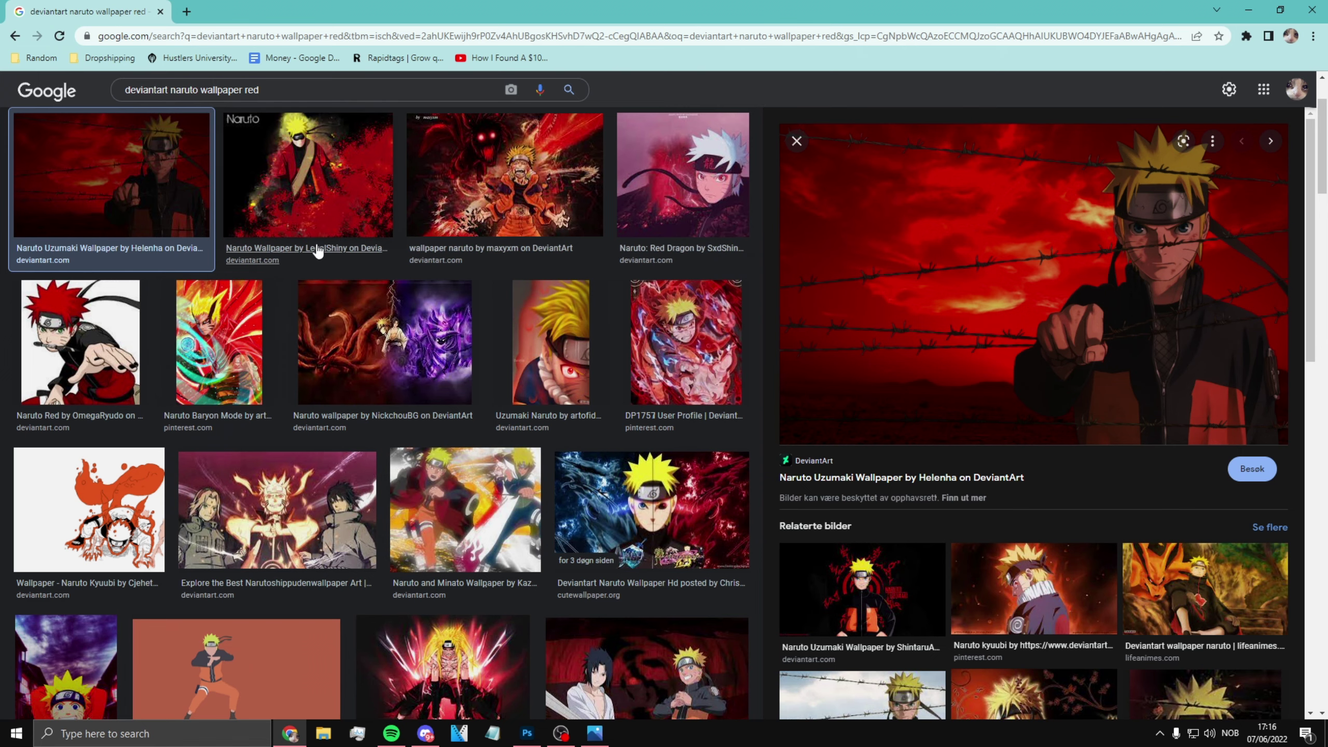
scroll(541, 238, "down", 6)
scroll(1043, 303, "down", 5)
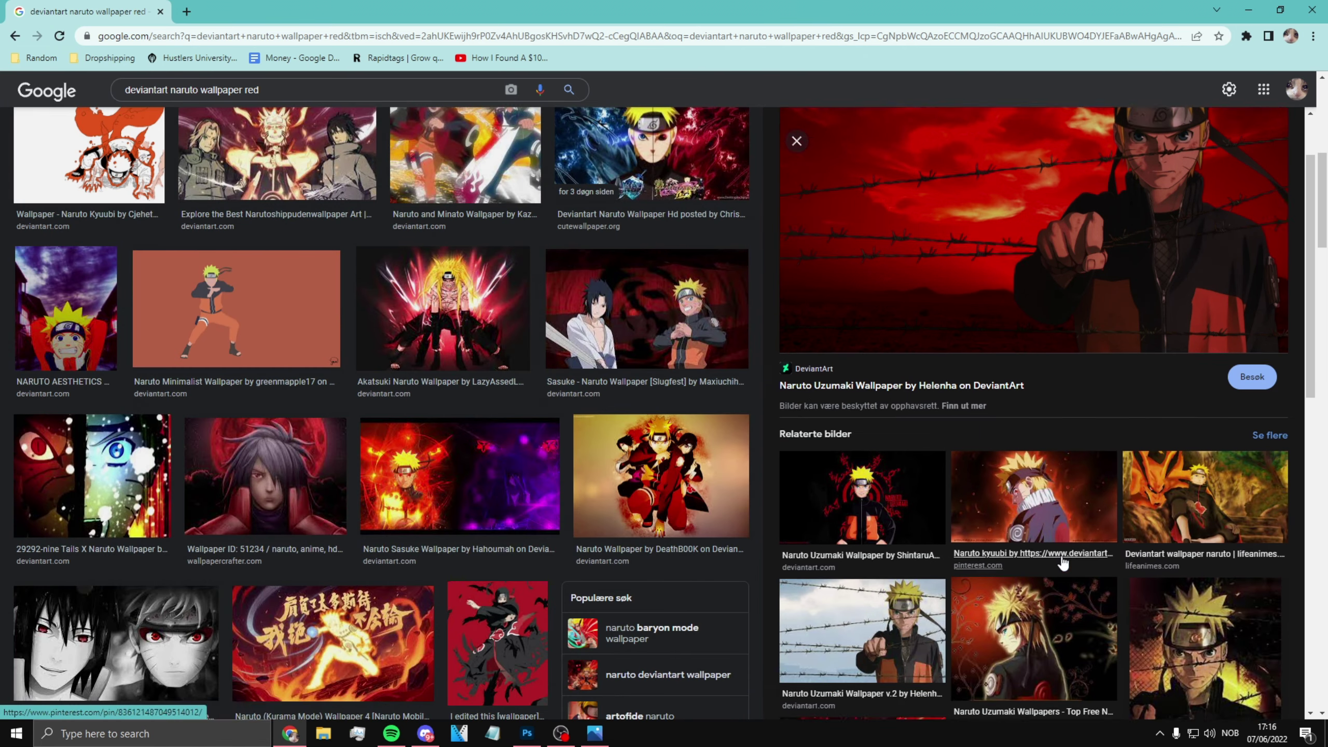
left_click(1044, 303)
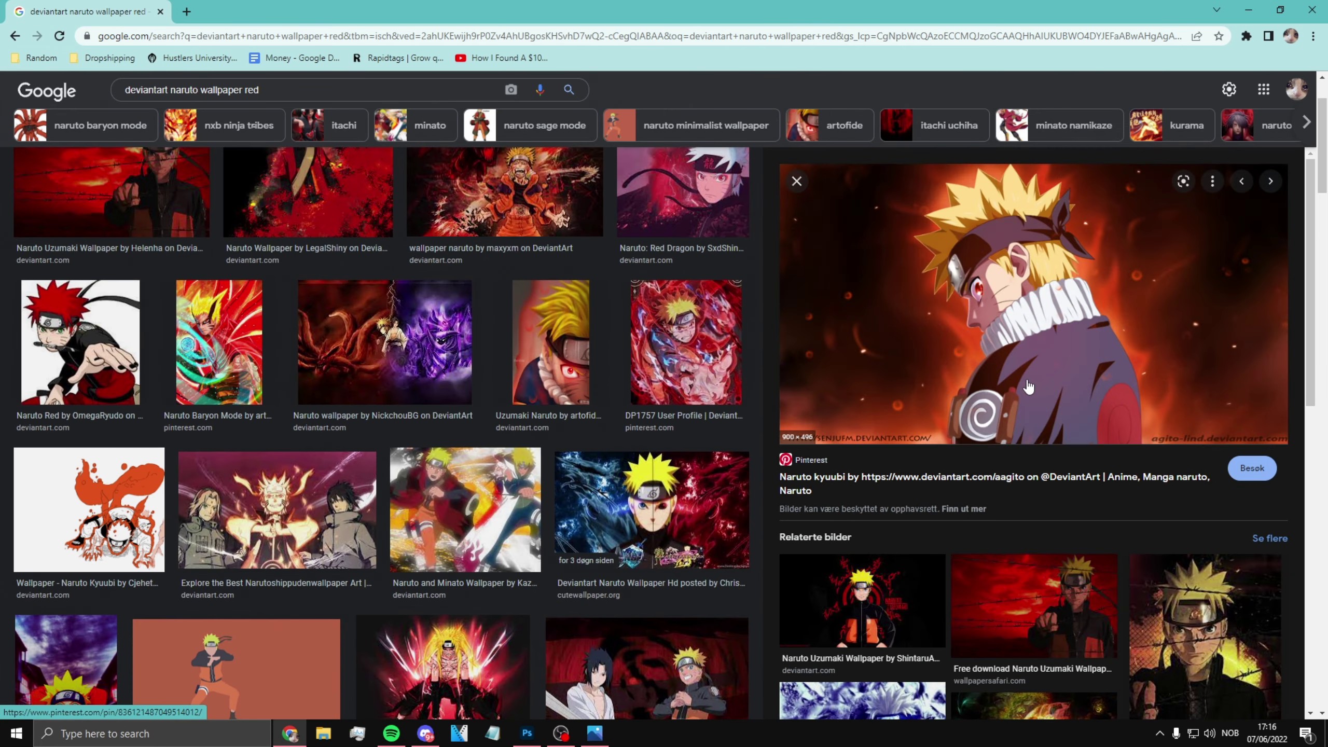
right_click(1046, 419)
left_click(1112, 534)
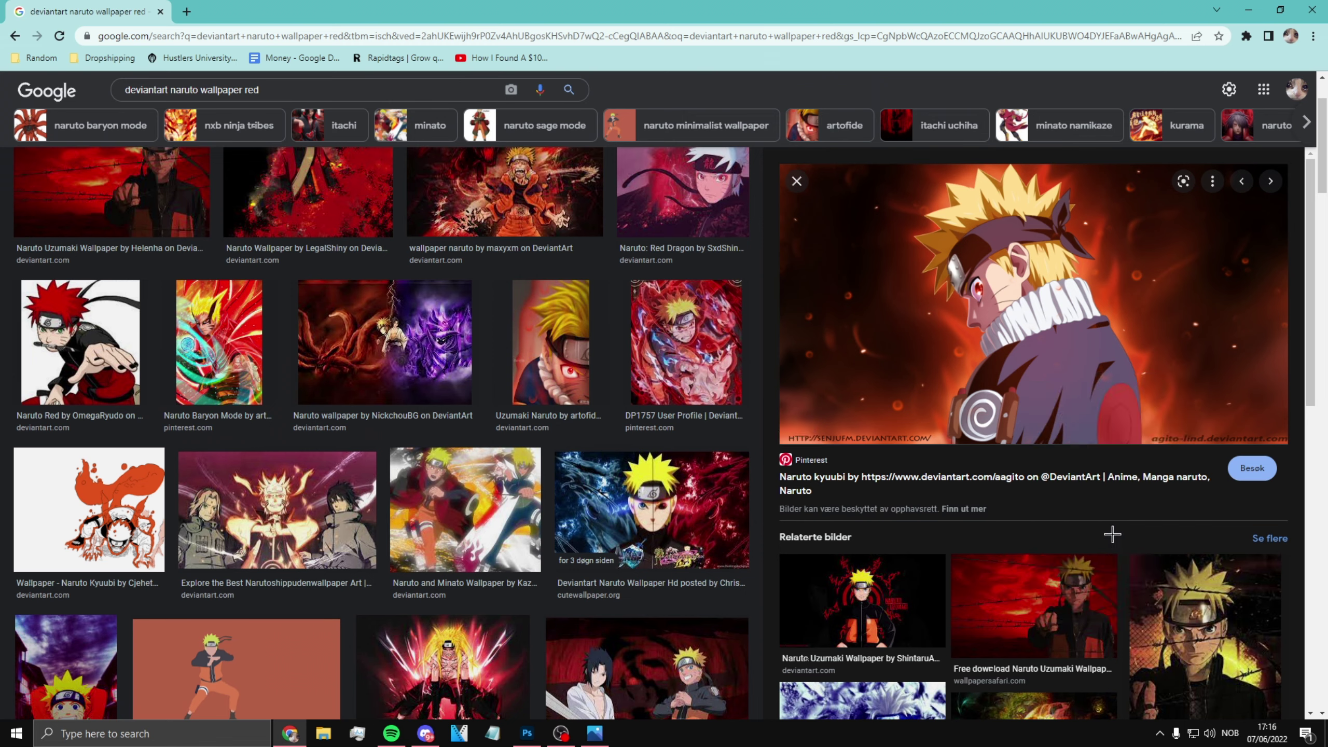
Step: Switch to Photoshop, paste the fiery Naruto image, enlarge it and place it over the canvas's left side at X -265 px, Y -66 px
left_click(527, 733)
key("ctrl+v")
key("ctrl+t")
left_click_drag(625, 456, 830, 568)
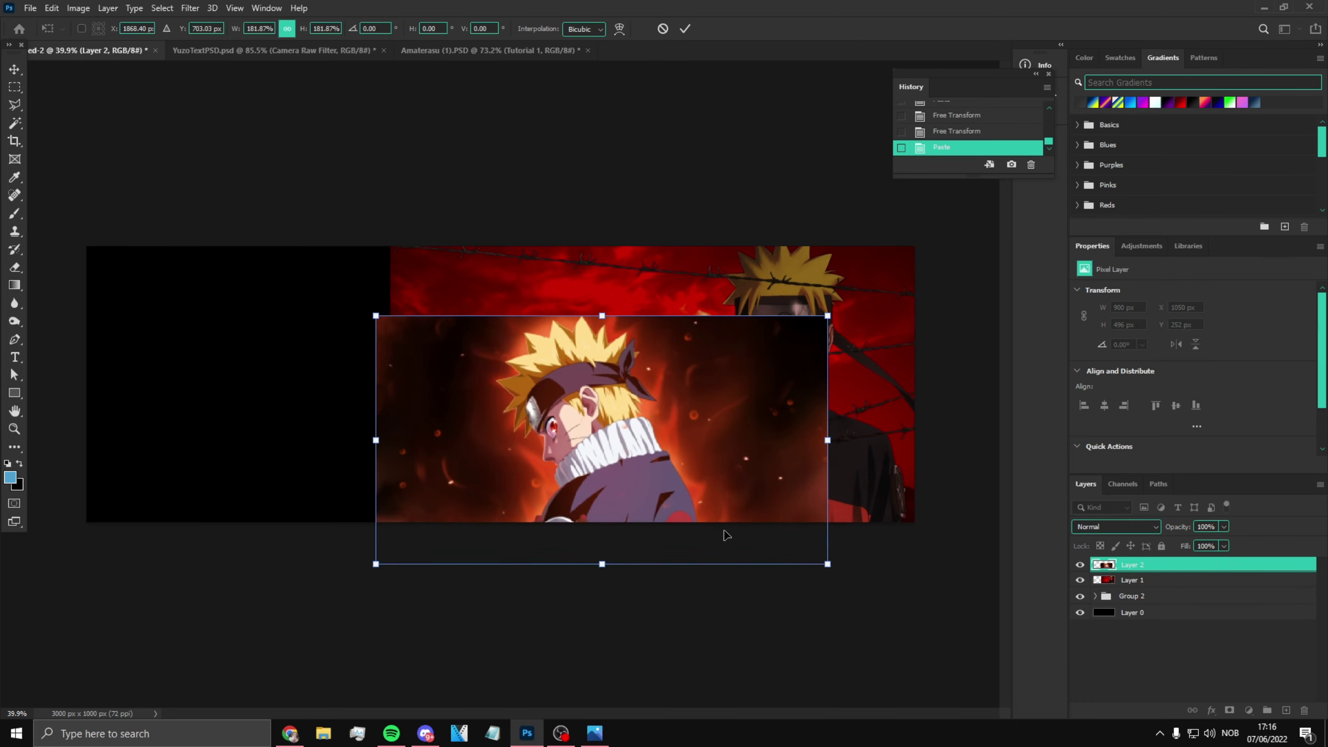
left_click_drag(727, 536, 405, 481)
left_click_drag(501, 509, 616, 571)
left_click_drag(558, 521, 524, 493)
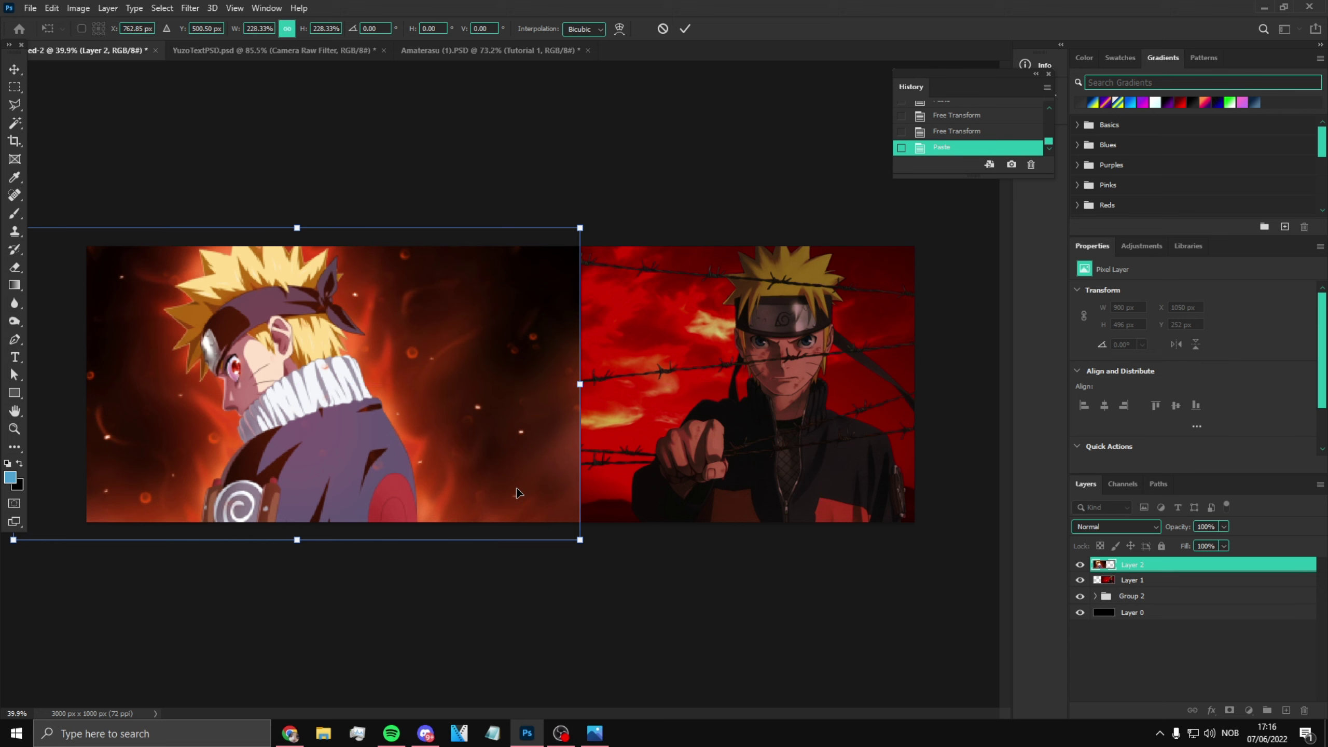
key("Return")
key("ctrl+t")
key("Escape")
key("z")
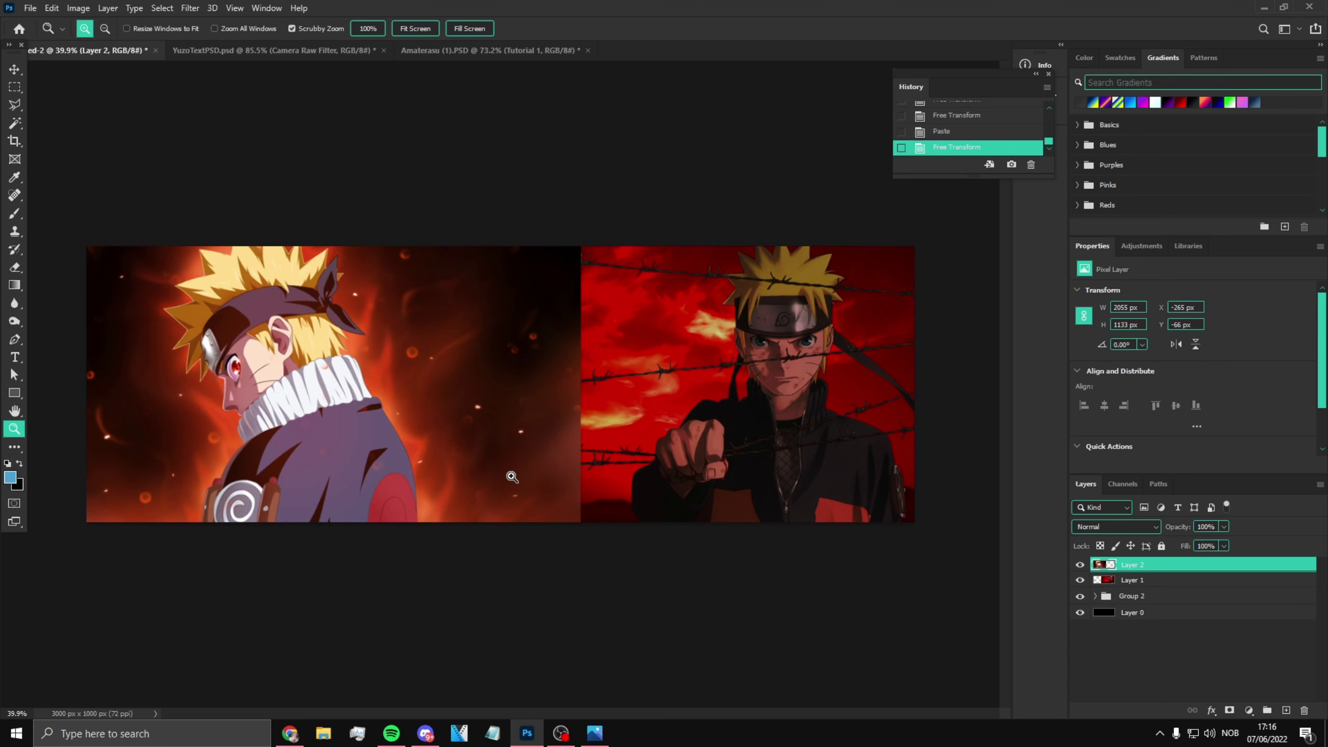
Step: Erase the fiery image's right edge with a soft 600 px eraser at 96% opacity so it blends into the red wallpaper
left_click(14, 286)
left_click(14, 267)
mouse_move(513, 492)
left_mouse_down("alt")
mouse_move(563, 528)
mouse_move(623, 380)
mouse_move(616, 493)
left_mouse_up("alt")
left_click_drag(586, 567, 648, 292)
left_click_drag(540, 186, 569, 294)
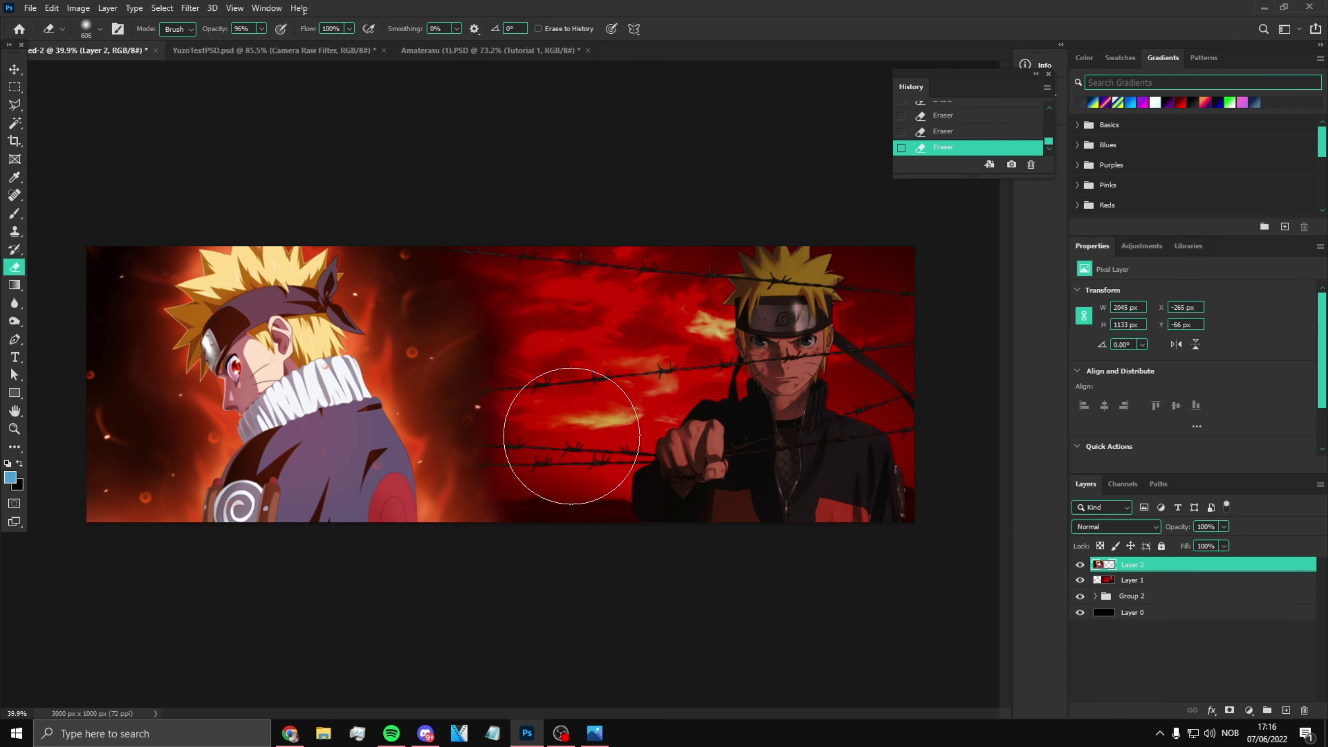
left_click_drag(571, 437, 663, 524)
scroll(755, 546, "down", 1)
Step: Try the red wallpaper layer above the fiery image and preview other blend modes for it
left_click_drag(1154, 583, 1153, 562)
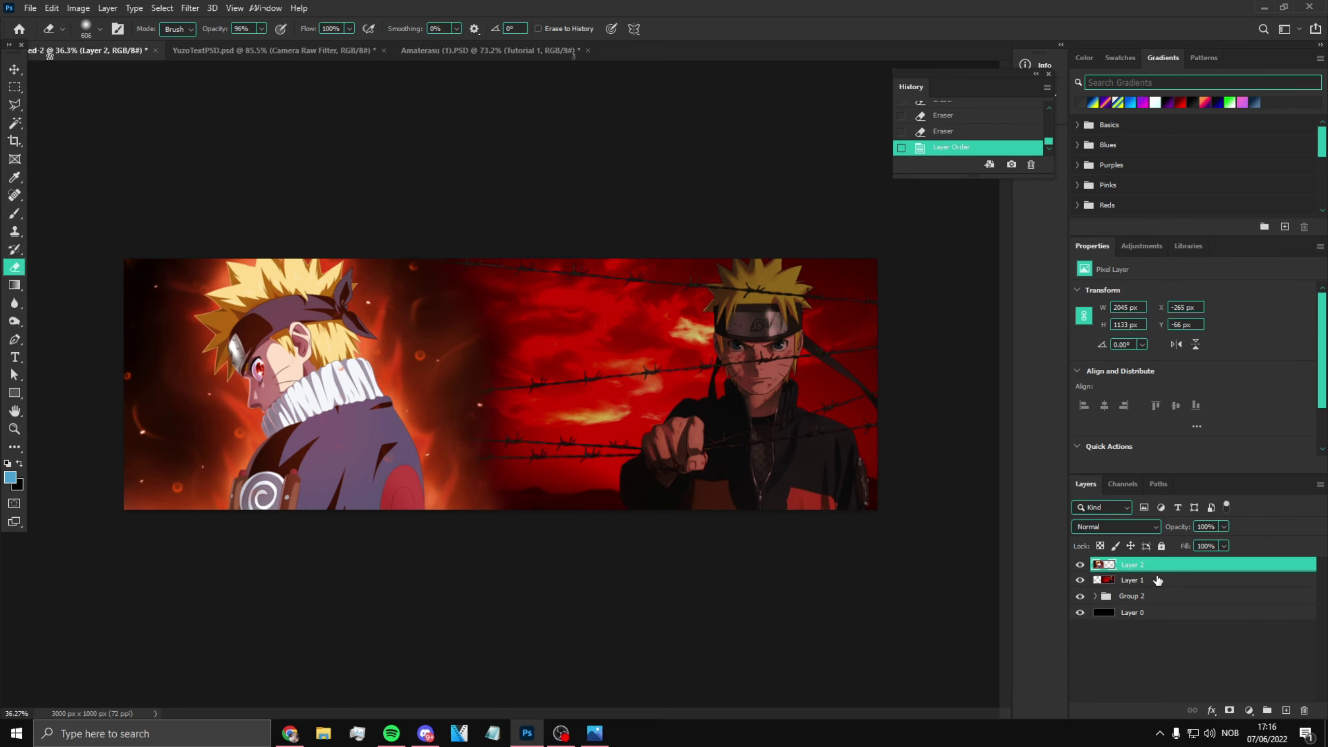
left_click(1224, 527)
left_click(1130, 527)
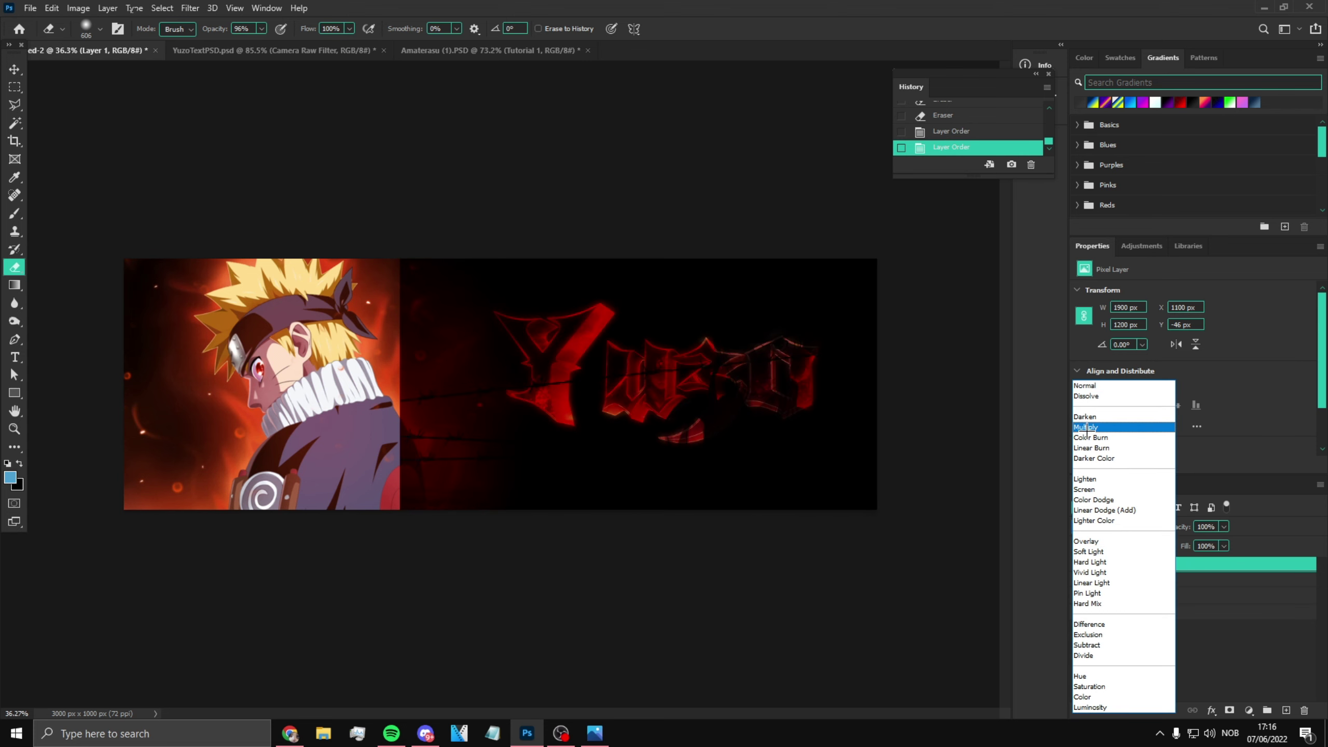
left_click(1089, 385)
left_click_drag(1153, 570, 1153, 588)
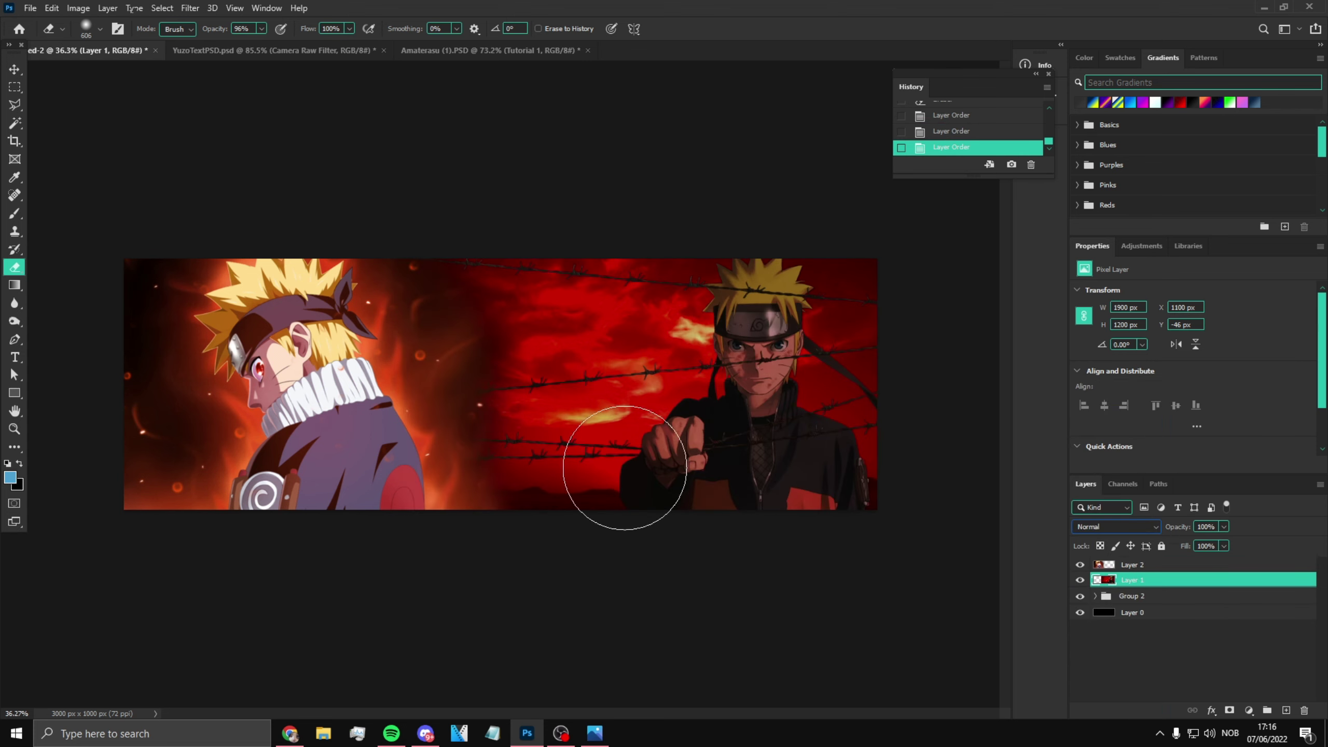
Step: Merge the fiery image layer and the red wallpaper layer into one background layer
left_click(15, 428)
right_click(342, 431)
left_click(390, 438)
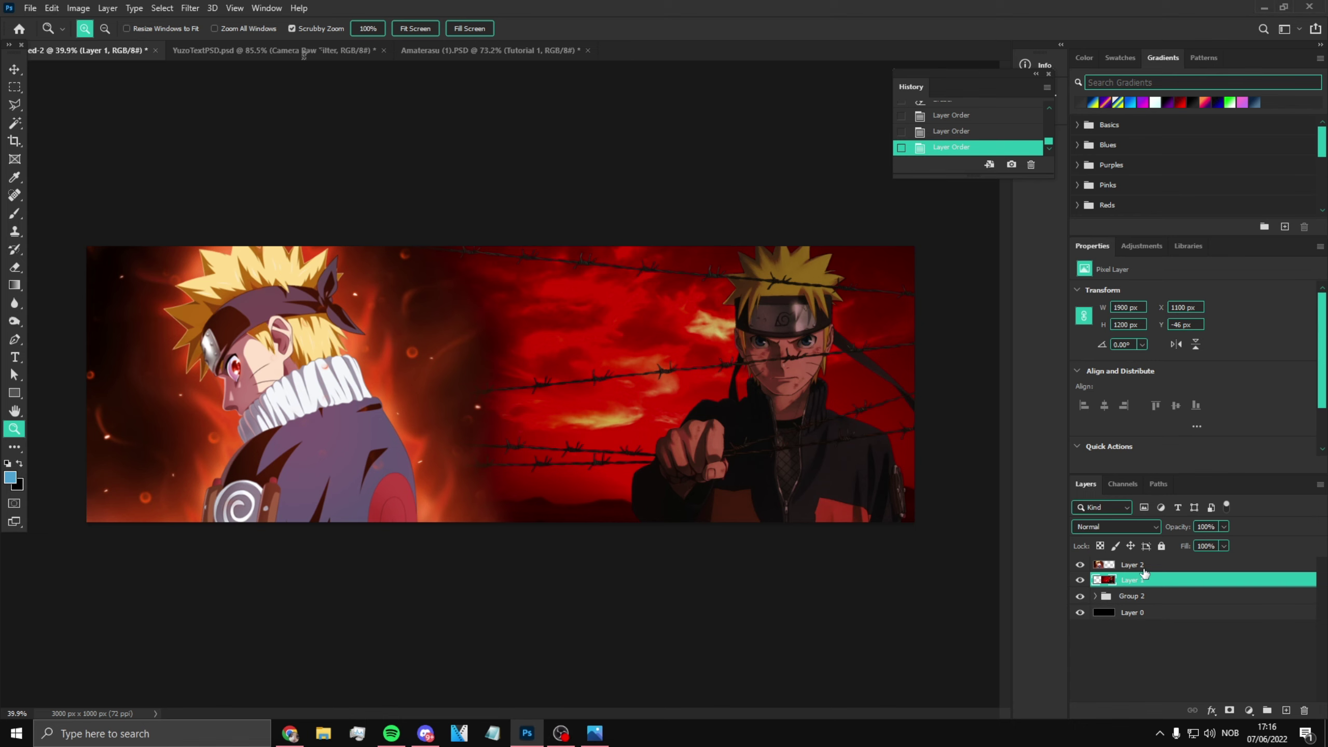
left_click(1143, 568, "ctrl")
key("ctrl+e")
Step: Add a Gradient Map adjustment layer above the merged wallpaper and change its blue colour stop to bright red
left_click(1249, 710)
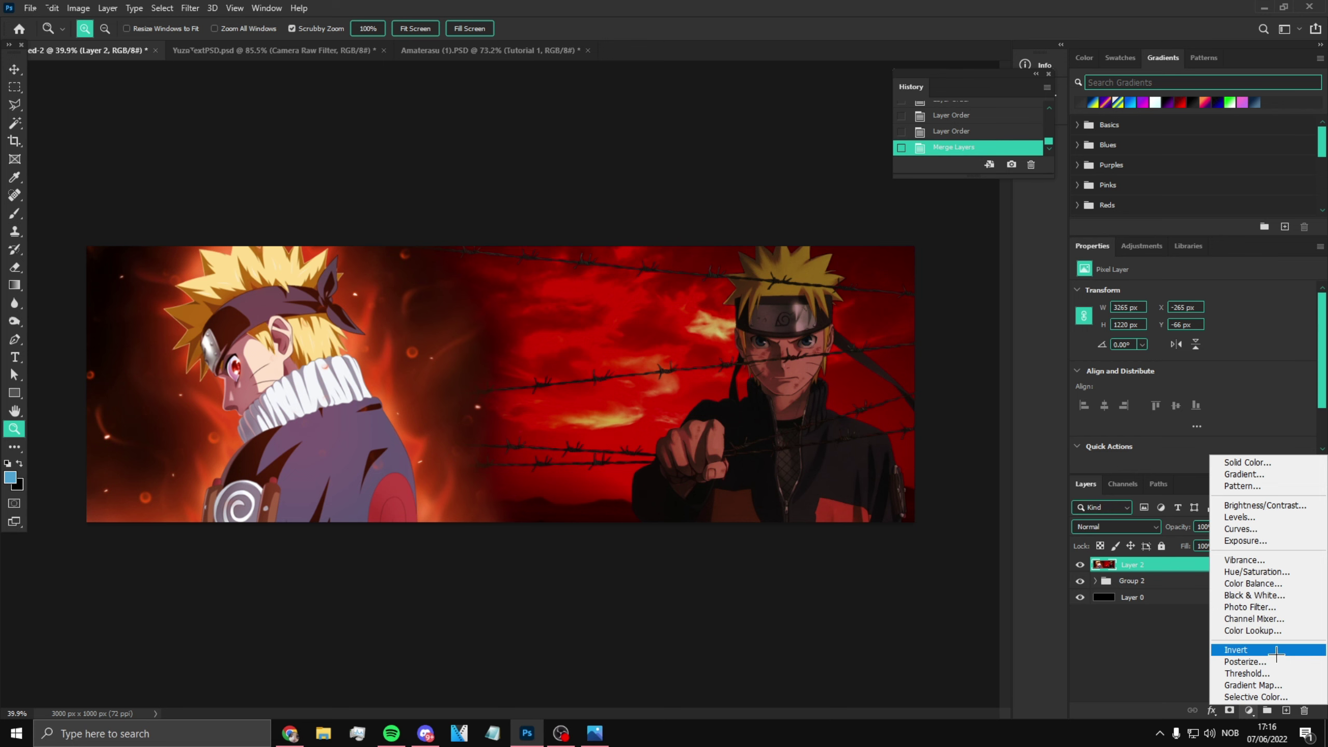
left_click(1253, 685)
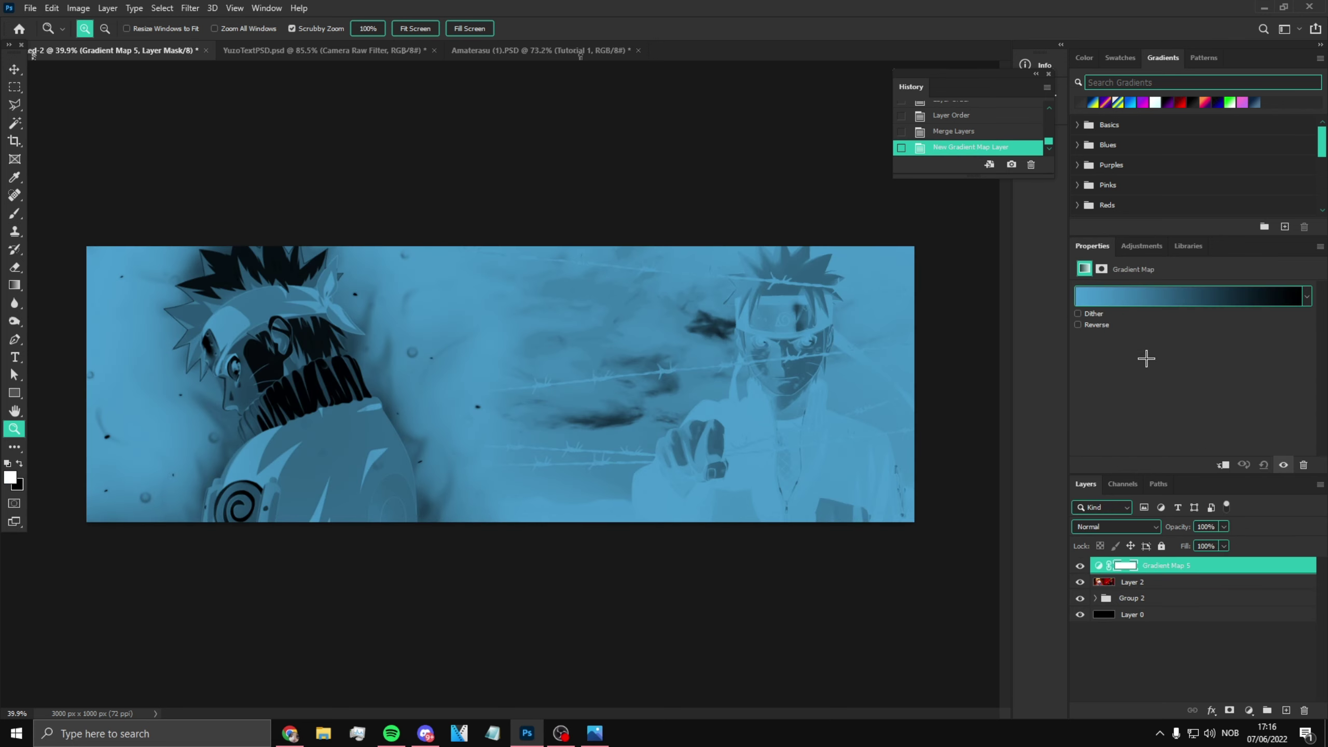
left_click(1128, 296)
left_click(1006, 421)
left_click(1076, 481)
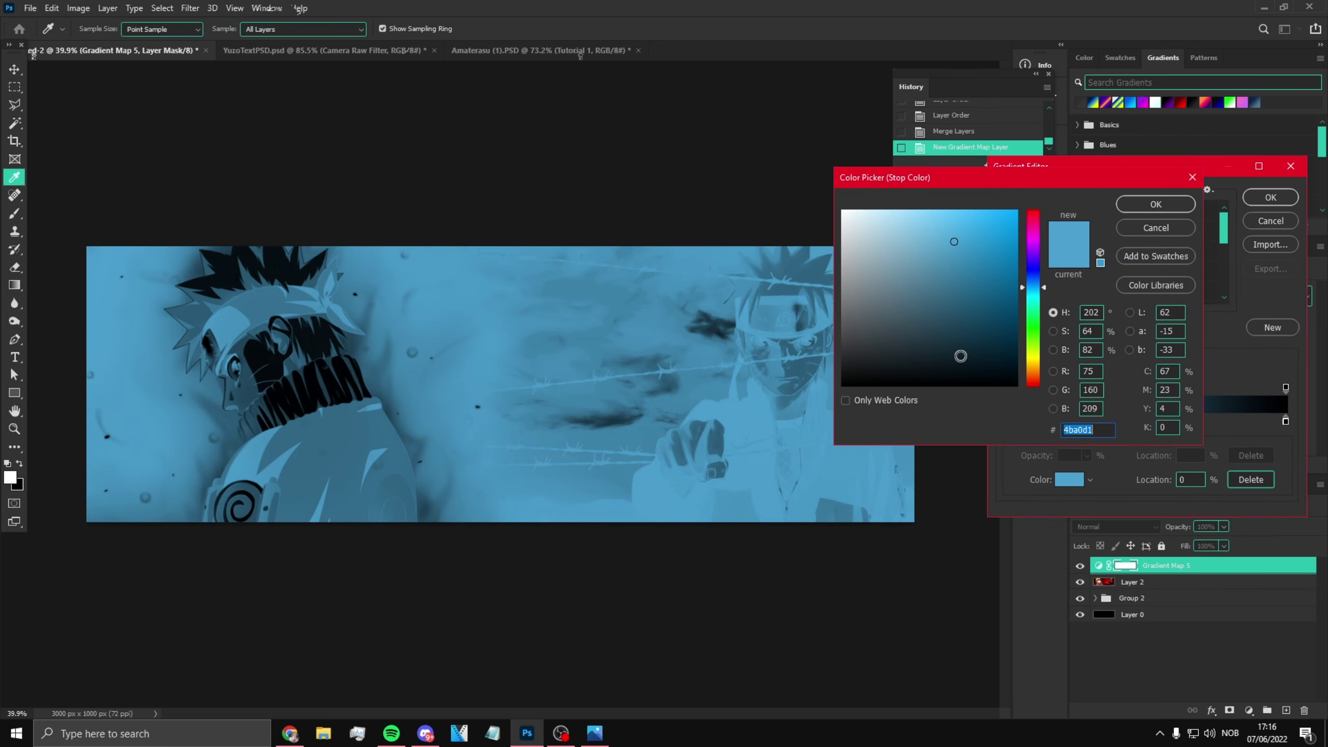
left_click_drag(960, 356, 1015, 210)
left_click(1032, 212)
left_click(1136, 205)
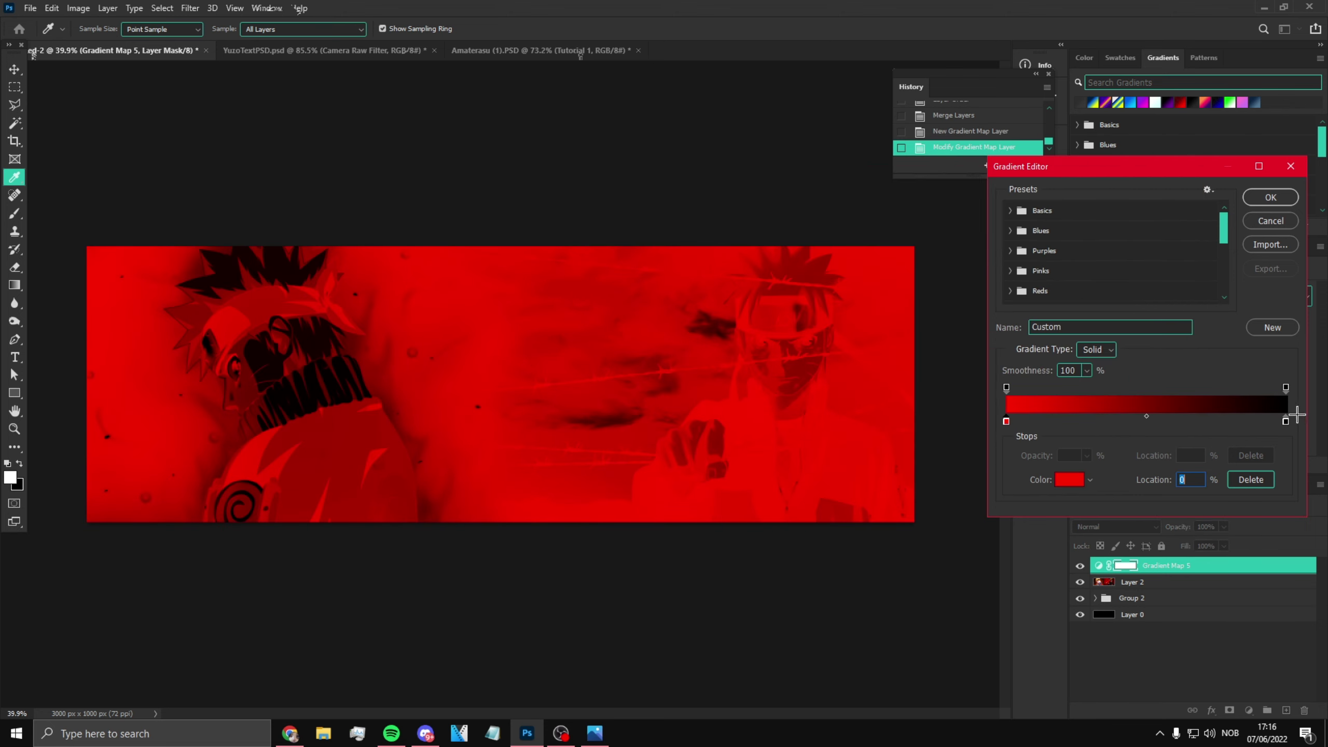
Step: Swap the gradient's colour stops so it runs from black to bright red, and accept the gradient
mouse_move(1286, 421)
left_mouse_down()
mouse_move(1024, 422)
mouse_move(1286, 421)
left_mouse_up()
left_click_drag(1025, 421, 996, 424)
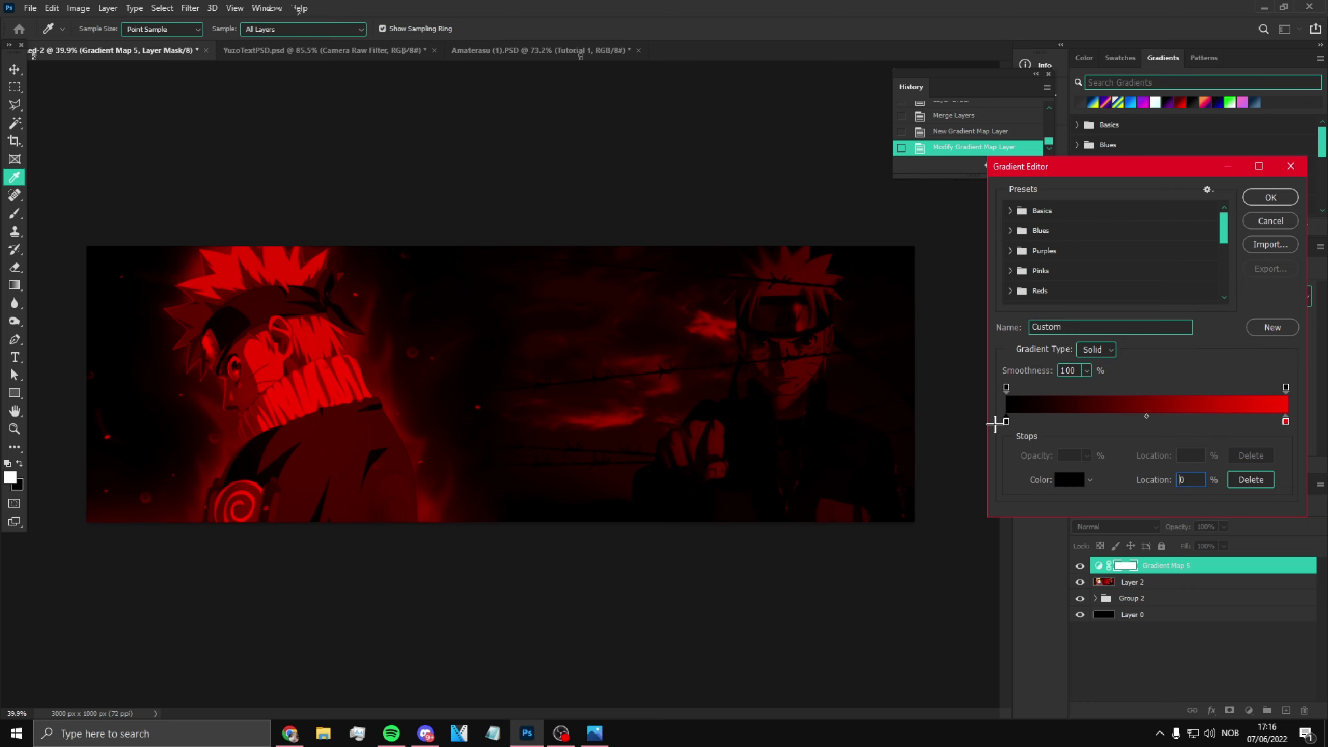
left_click(1257, 202)
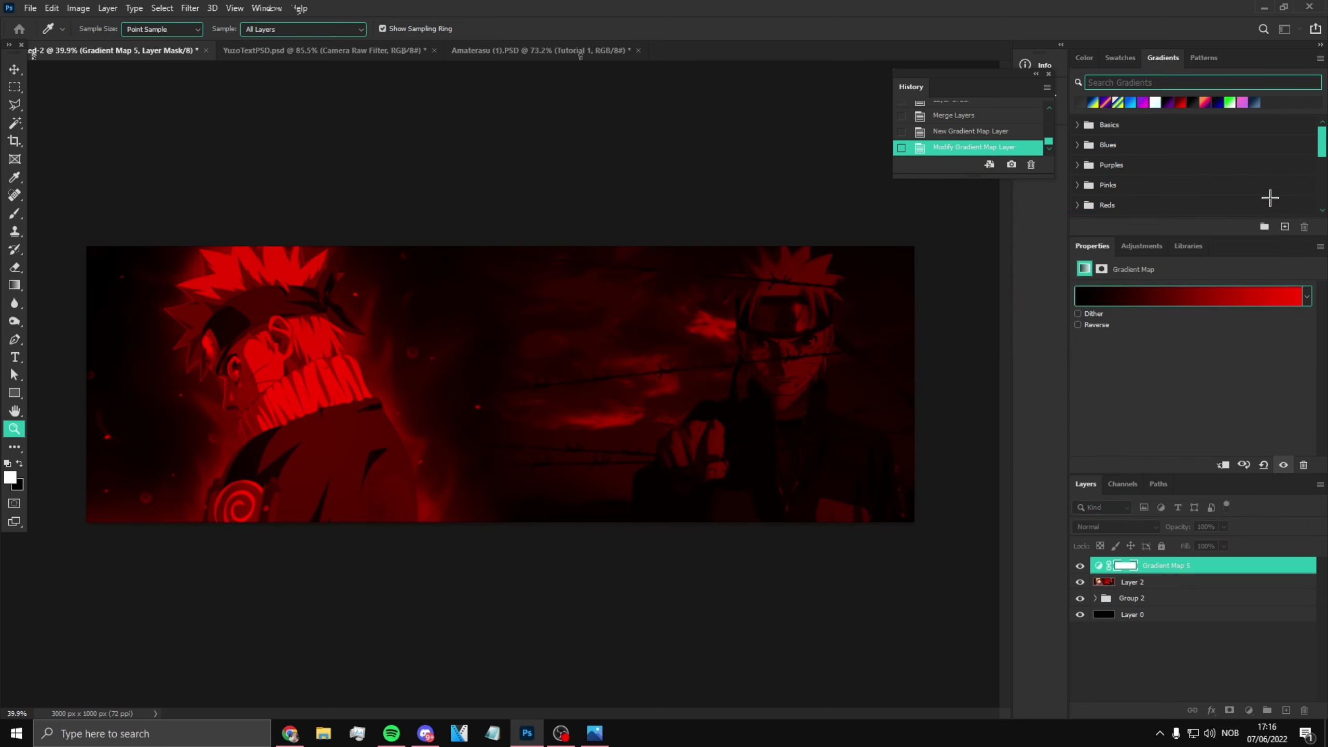
key("z")
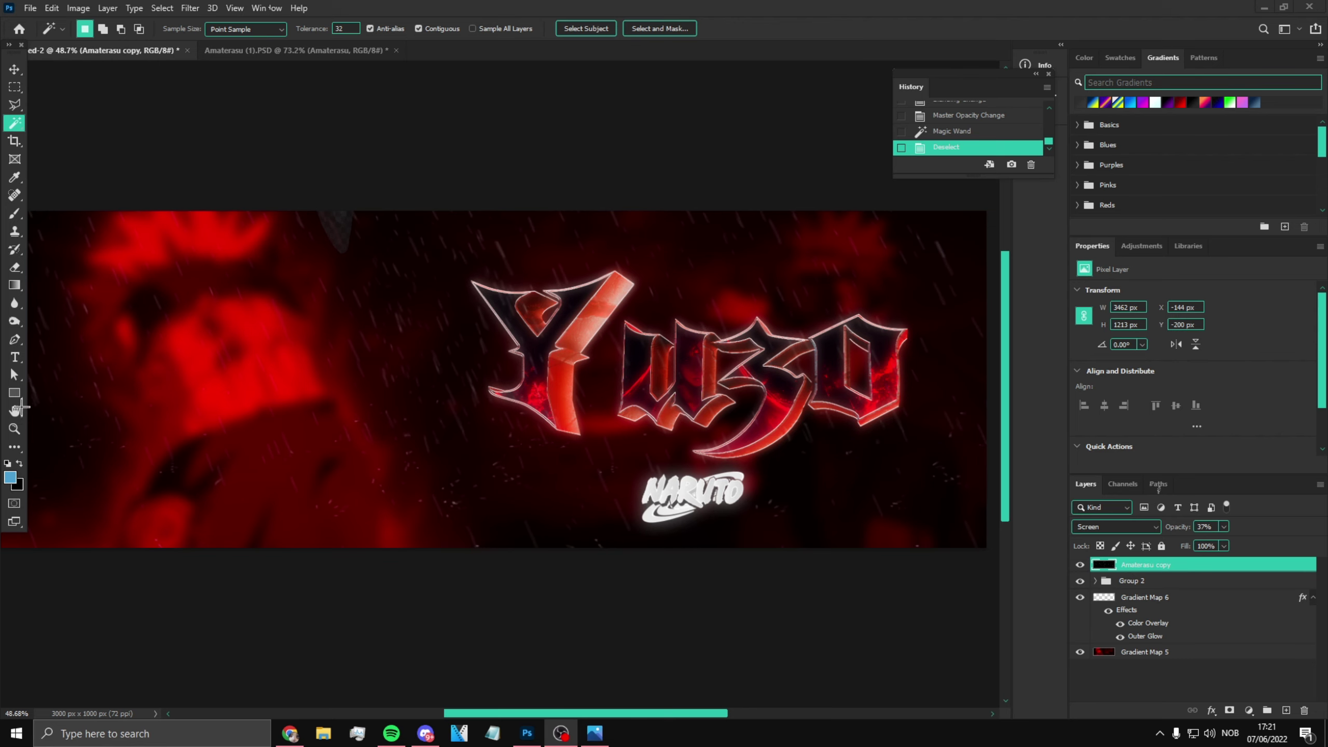
left_click(14, 429)
right_click(279, 411)
left_click(316, 421)
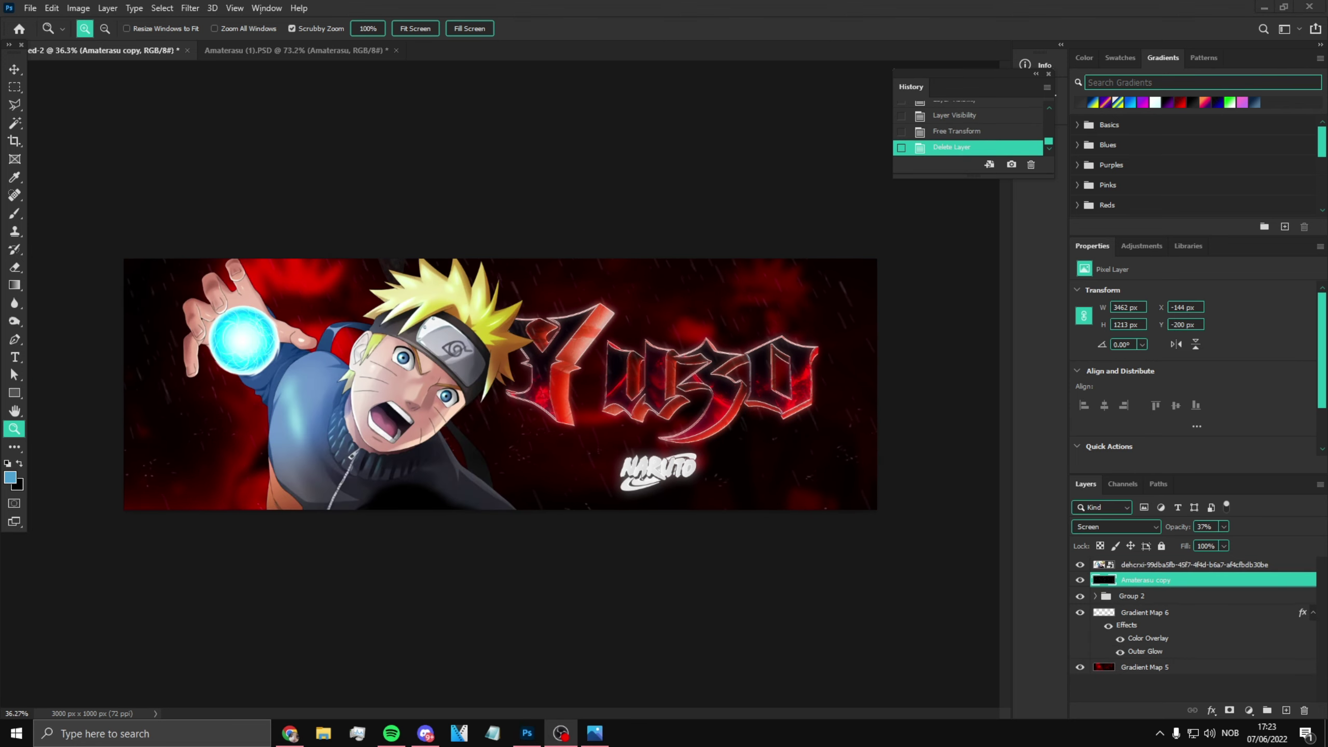
Step: Add a new layer above the Naruto character render and set the foreground colour to bright red
left_click(1131, 564)
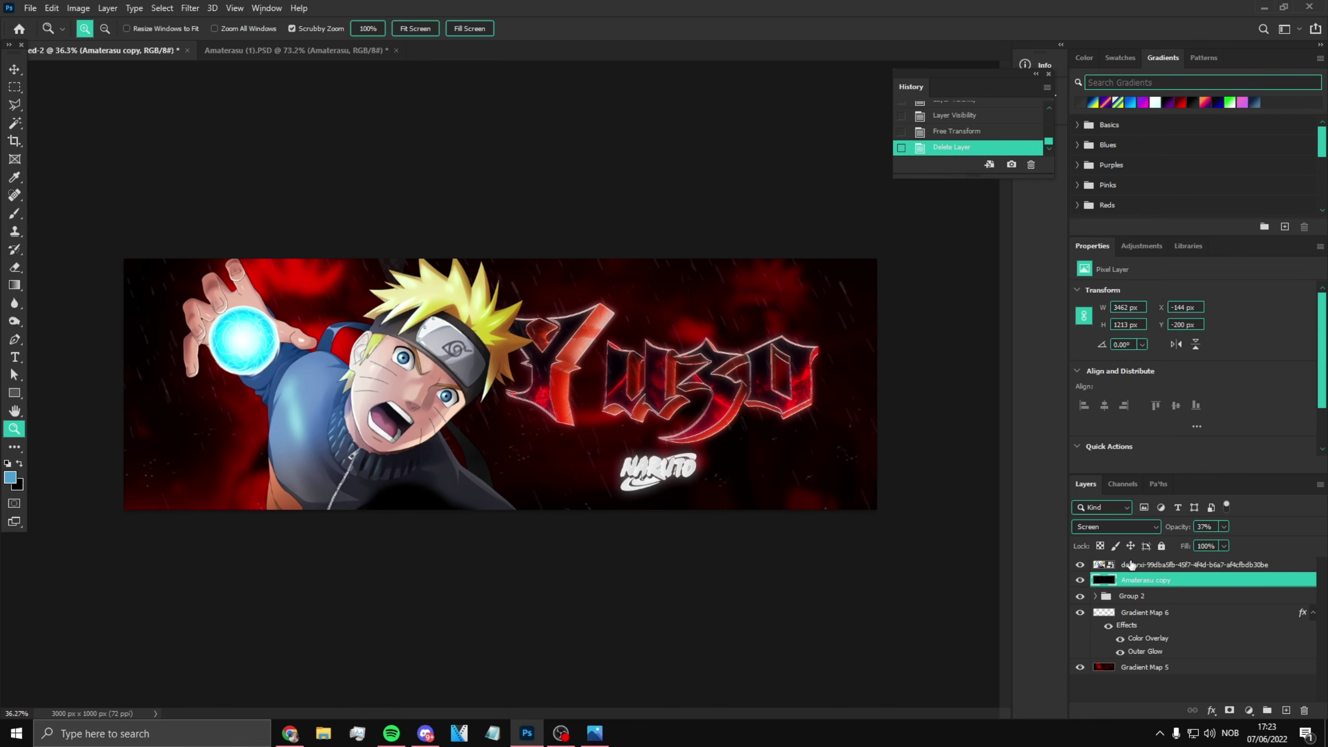
left_click(1286, 711)
scroll(184, 356, "up", 3)
left_click_drag(184, 356, 184, 356)
left_click(10, 477)
left_click_drag(1033, 288, 1047, 190)
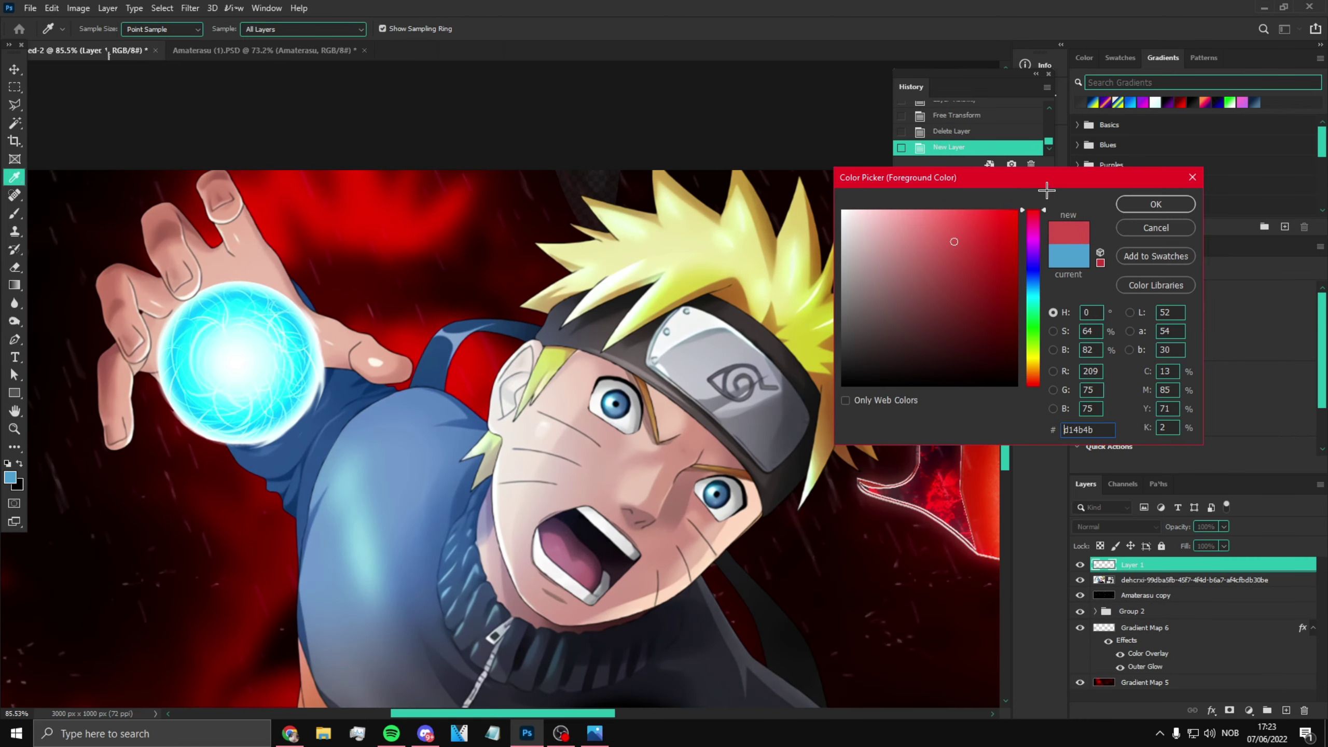
left_click(1017, 211)
left_click(1156, 204)
Step: Paint over both of Naruto's blue irises in red with a soft 41 px brush
key("b")
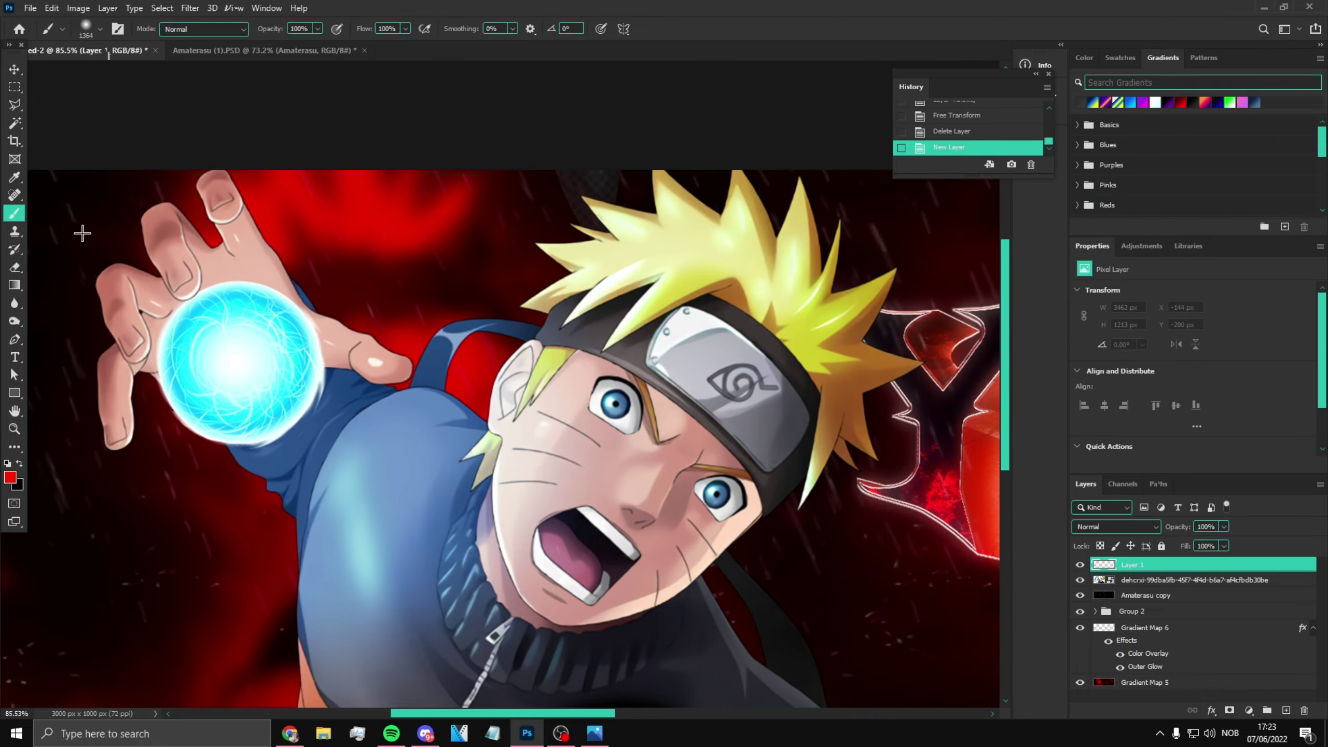
scroll(636, 434, "down", 3)
scroll(636, 435, "up", 17)
mouse_move(234, 323)
left_mouse_down()
mouse_move(202, 329)
mouse_move(204, 353)
mouse_move(104, 382)
mouse_move(131, 394)
mouse_move(270, 347)
mouse_move(297, 317)
mouse_move(275, 332)
mouse_move(287, 341)
mouse_move(305, 321)
left_mouse_up()
left_click_drag(306, 335, 301, 348)
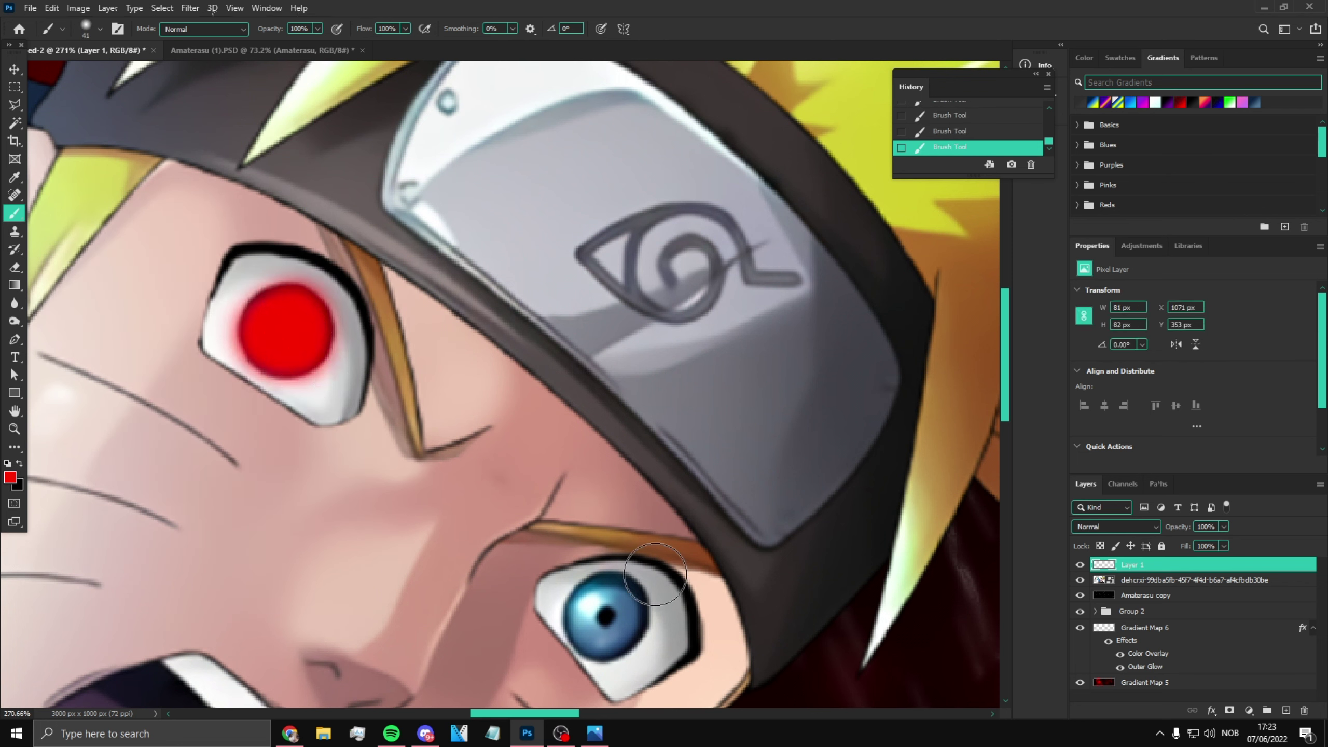
mouse_move(608, 603)
left_mouse_down()
mouse_move(605, 615)
mouse_move(617, 609)
left_mouse_up()
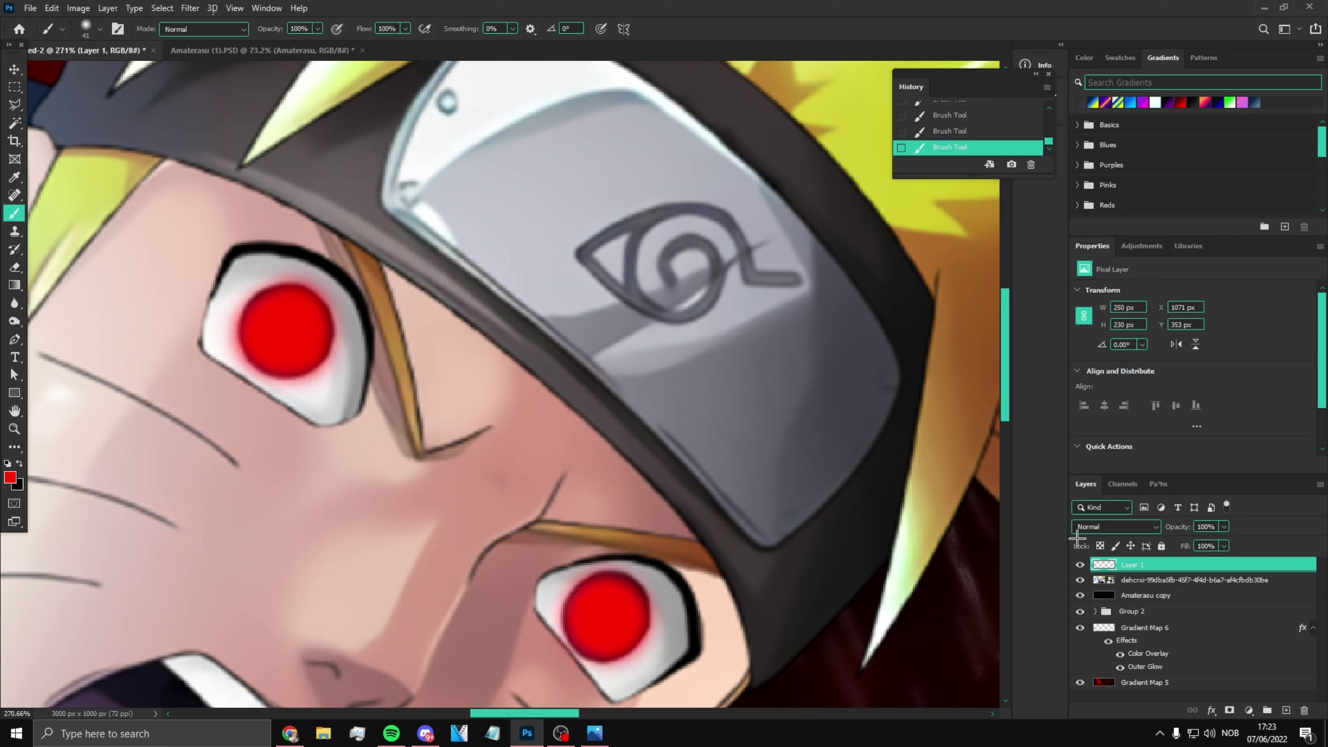
Step: Compare Soft Light with other blend modes on the painted iris layer and set it to Overlay
left_click(1092, 526)
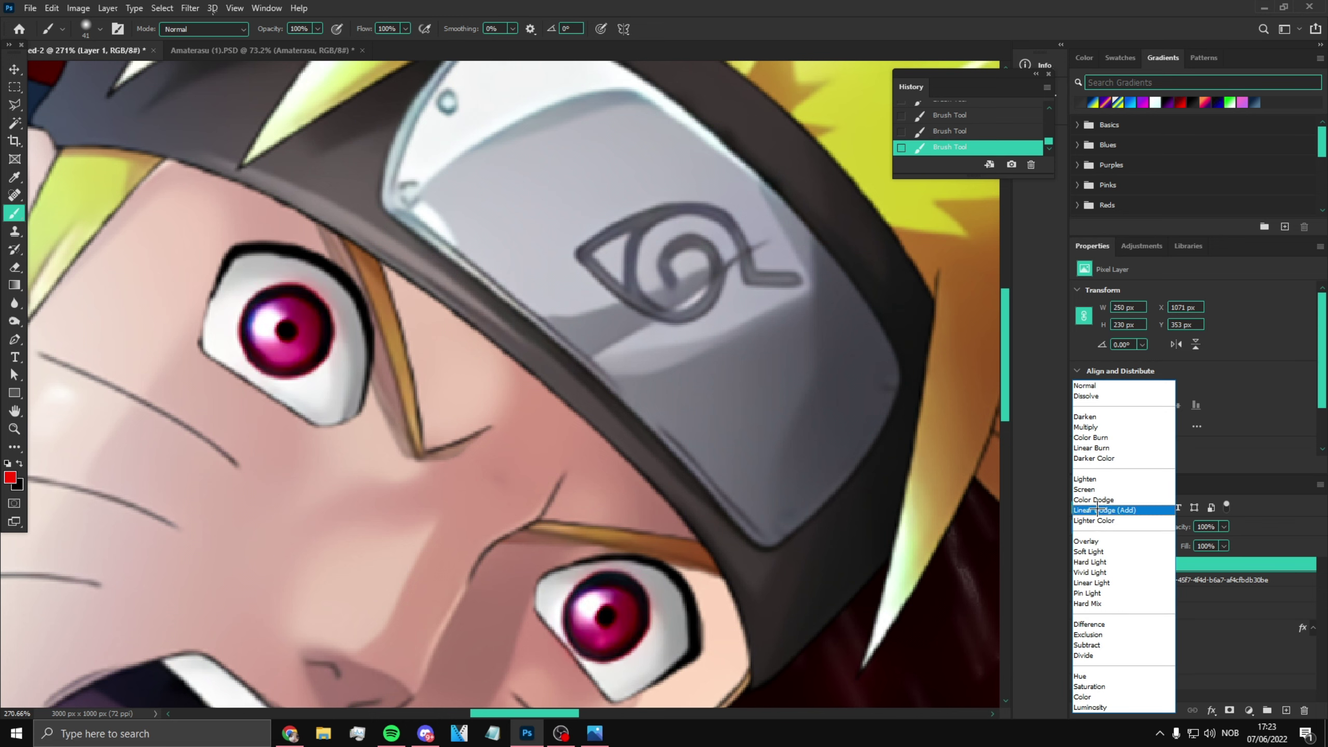
left_click(1111, 551)
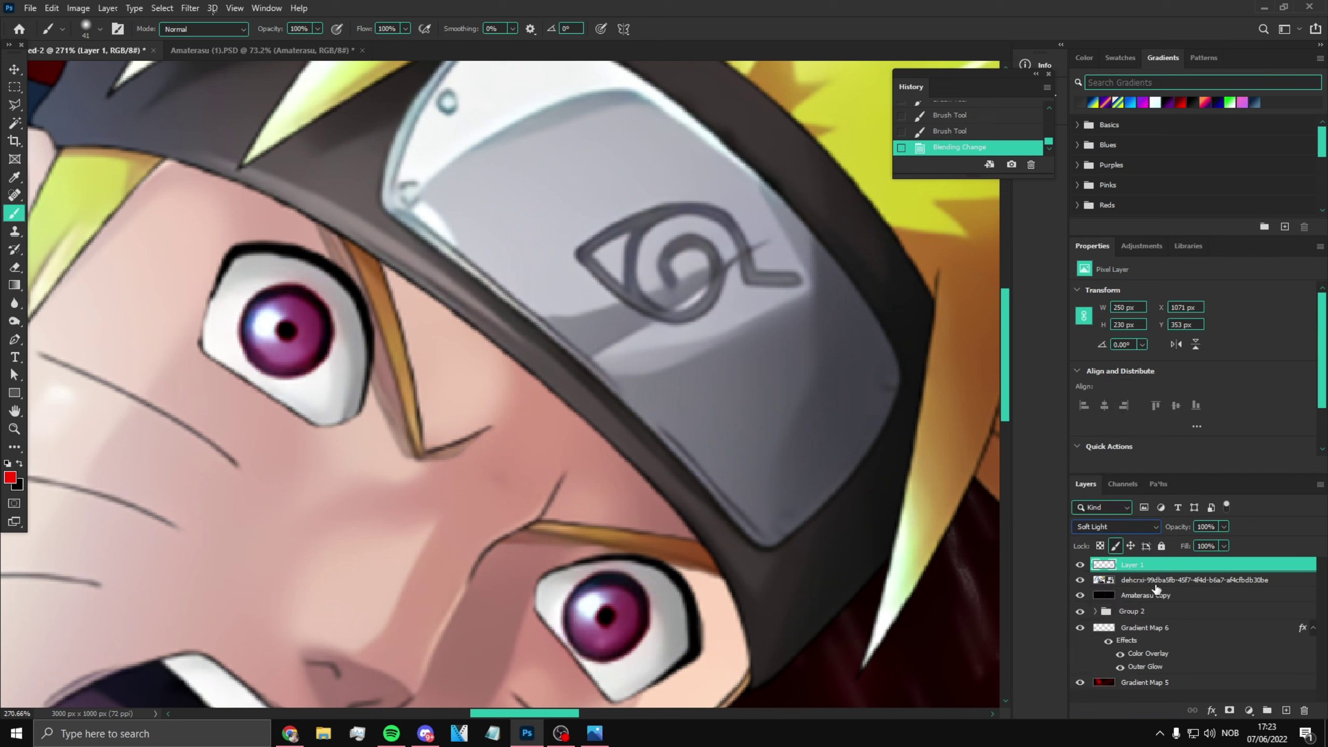
left_click(1107, 527)
left_click(1097, 397)
left_click(1109, 527)
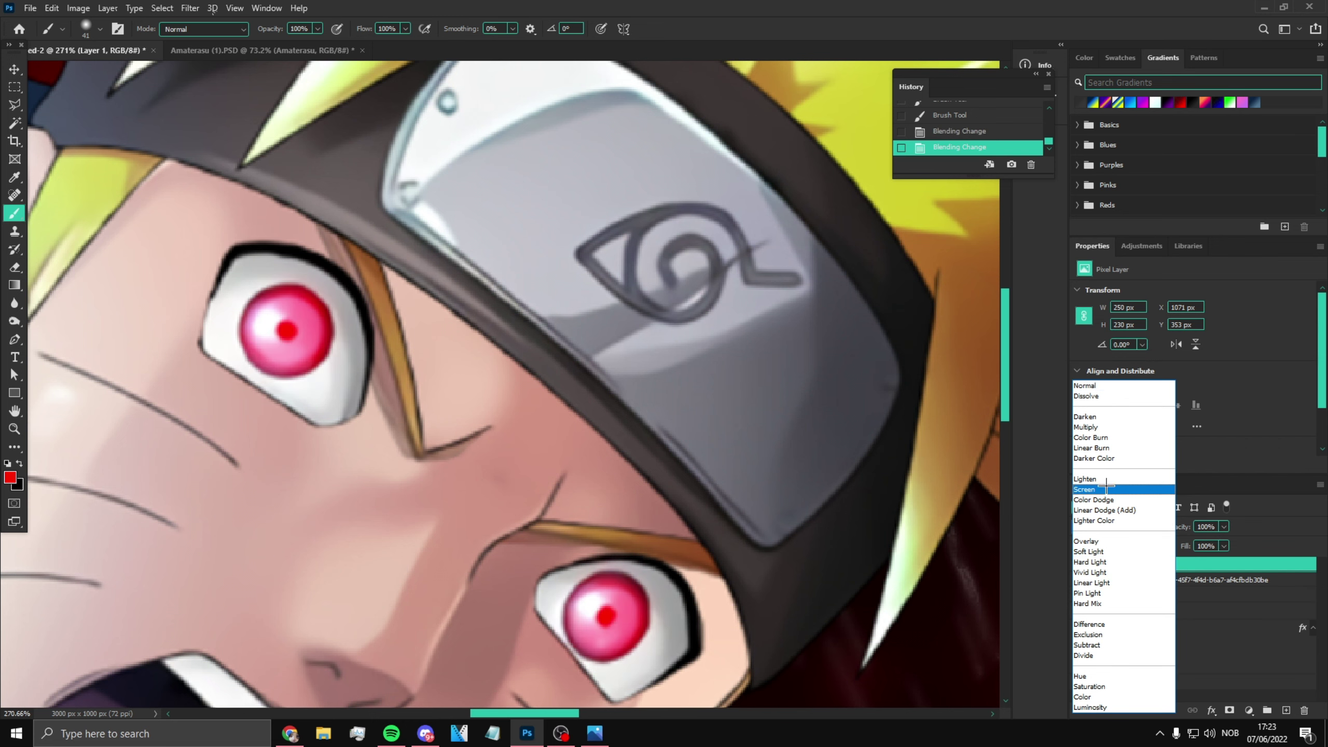
left_click(1124, 542)
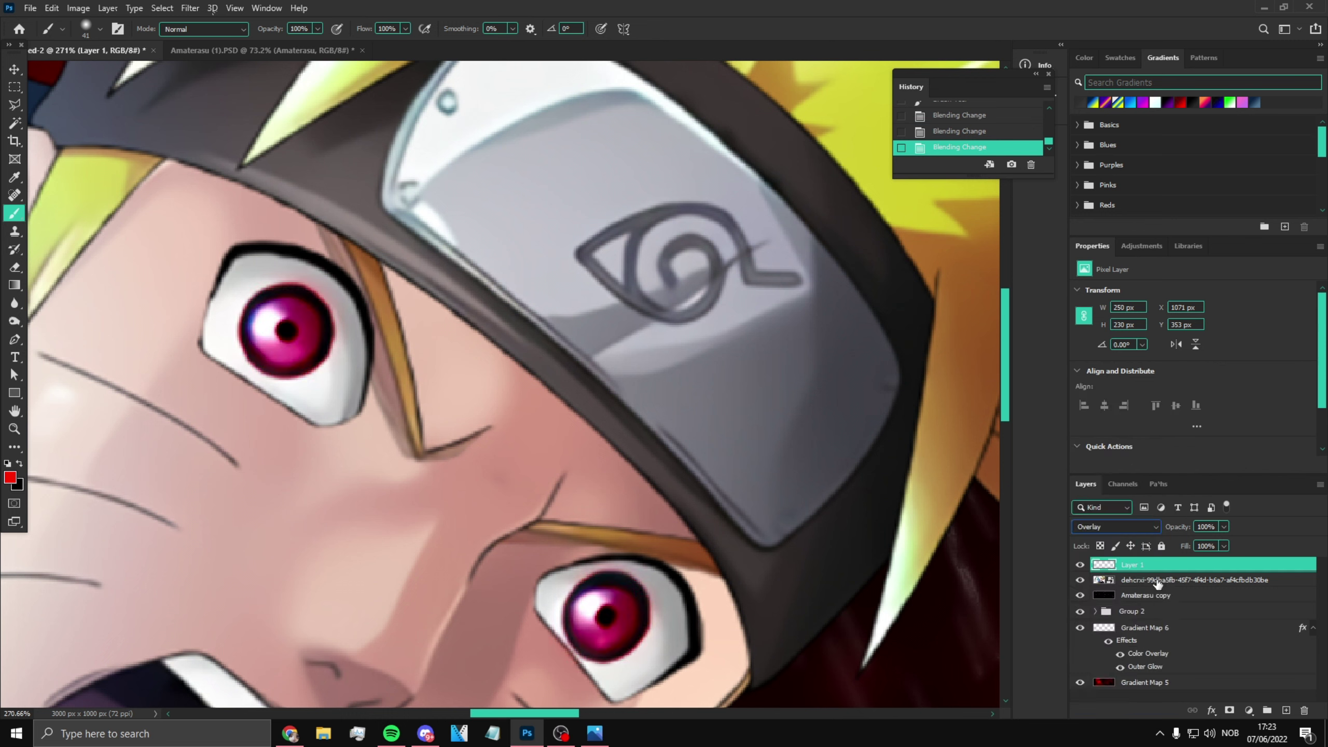
Step: Duplicate the Overlay iris layer and reduce the copy's opacity to 53%
key("ctrl+j")
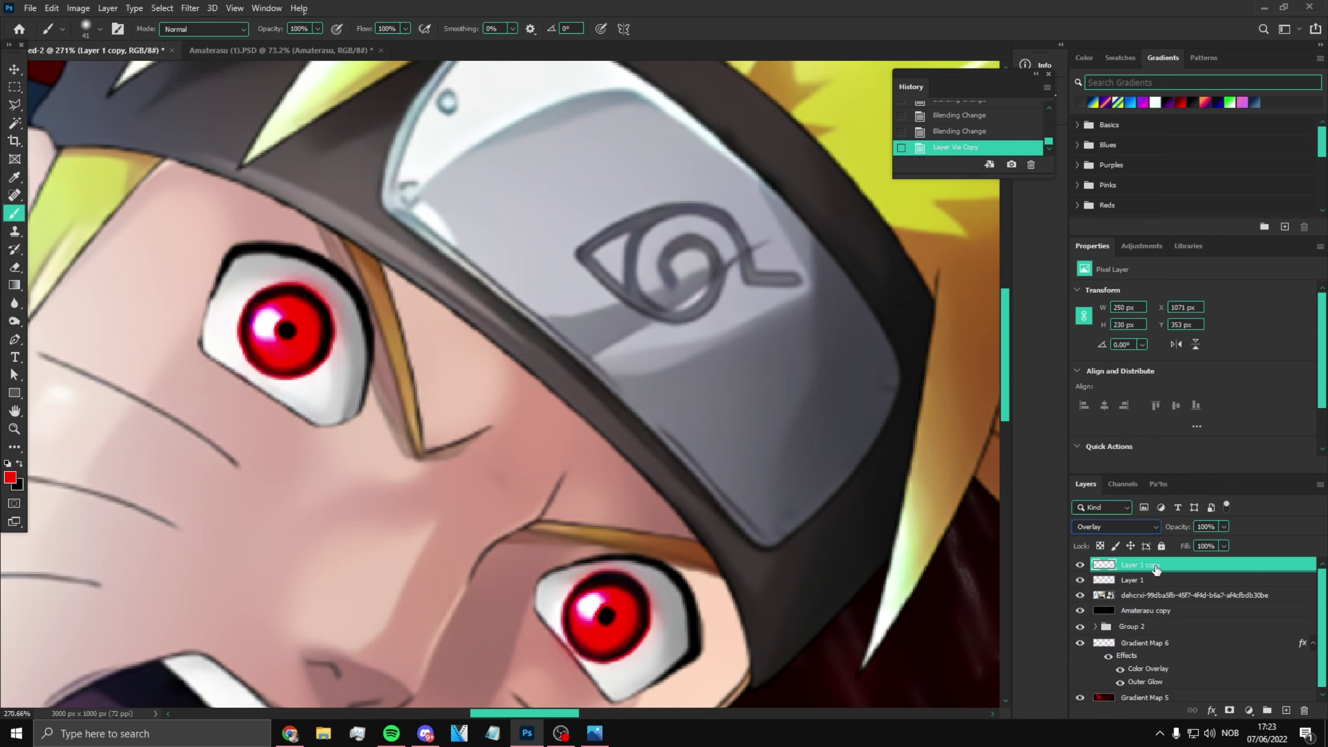
left_click(14, 429)
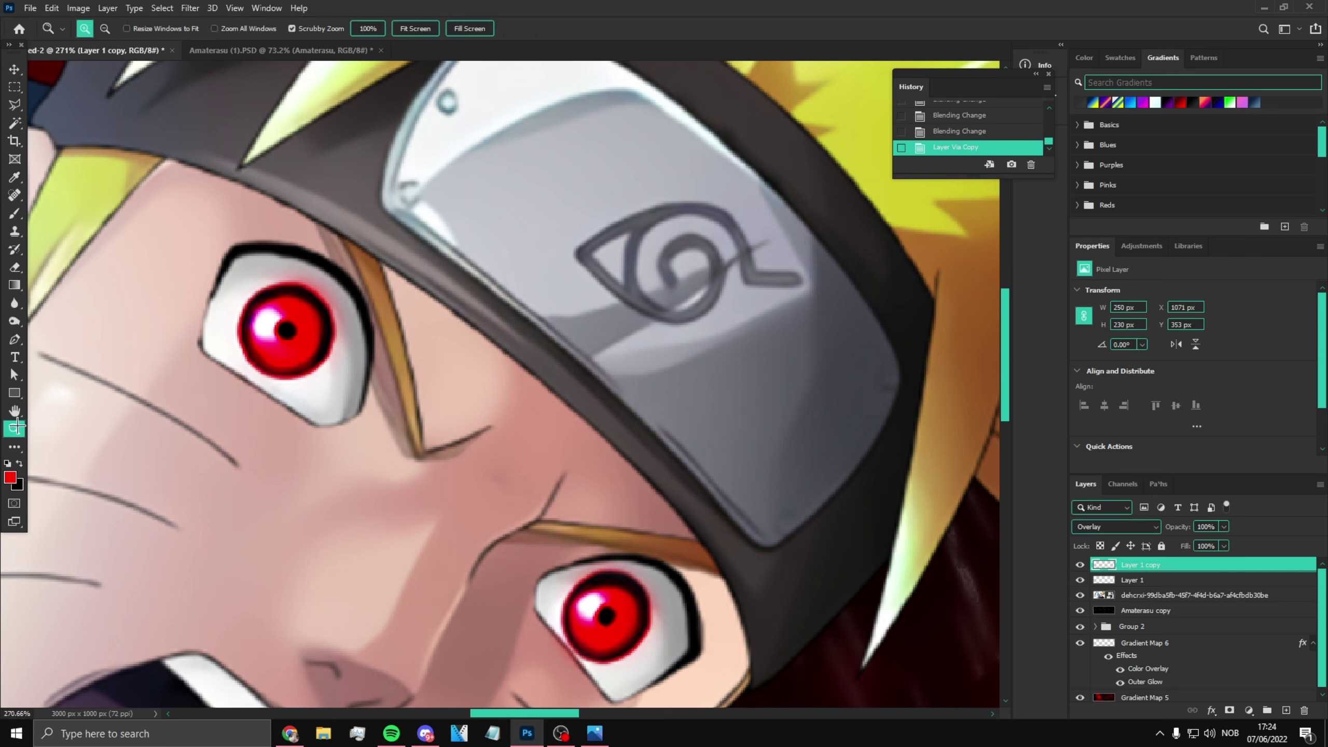
right_click(401, 441)
left_click(1224, 526)
left_click_drag(1223, 542, 1190, 541)
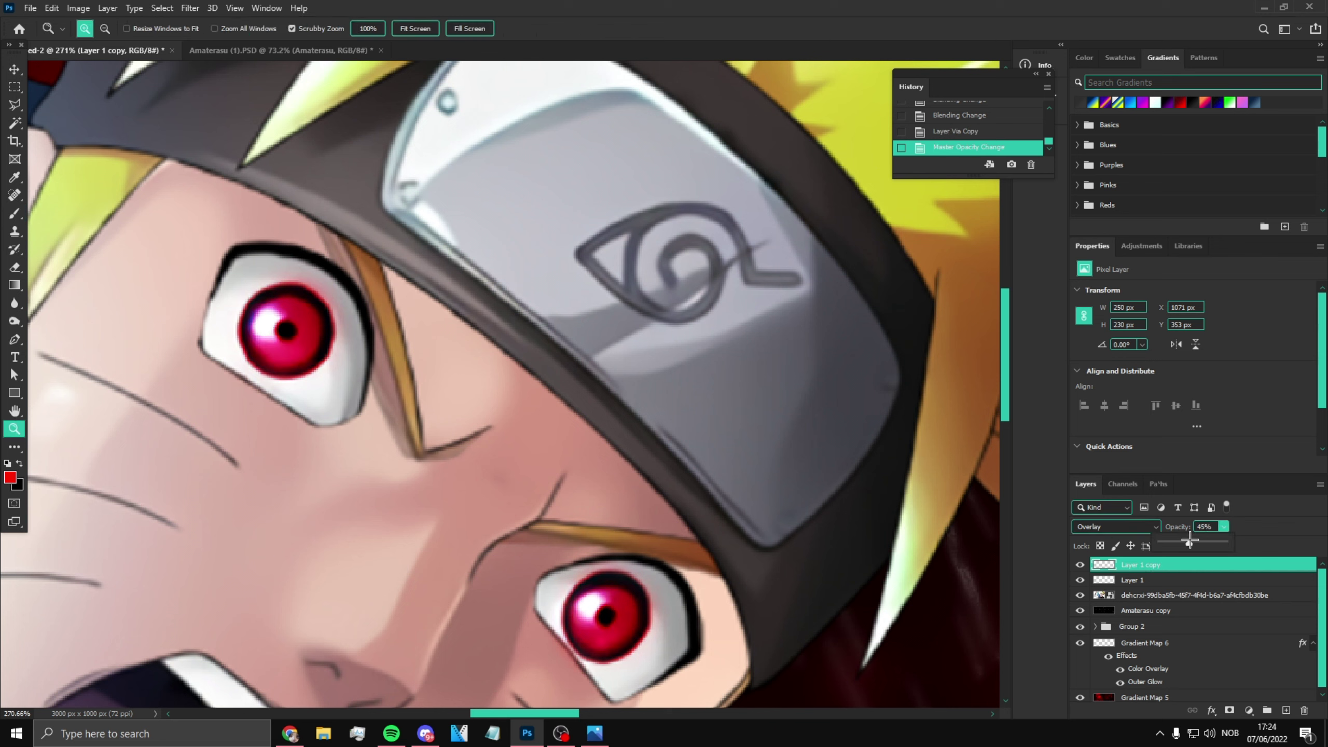
right_click(276, 429)
left_click(277, 437)
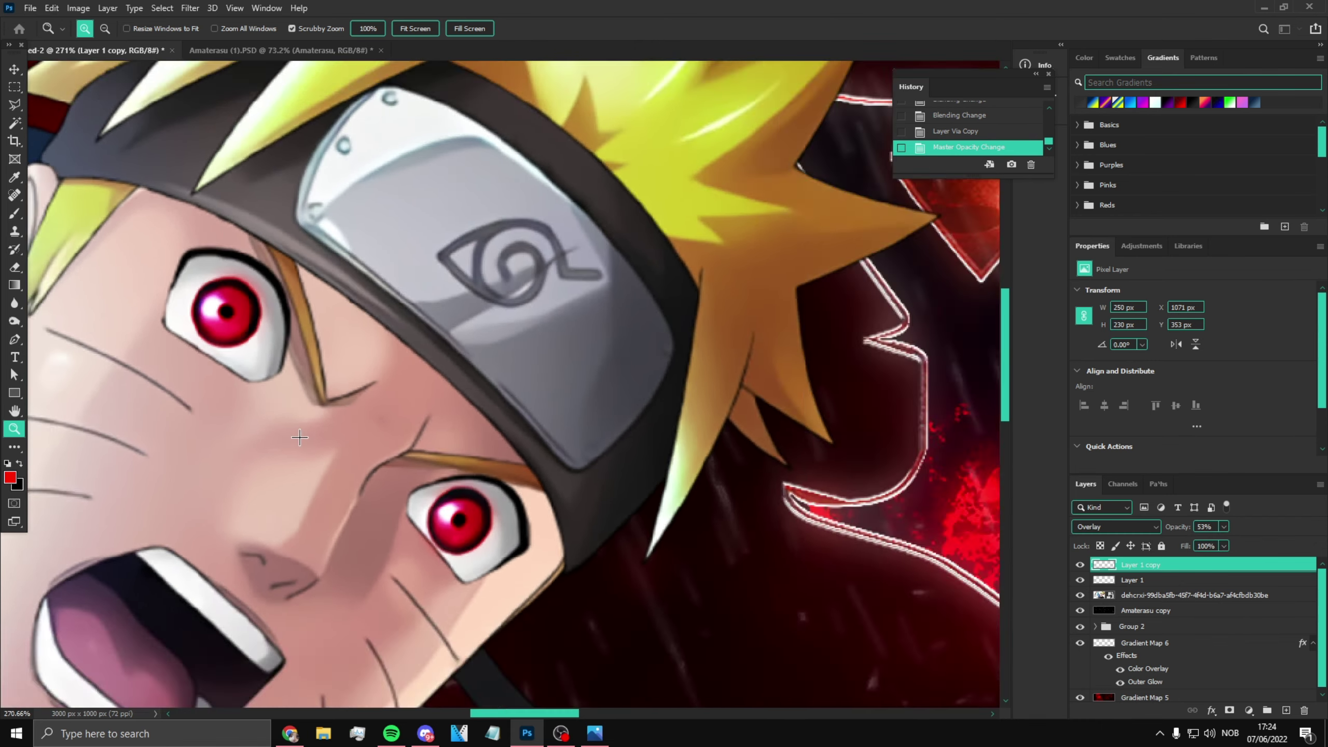
scroll(296, 387, "up", 1)
left_click(67, 296)
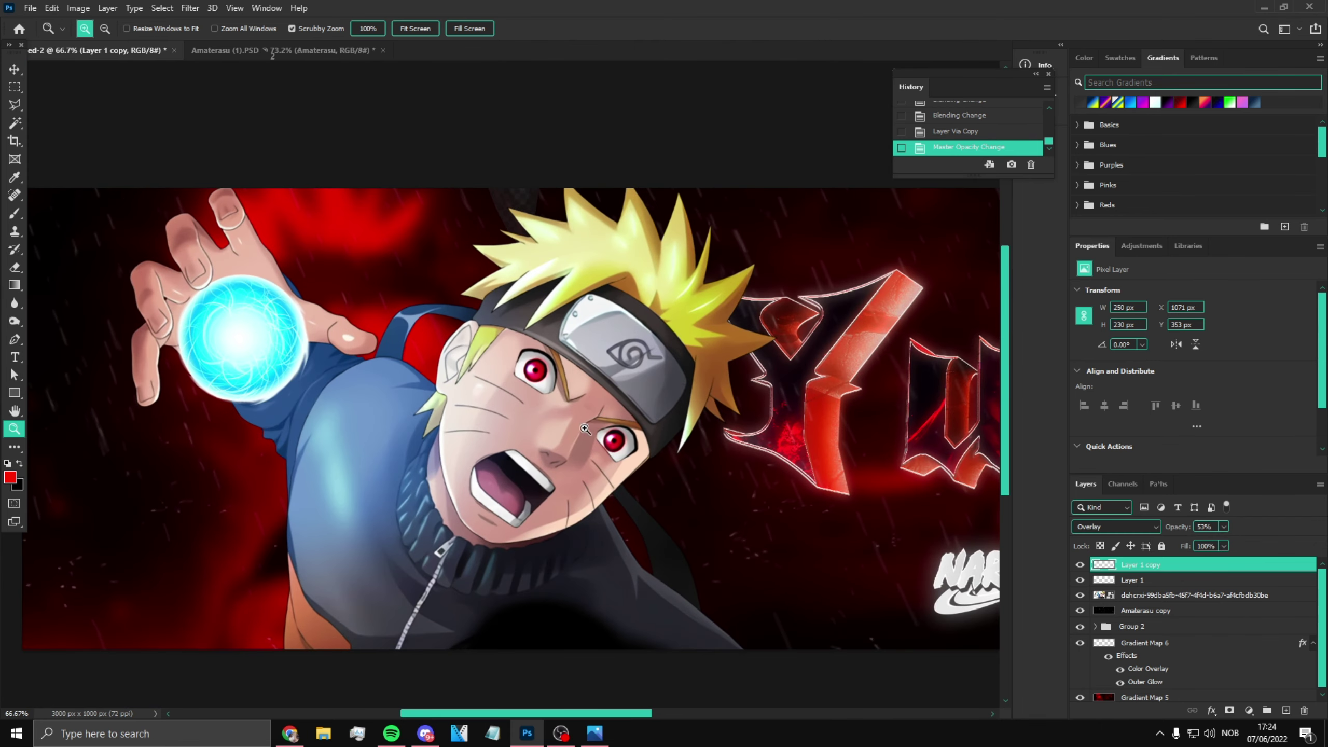
Step: Add another new layer and dab a soft red spot over each eye with a 149 px brush
left_click(582, 417)
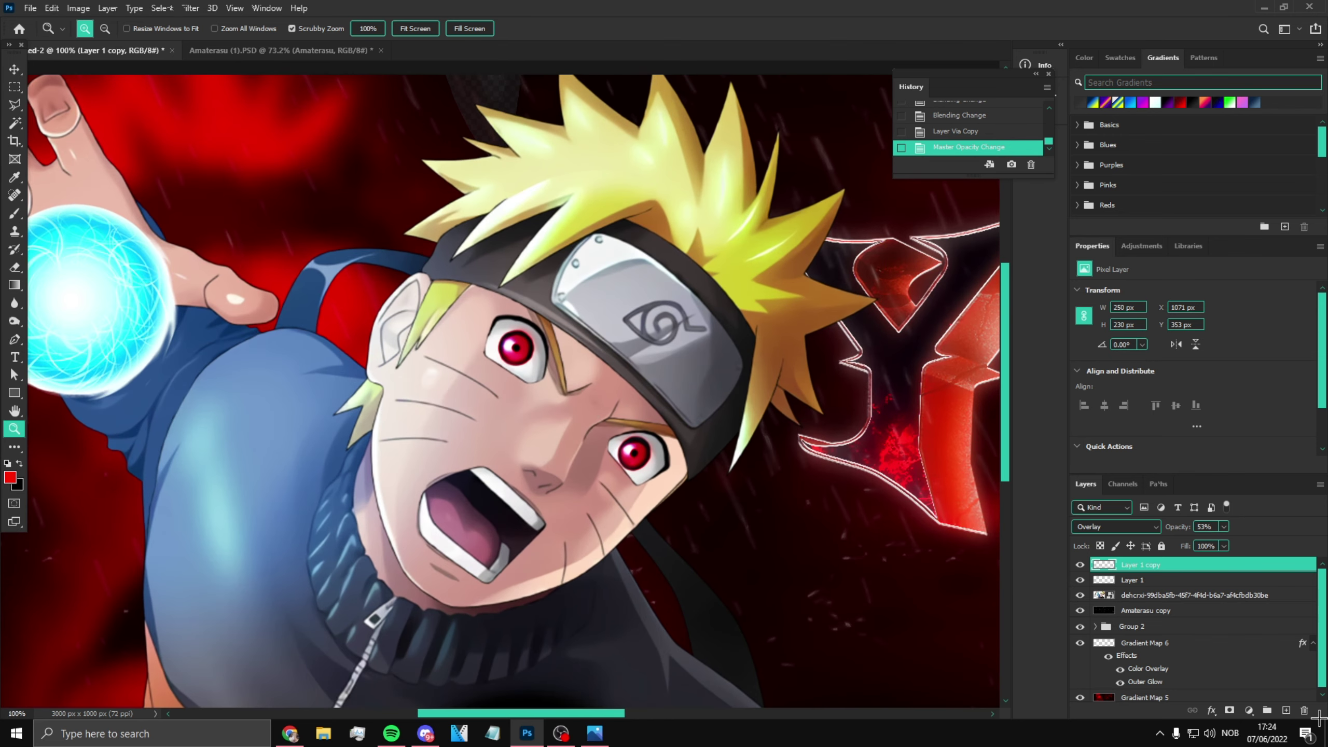
left_click(1285, 710)
left_click(14, 212)
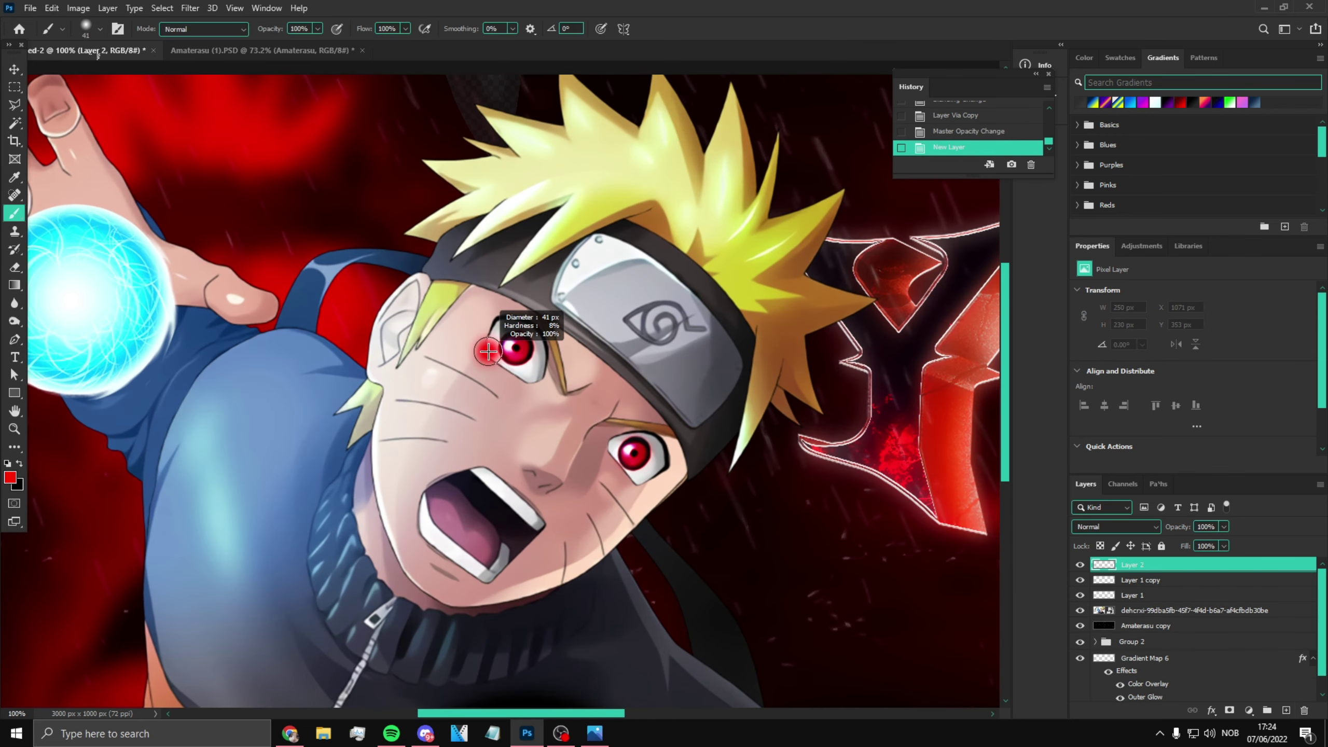
left_click(504, 348)
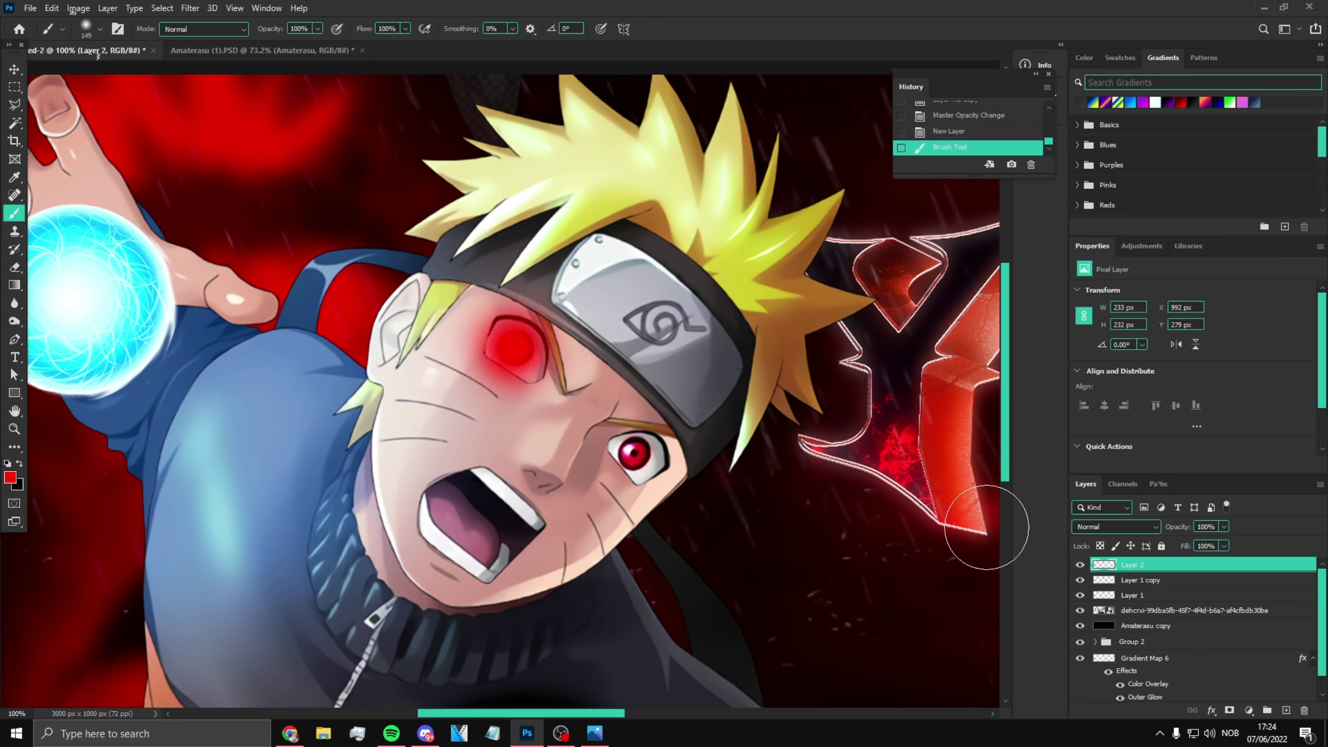
left_click(641, 455)
Step: Set the eye glow layer's blend mode to Screen and its opacity to about 35%
left_click(1099, 526)
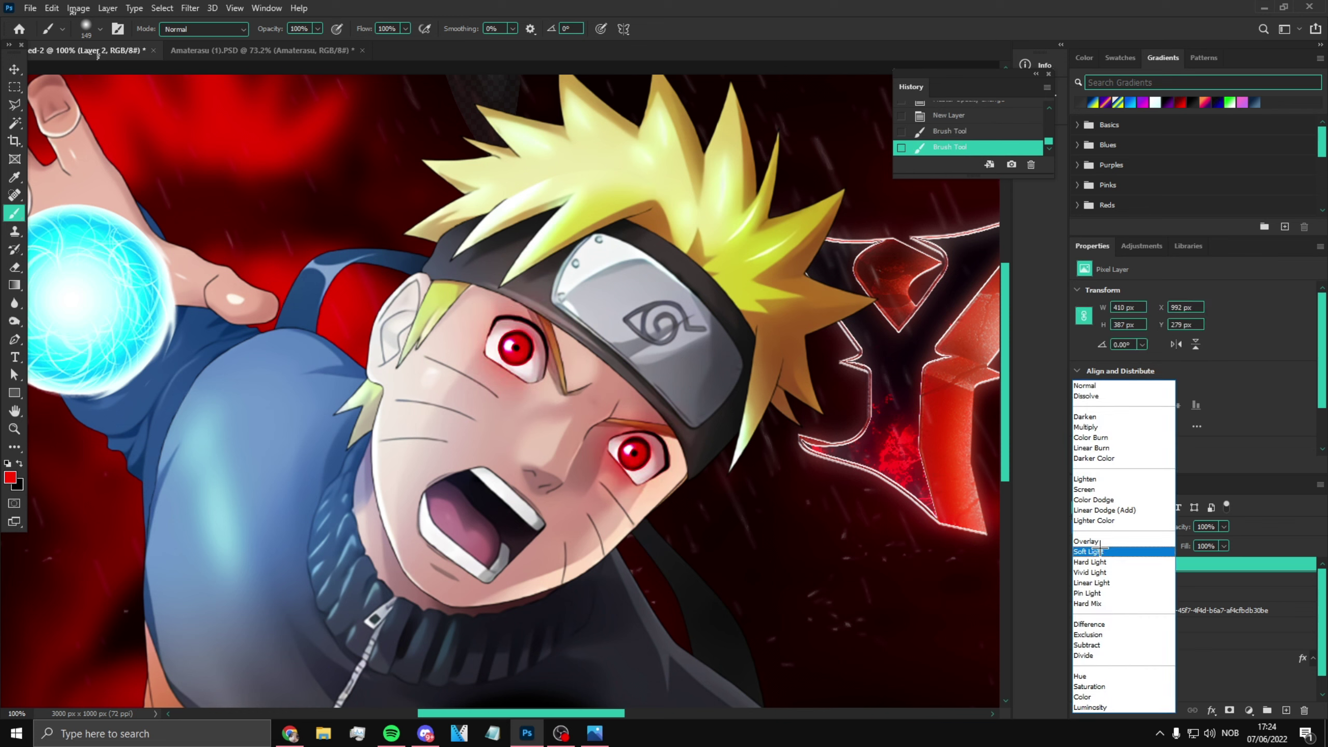
left_click(1099, 489)
left_click_drag(1223, 526, 1189, 542)
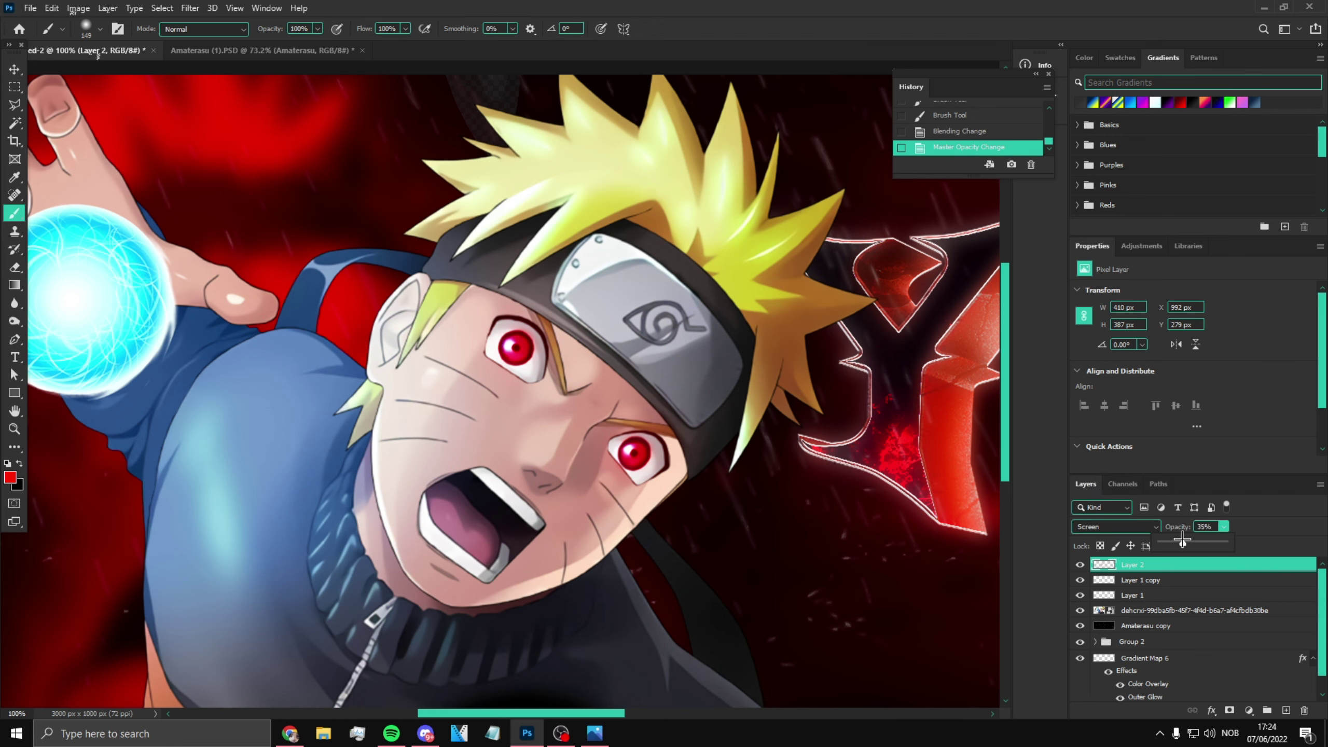
Step: Add a new layer and dab a larger soft red spot over each eye
scroll(609, 440, "down", 2)
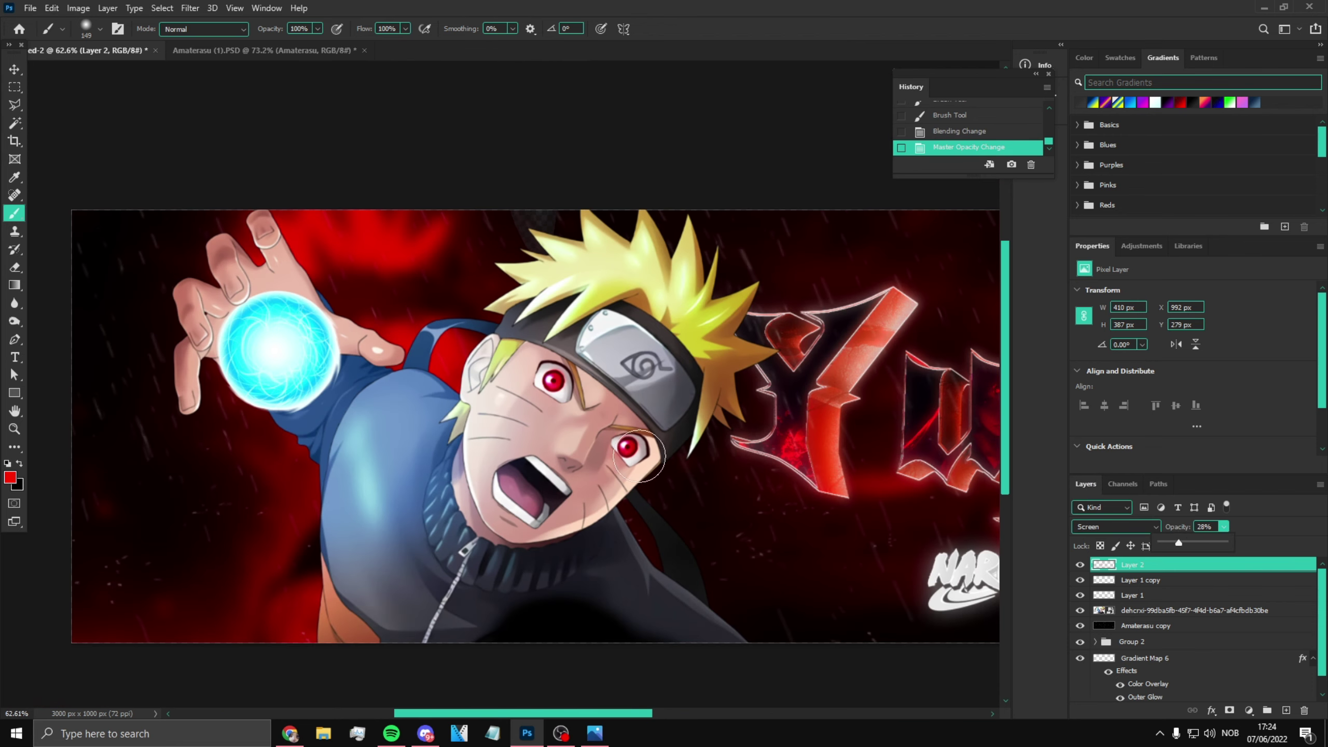
left_click(1284, 710)
right_click(626, 422)
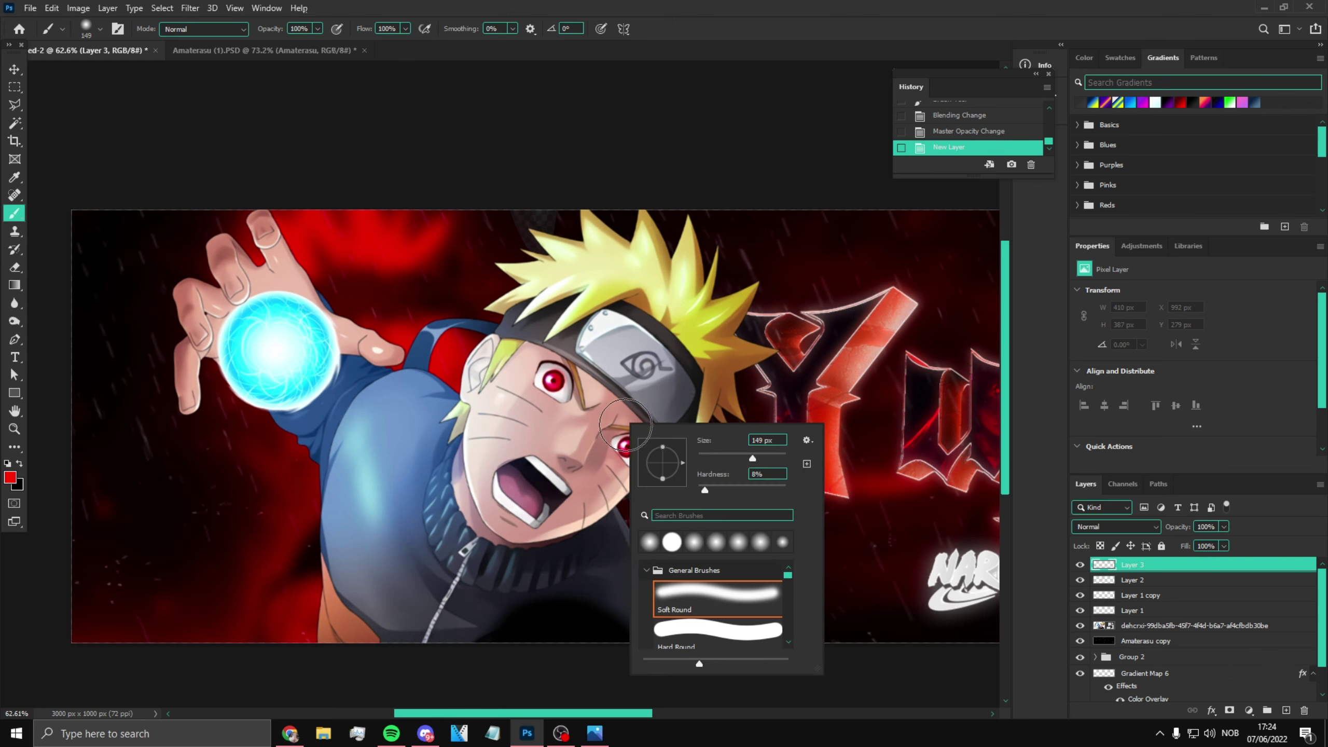
left_click_drag(608, 432, 626, 438)
left_click(630, 443)
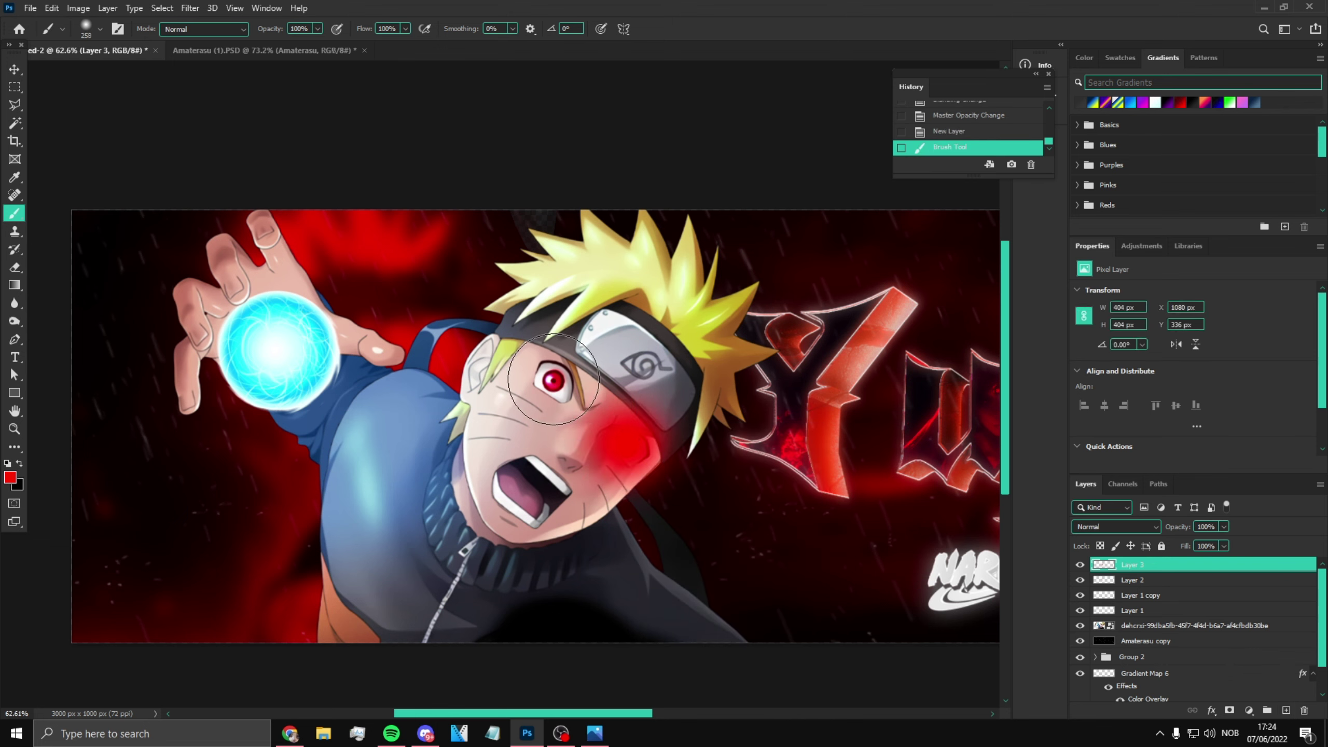
left_click(553, 375)
Step: Apply a Gaussian Blur with a 52.4 px radius to the large red eye spots
left_click(190, 8)
left_click(190, 7)
left_click(190, 8)
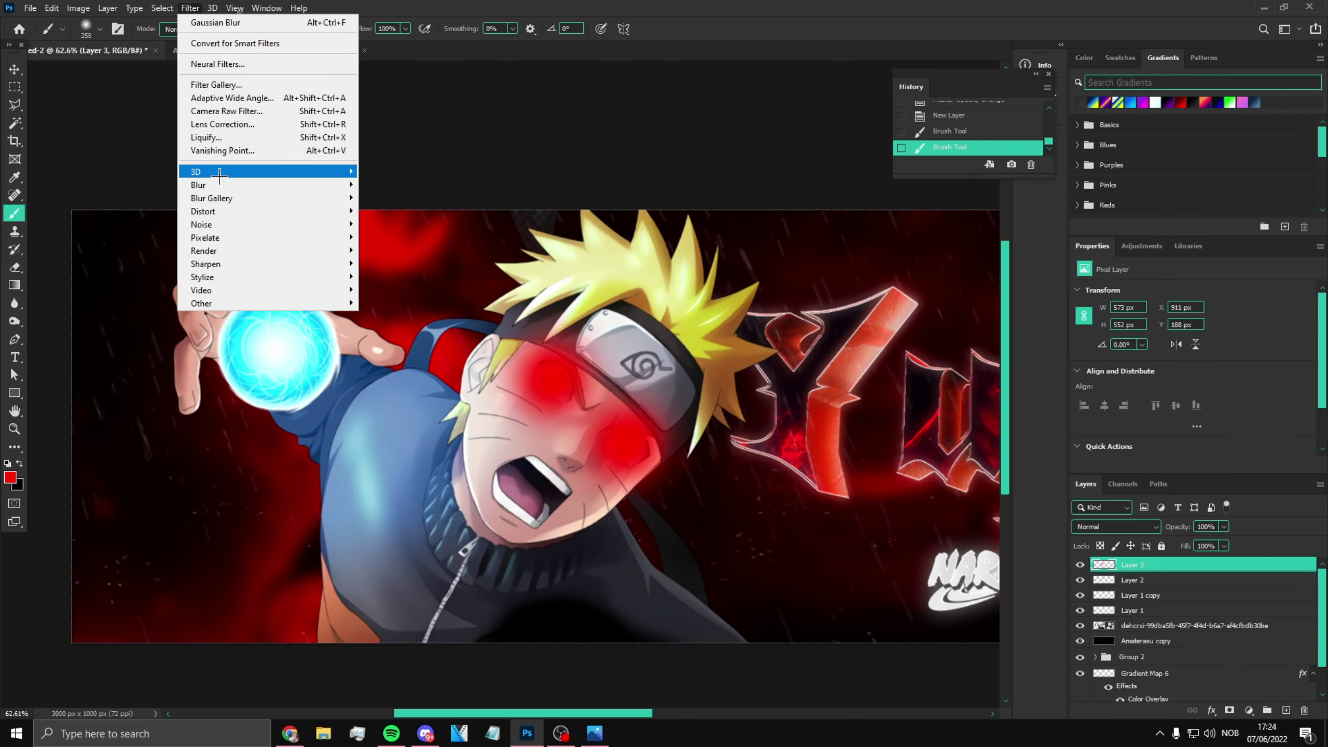
mouse_move(309, 184)
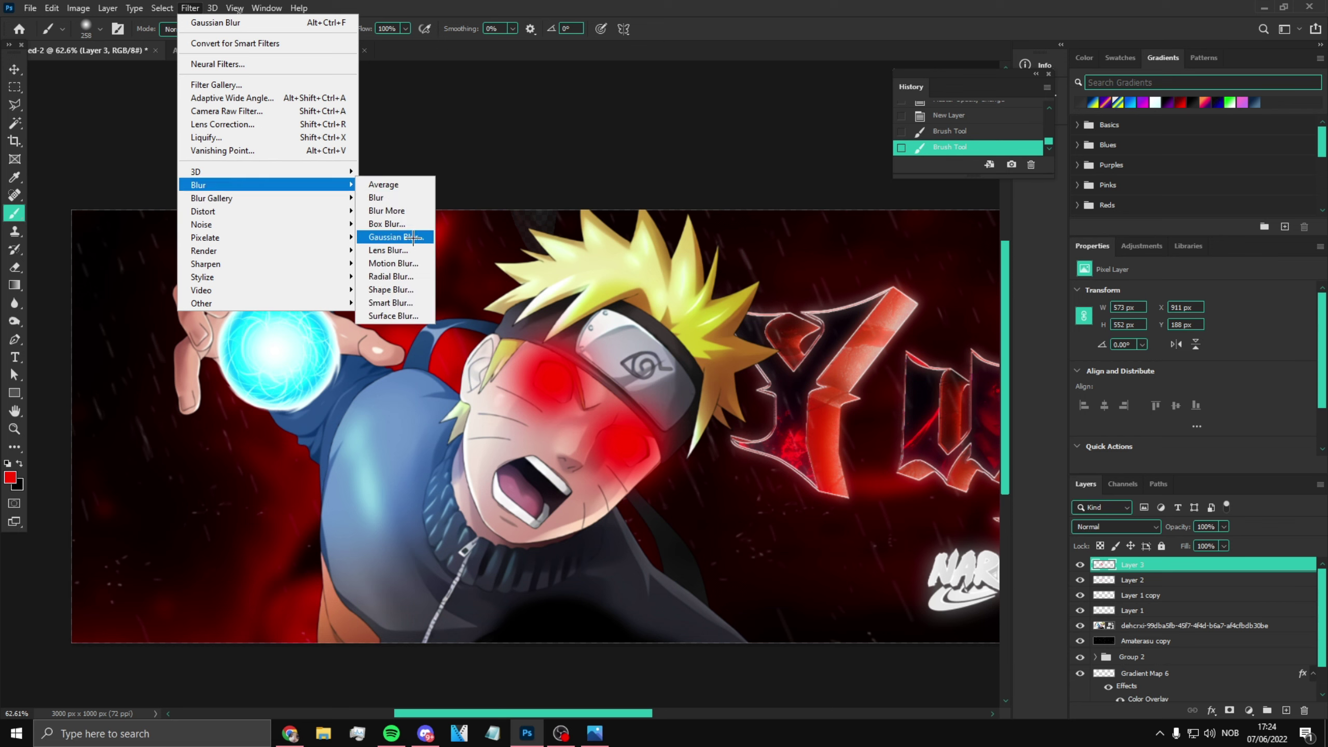
left_click(394, 238)
left_click_drag(974, 475, 1002, 475)
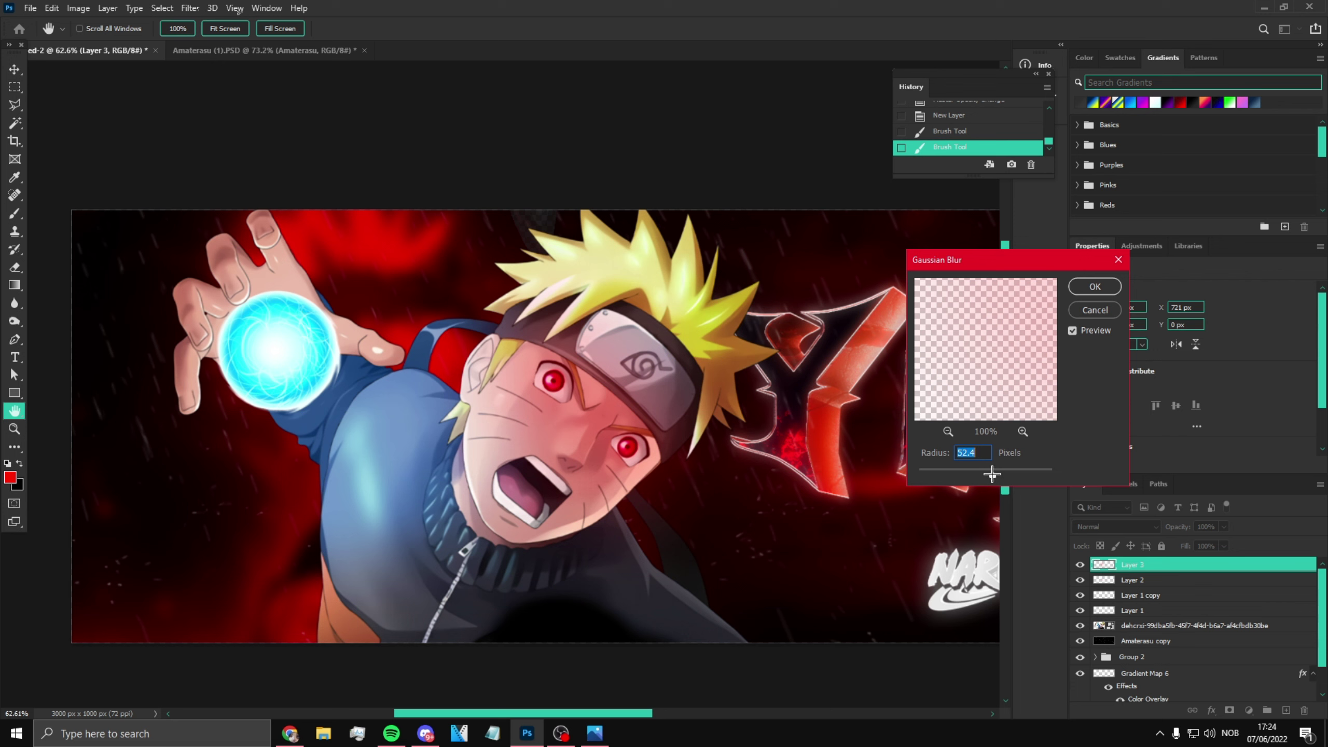
left_click(1086, 285)
Step: Try the blurred eye spots at 37% opacity and delete their layer
left_click(1223, 526)
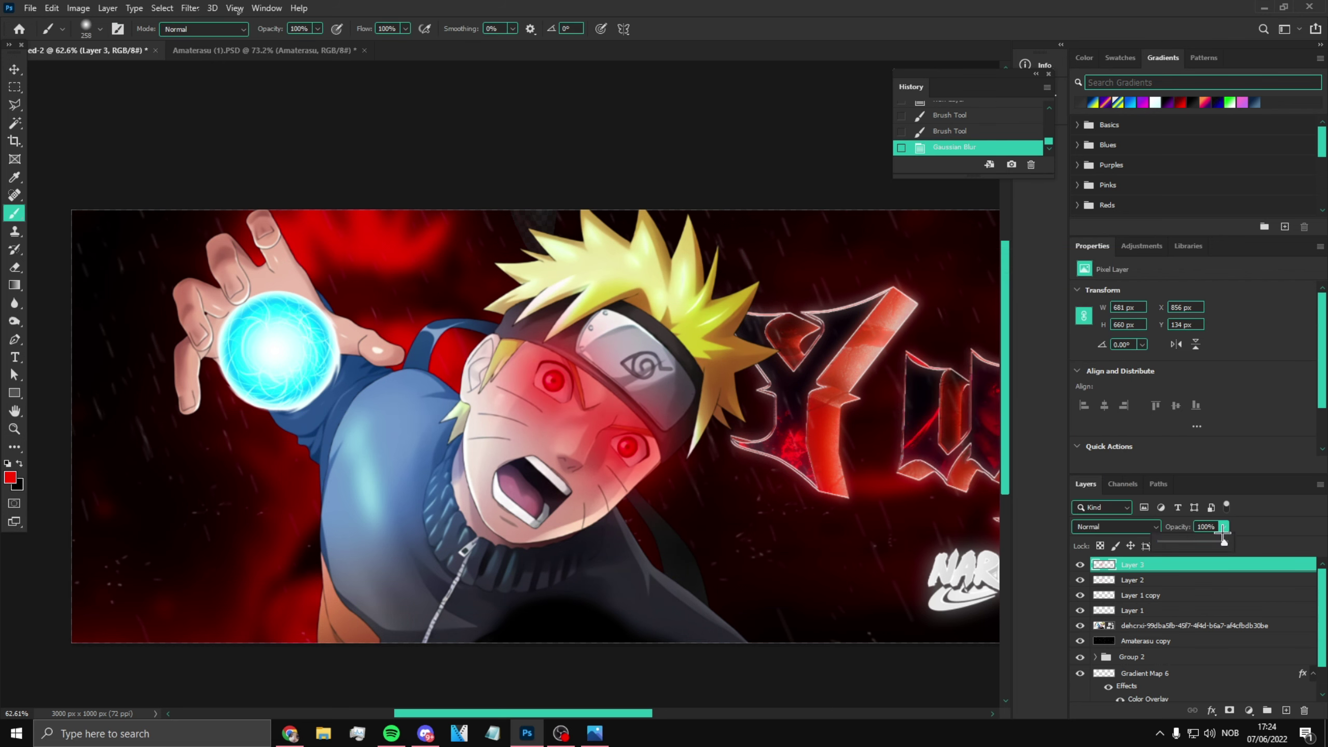
left_click(1187, 543)
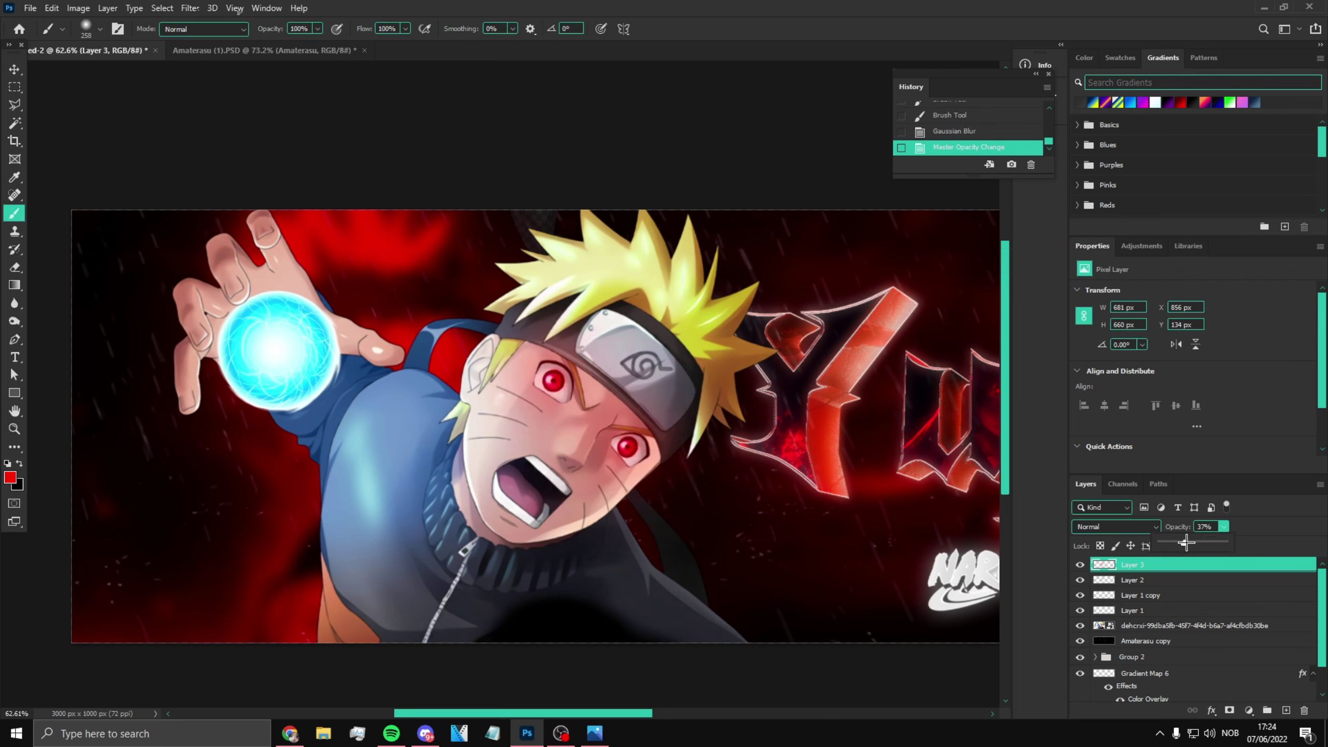
left_click(1142, 595)
left_click(1143, 583)
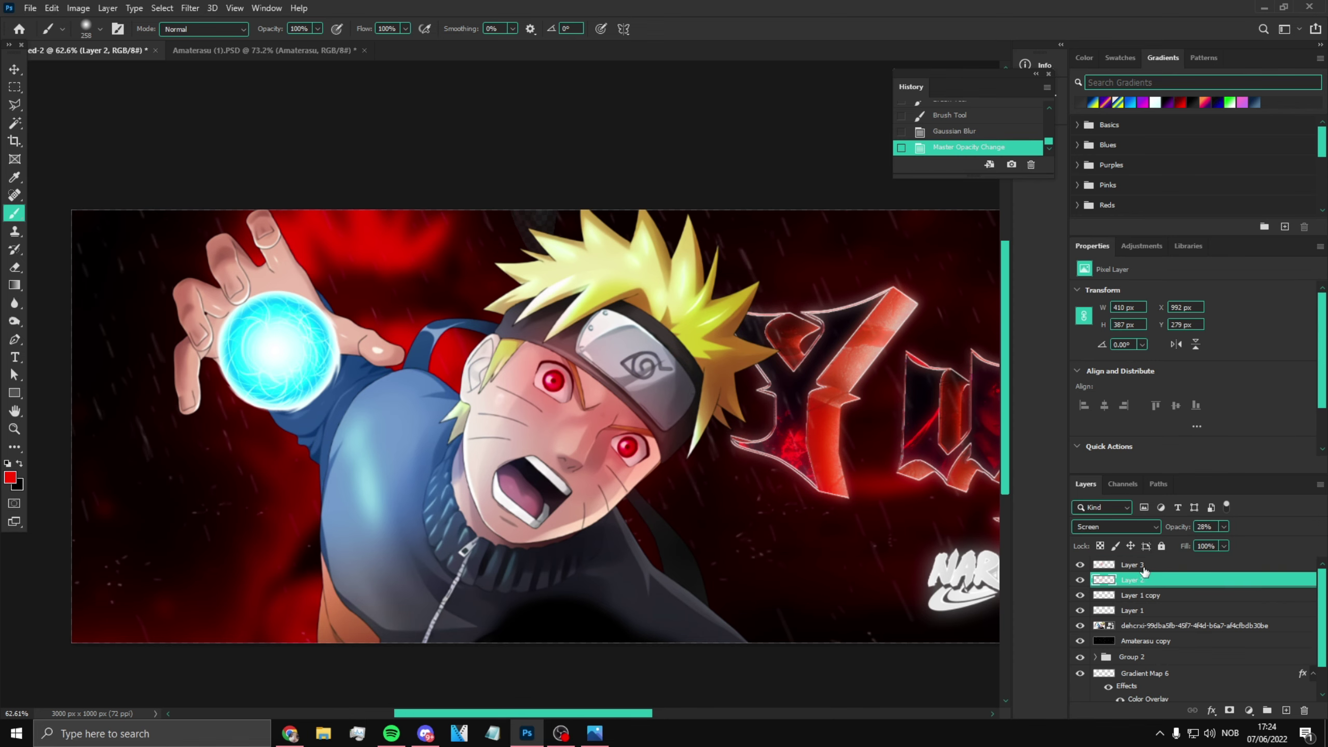
left_click(1145, 569)
key("Delete")
Step: Add a new layer and cover the blue energy ball in the hand with soft red brush dabs
scroll(146, 256, "up", 5)
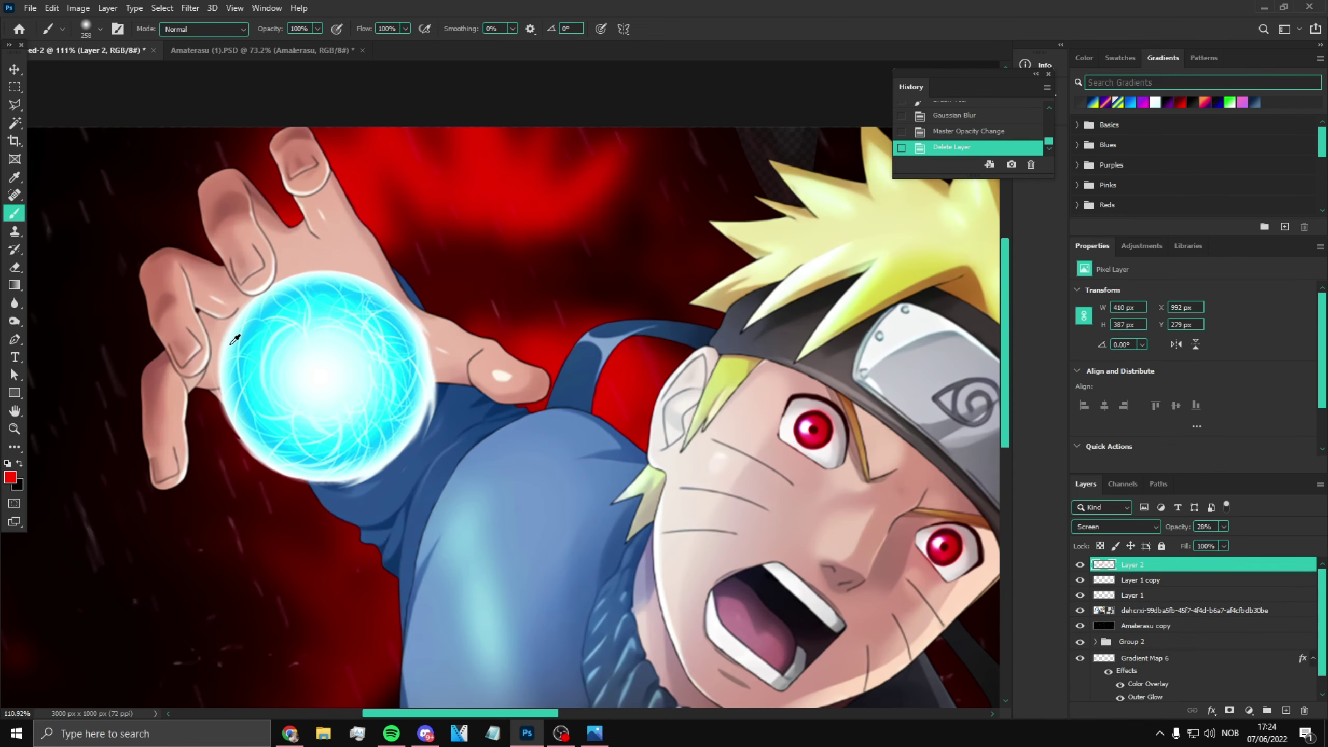
left_click(1285, 711)
scroll(377, 394, "up", 3)
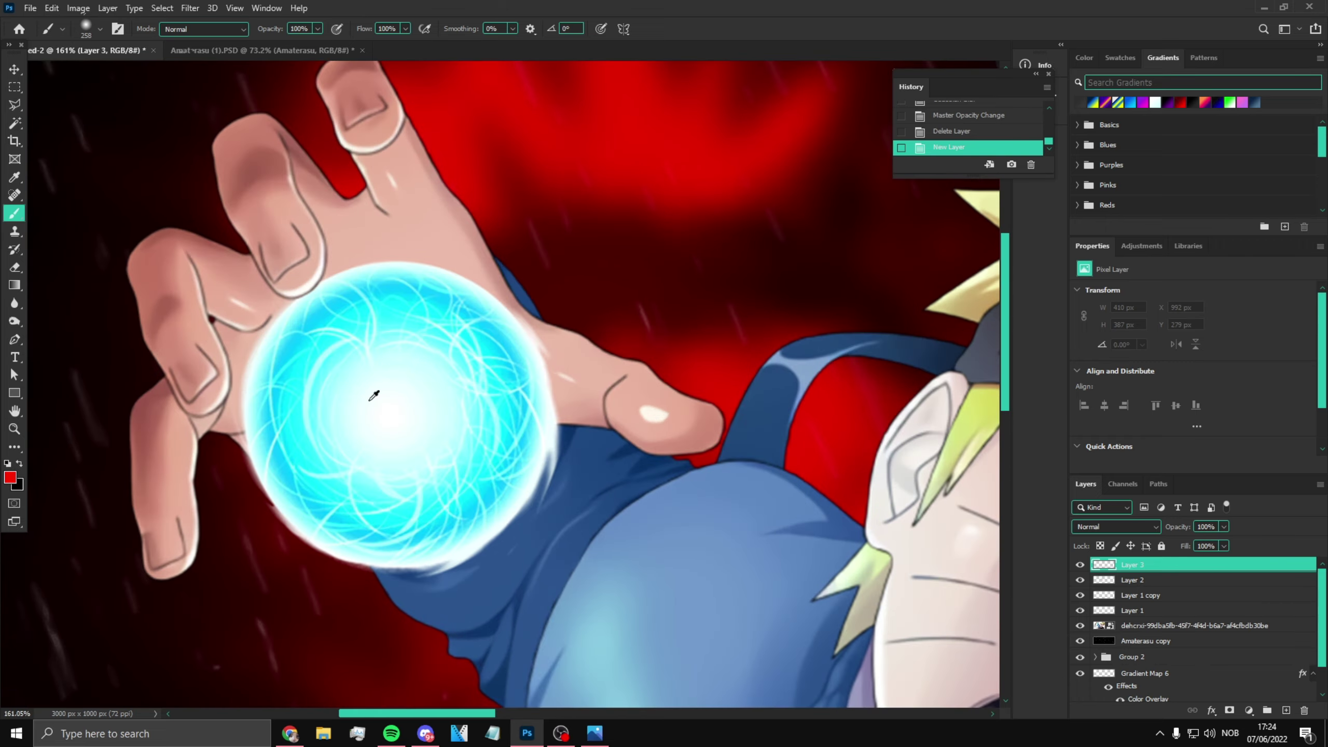
left_click(397, 419)
left_click(397, 418)
left_click(398, 418)
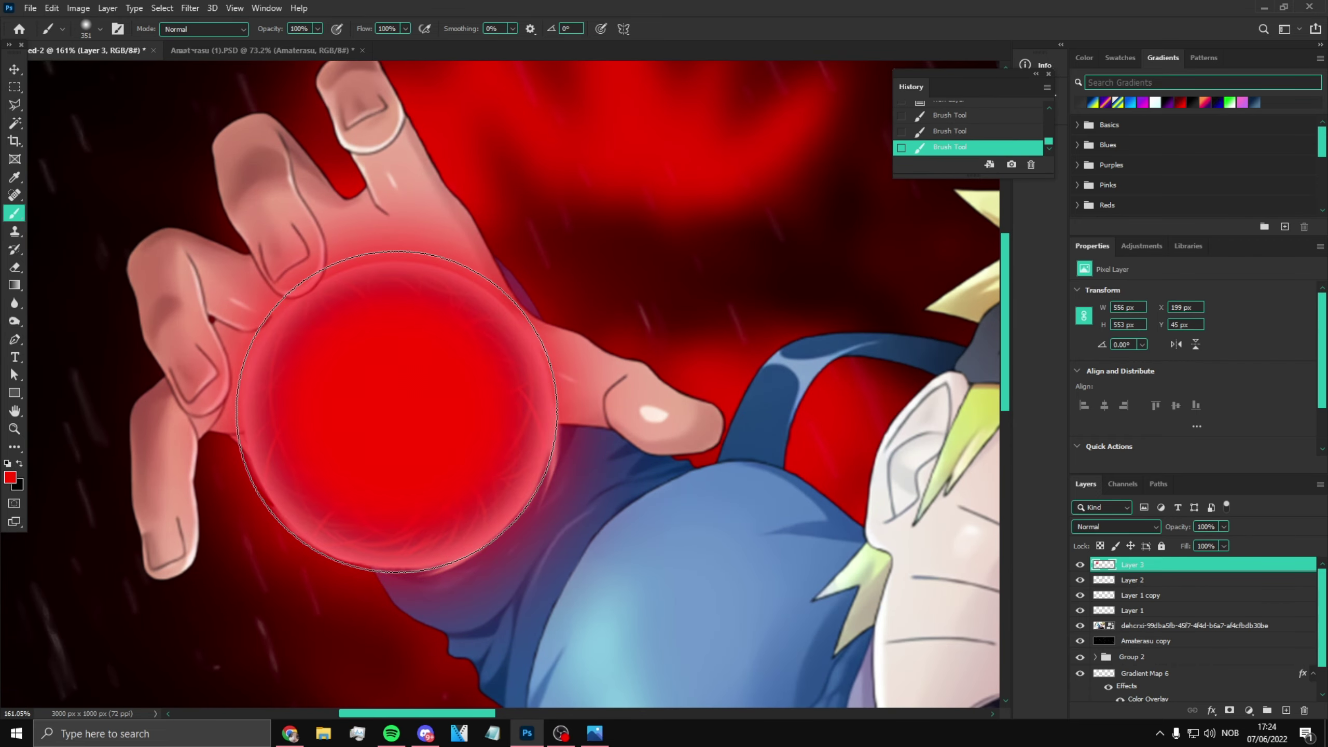
Step: Try tinting the ball by setting the red dab layer to Overlay and duplicating it repeatedly
left_click(1119, 526)
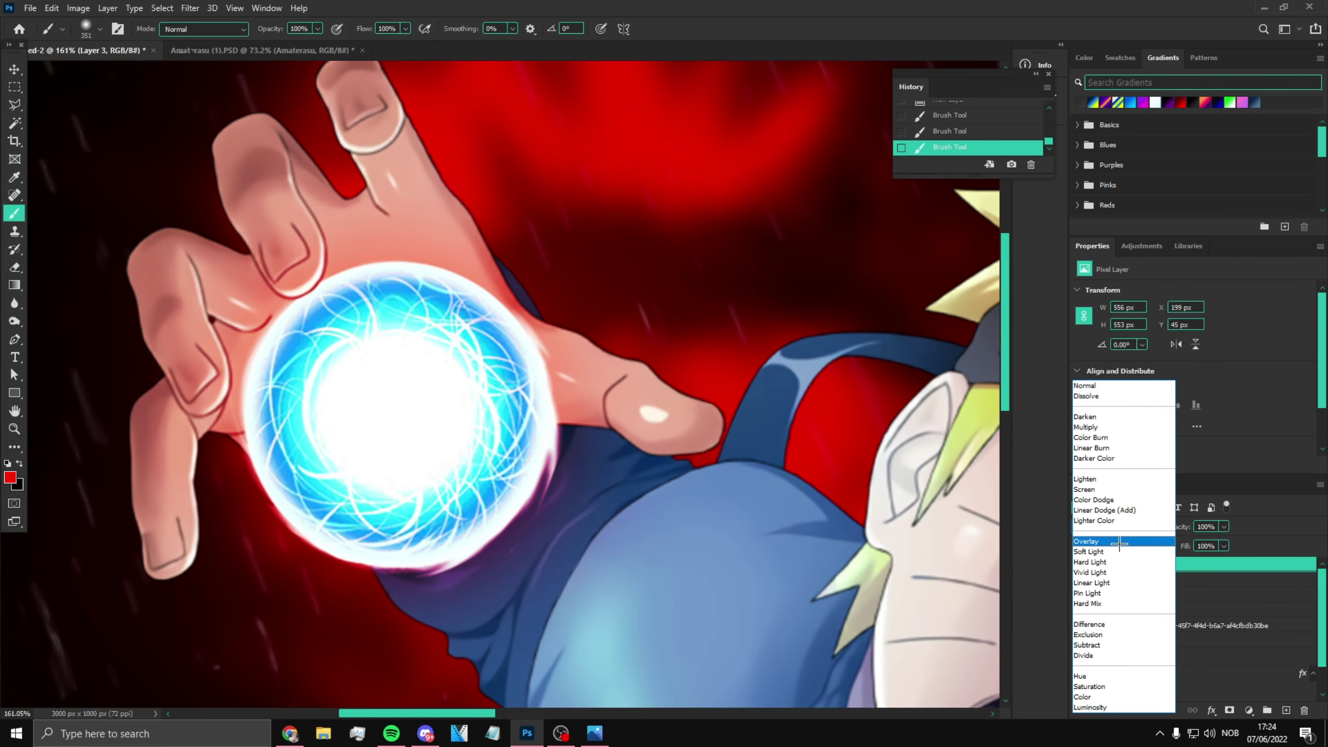
left_click(1122, 540)
key("ctrl+j")
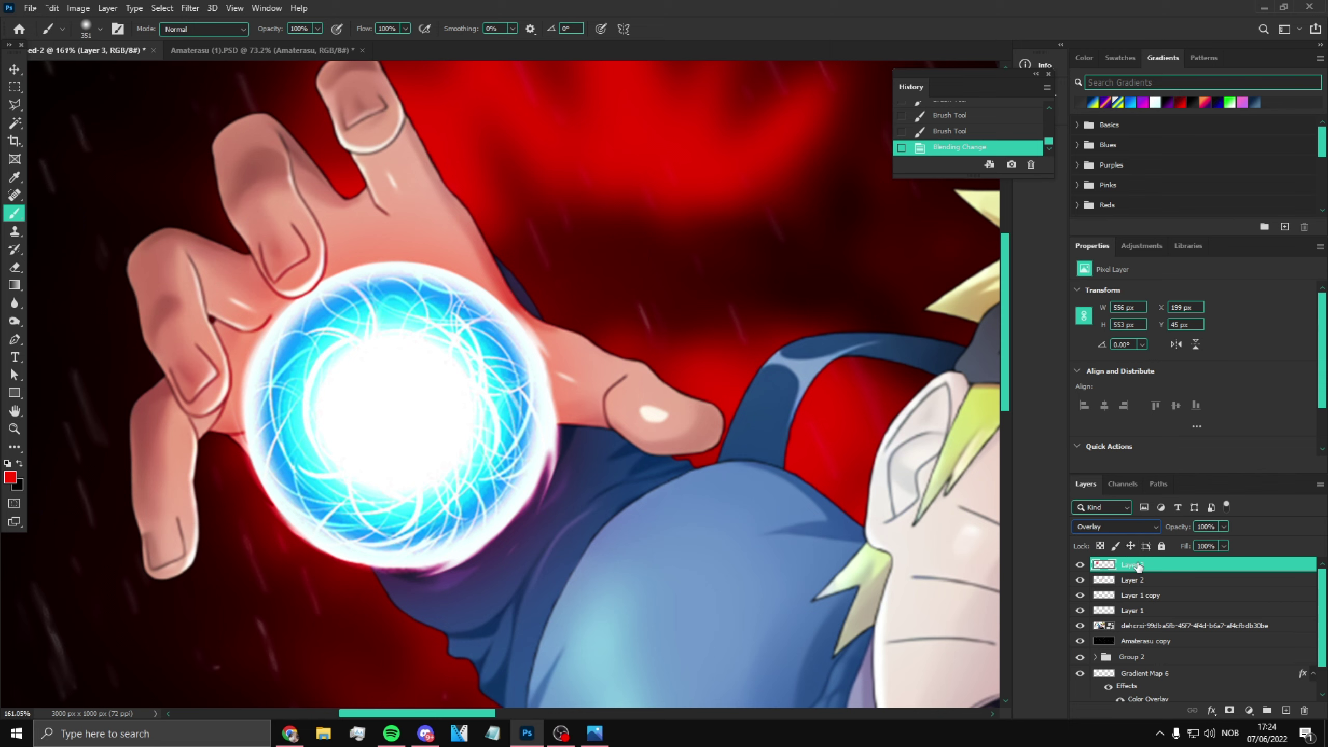
key("ctrl+j")
key("ctrl+j")
key("ctrl+j")
key("ctrl+j")
key("ctrl+j")
key("ctrl+j")
key("ctrl+j")
key("ctrl+j")
key("ctrl+j")
key("ctrl+j")
key("ctrl+j")
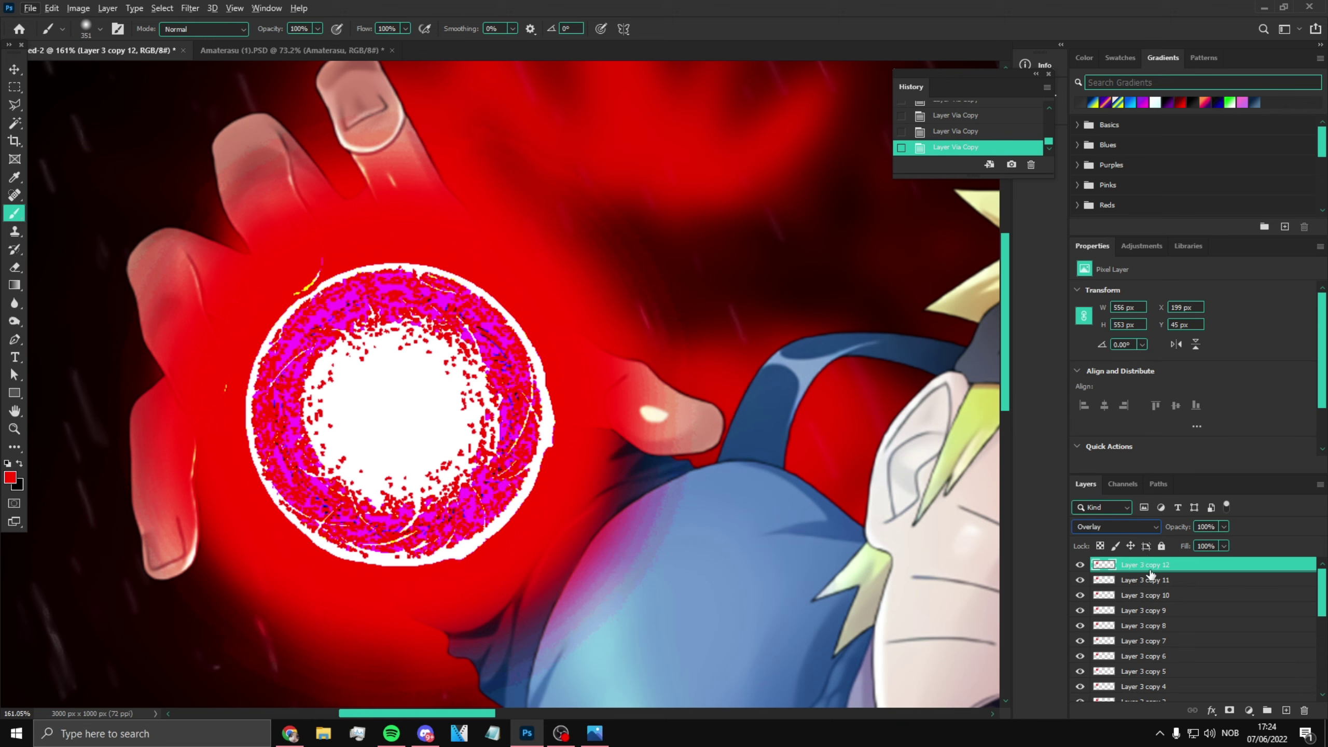
Step: Undo the layer duplicates, the Overlay blending and the red dabs over the energy ball
key("ctrl+z")
key("ctrl+z")
key("ctrl+z")
key("ctrl+z")
key("ctrl+z")
key("ctrl+z")
key("ctrl+z")
key("ctrl+z")
key("ctrl+z")
key("ctrl+z")
key("ctrl+z")
key("ctrl+z")
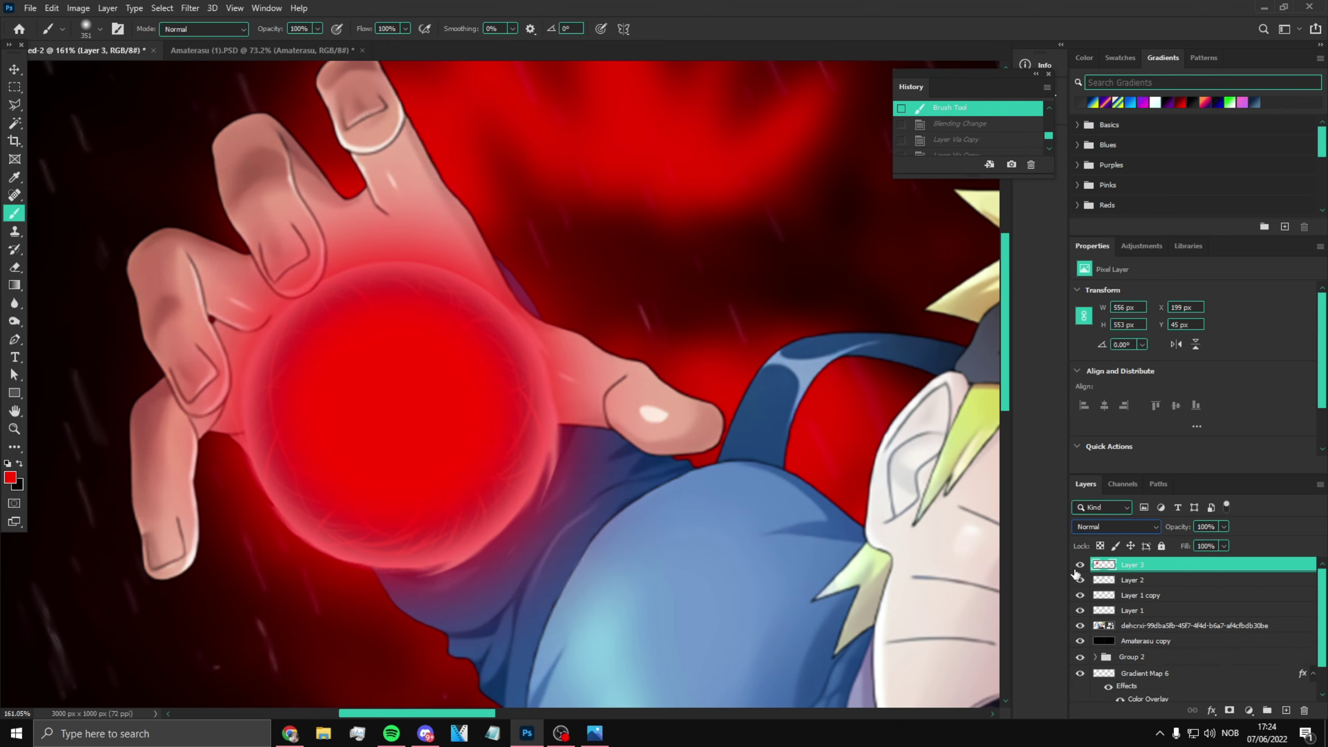
key("ctrl+z")
key("ctrl+z")
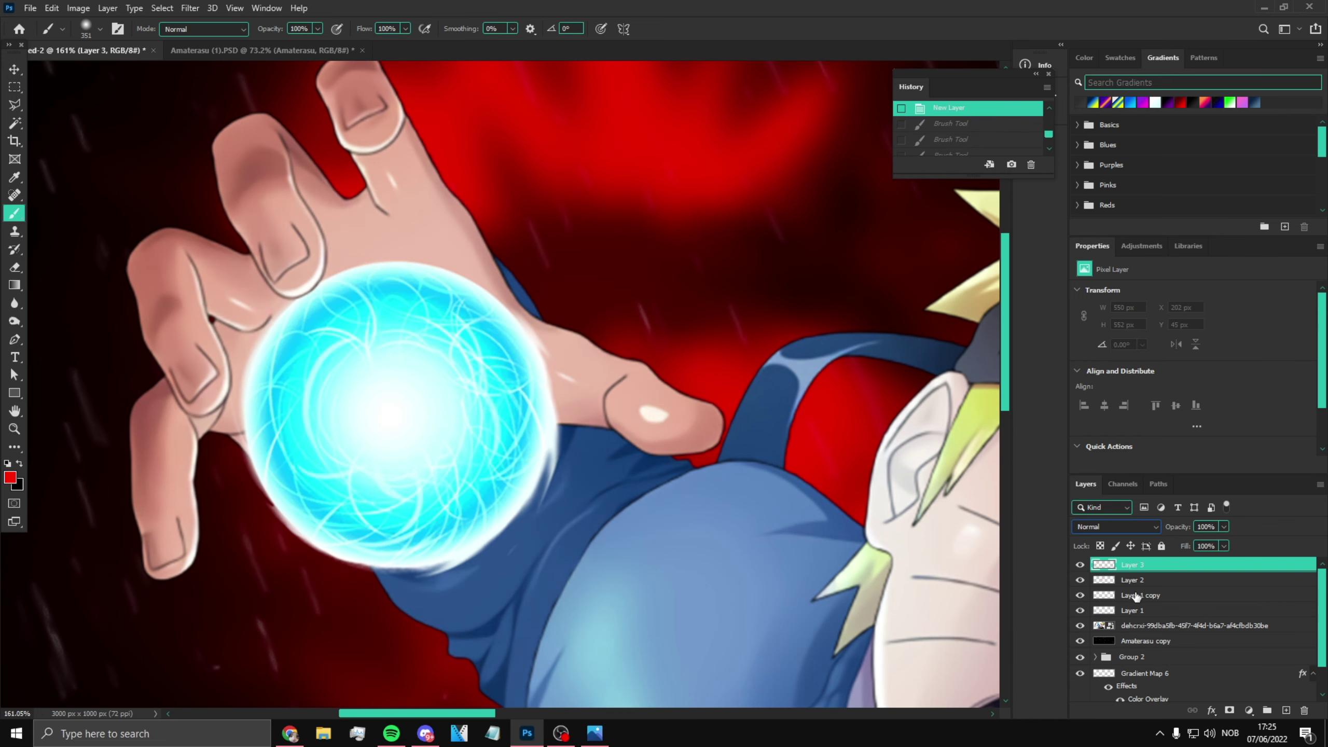
left_click(1152, 580)
left_click(1081, 565)
left_click(1080, 565)
left_click(1109, 567)
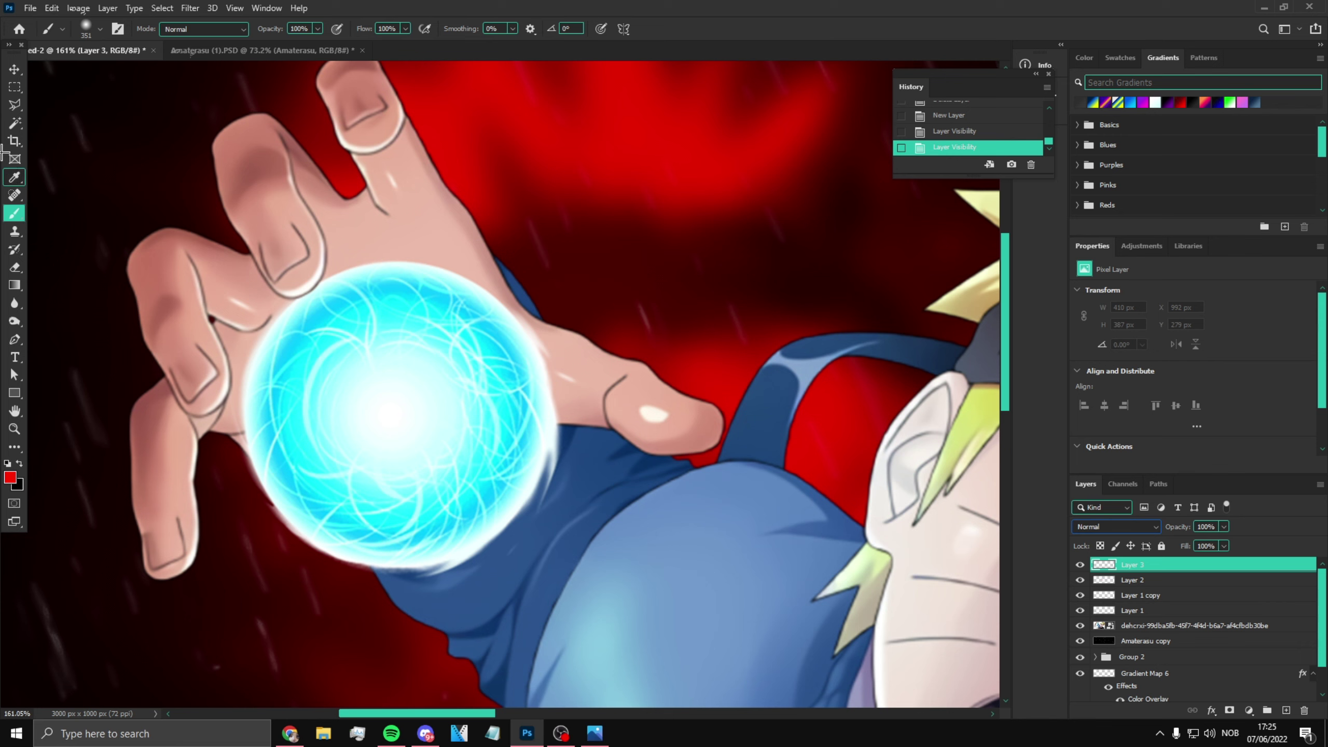
Step: Start a selection over the upper part of the energy ball with the Quick Selection tool
right_click(16, 104)
right_click(15, 141)
right_click(15, 124)
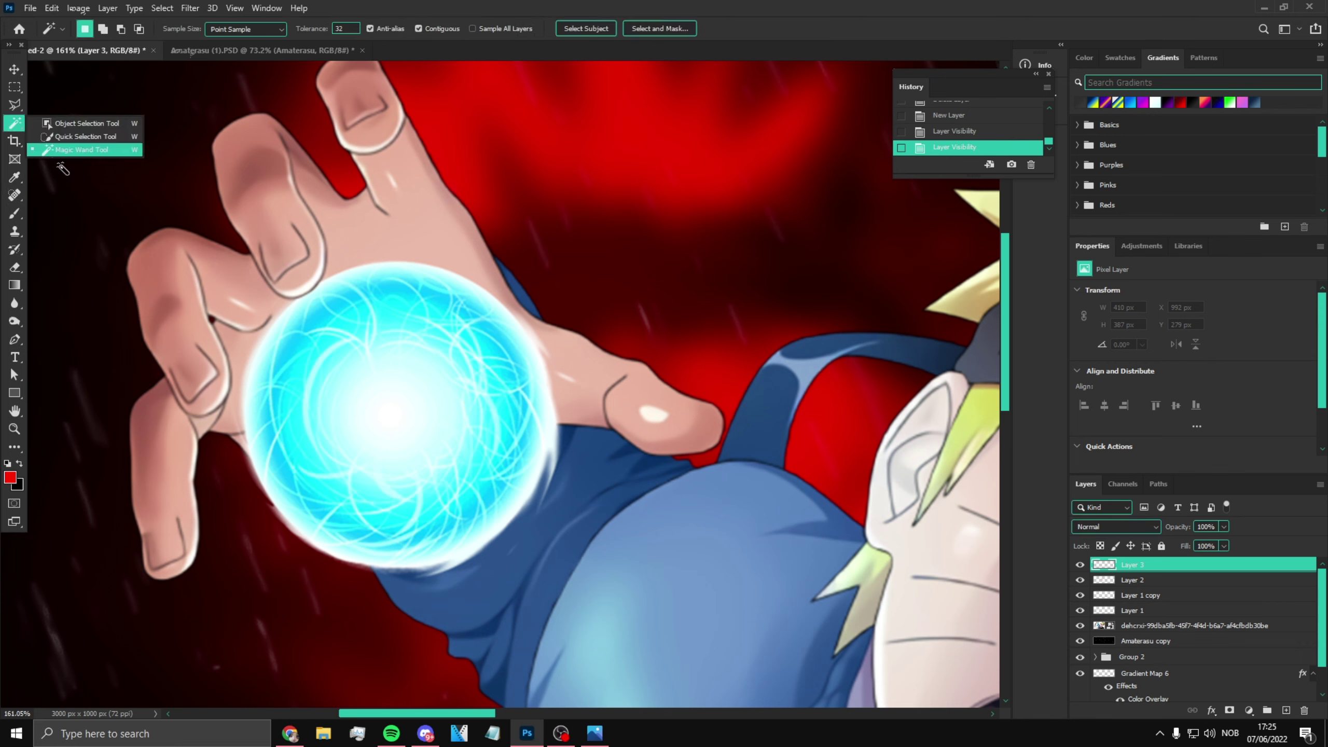
left_click(79, 136)
left_click_drag(340, 291, 434, 318)
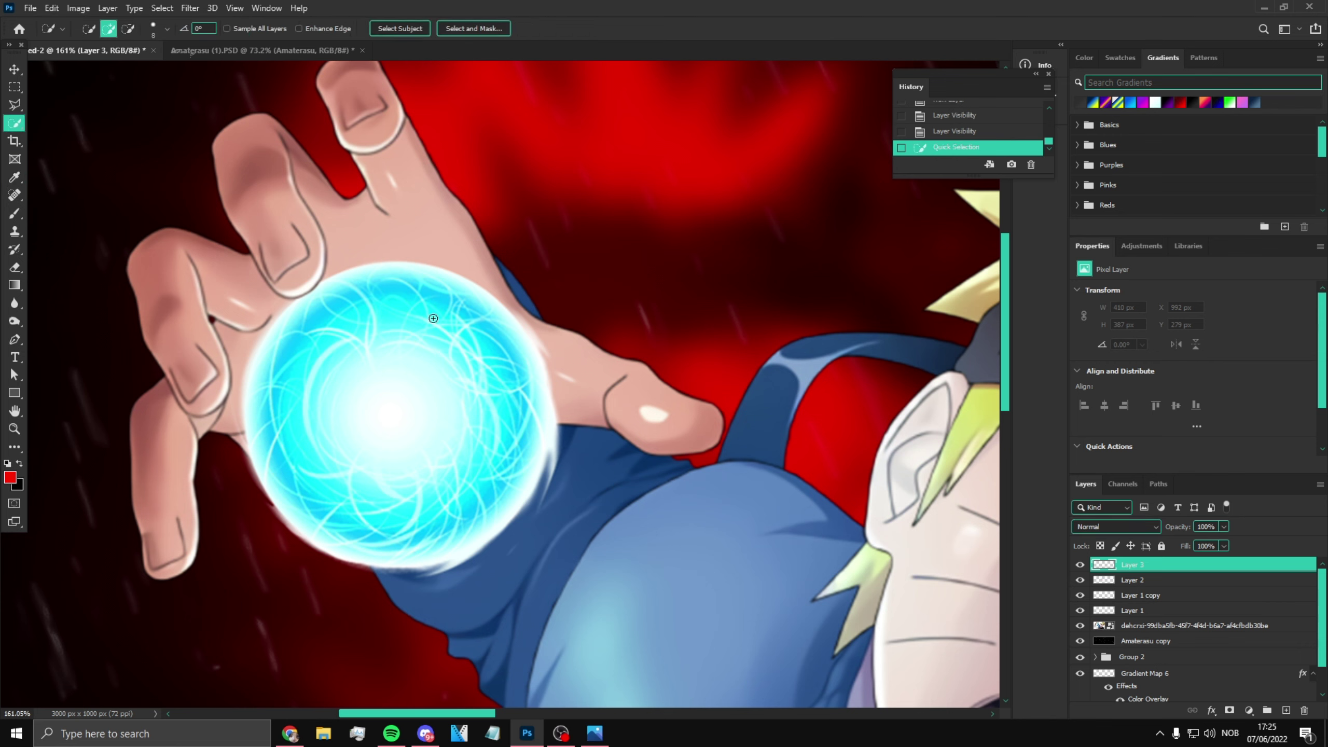
Step: On the character render layer, extend the quick selection to the whole energy ball and copy it to its own layer
left_click(1136, 628)
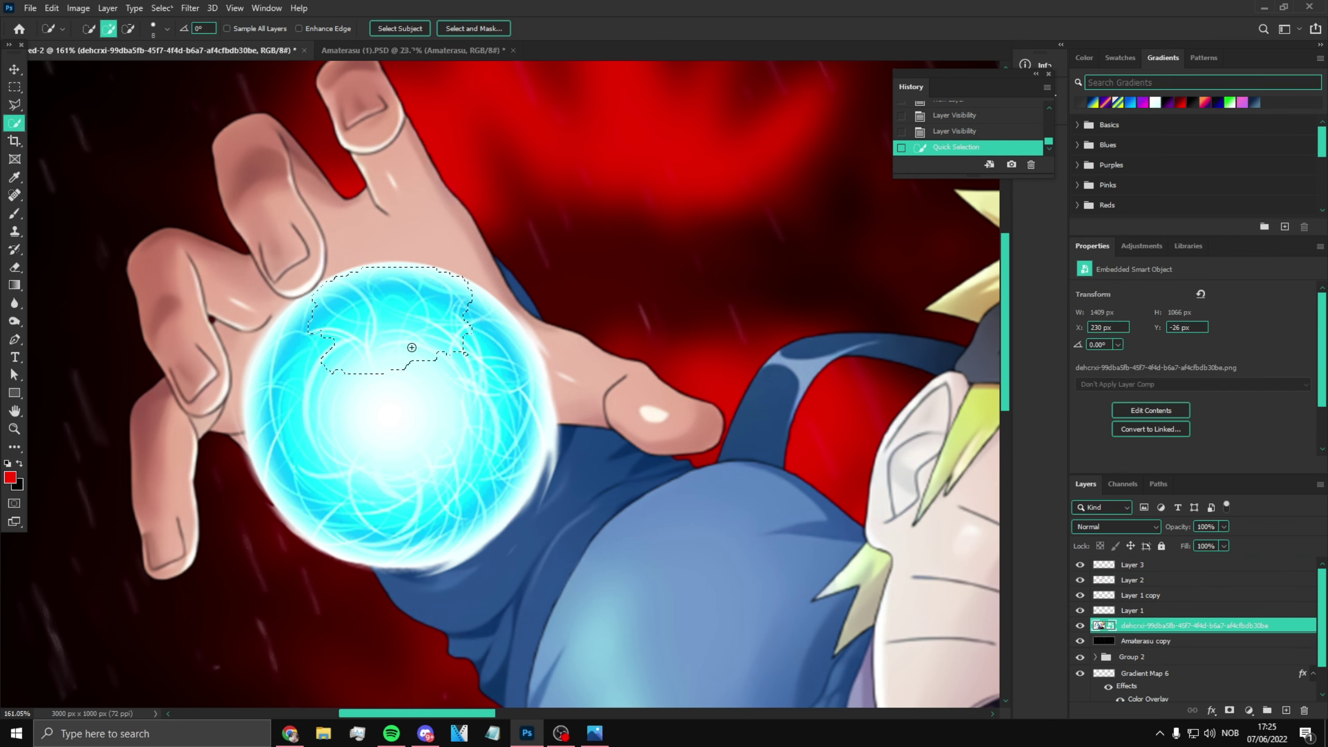
mouse_move(266, 403)
left_mouse_down()
mouse_move(296, 499)
mouse_move(362, 545)
left_mouse_up()
left_click_drag(283, 495, 306, 522)
mouse_move(379, 555)
left_mouse_down()
mouse_move(437, 559)
mouse_move(463, 544)
left_mouse_up()
mouse_move(523, 476)
left_mouse_down()
mouse_move(539, 427)
mouse_move(507, 335)
mouse_move(527, 355)
left_mouse_up()
scroll(479, 448, "down", 1)
scroll(479, 448, "down", 1)
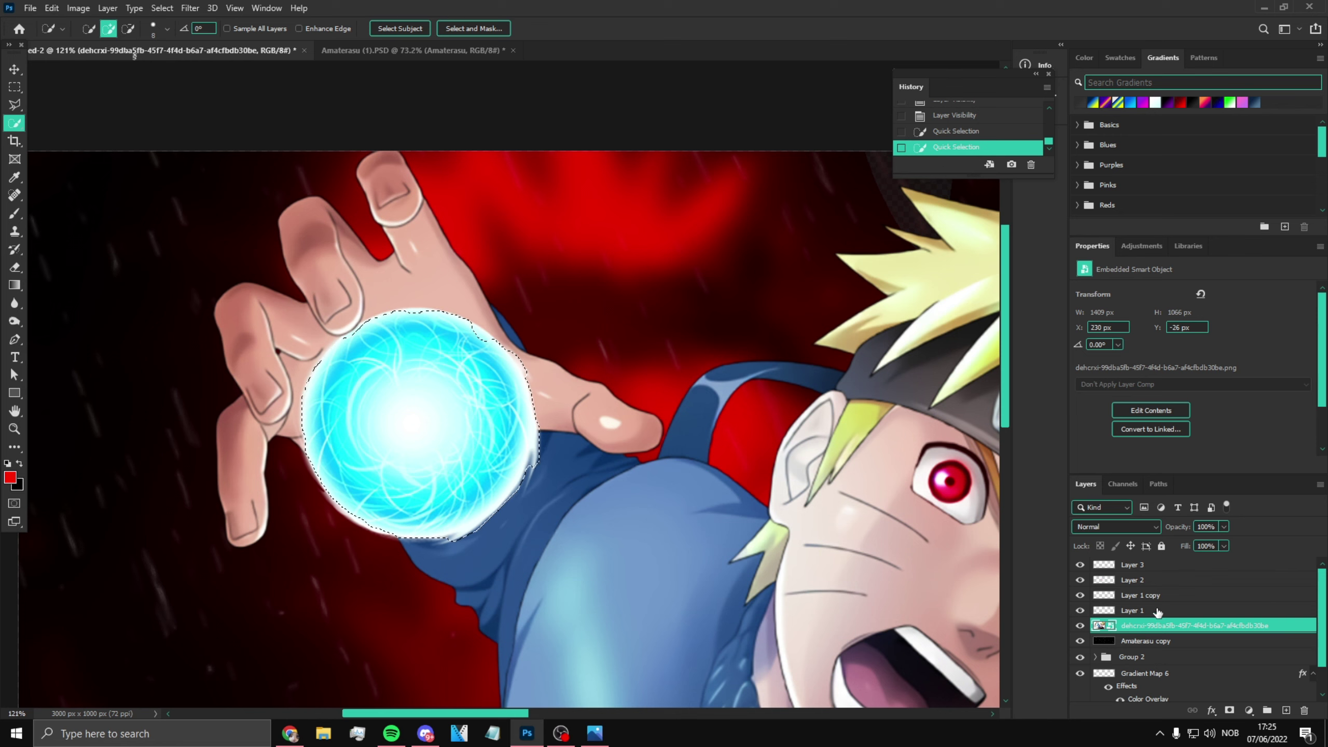
left_click(476, 334)
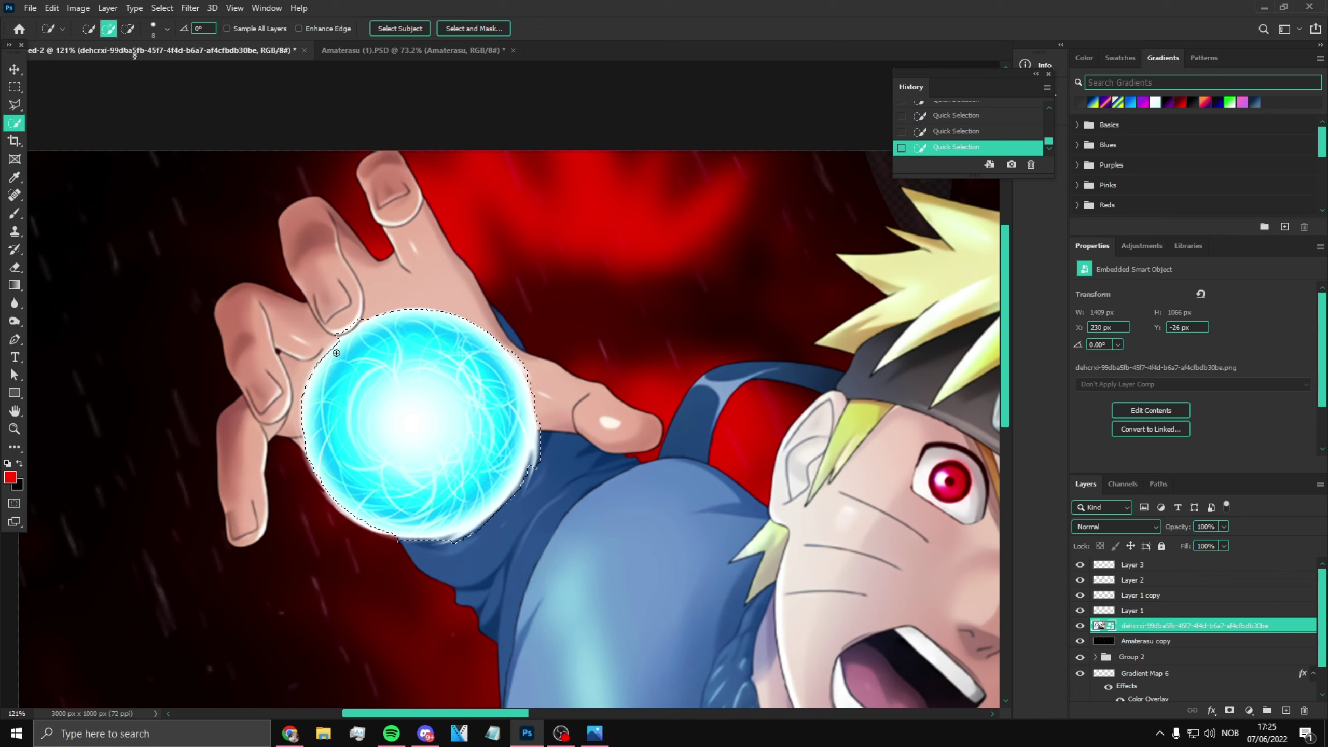
key("ctrl+j")
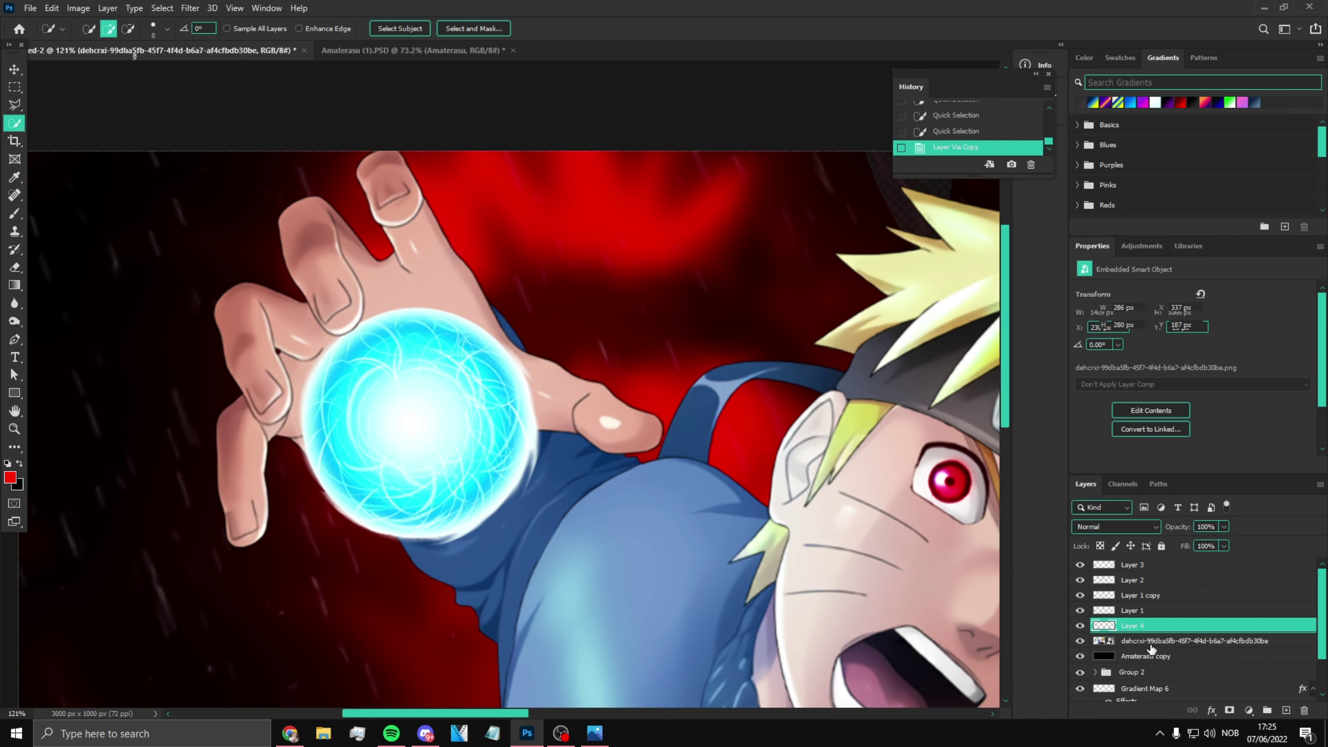
Step: Add a Hue/Saturation adjustment layer and clip it to the copied energy ball
left_click(1249, 709)
left_click(1286, 574)
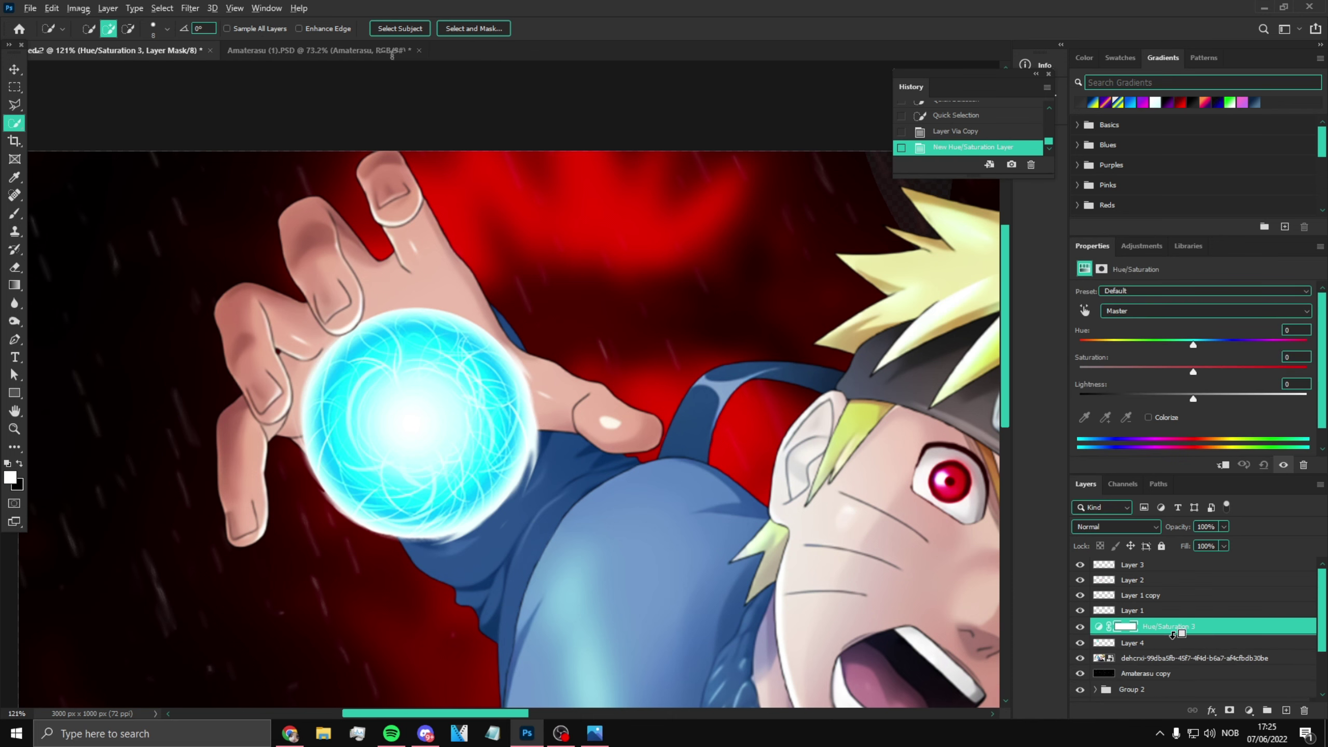
left_click(1223, 465)
Step: Recolour the energy ball red by setting its hue to +180 and saturation to +67
left_click_drag(1195, 349, 1306, 343)
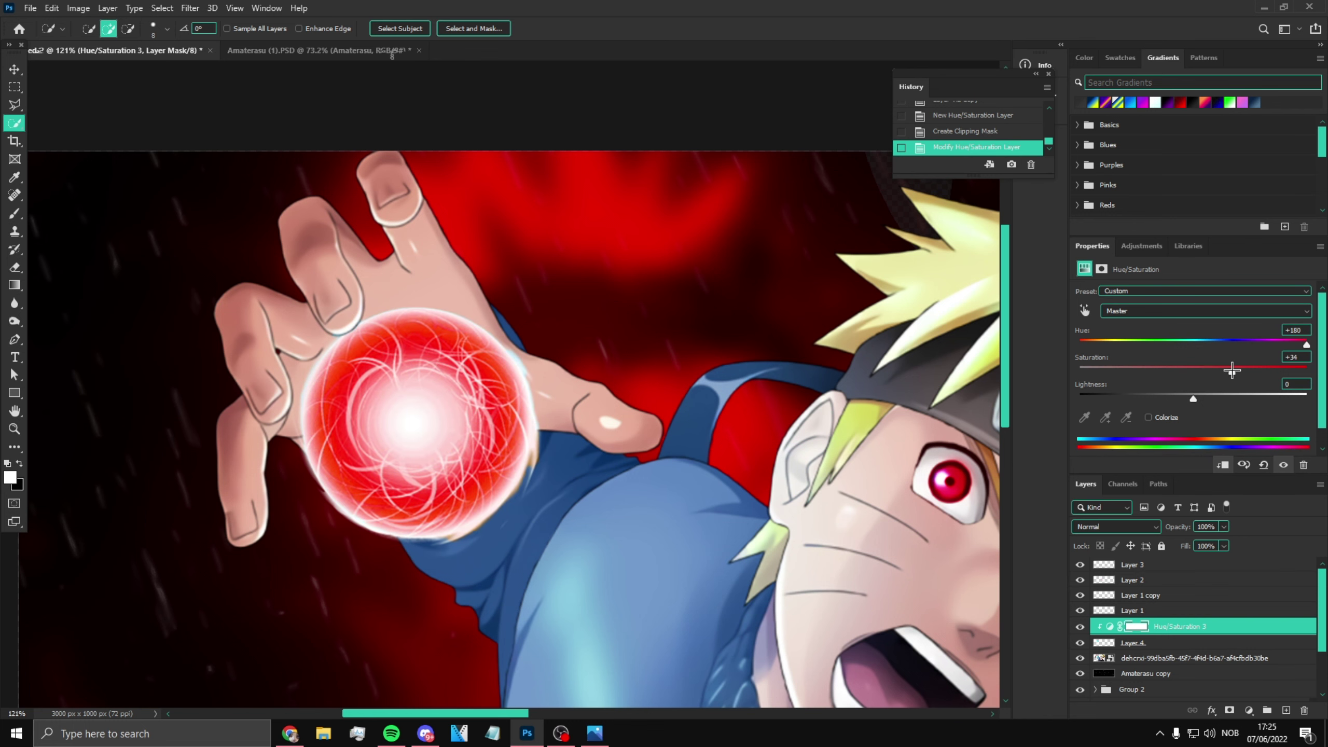
scroll(597, 438, "down", 2)
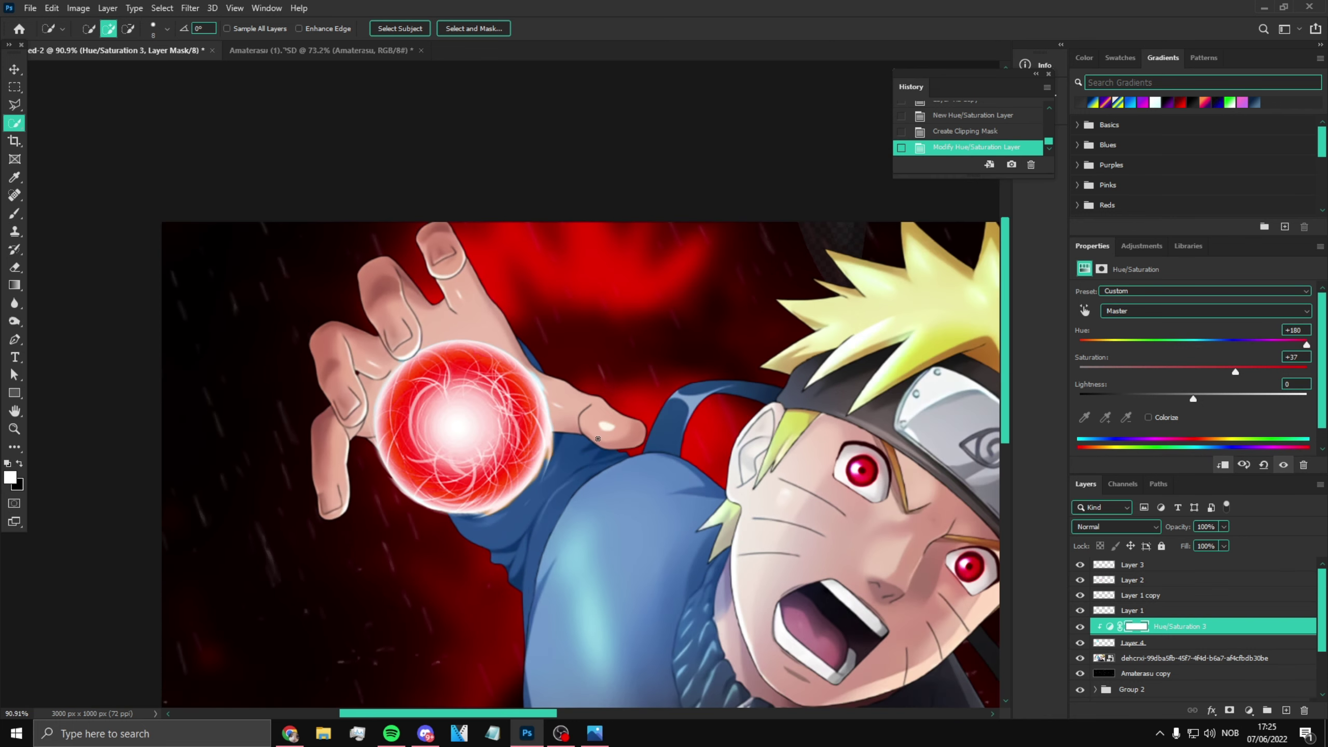
mouse_move(1297, 341)
left_mouse_down()
mouse_move(1276, 343)
mouse_move(1323, 339)
left_mouse_up()
left_click_drag(1183, 371, 1241, 372)
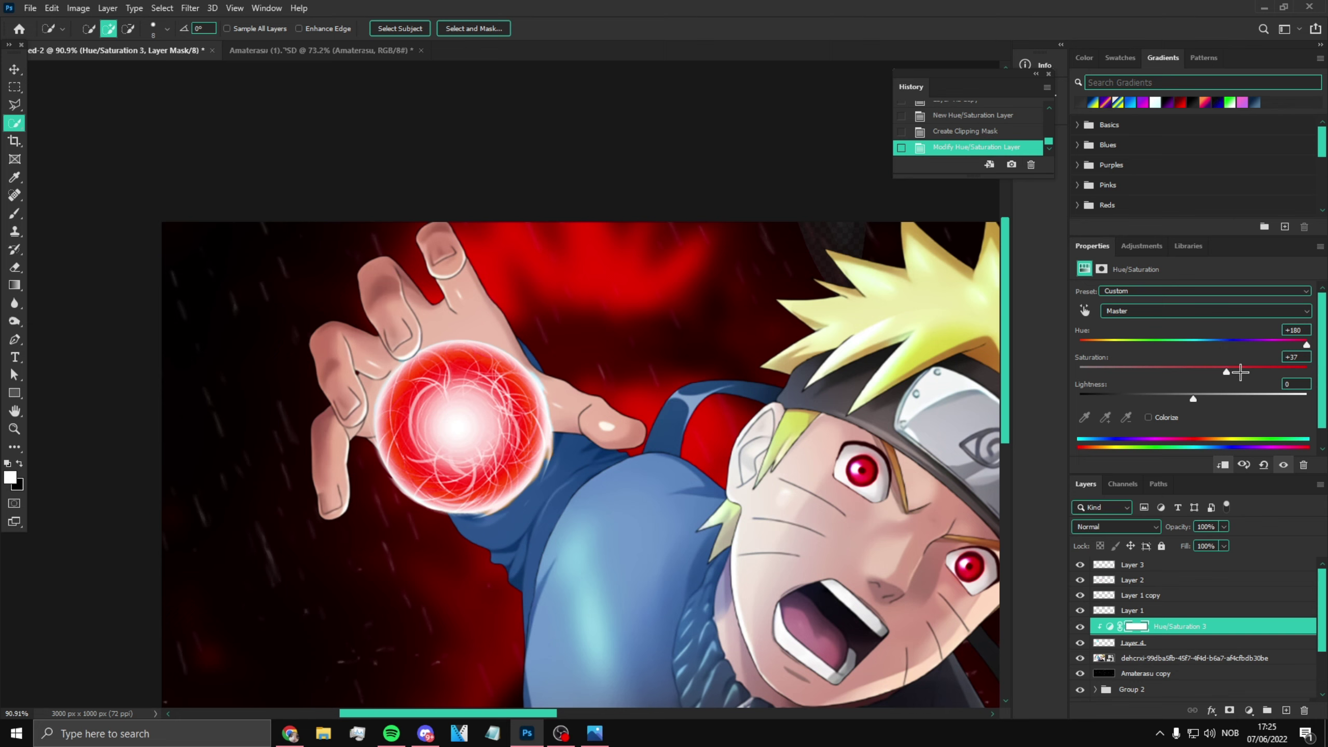
Step: Merge the character render with its eye and energy ball layers and duplicate the merged layer
left_click(7, 426)
left_click_drag(496, 504, 429, 451)
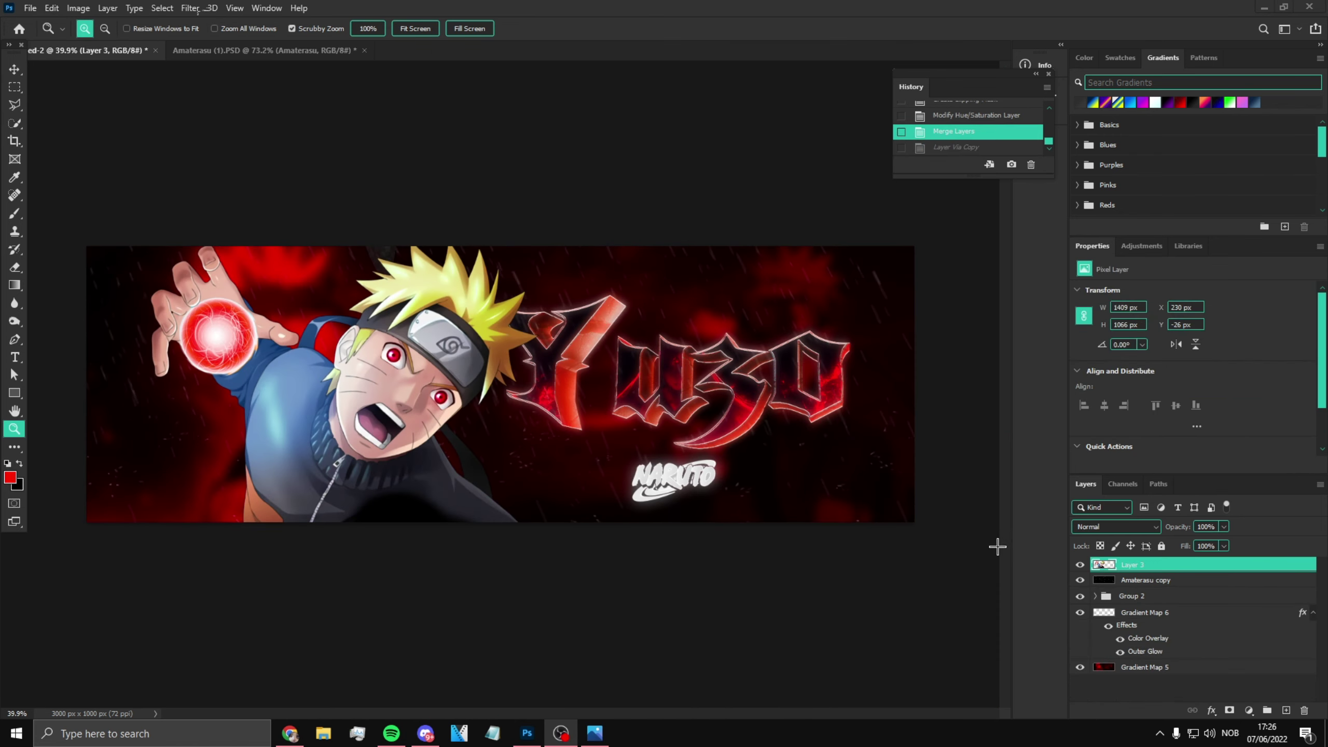
left_click(1159, 569)
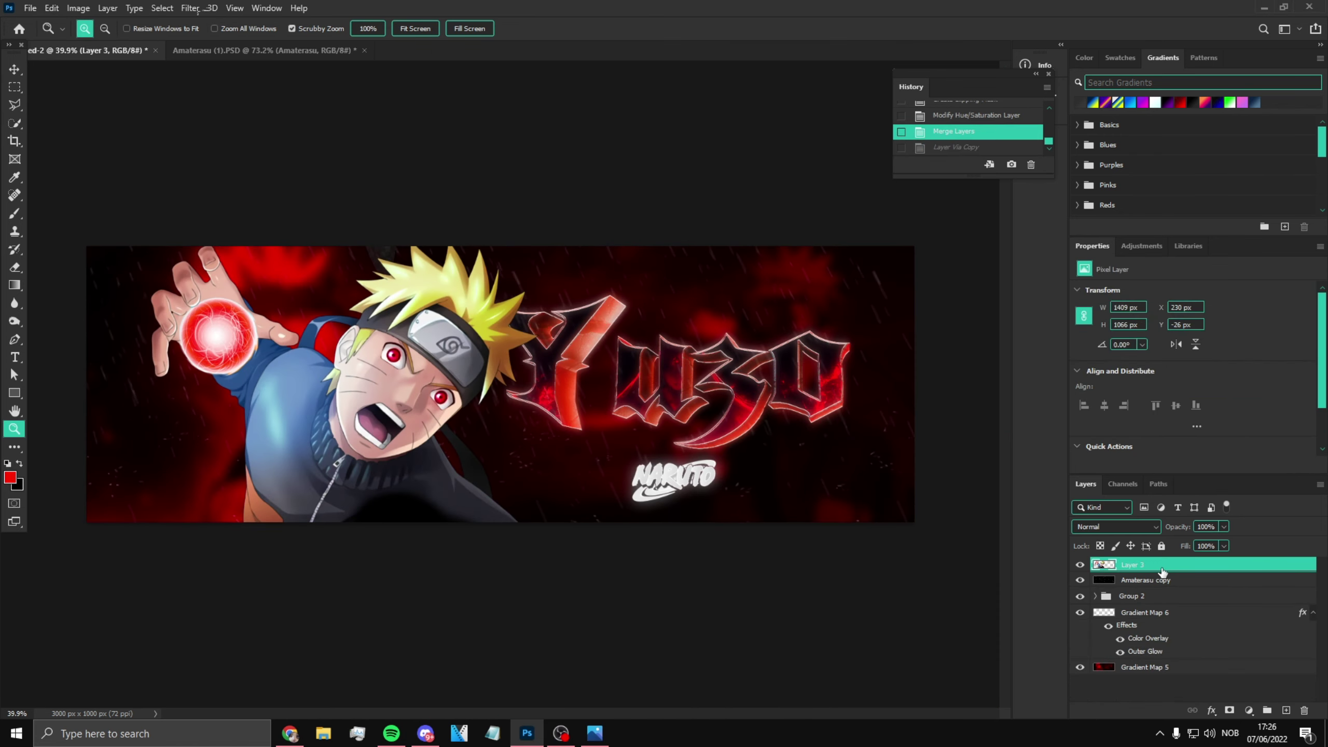
key("ctrl+j")
Step: Try a 52.4 px Gaussian Blur on the duplicated character layer and undo it
left_click(190, 8)
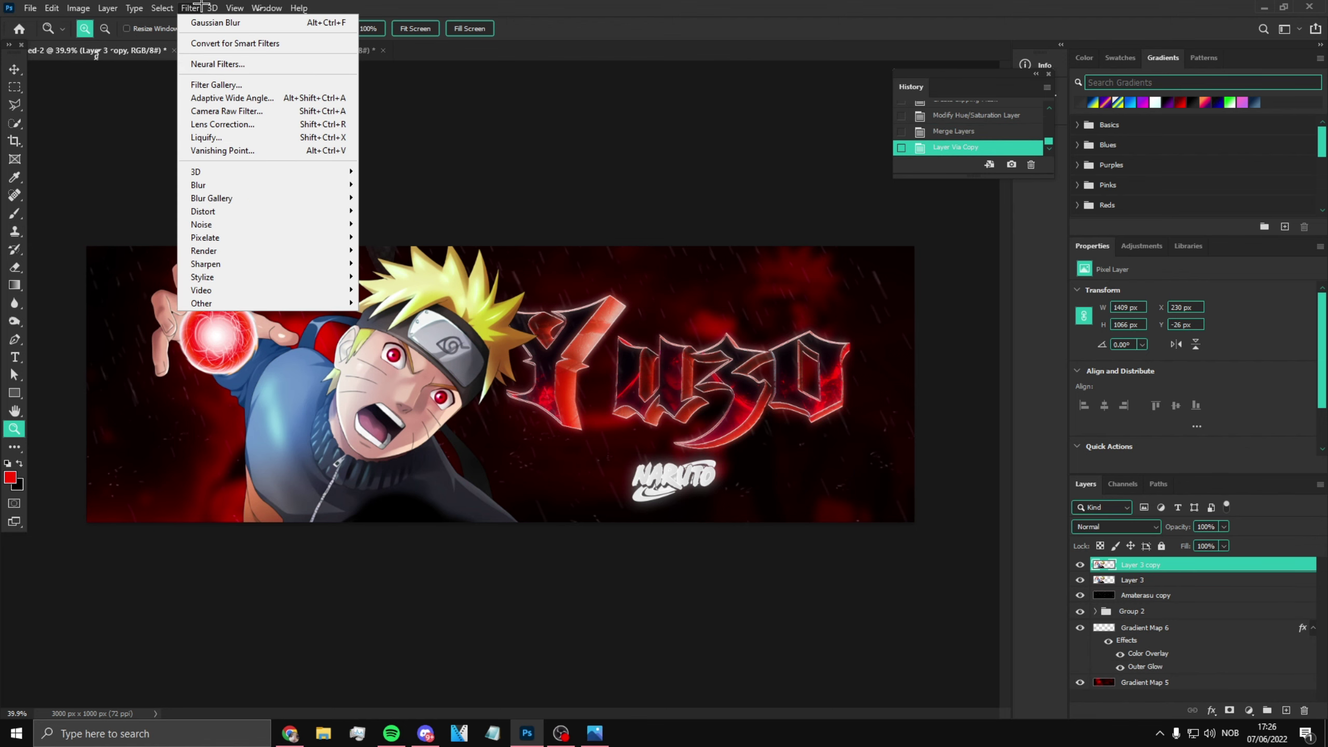
mouse_move(236, 185)
left_click(389, 237)
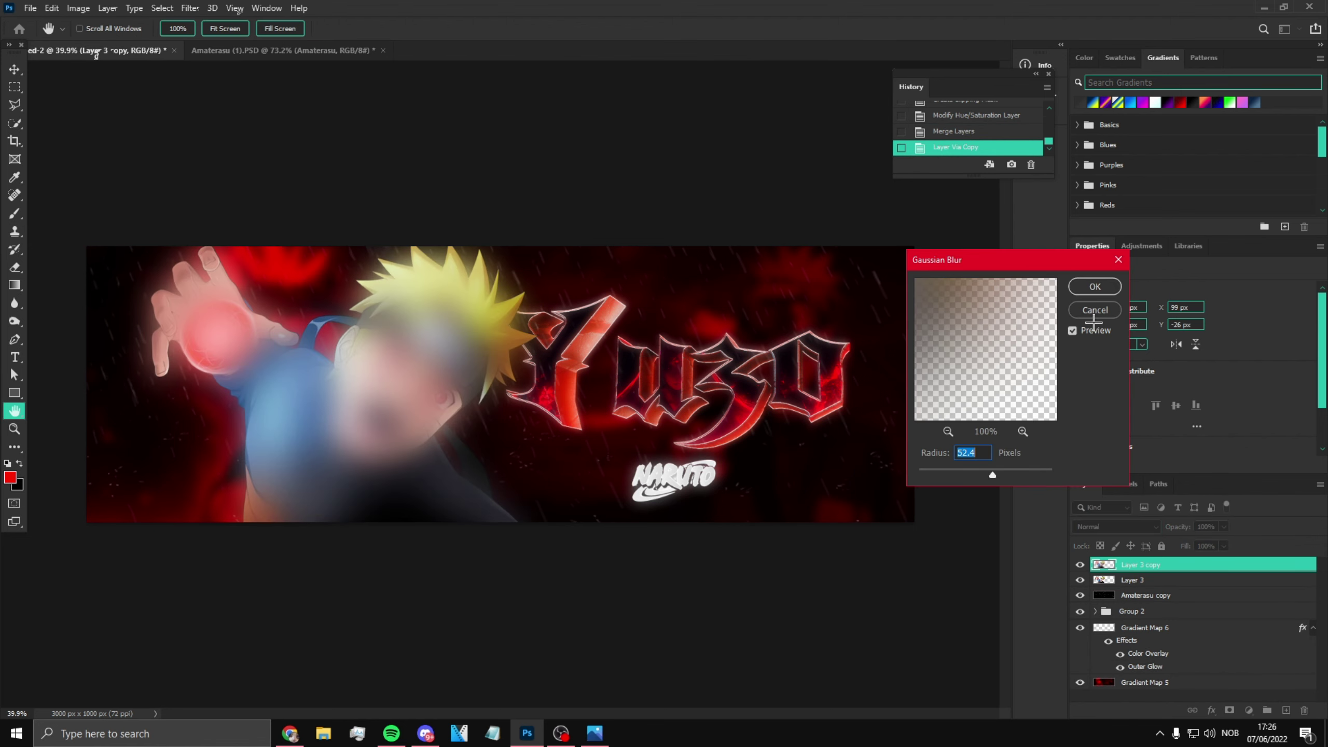
left_click(1094, 287)
key("ctrl+z")
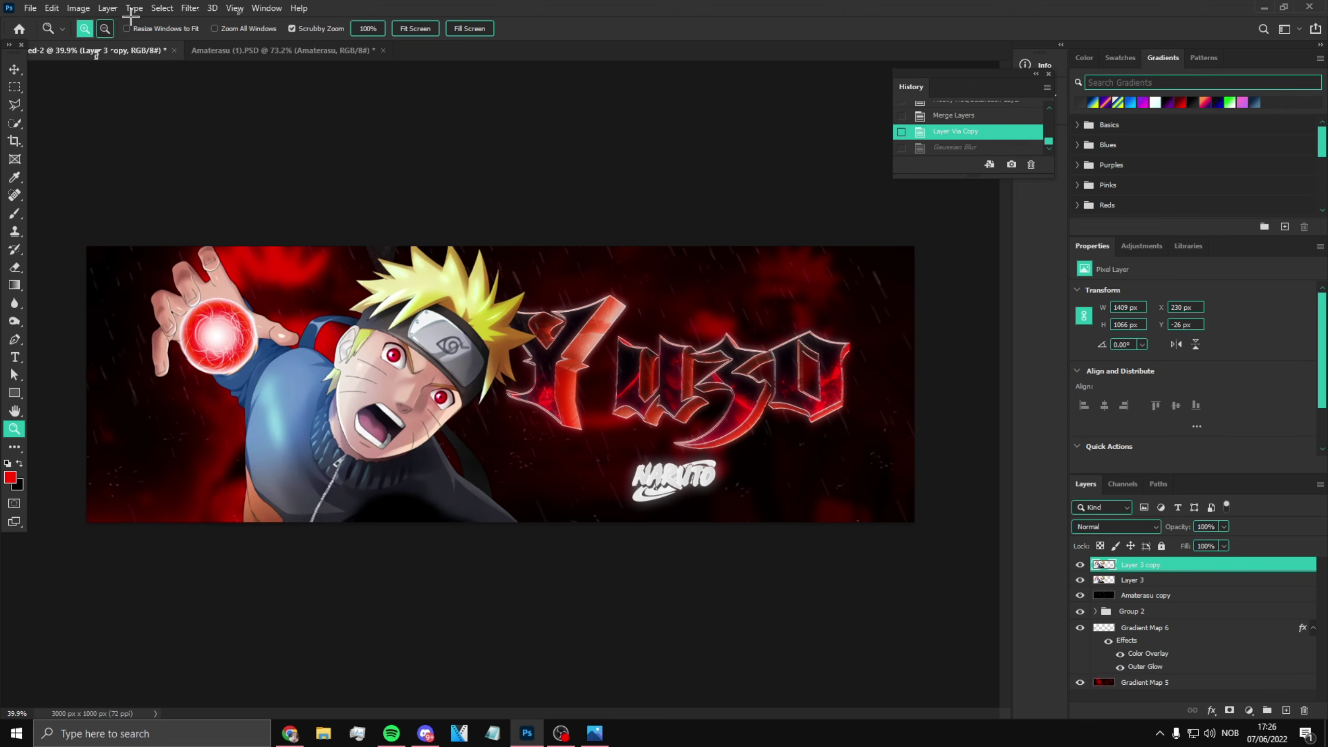
Step: Apply a Gaussian Blur with a smaller radius to the duplicated character layer
left_click(190, 8)
mouse_move(244, 185)
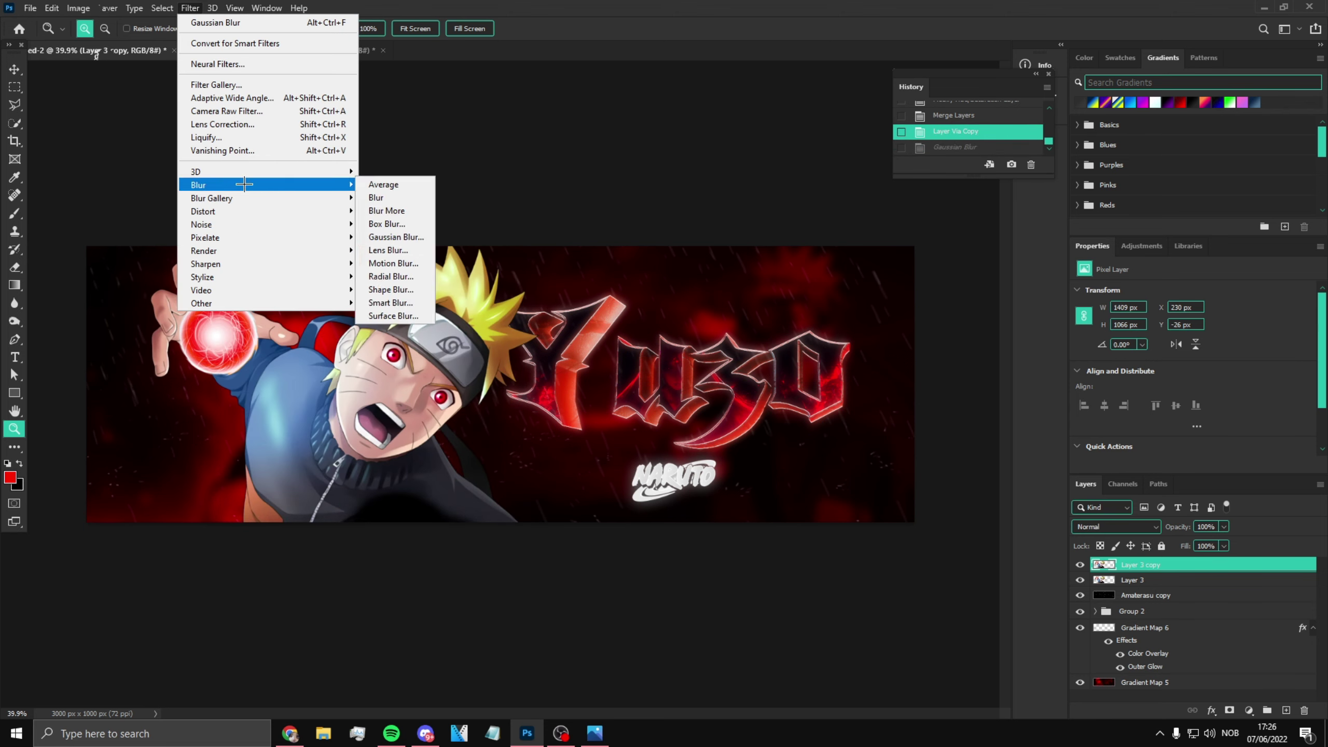
left_click(389, 237)
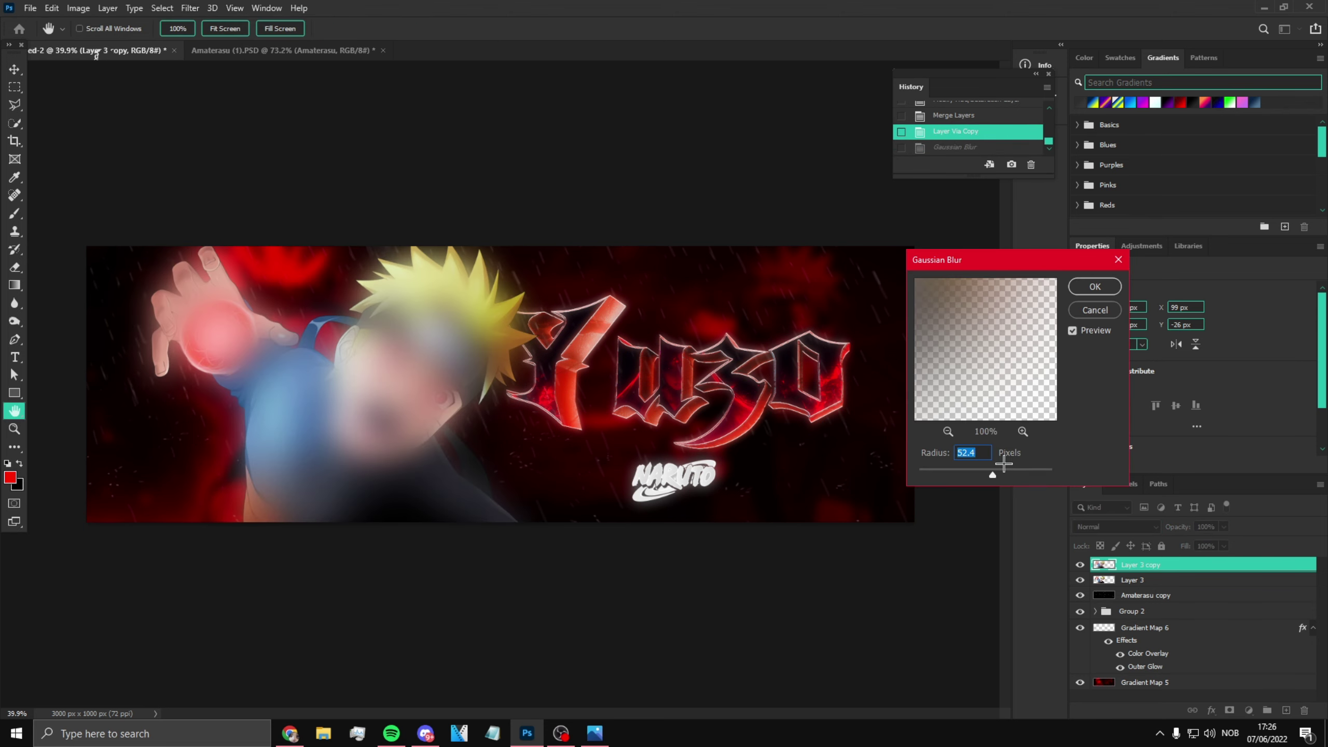
key("Return")
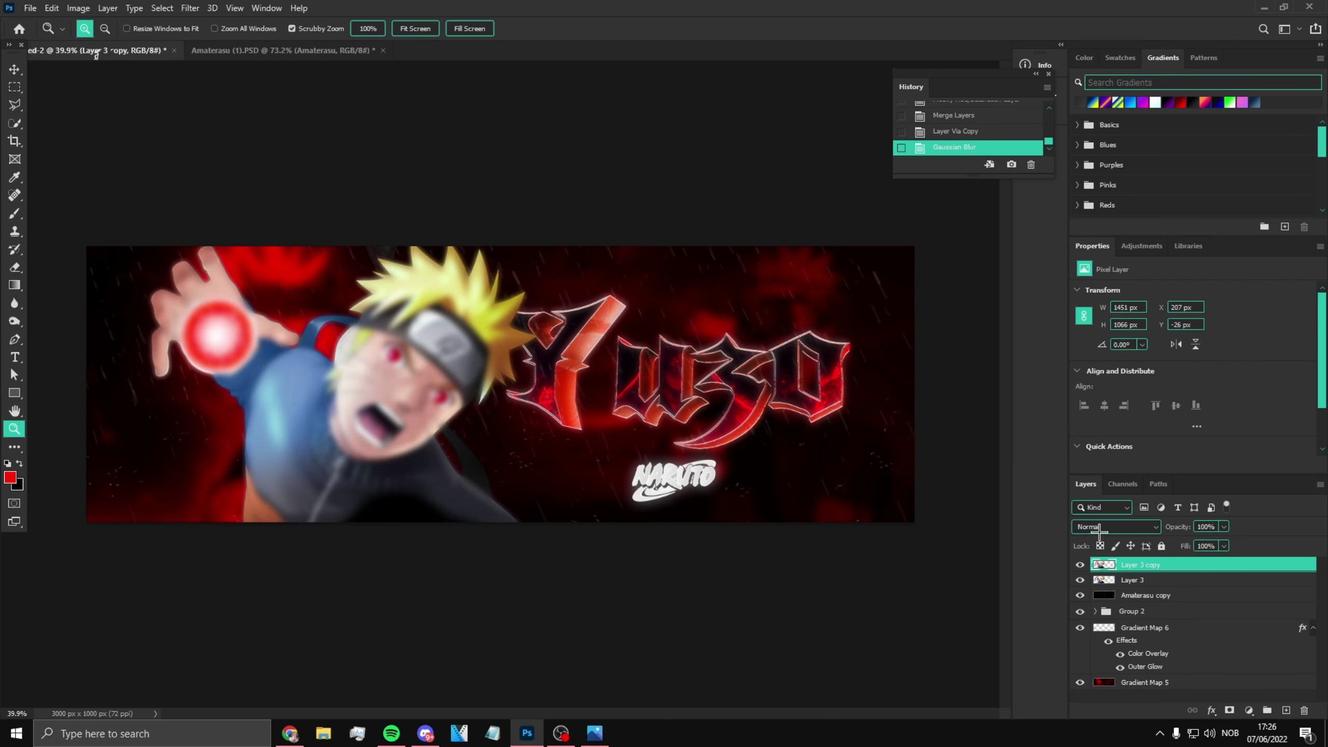
Step: Set the blurred character layer's blend mode to Overlay and set a duplicate of it to Screen
left_click(1100, 528)
left_click(1101, 541)
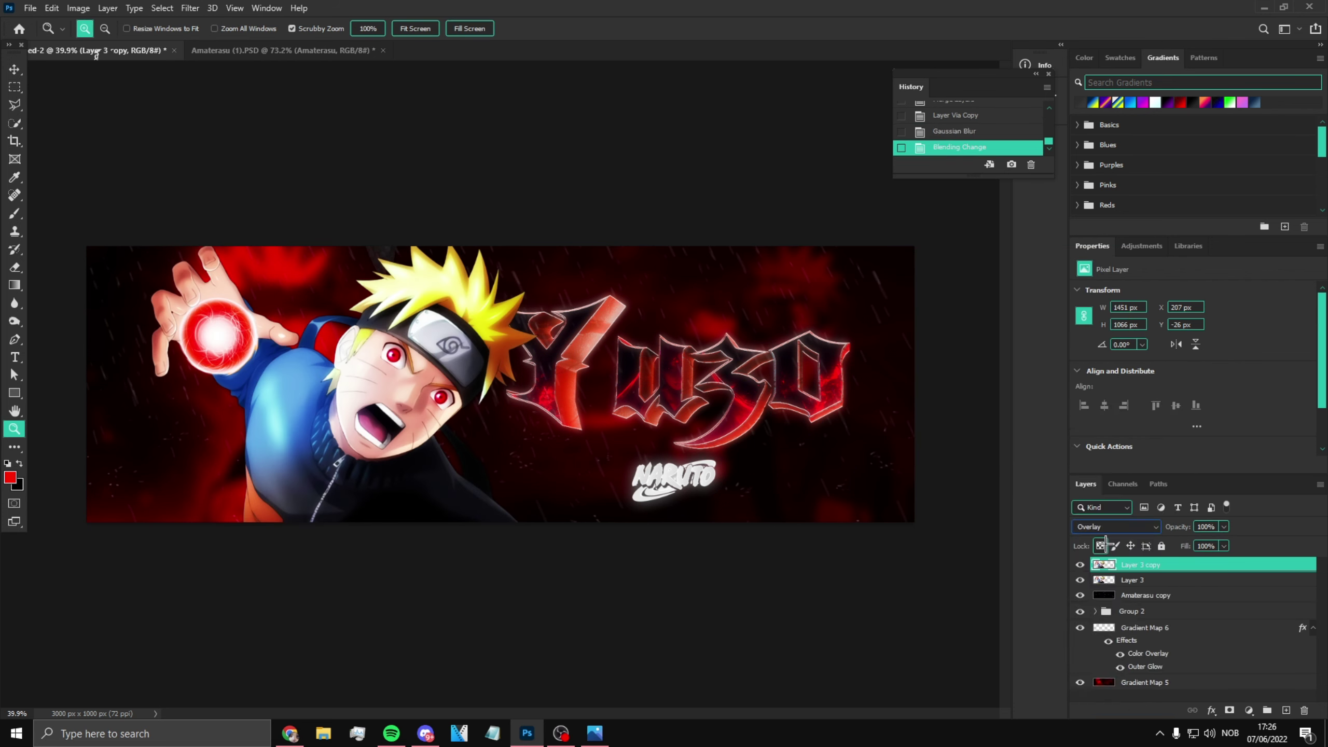
key("ctrl+j")
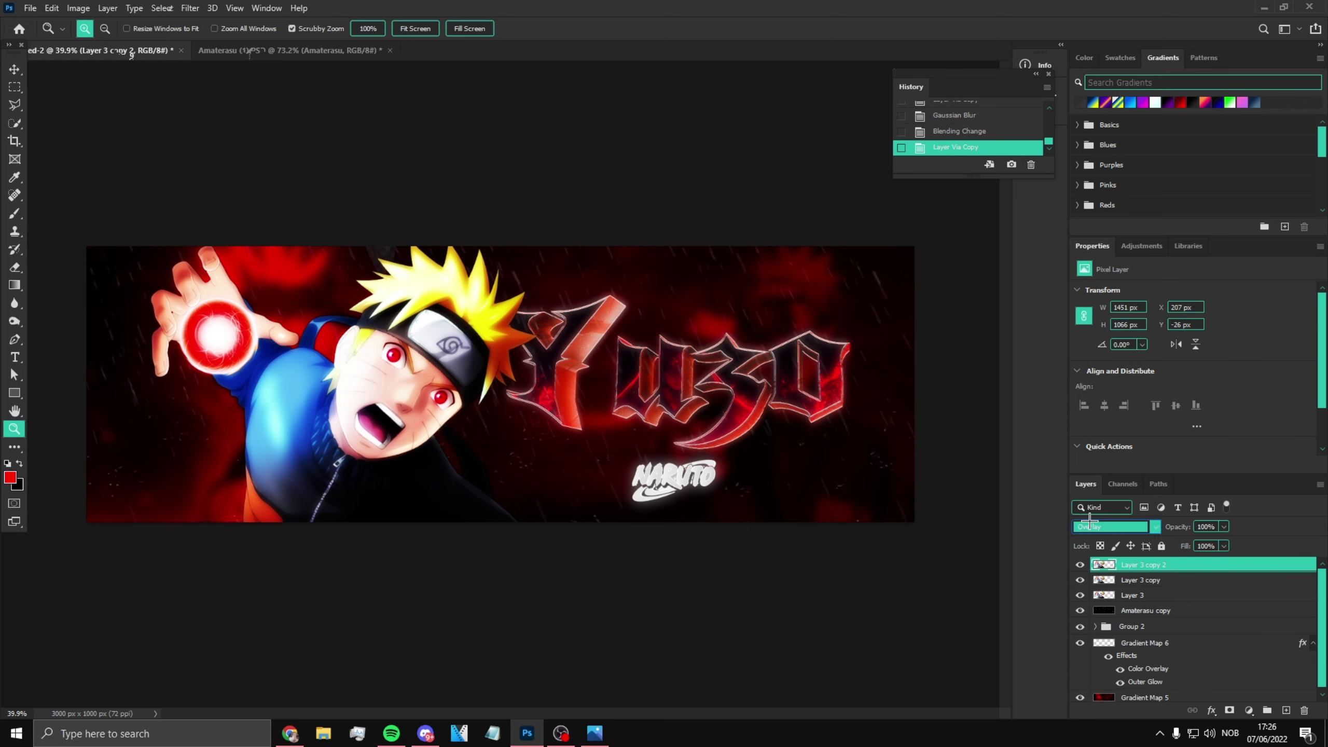
left_click(1111, 526)
left_click(1103, 489)
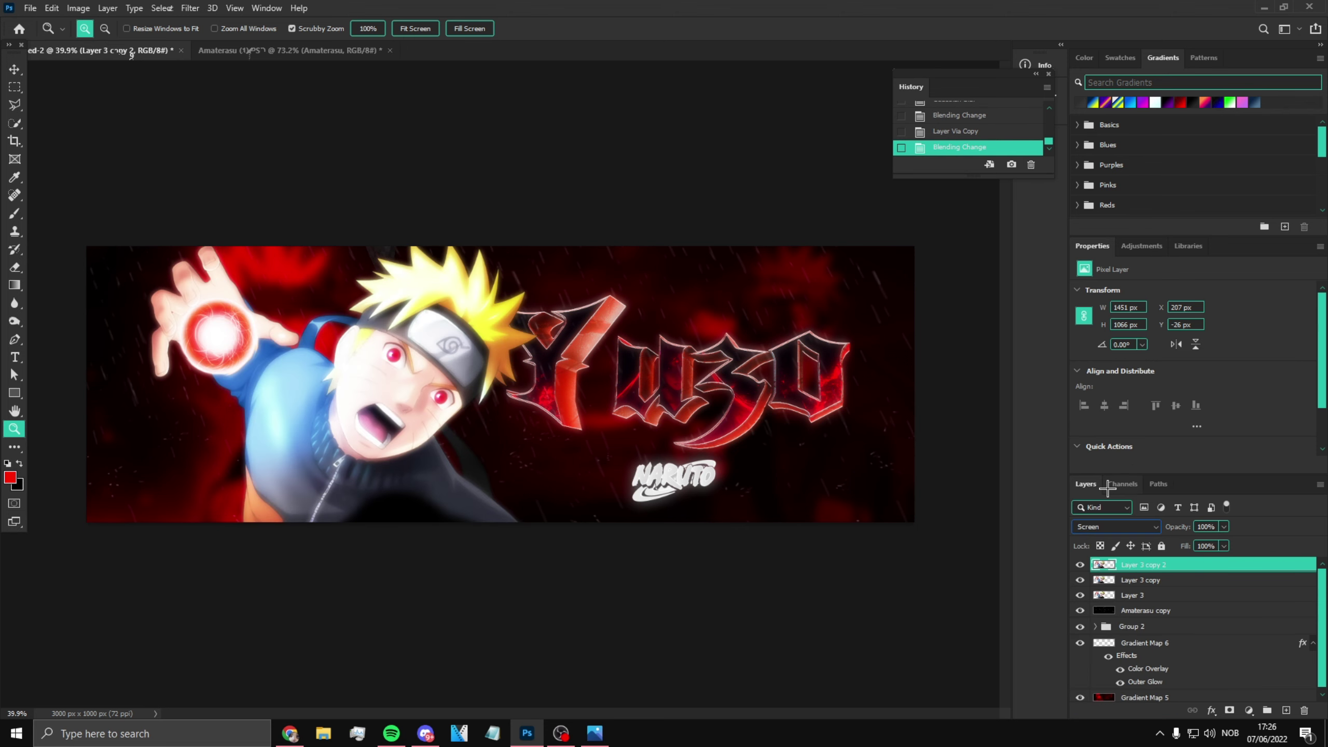
Step: Lower the opacity of the Screen-mode character copy to 33%
left_click(1223, 526)
left_click(1183, 542)
left_click(199, 426)
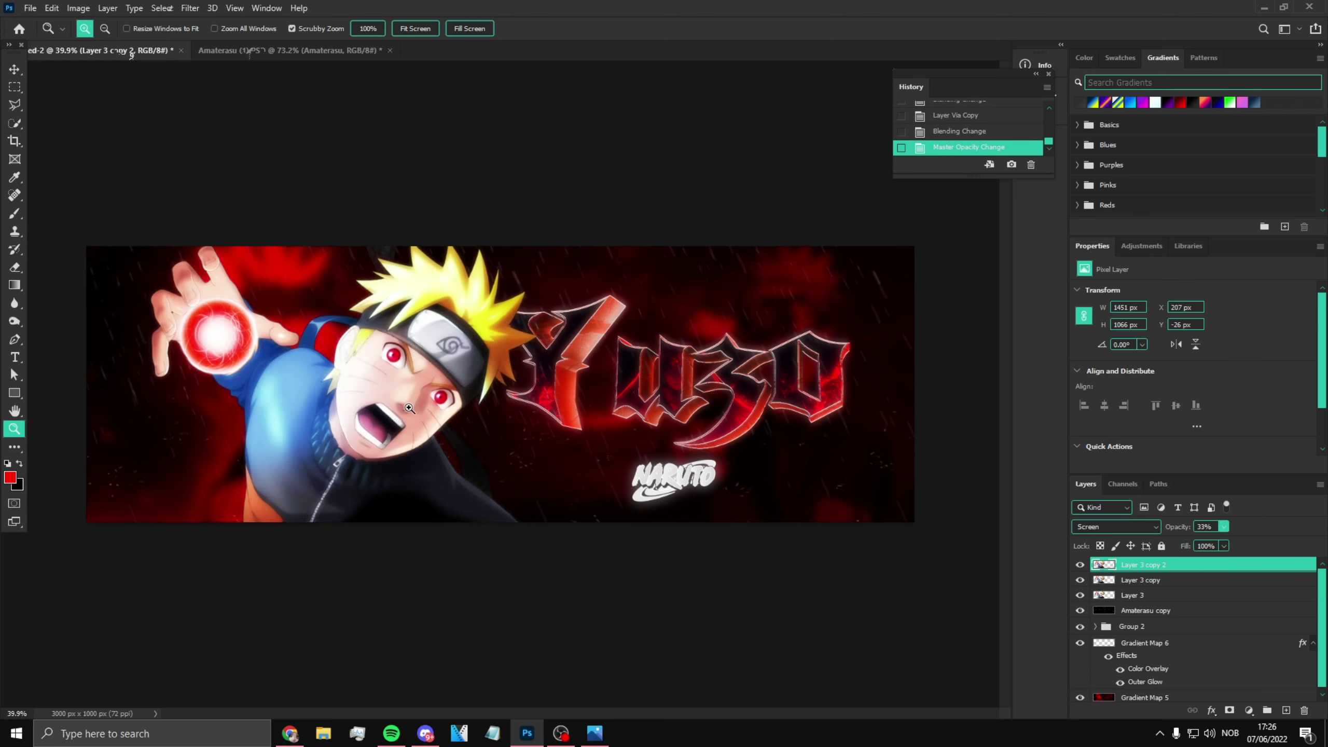
Step: Merge the original character layer and its two blended copies into a single layer
left_click(306, 396)
left_click(151, 376)
right_click(396, 401)
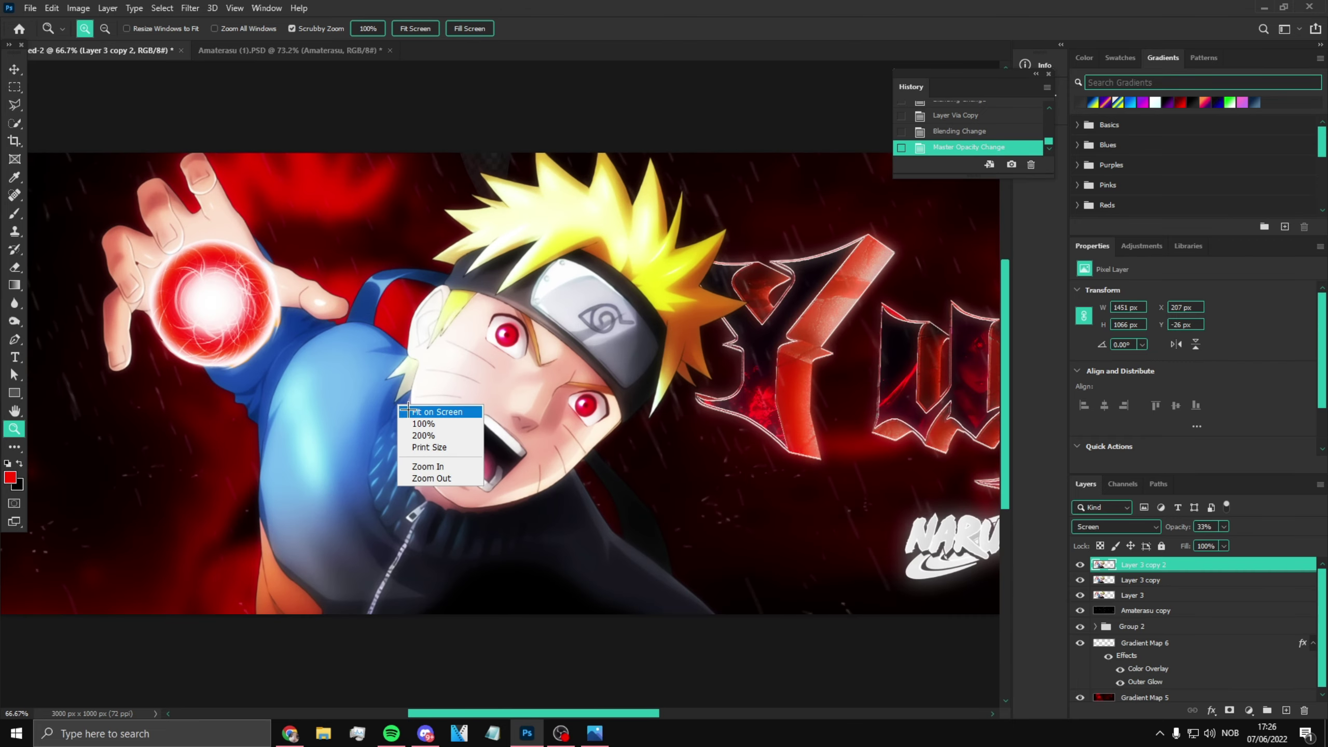
left_click(418, 411)
left_click(165, 385)
left_click(1148, 596, "ctrl")
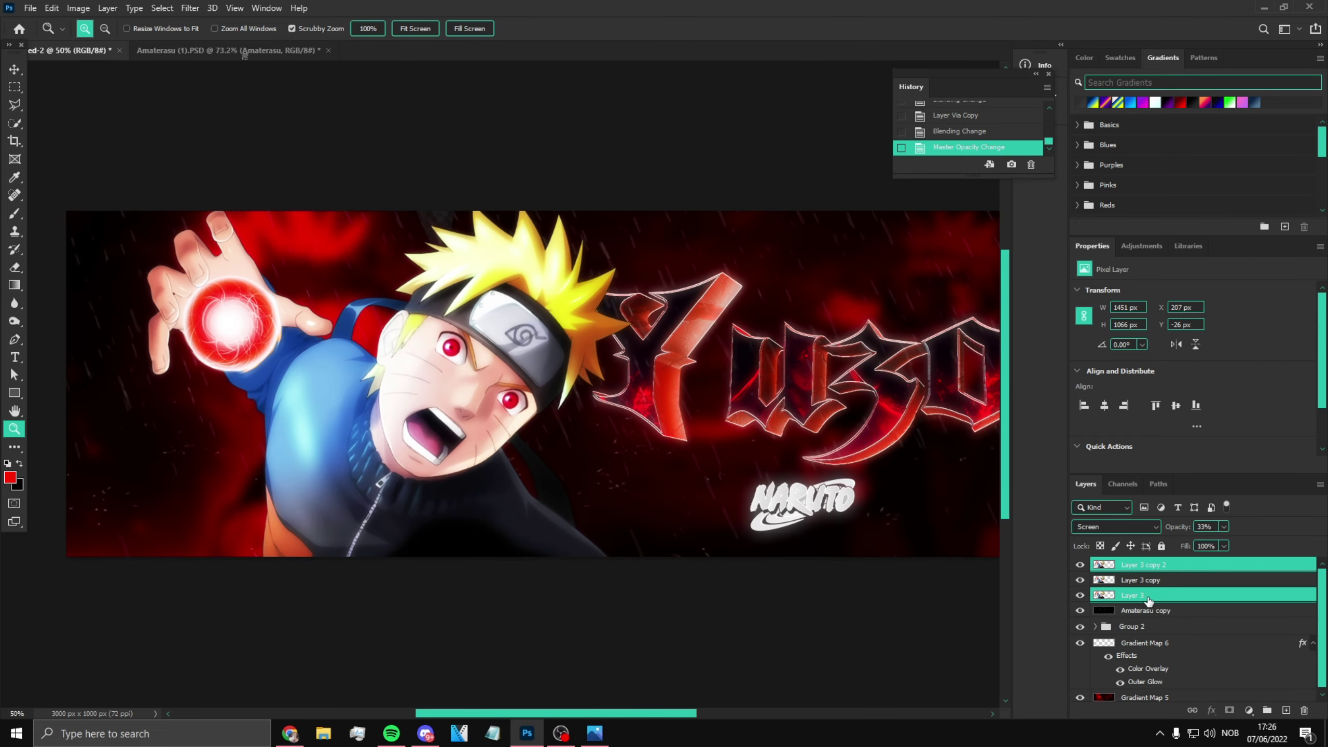
left_click(1140, 580, "ctrl")
key("ctrl+e")
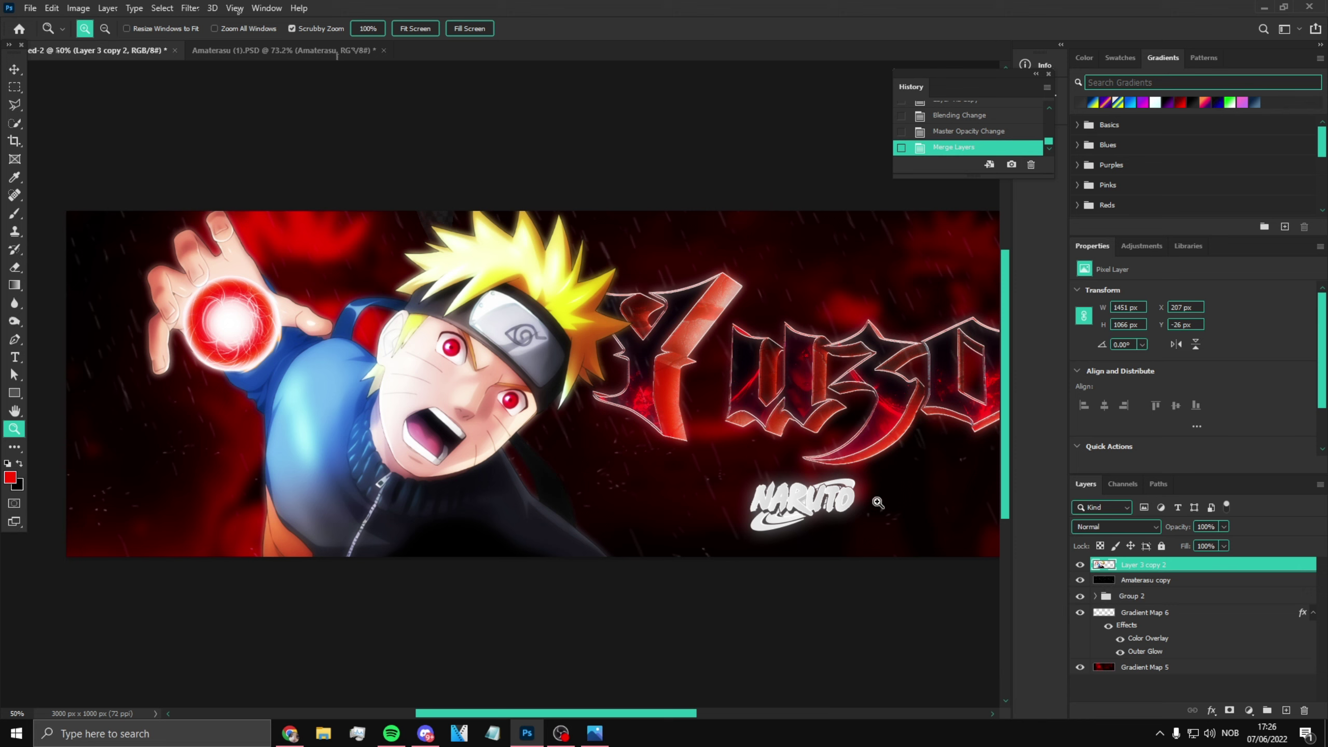
Step: In the Camera Raw Filter, set the character's contrast to +11, highlights to -13, shadows to -3, whites to -19 and blacks to +12
left_click(188, 12)
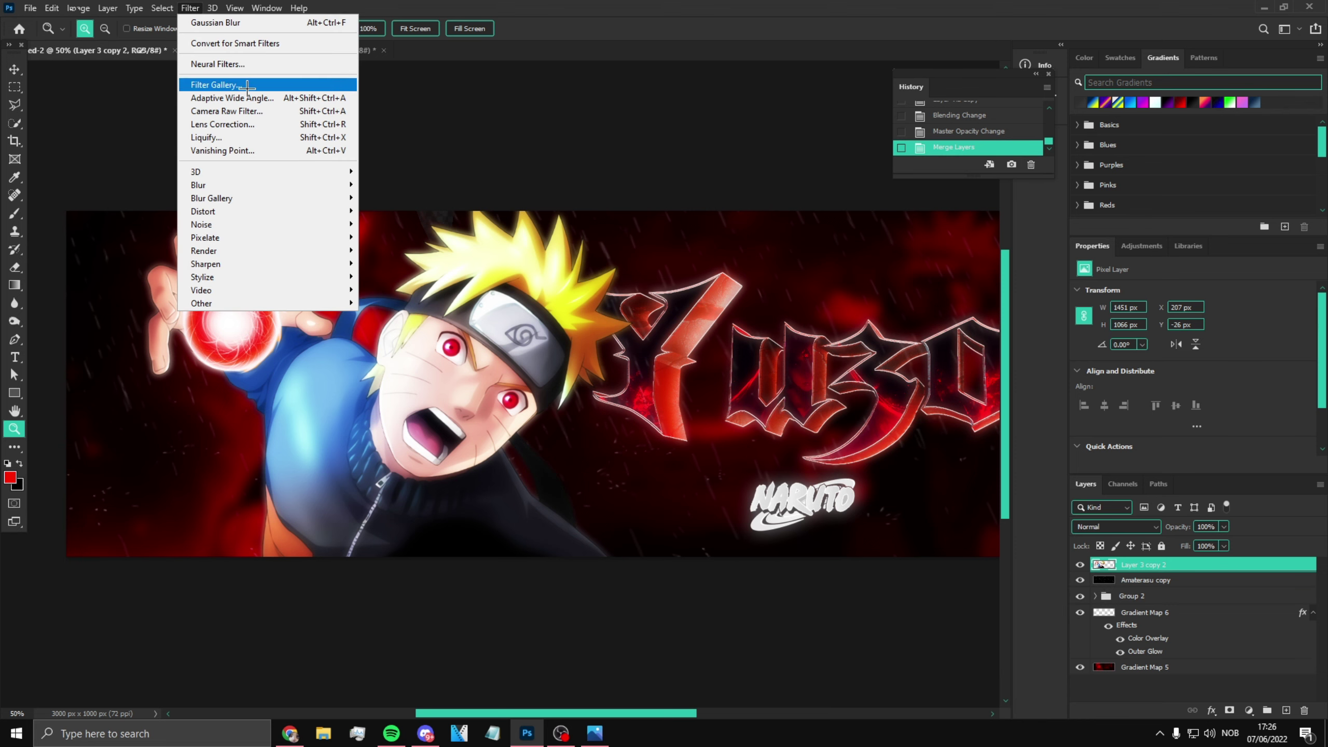
left_click(255, 110)
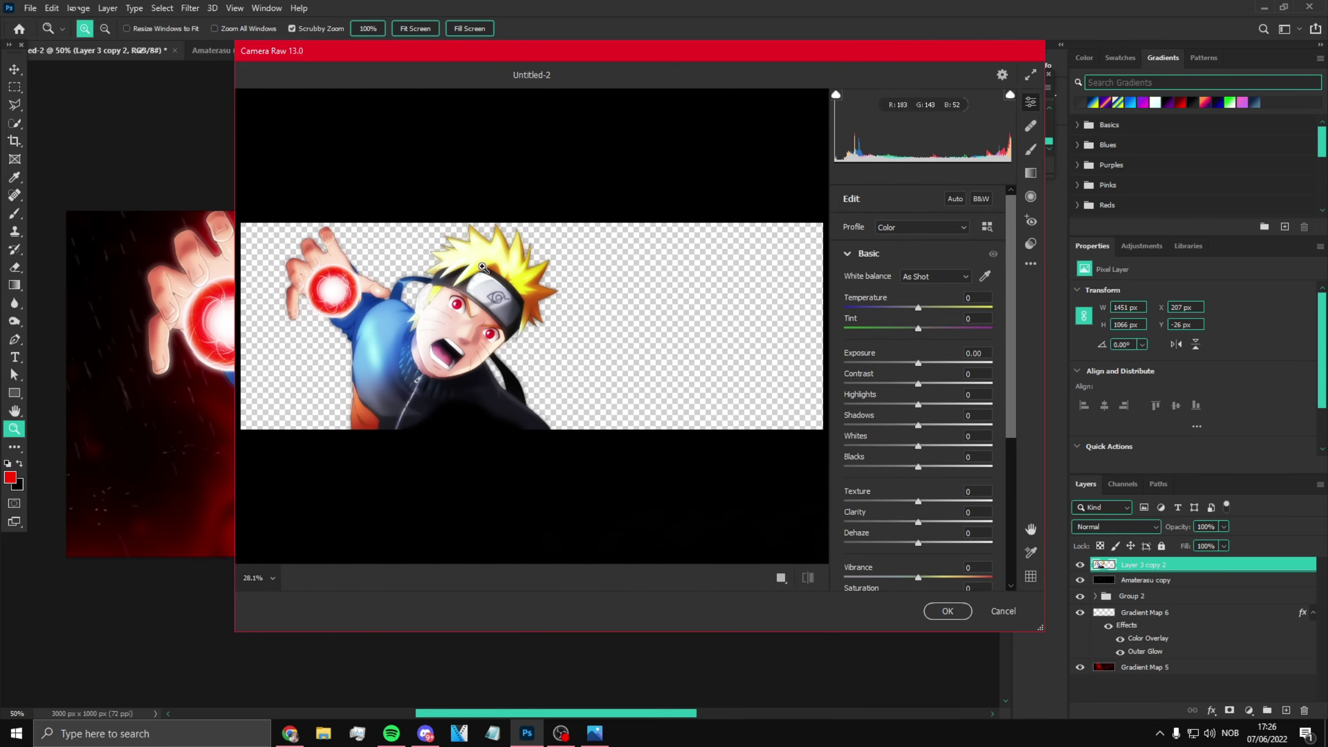
scroll(320, 311, "up", 2)
left_click_drag(314, 315, 288, 330)
left_click_drag(920, 308, 933, 309)
left_click_drag(921, 367, 942, 467)
Step: Set texture to +100, clarity to +12, dehaze to +30, vibrance to +23 and saturation to +3, and apply the Camera Raw adjustments
left_click_drag(915, 512, 1002, 505)
left_click_drag(924, 525, 936, 578)
scroll(931, 445, "down", 5)
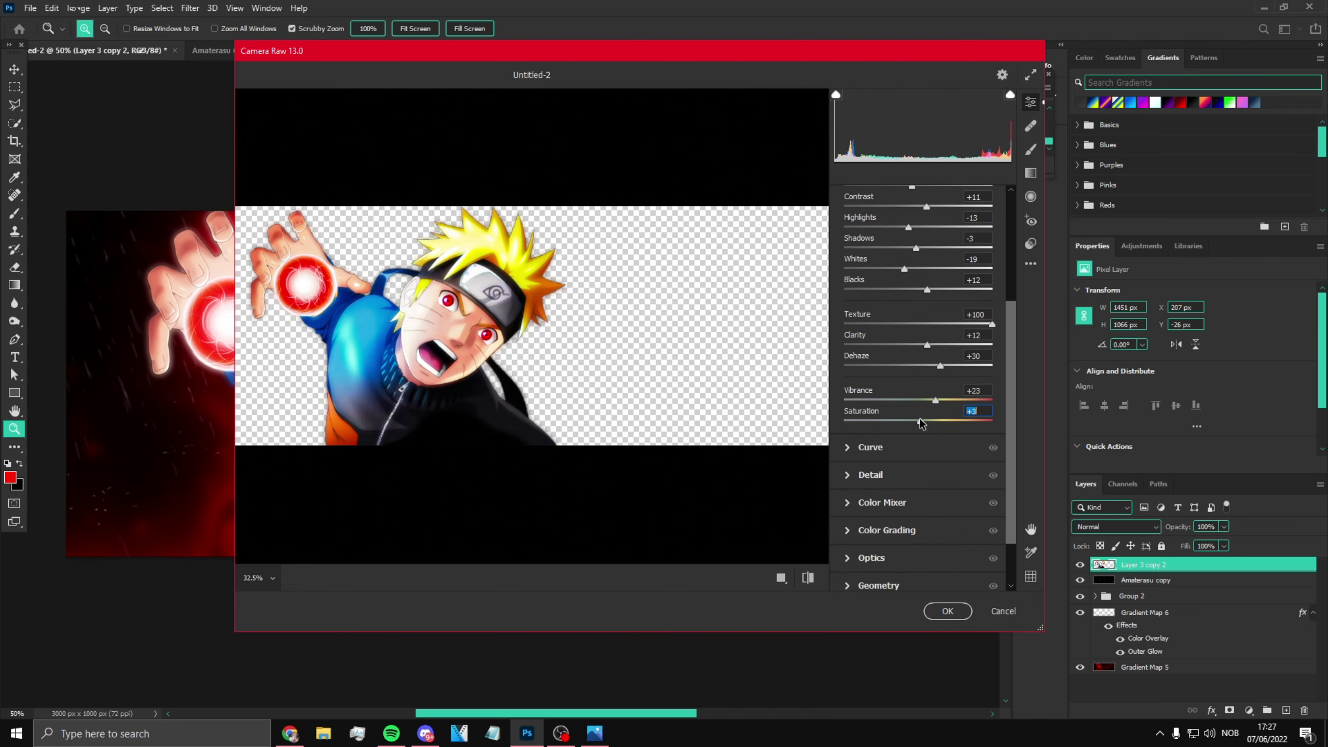
left_click(945, 611)
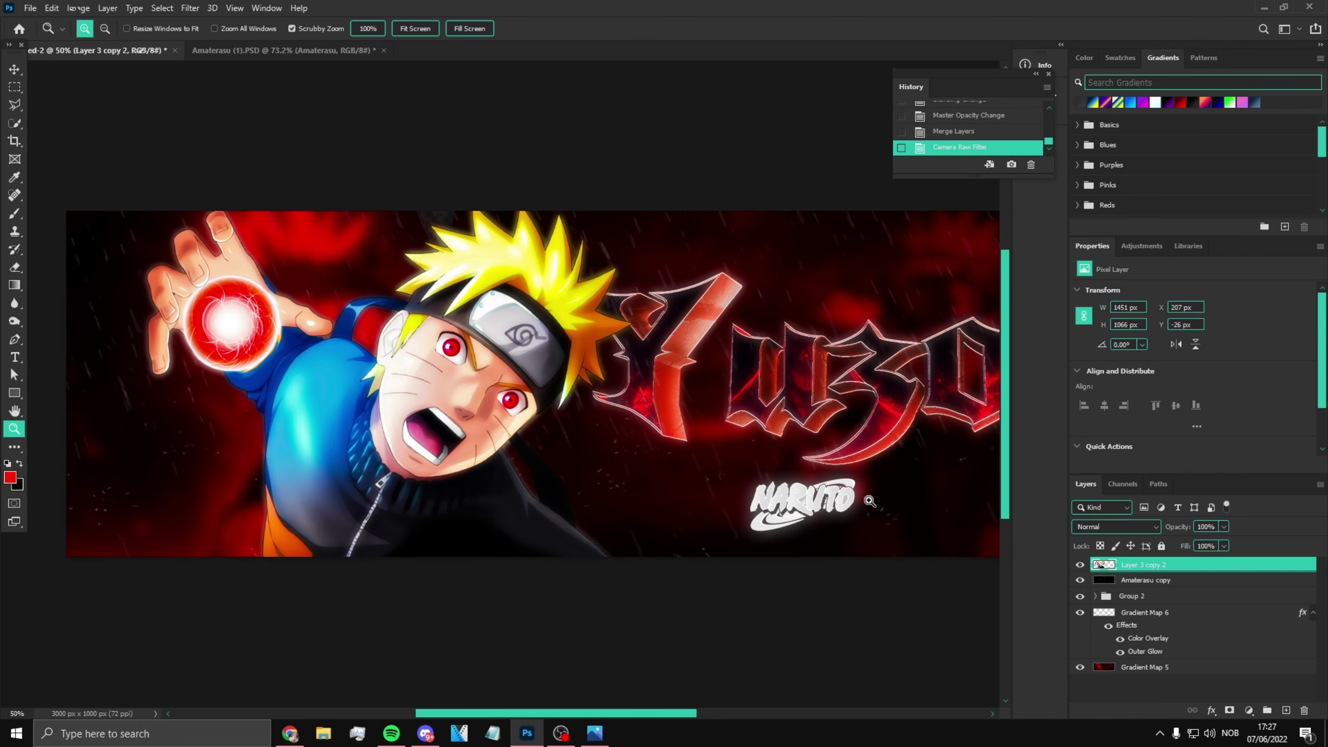
Step: Duplicate the character layer, try the Filter Gallery's Paint Daubs effect on the copy and undo the filter
key("ctrl+j")
left_click(190, 8)
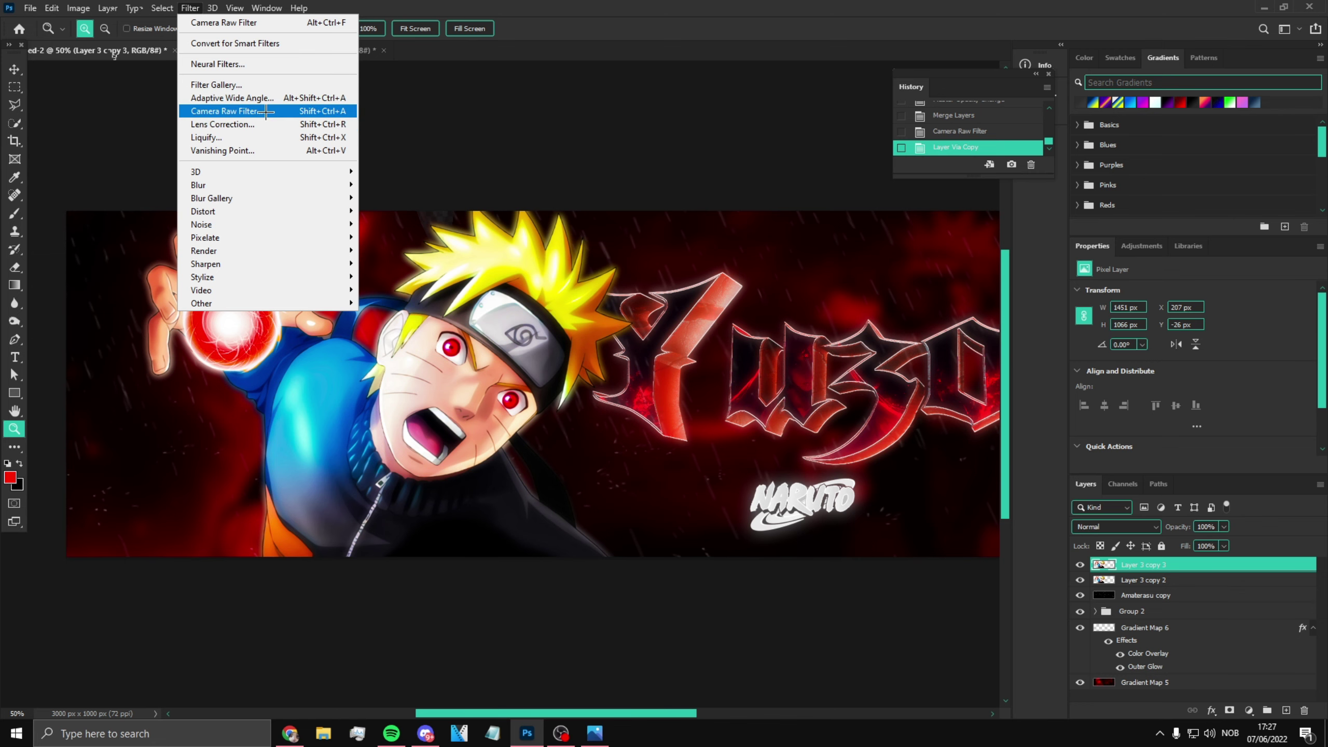
left_click(252, 85)
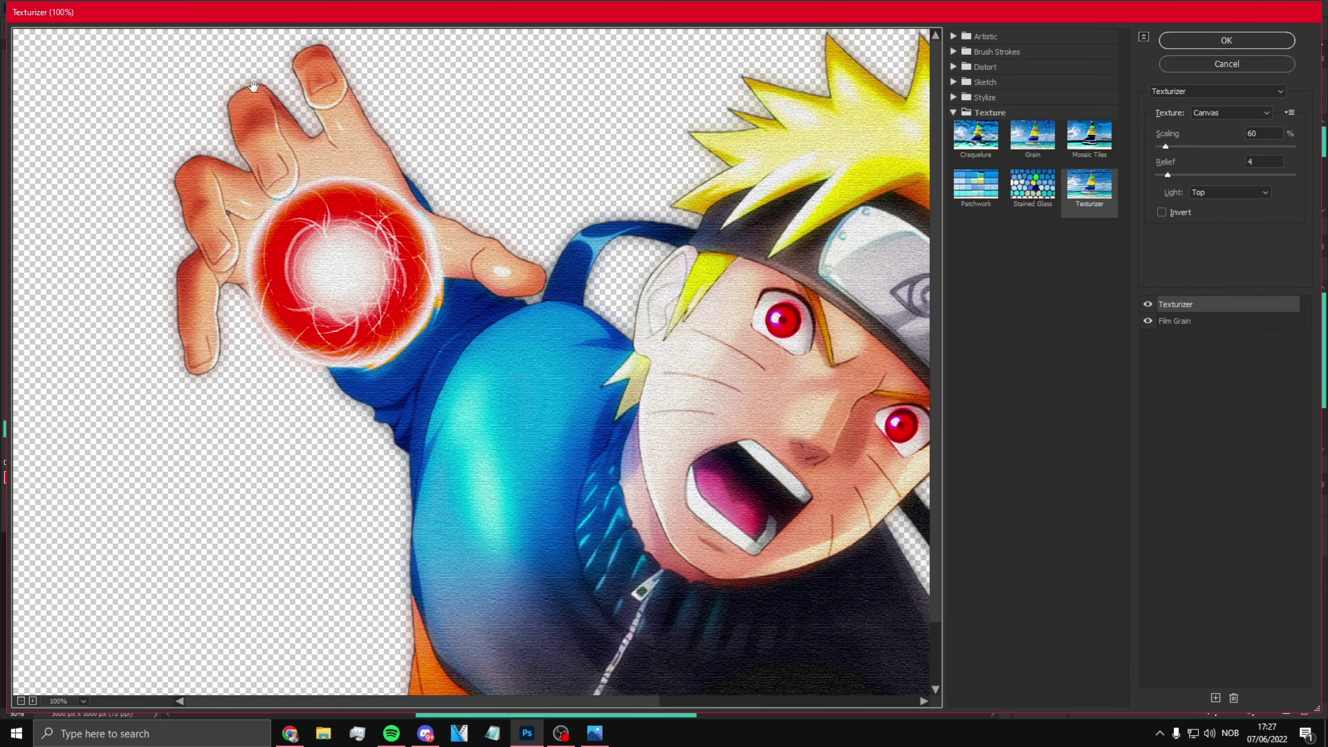
left_click(952, 37)
left_click(976, 64)
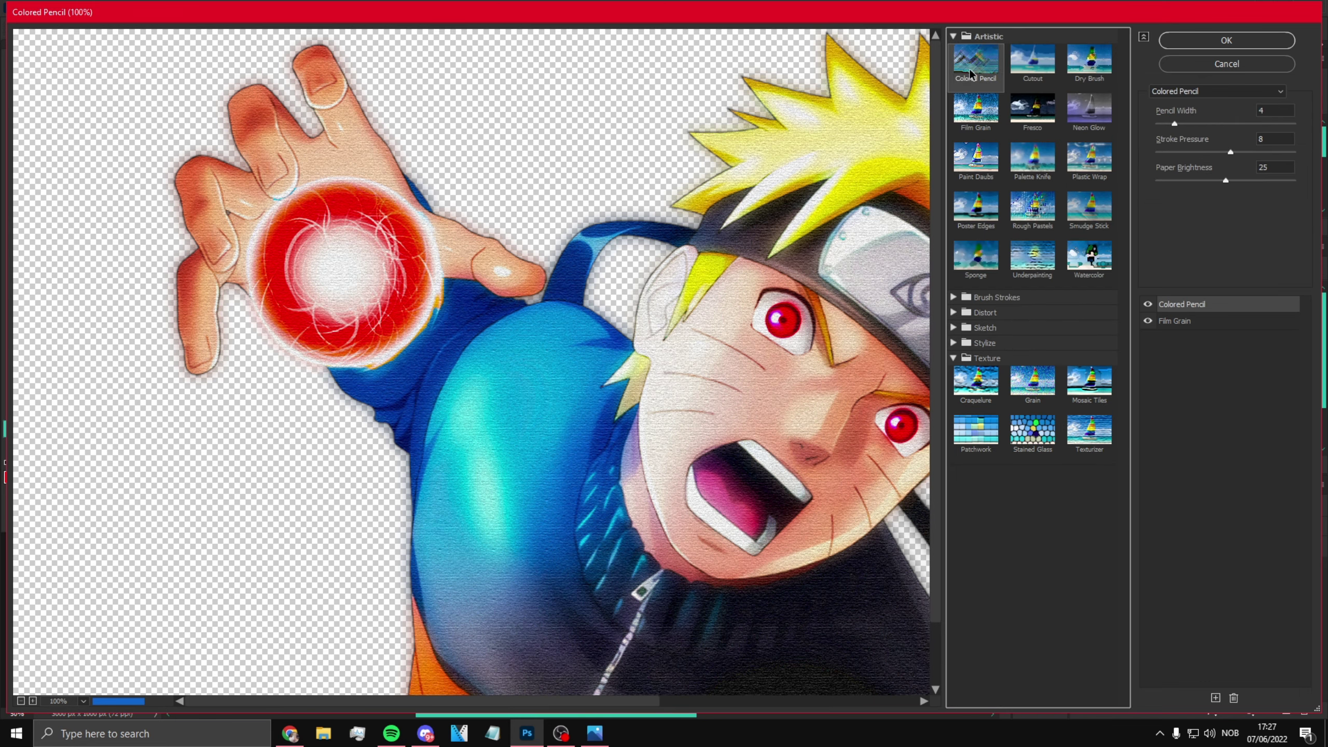
left_click(1031, 63)
left_click(1035, 112)
left_click(1086, 112)
left_click(976, 157)
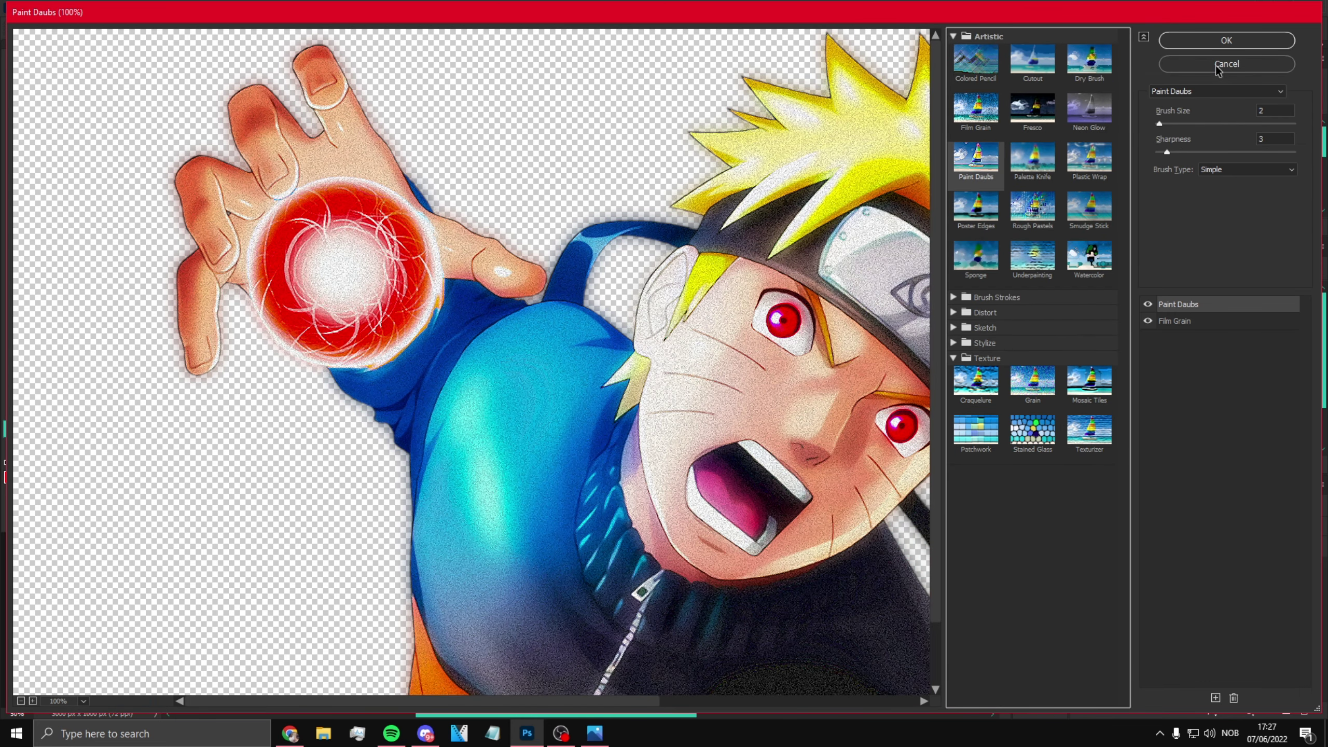
left_click(1218, 41)
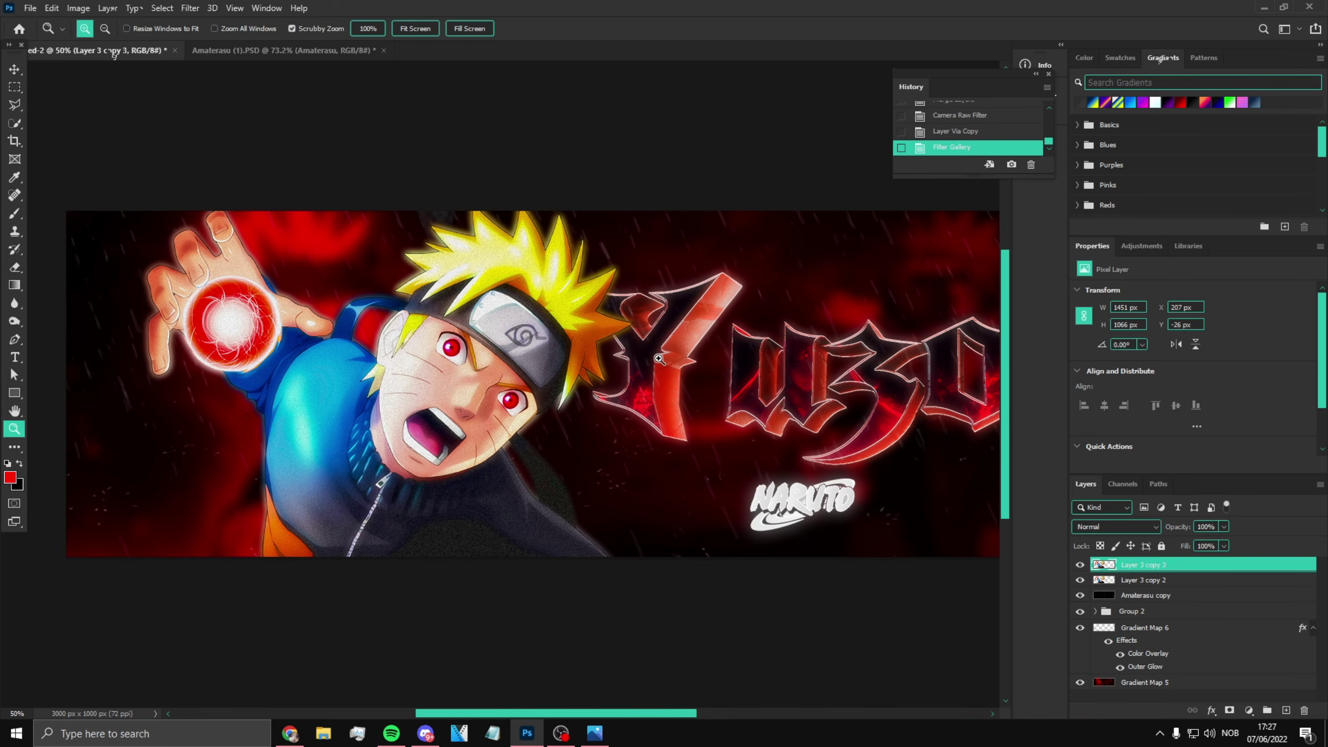
key("ctrl+z")
left_click(190, 9)
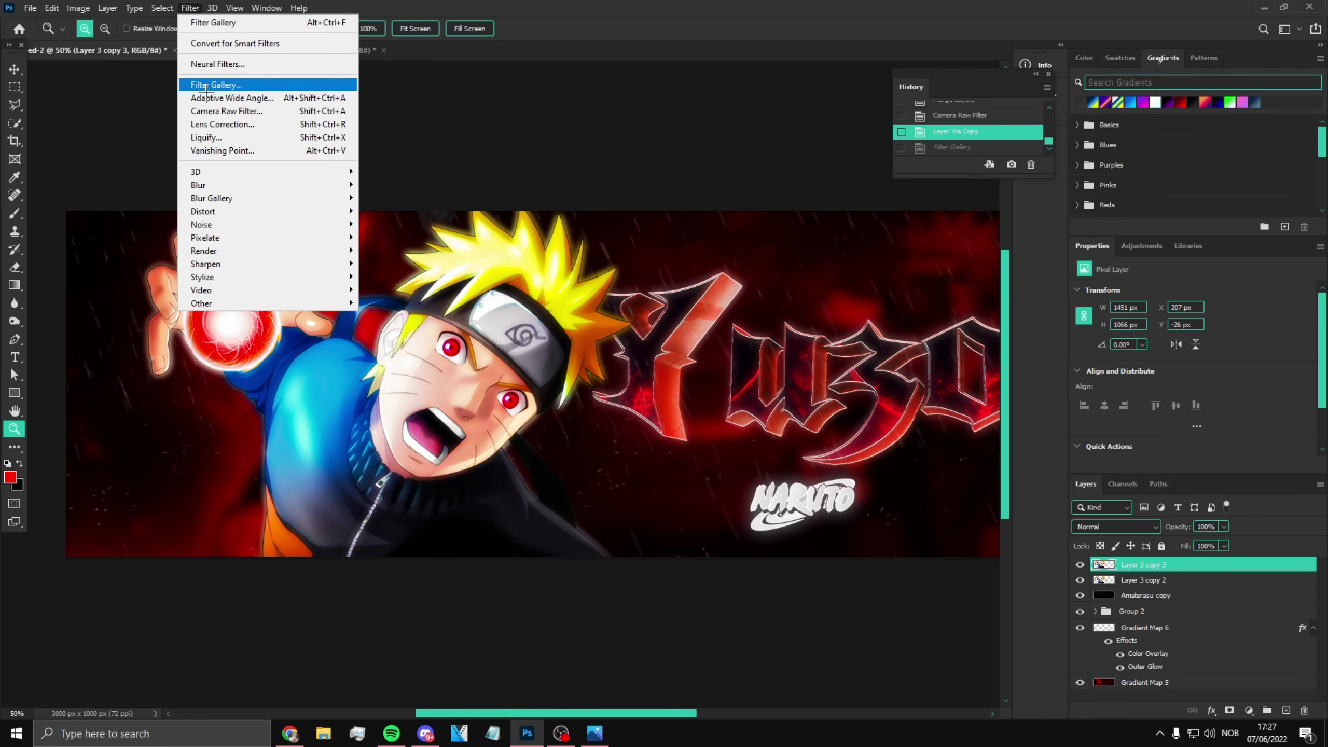
left_click(240, 111)
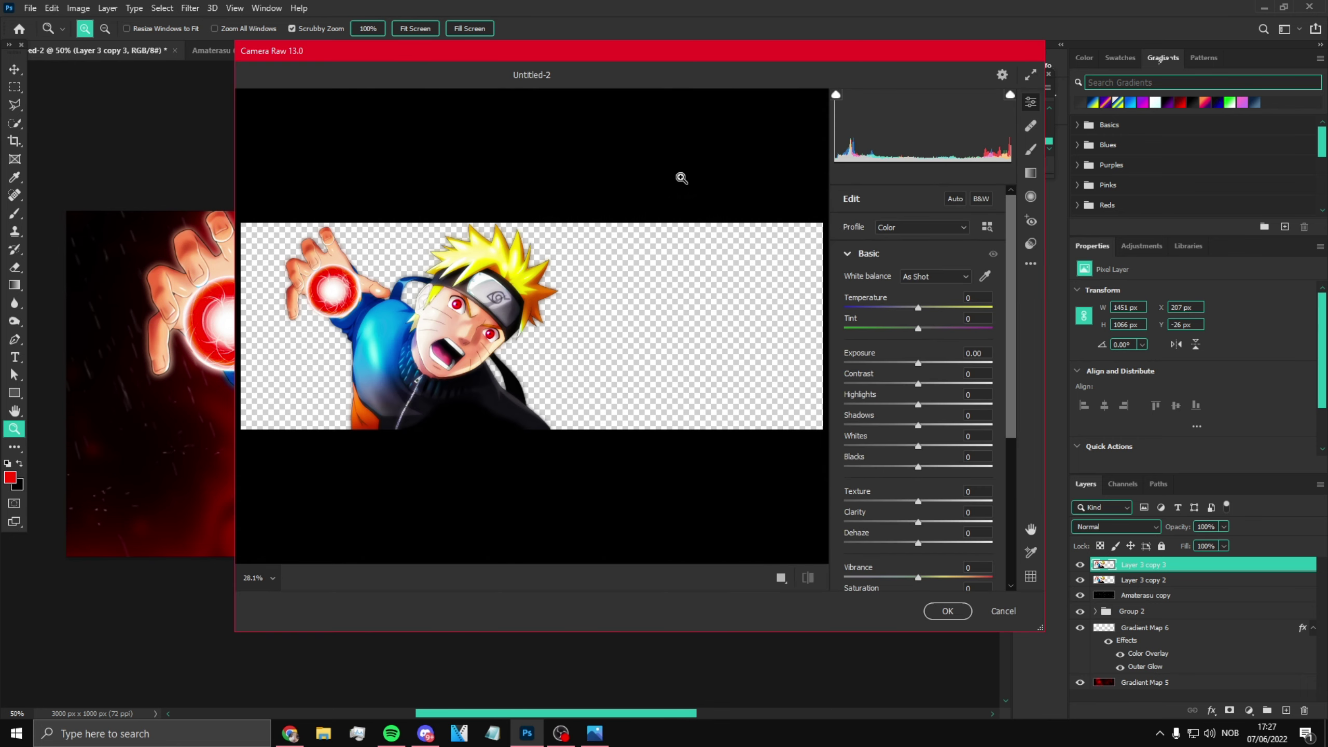
left_click(1002, 610)
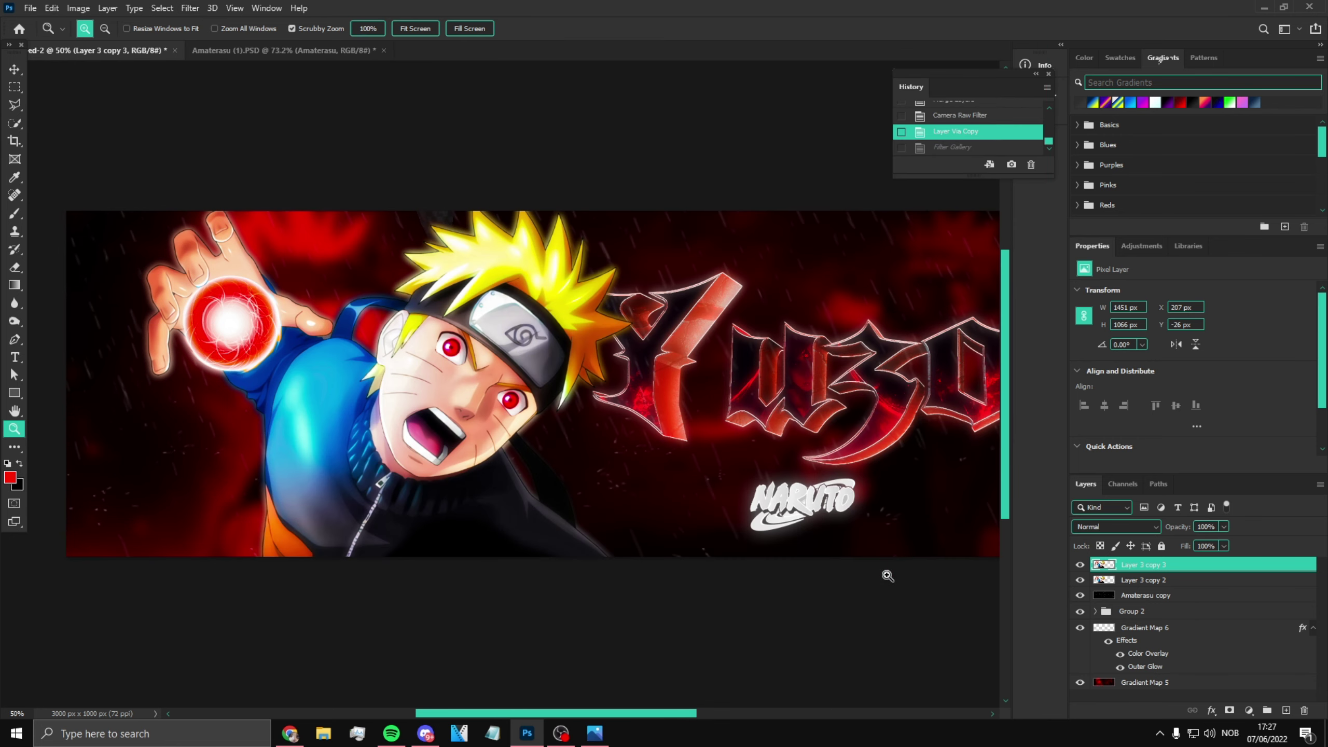
Step: Delete the topmost duplicate of the character layer
left_click(190, 8)
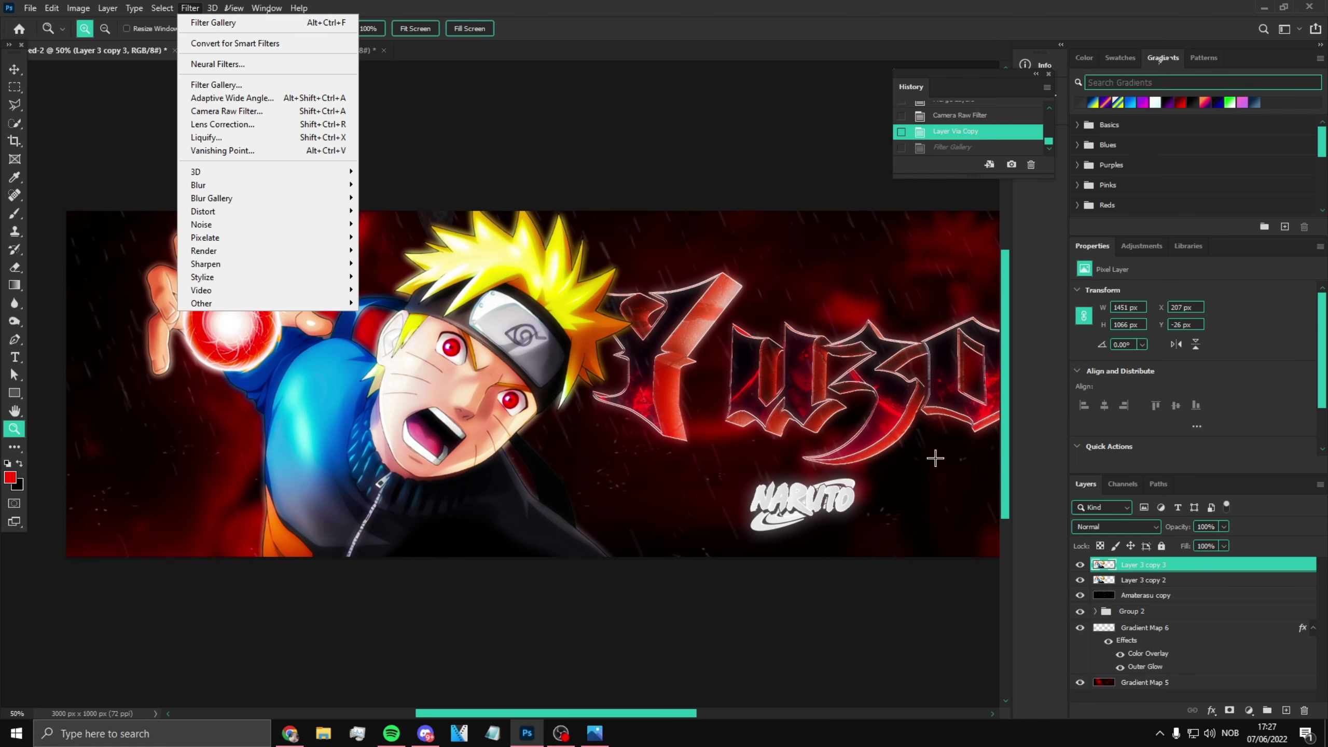
left_click(1153, 584)
left_click(1154, 568)
key("Delete")
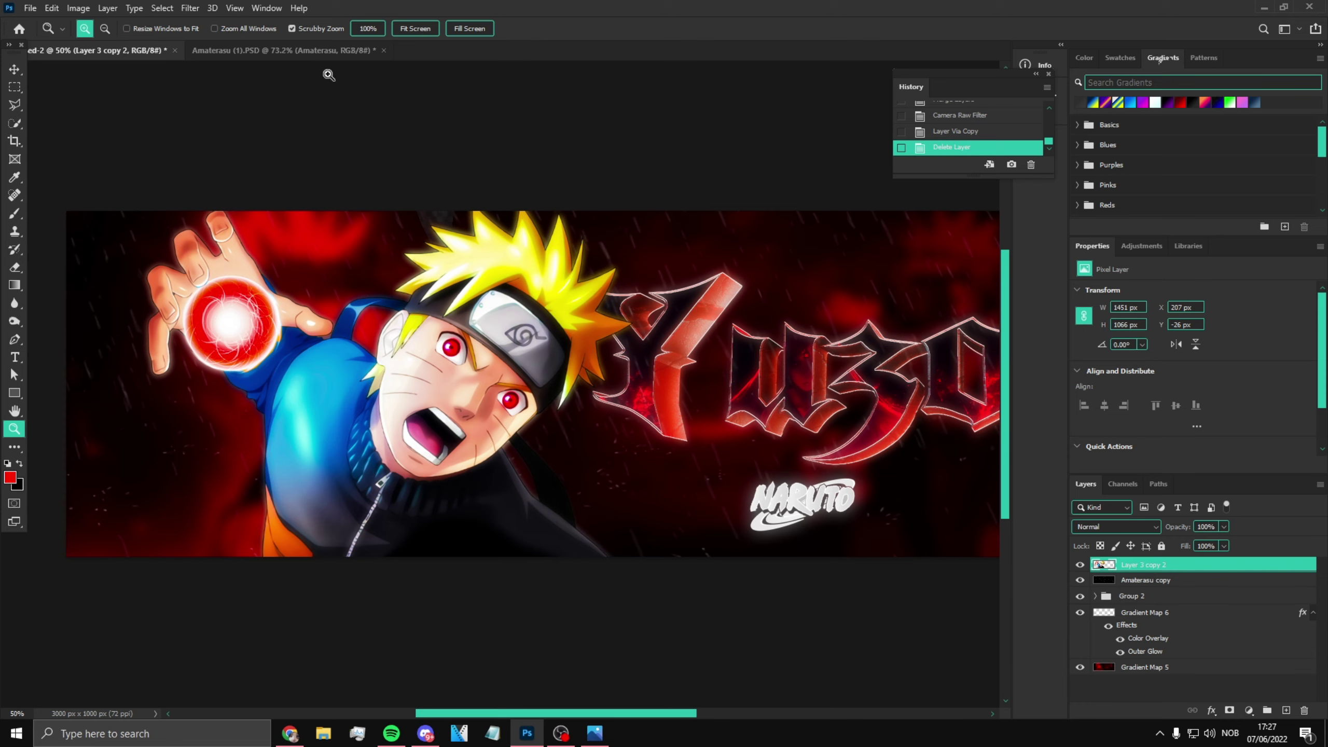
Step: Preview Filter Gallery artistic effects such as Sponge, Plastic Wrap and Smudge Stick on the character layer
left_click(190, 8)
left_click(190, 8)
left_click(189, 8)
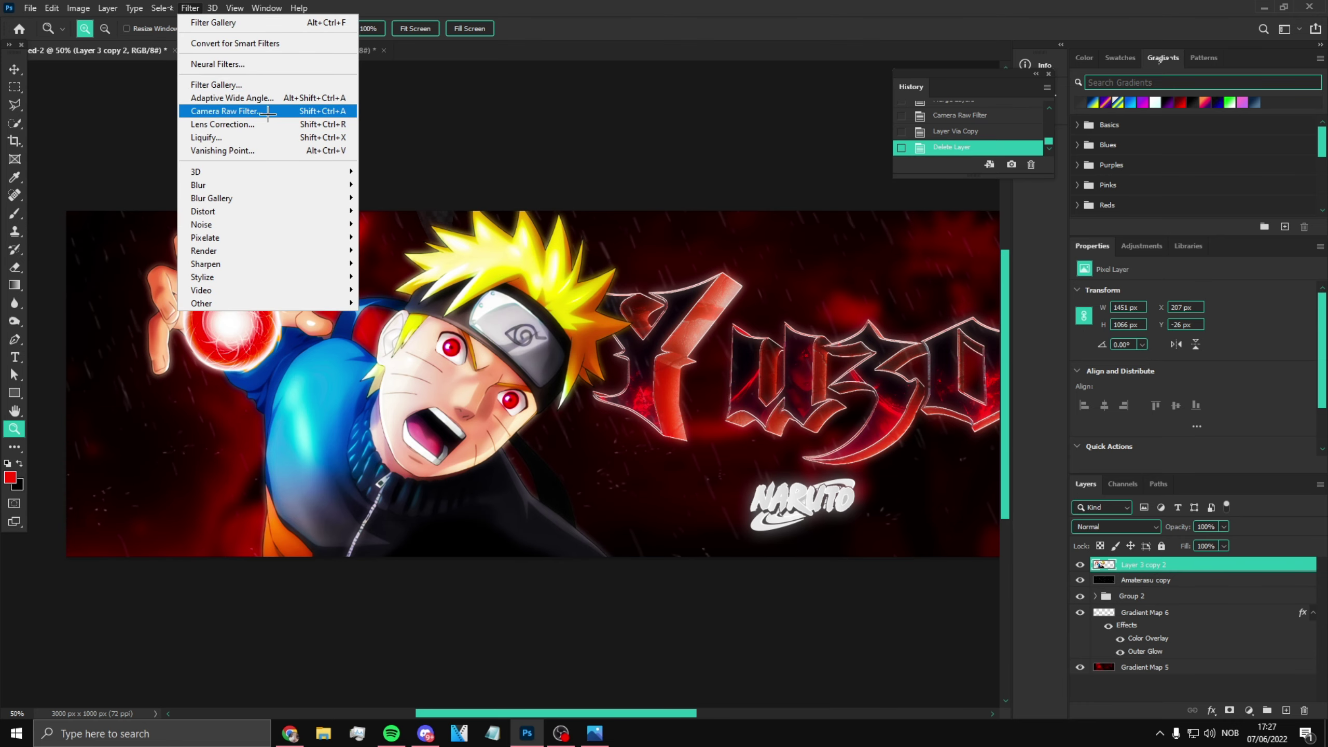
left_click(259, 85)
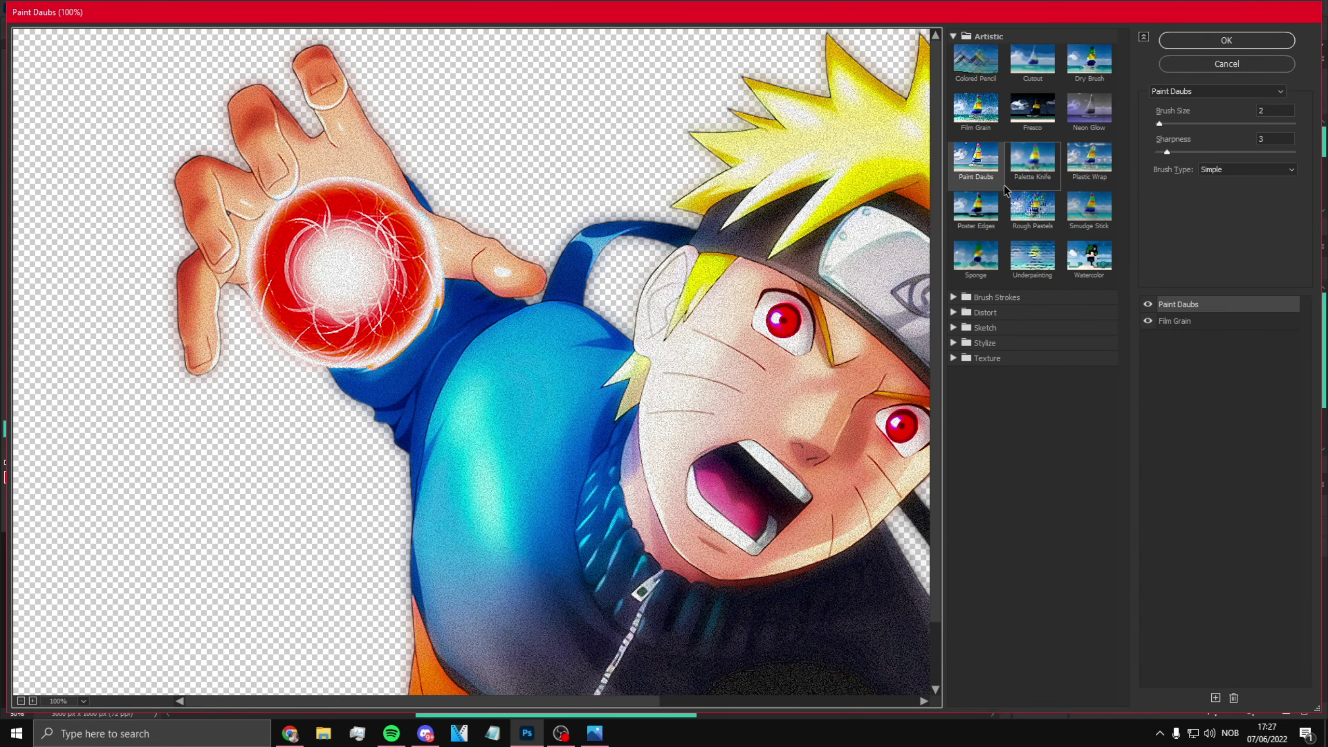
left_click_drag(848, 356, 693, 285)
left_click(990, 275)
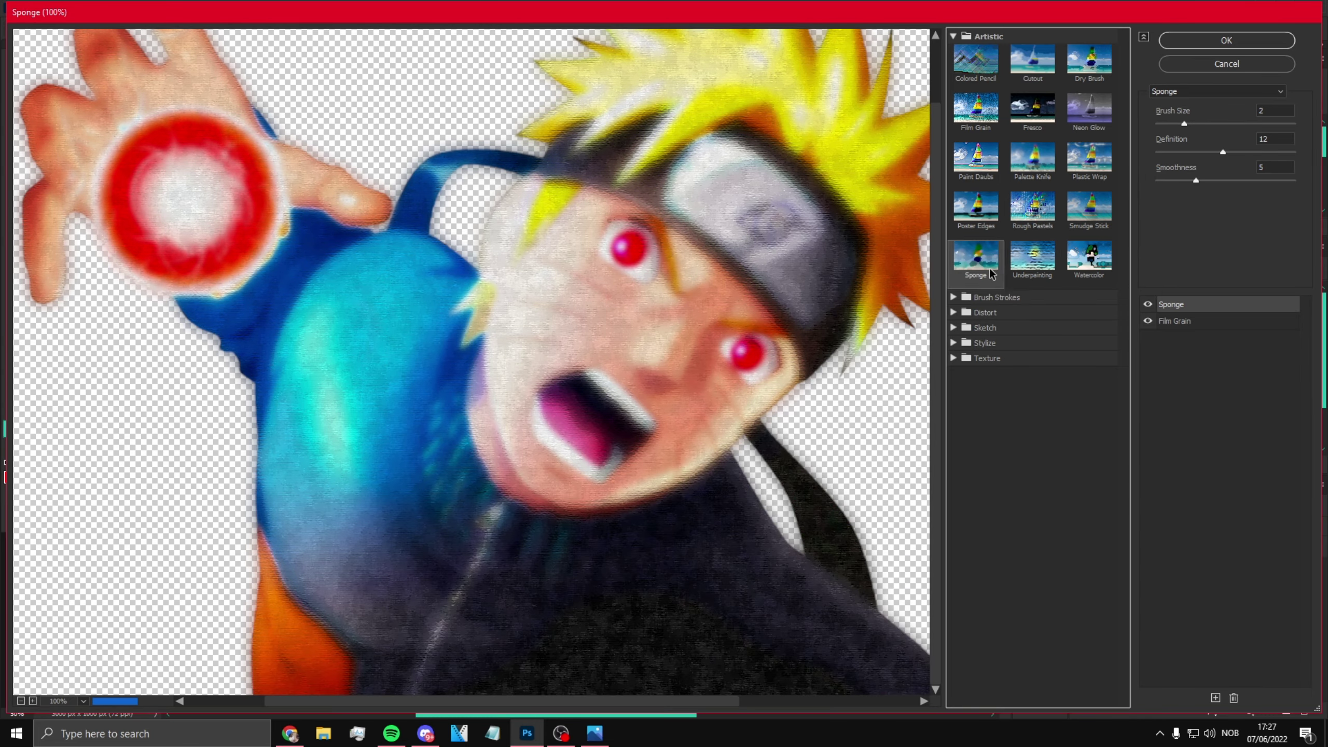
left_click(1086, 265)
left_click(1084, 180)
left_click(1081, 196)
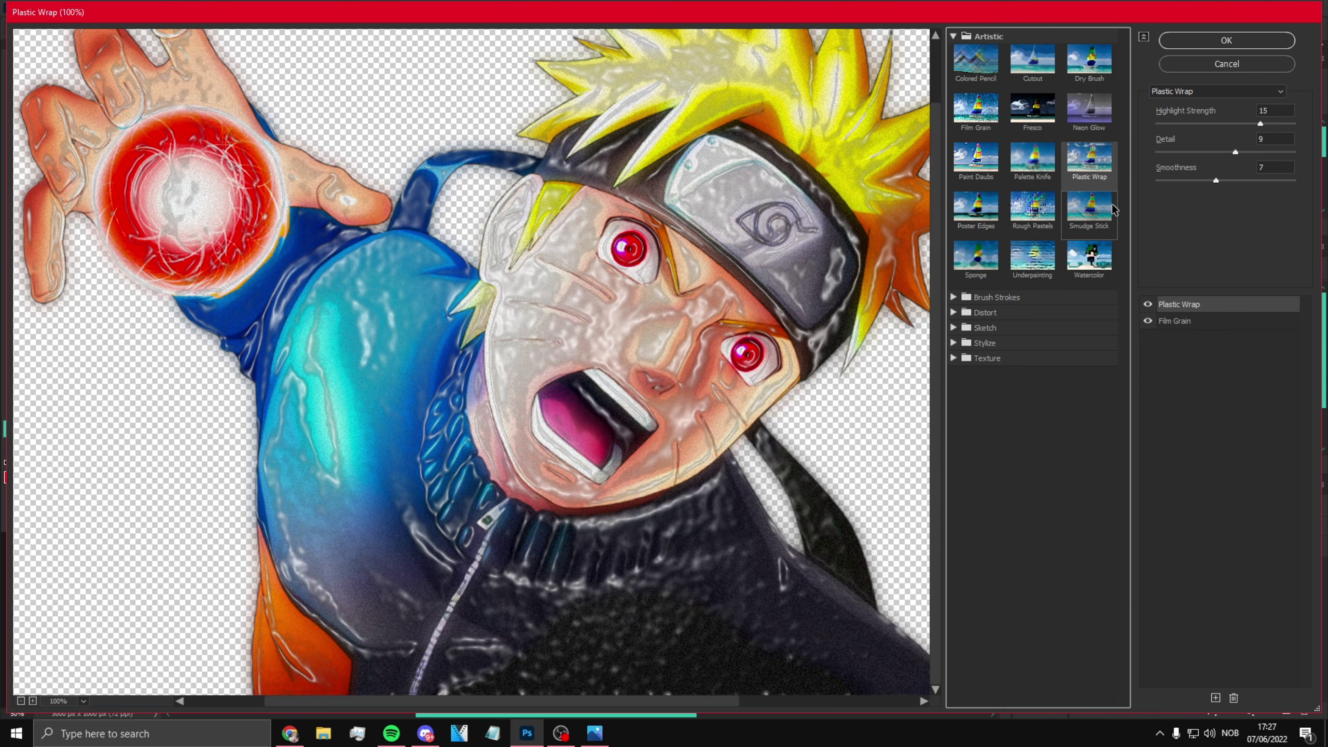
left_click(1088, 210)
scroll(703, 286, "down", 3)
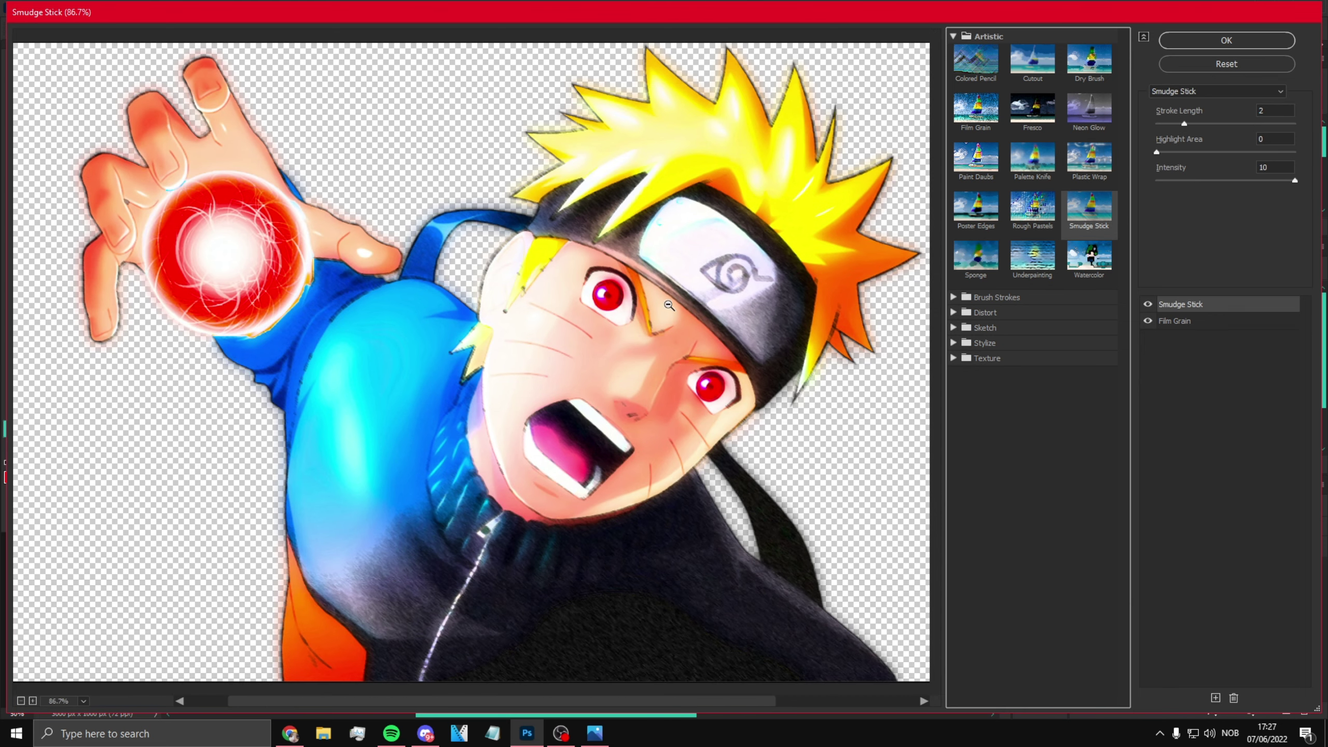
left_click(670, 305, "ctrl")
Step: Apply Plastic Wrap to the character layer with highlight strength 4, detail 3 and smoothness 15
left_click(1089, 158)
left_click_drag(1260, 123, 1184, 123)
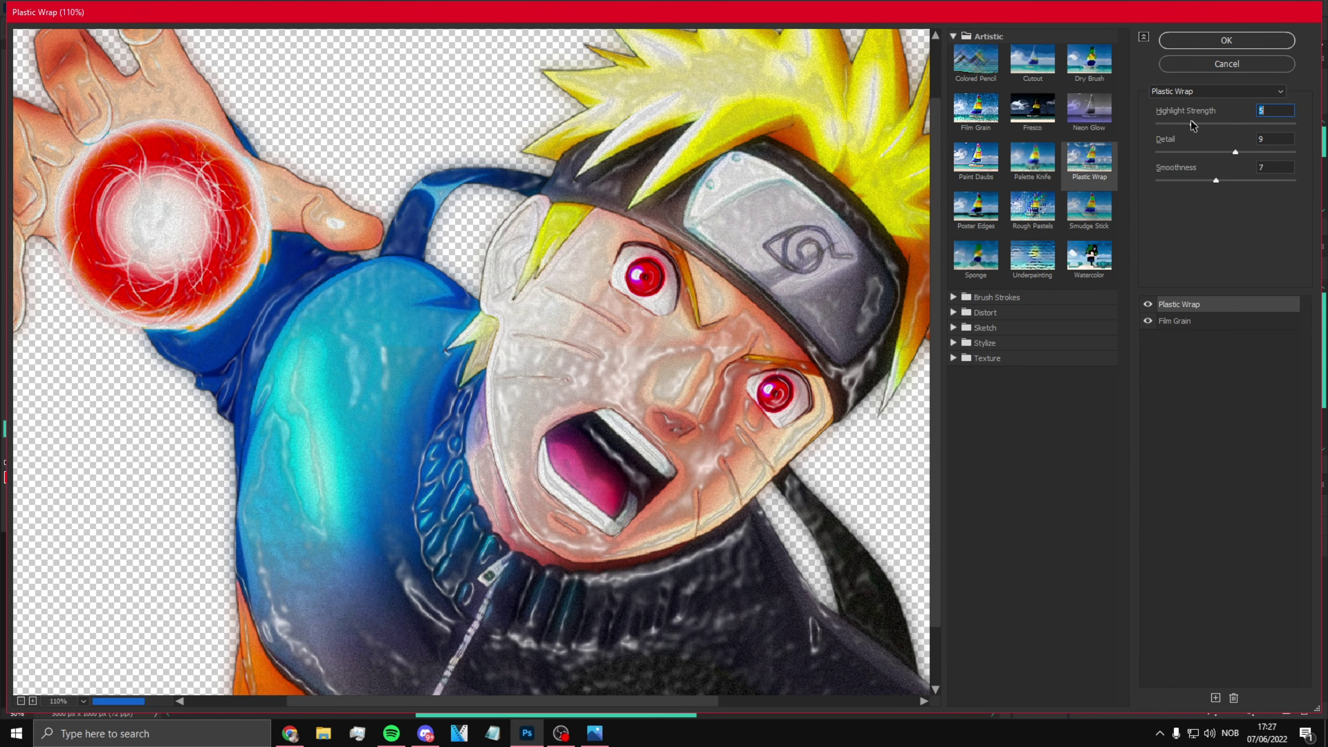
left_click_drag(1234, 164, 1296, 184)
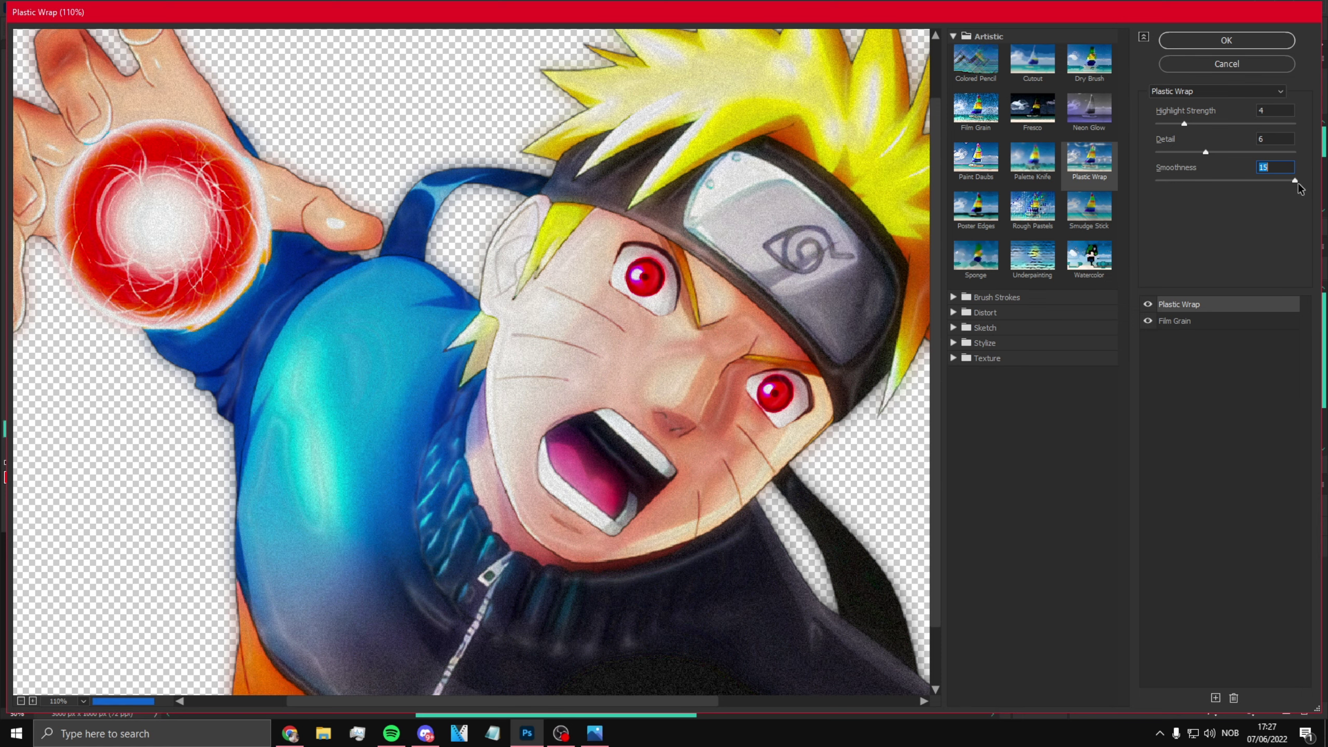
left_click_drag(1205, 153, 1182, 156)
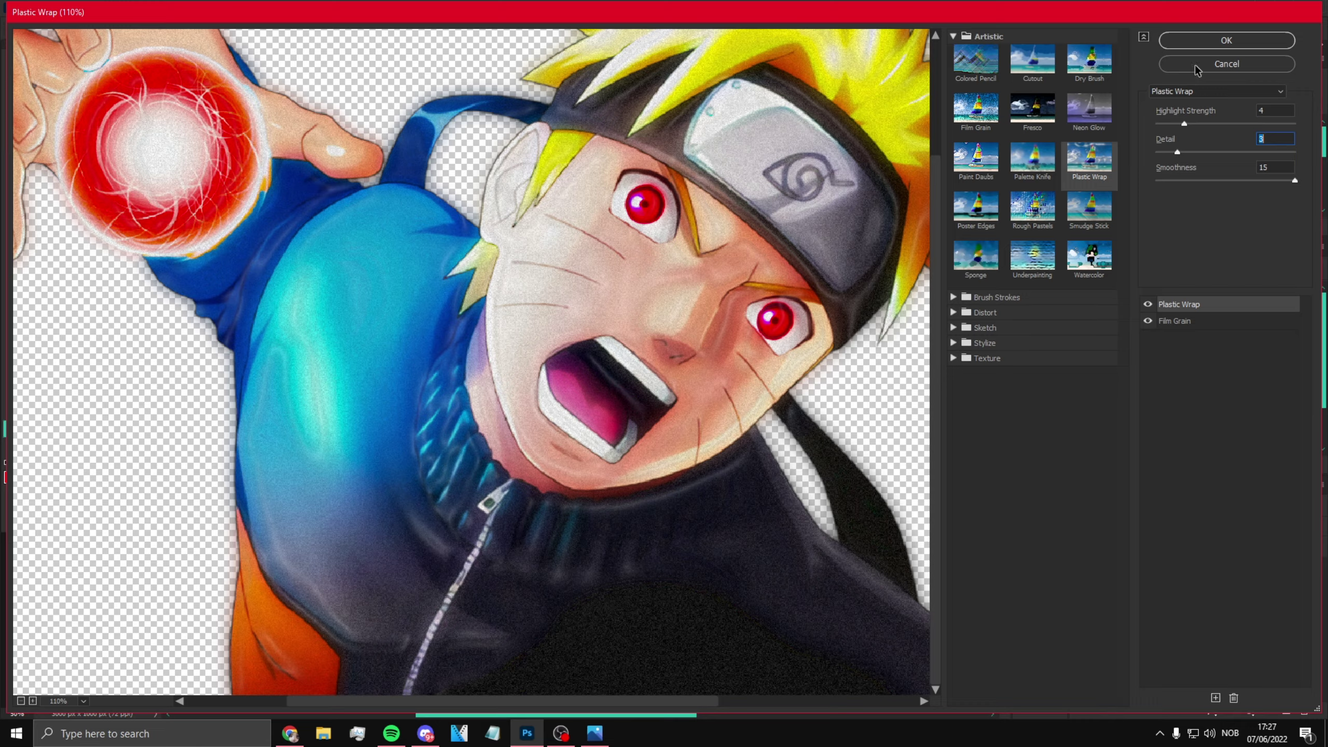
left_click(1216, 42)
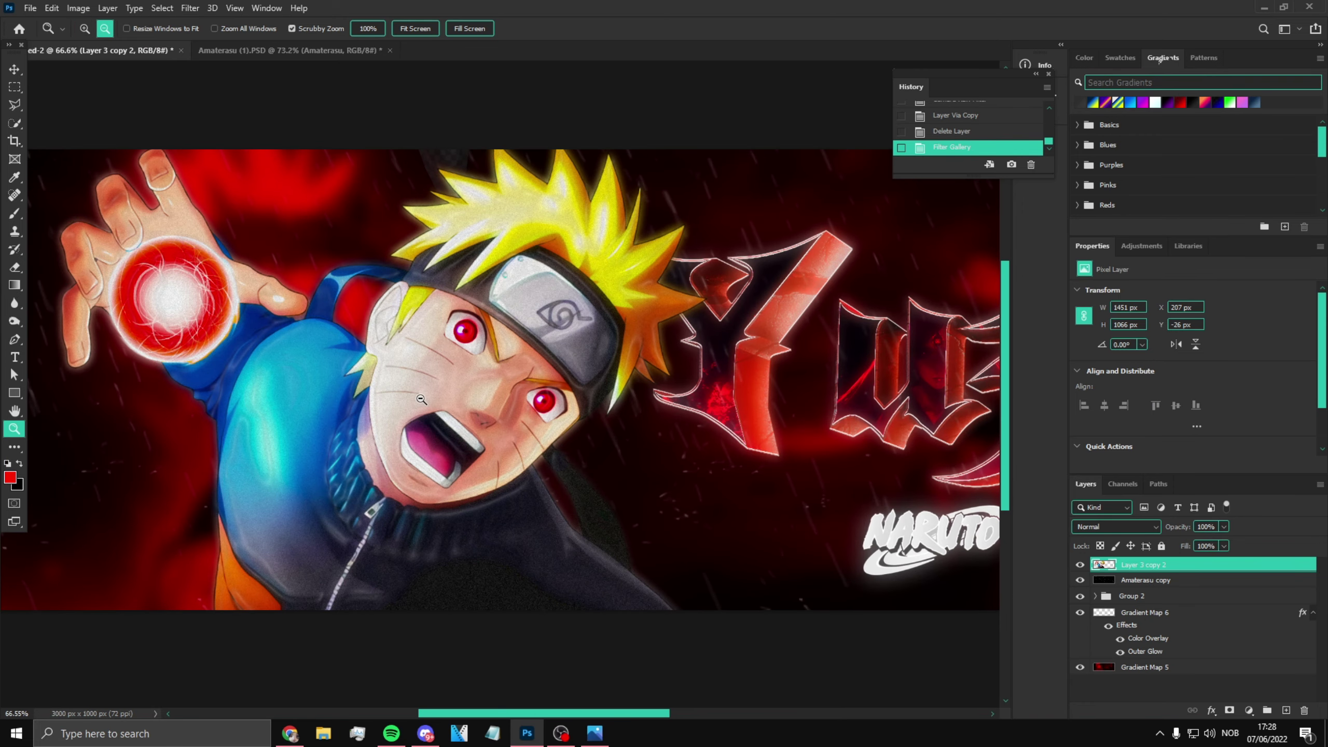
Step: Examine the filtered character, the Yuzo text and the Naruto logo up close and in the full banner
left_click(423, 395)
right_click(489, 403)
left_click(489, 410)
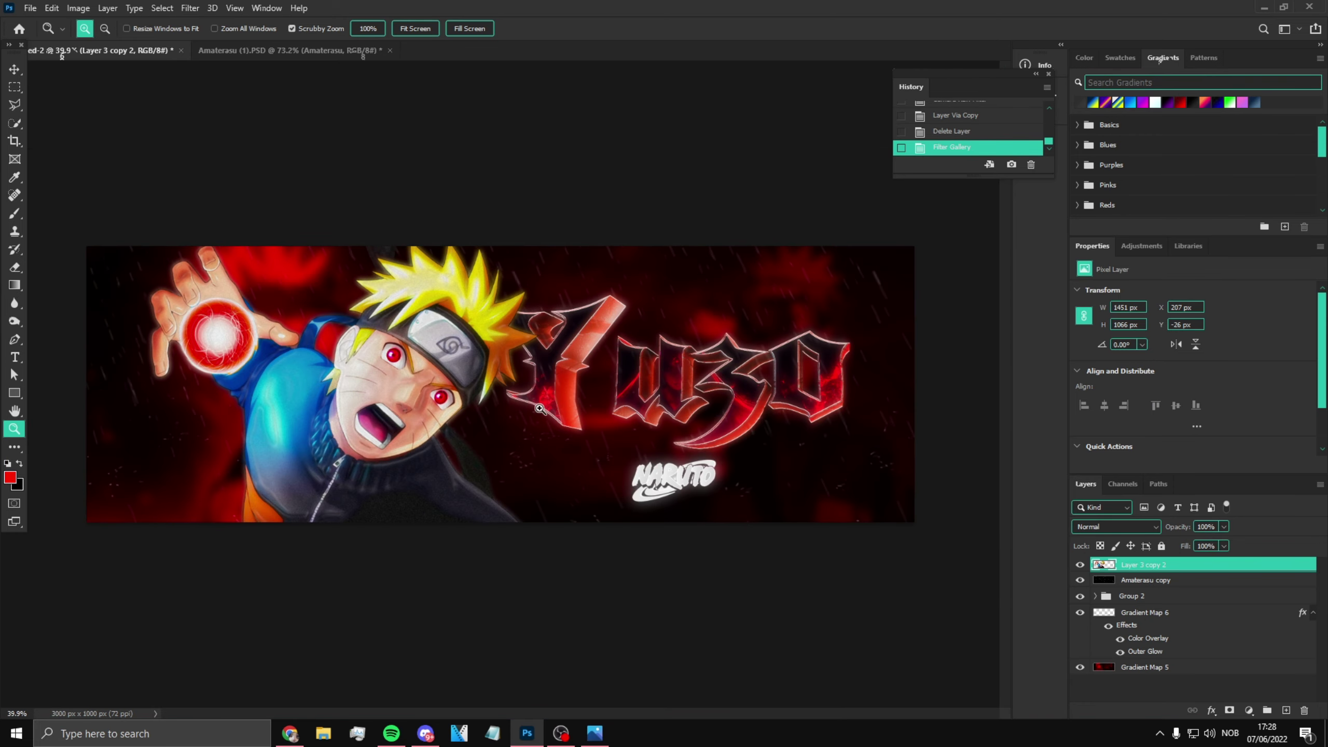
left_click_drag(488, 403, 513, 392)
scroll(513, 392, "down", 4)
key("alt")
scroll(657, 489, "up", 2)
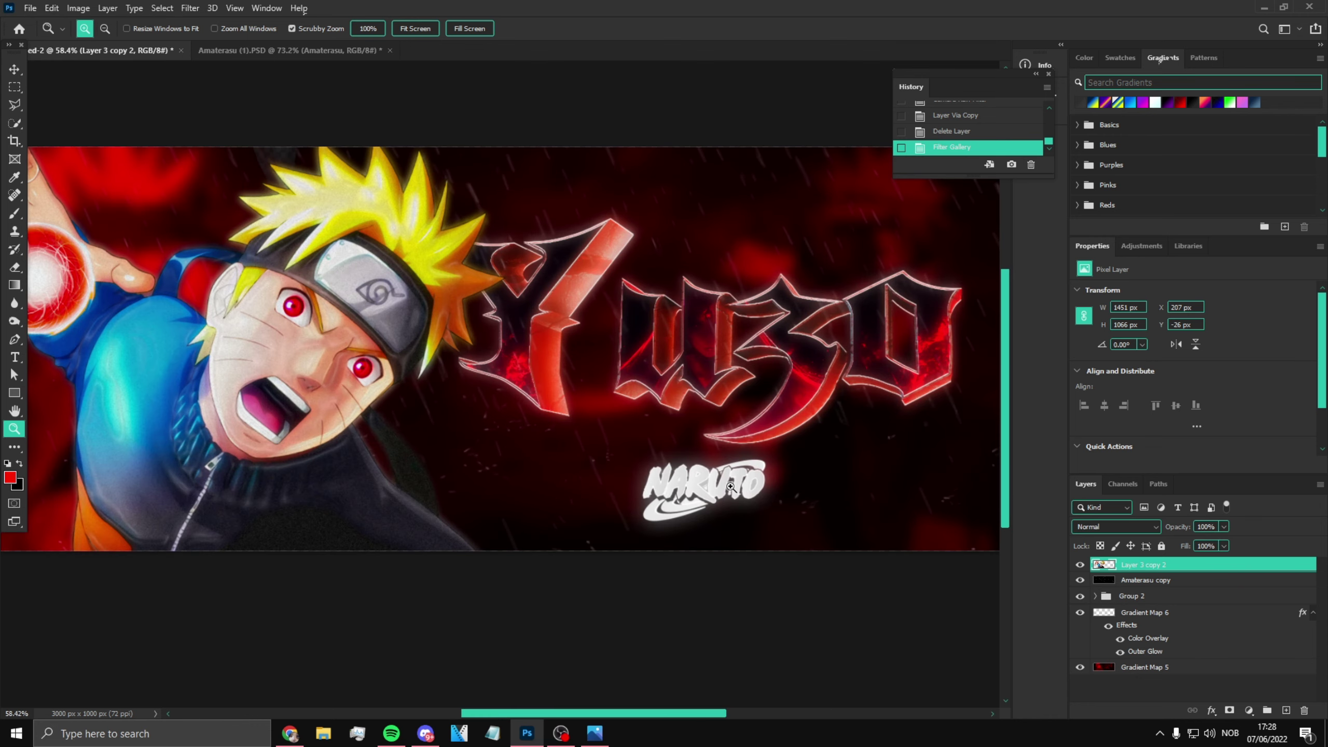
right_click(737, 482)
left_click(771, 491)
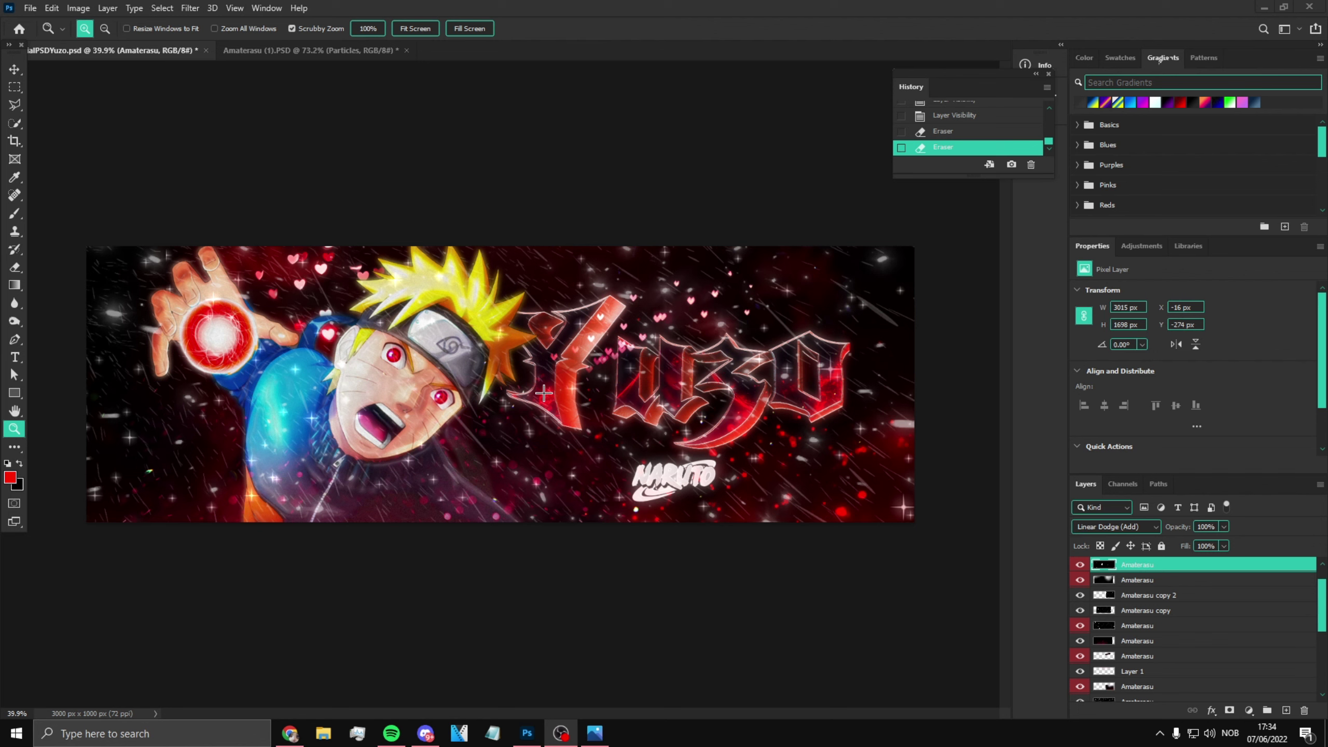
Step: Hide the Exposure 1 adjustment layer near the bottom of the layer stack
left_click(1141, 568)
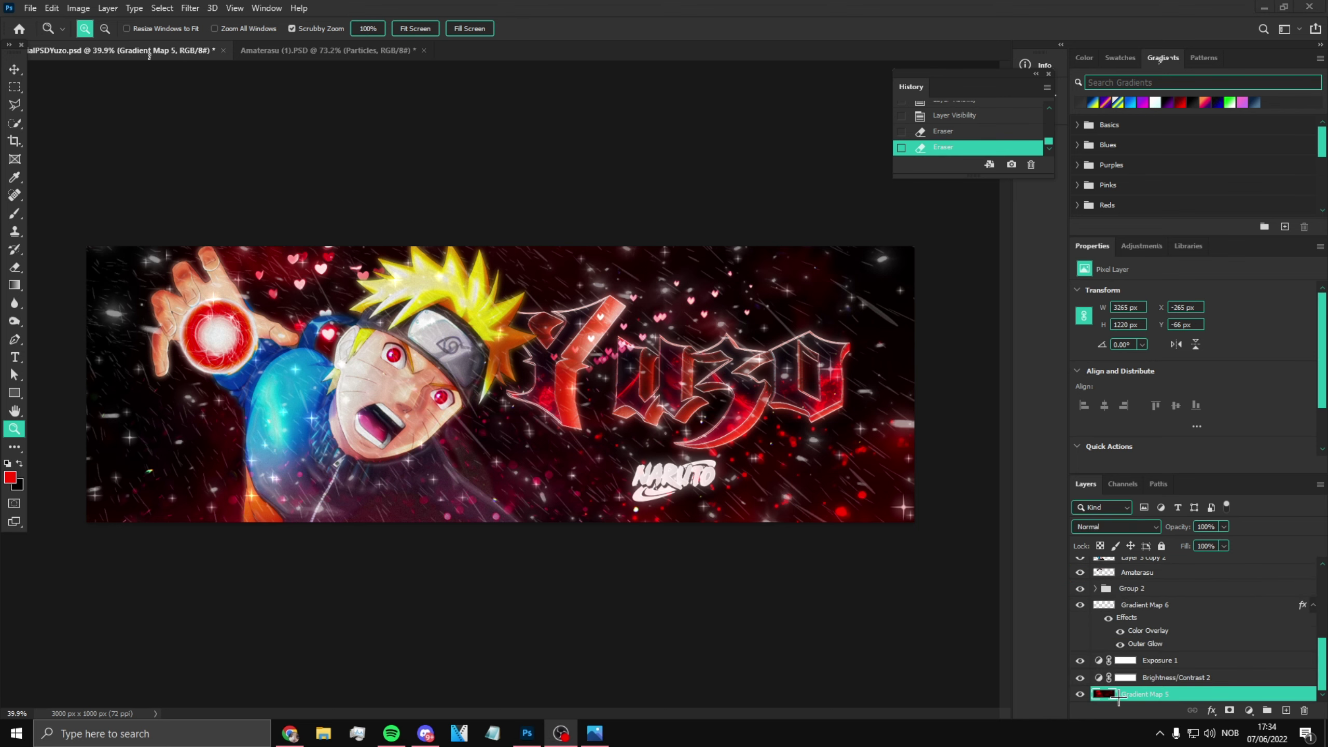
left_click(1118, 696)
left_click(1080, 660)
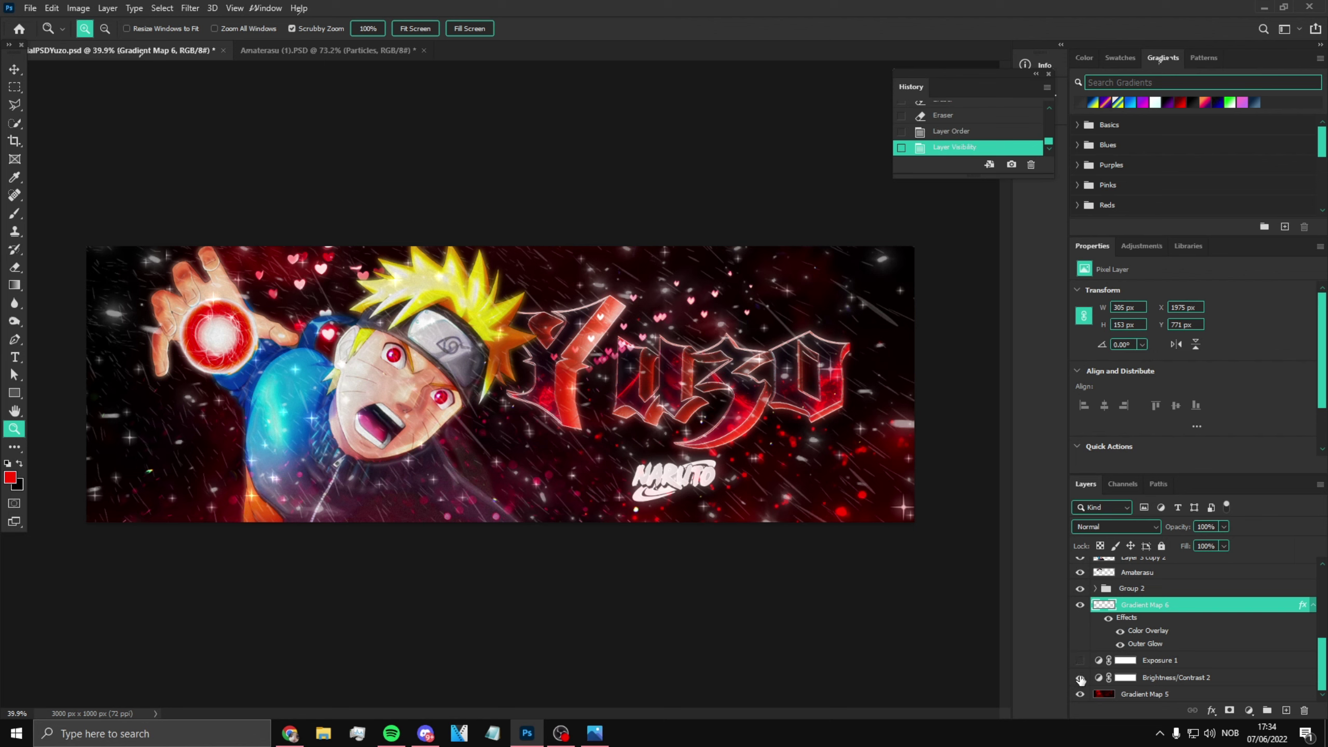
Step: Show the Exposure 1 adjustment layer again and adjust its exposure value
left_click(1080, 678)
left_click(1080, 677)
left_click(1080, 661)
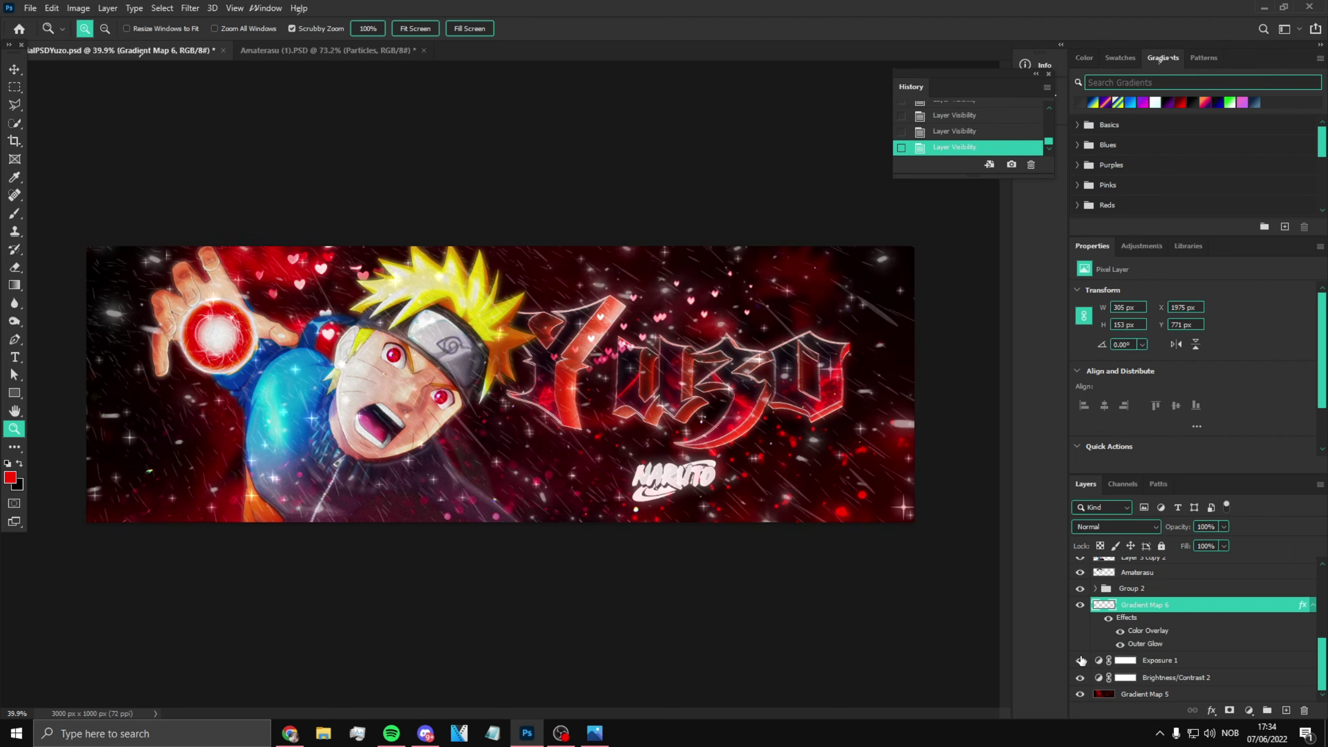
left_click(1164, 660)
left_click_drag(1156, 325, 1128, 324)
Step: Lower the brightness and slightly raise the contrast of the Brightness/Contrast 2 adjustment layer
left_click(1172, 678)
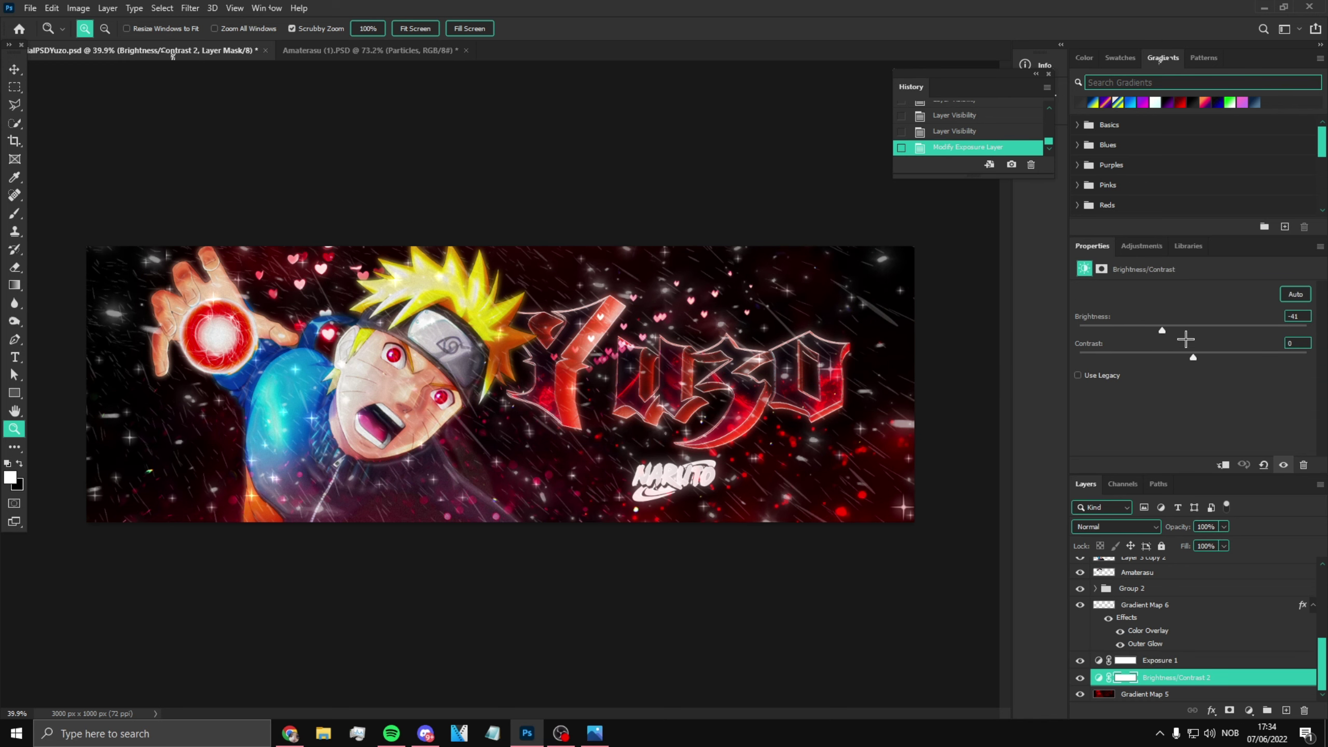
left_click_drag(1233, 356, 1254, 357)
left_click_drag(1162, 329, 1145, 329)
left_click_drag(1253, 357, 1214, 358)
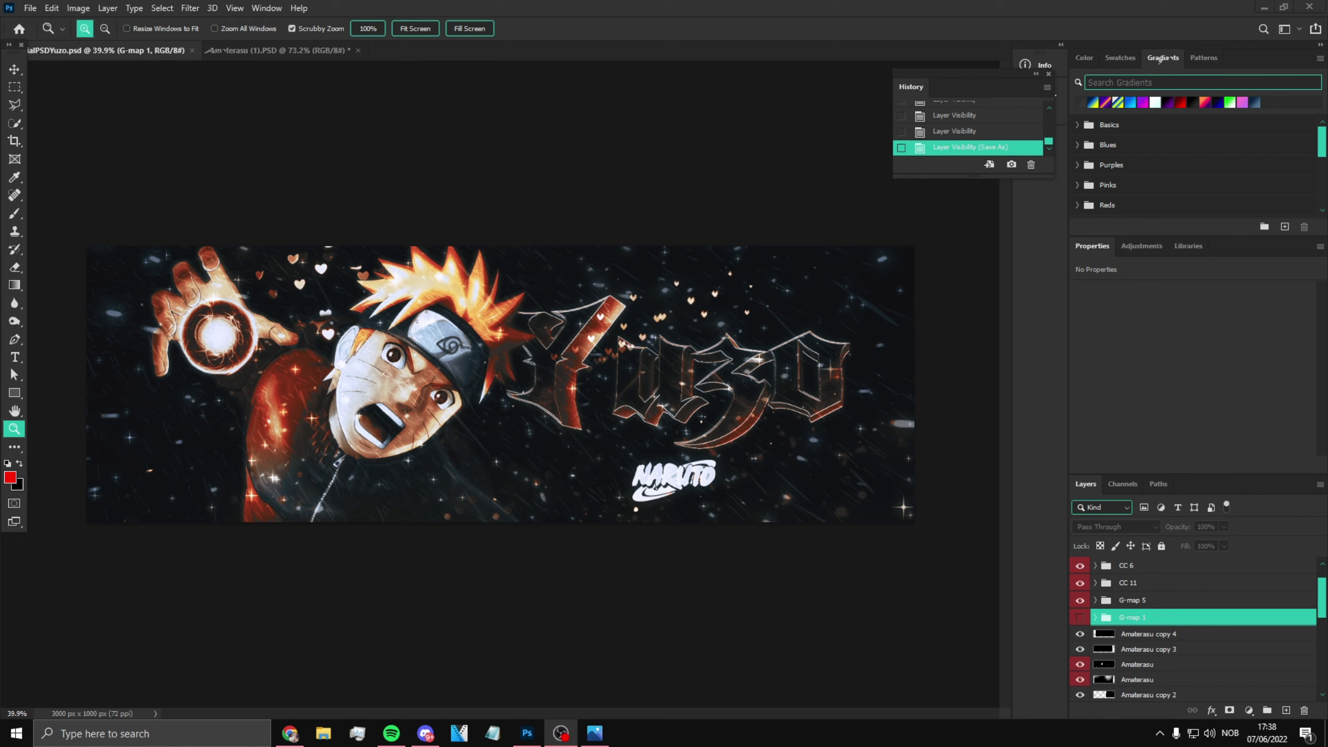
Step: Hide the CC 6, CC 11 and G-map 5 colour groups
left_click(1077, 580)
left_click(1080, 567)
left_click(1079, 582)
left_click(1079, 600)
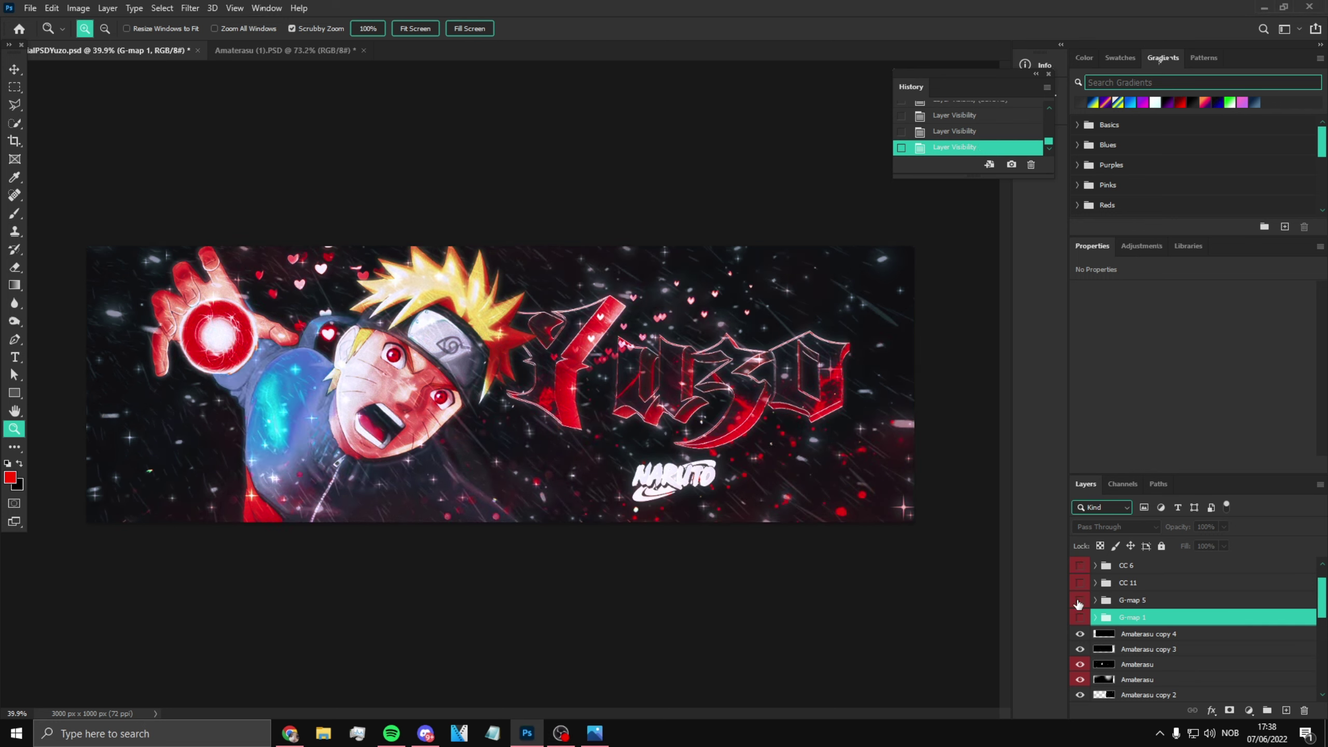
scroll(1079, 607, "up", 2)
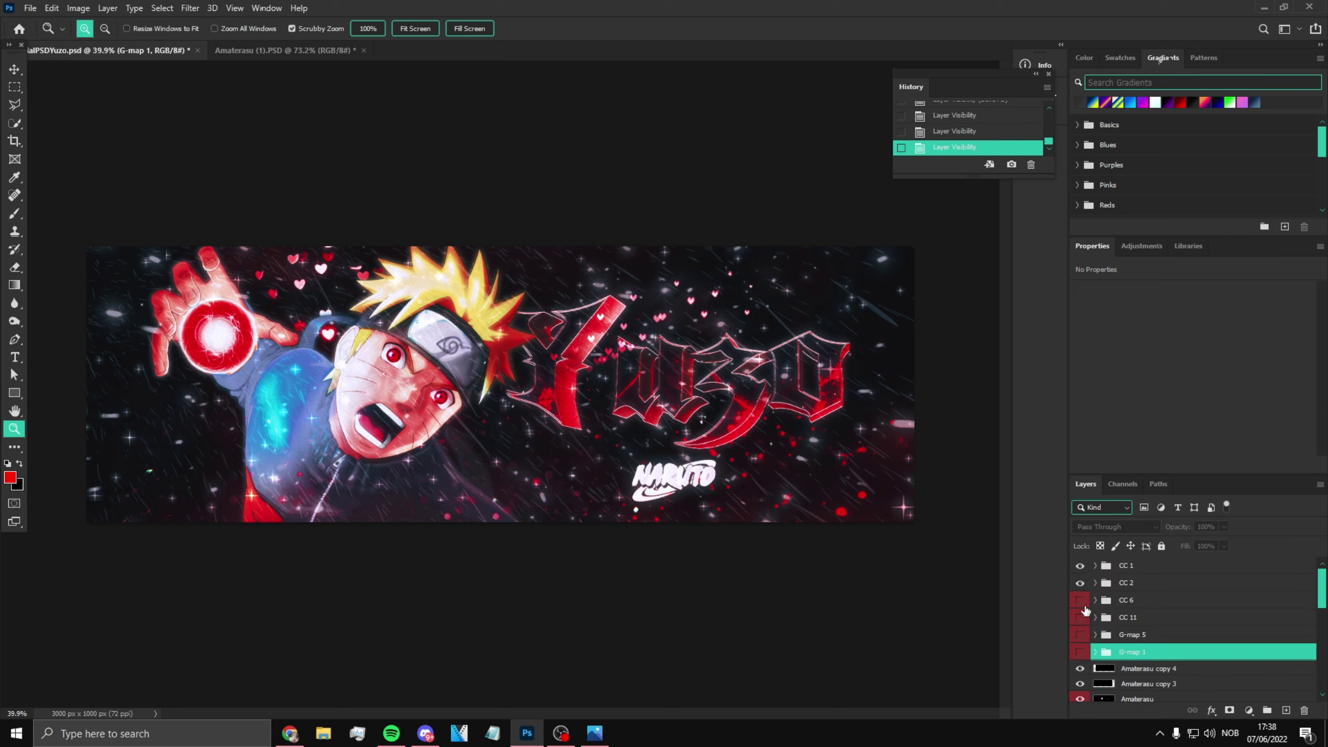
Step: Toggle the CC 6 and CC 2 groups one at a time to compare their effect on the banner
left_click(1084, 607)
left_click(1081, 605)
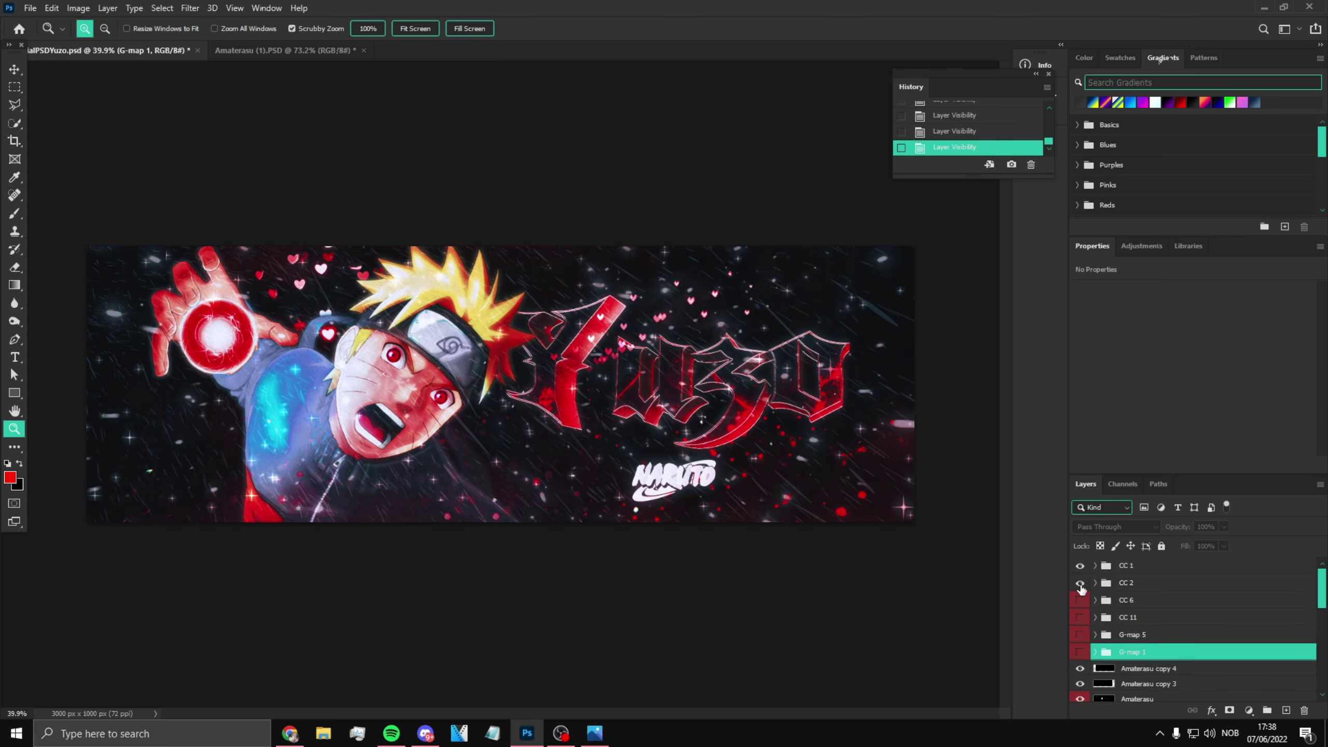
left_click(1080, 580)
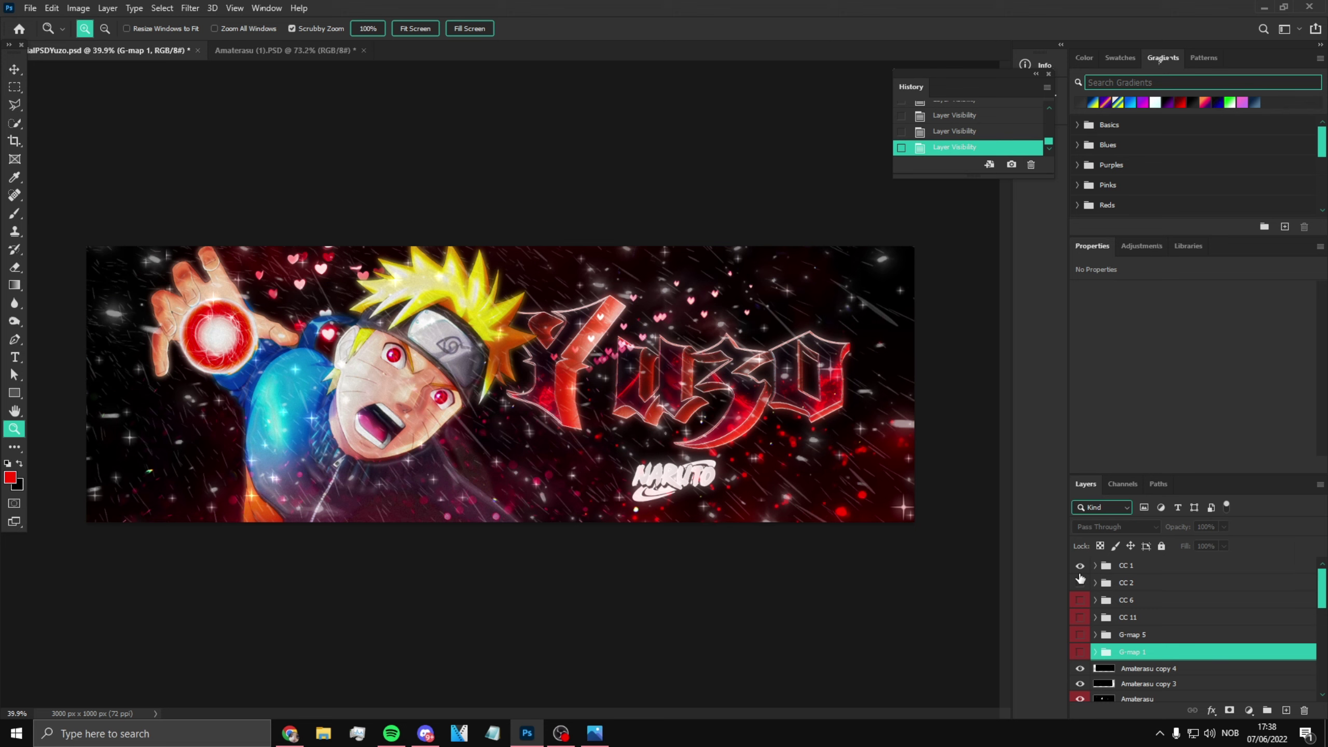
left_click(1080, 582)
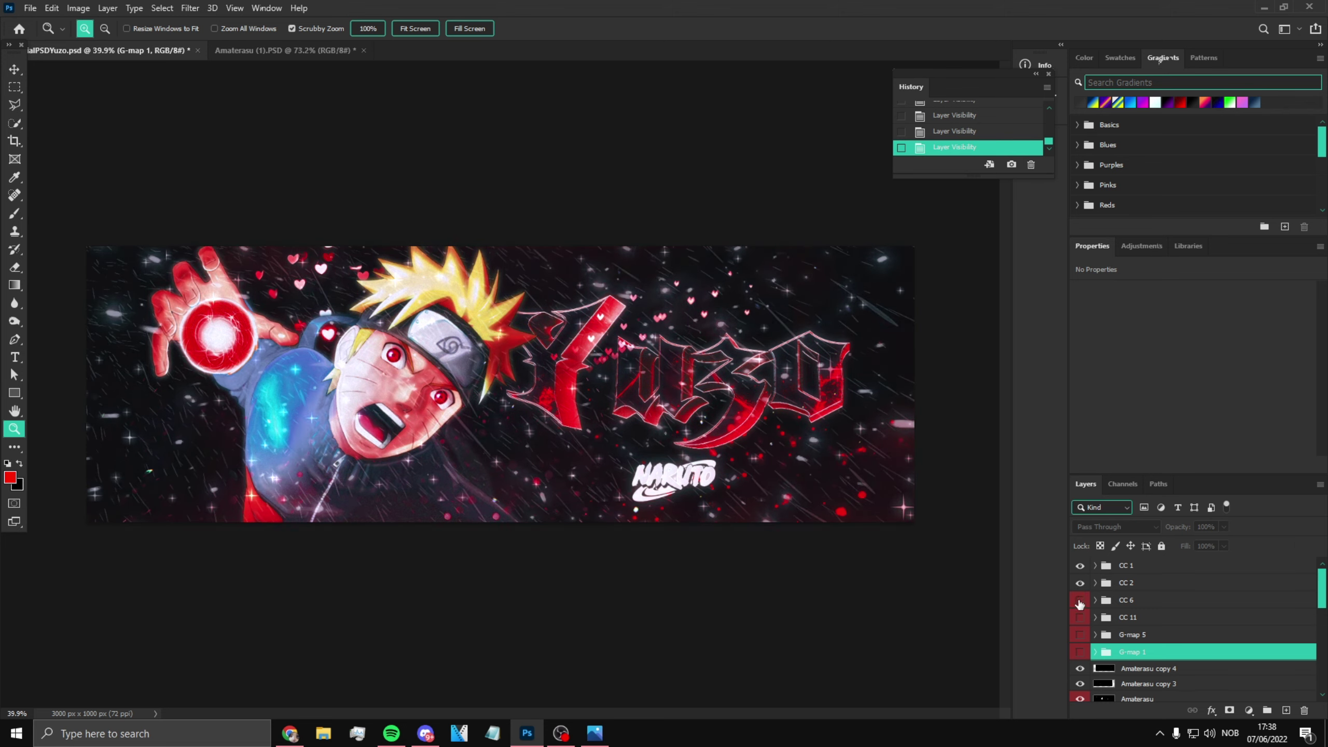
Step: Show the CC 6, CC 11, G-map 5 and G-map 1 colour groups
left_click(1080, 600)
left_click(1080, 617)
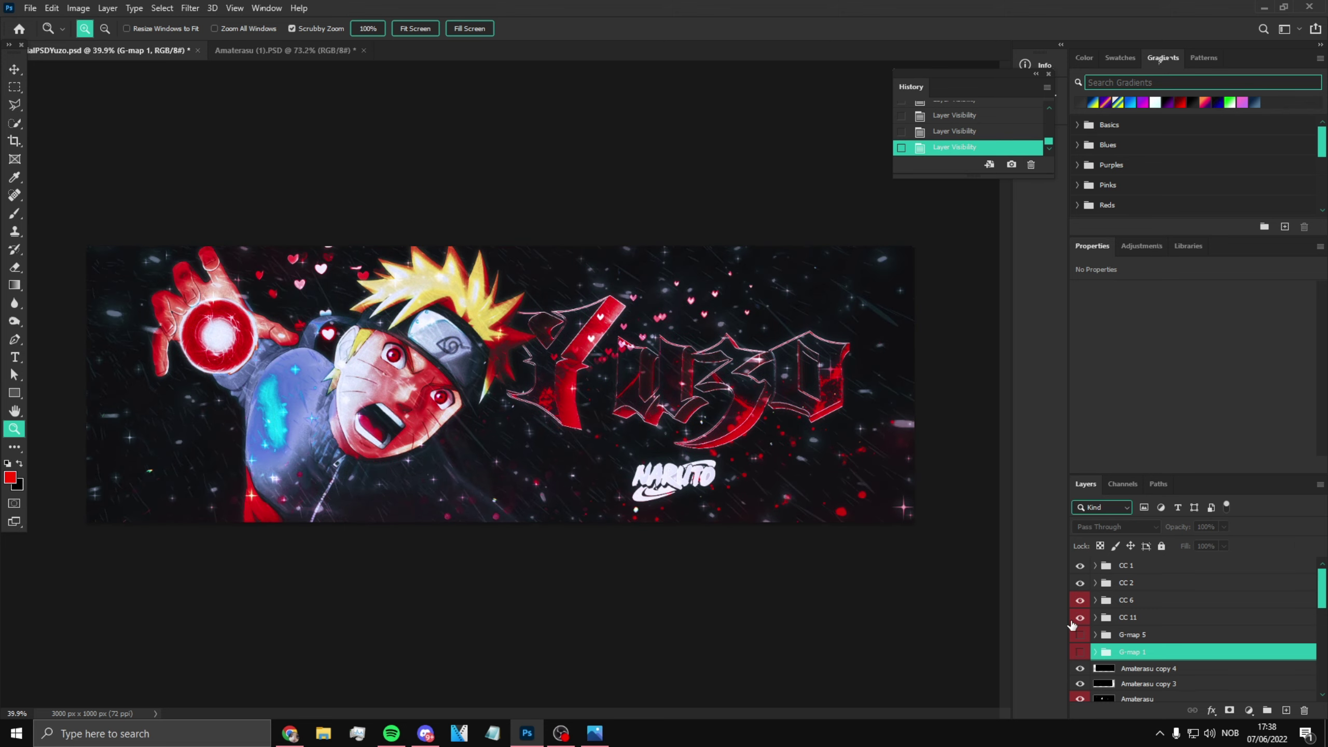
left_click(1080, 634)
left_click(1078, 651)
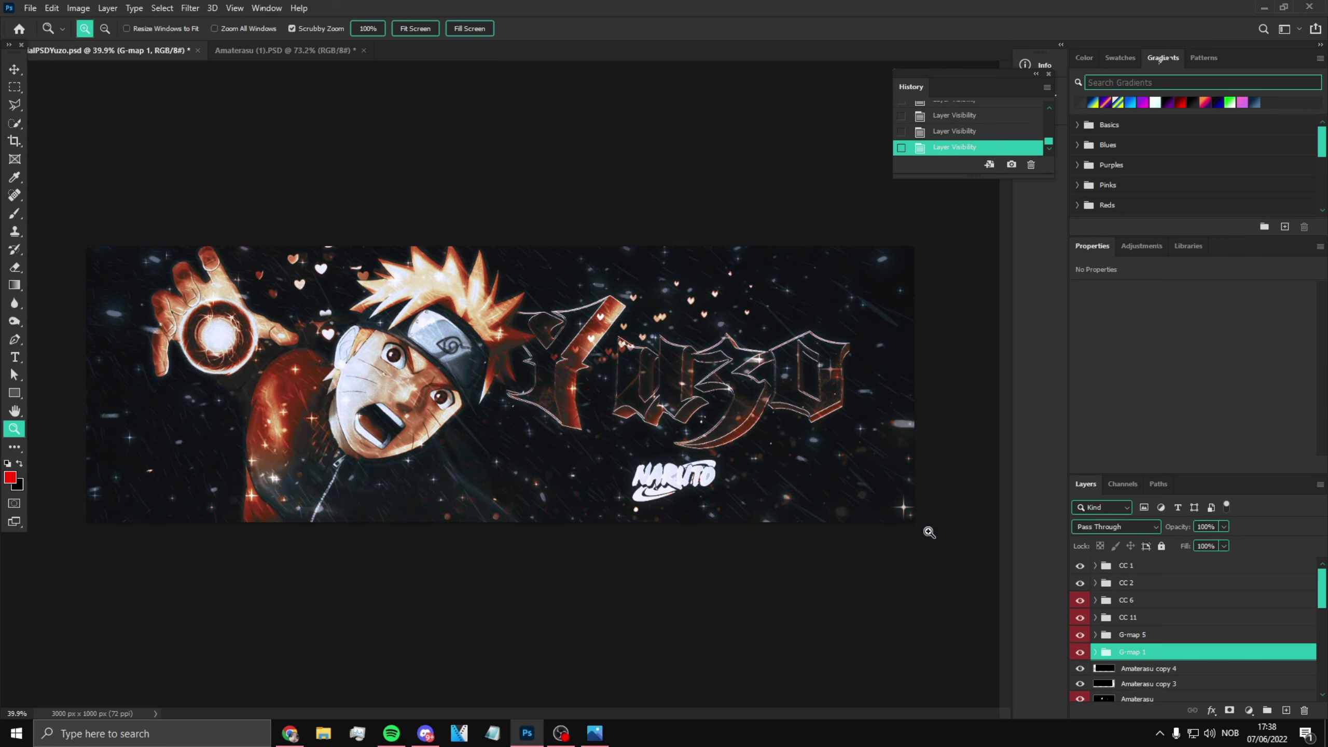
scroll(1161, 627, "down", 3)
scroll(1160, 628, "up", 3)
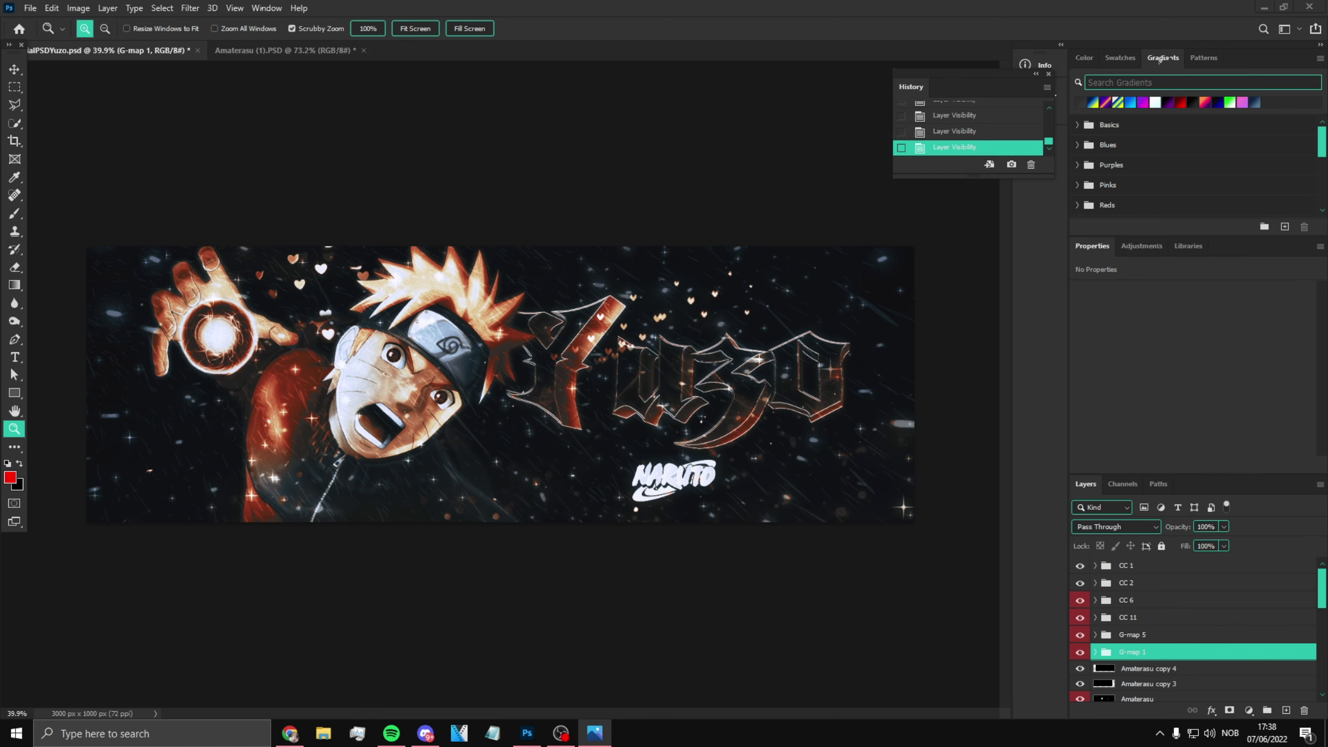
left_click(1160, 61)
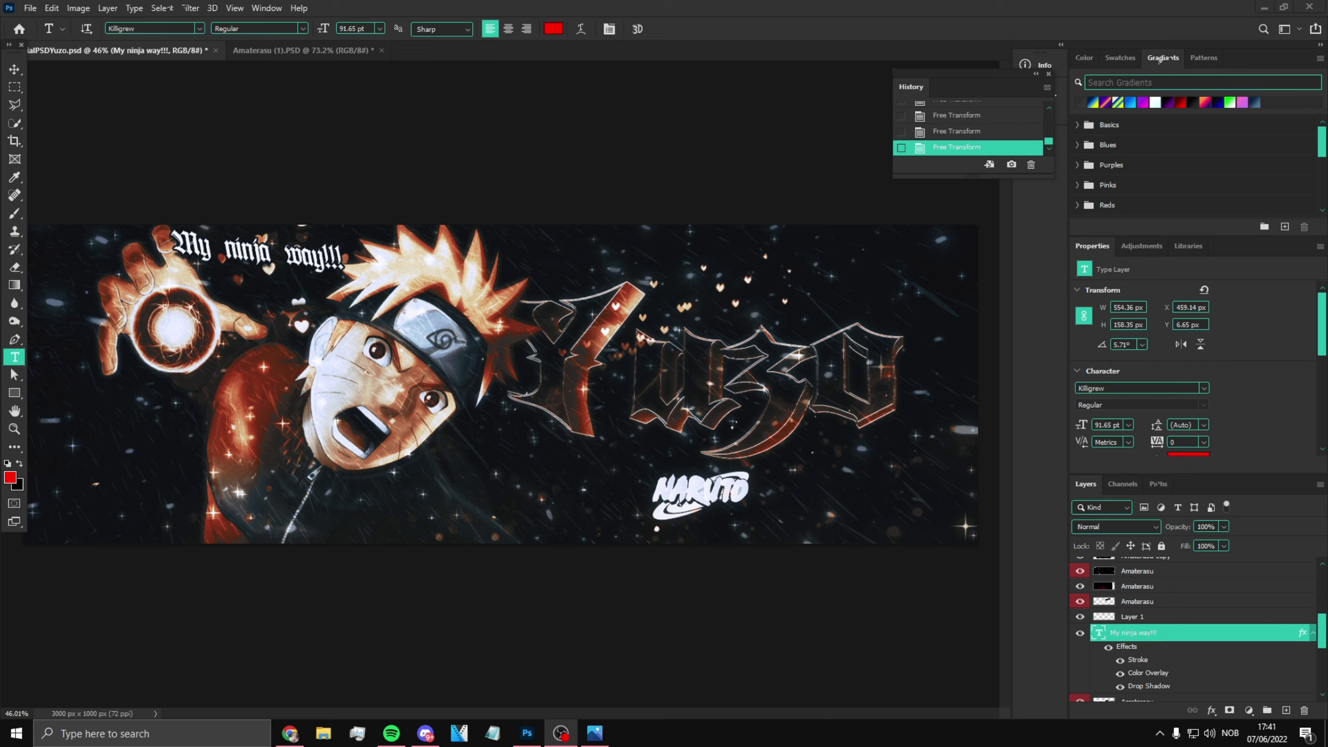
Step: Put all the banner's layers into one group and duplicate that group
key("ctrl+alt+a")
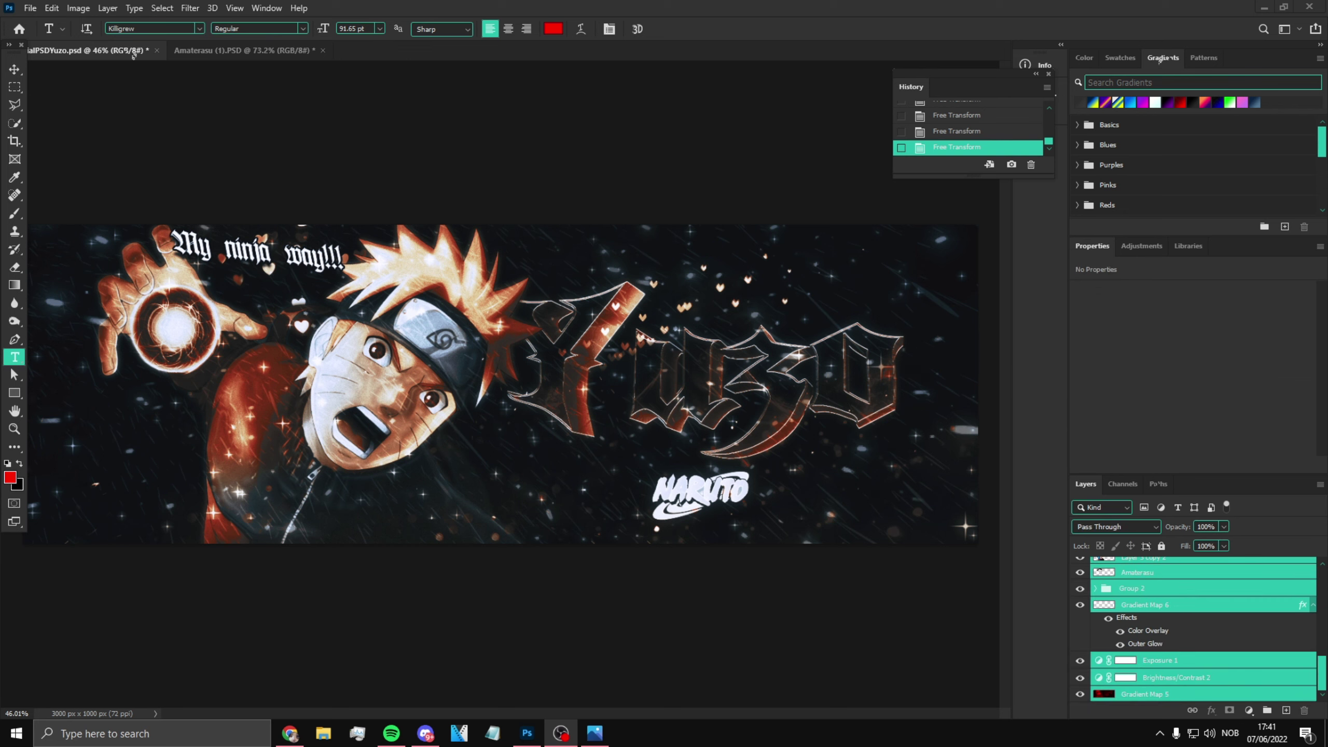
left_click(1268, 712)
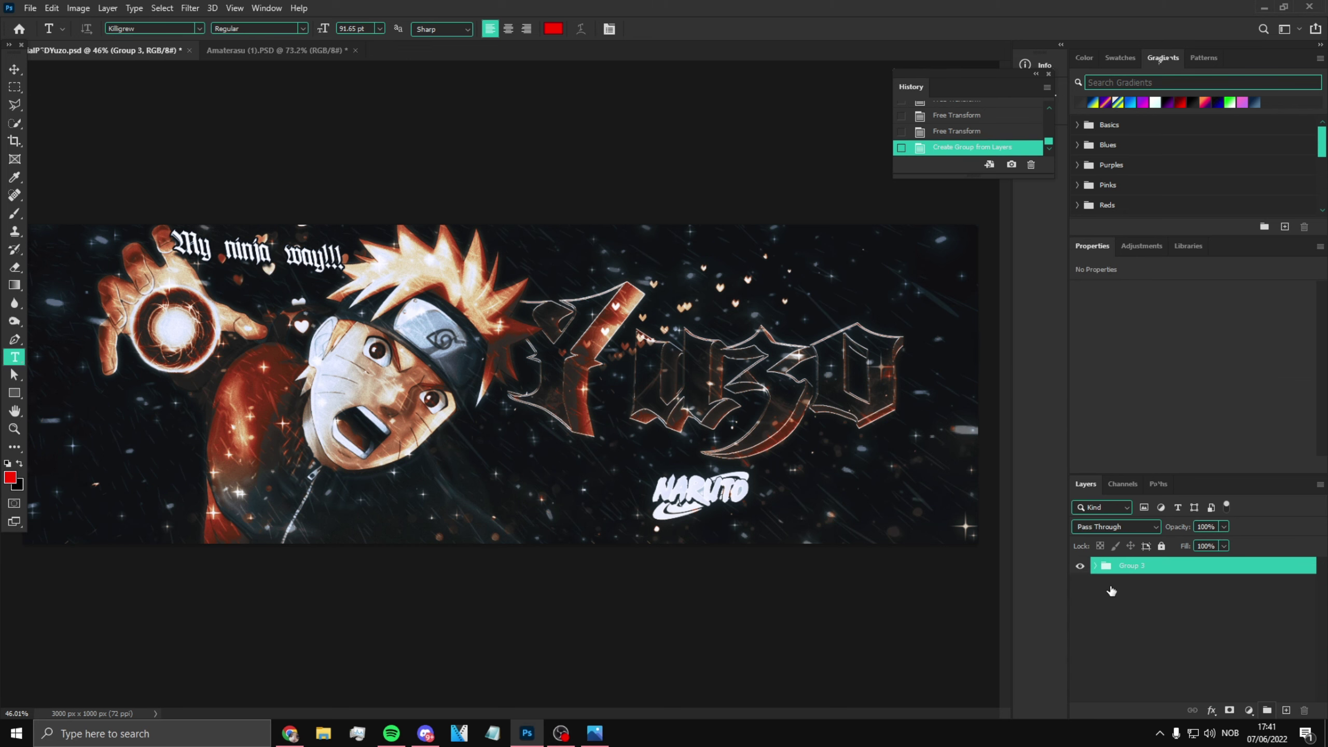
key("ctrl+j")
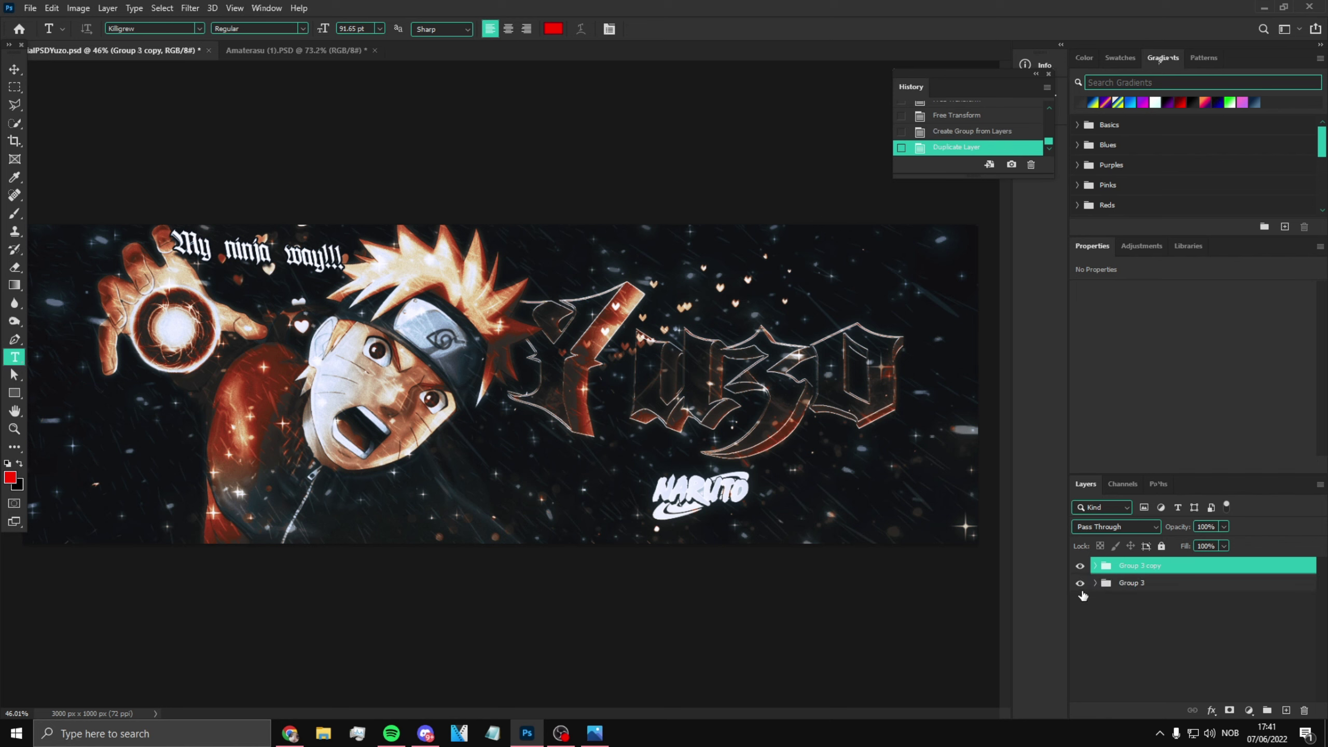
Step: Rename the original Group 3 as Banner and select the duplicate Group 3 copy above it
left_click(1138, 584)
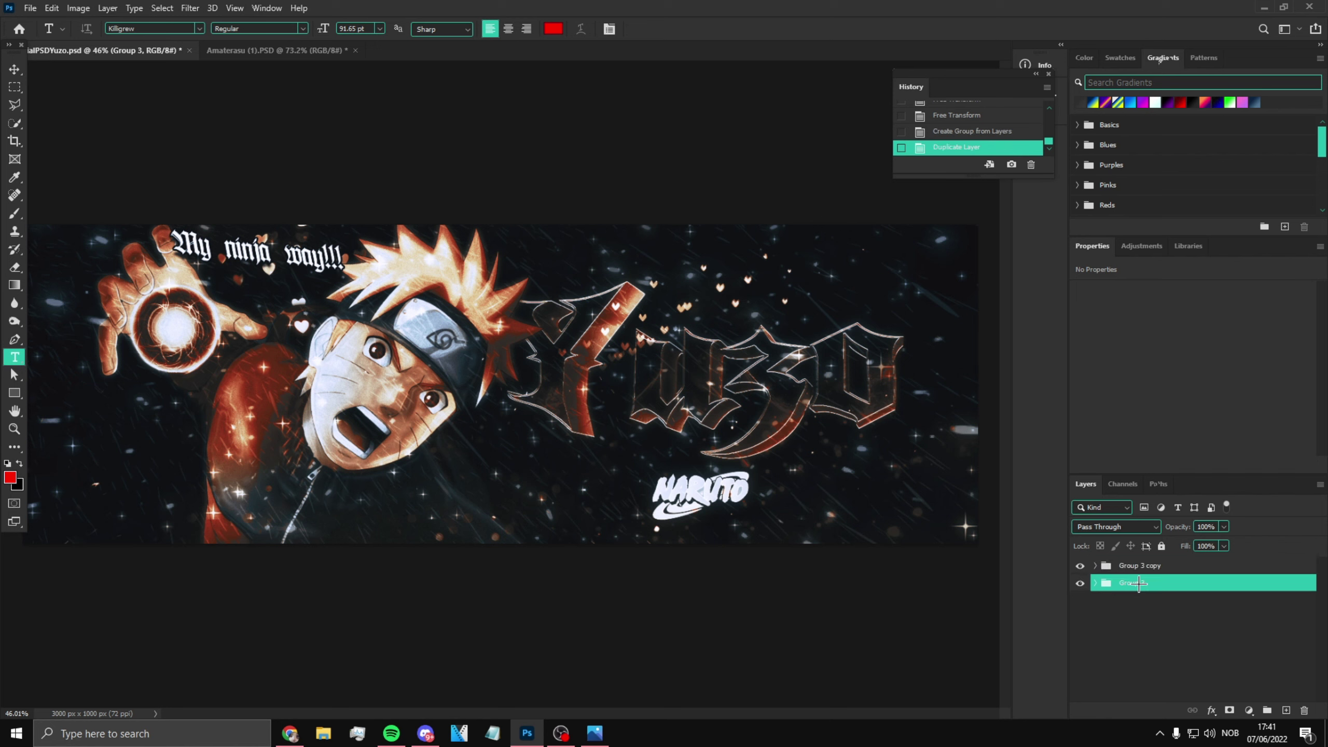
left_click_drag(1139, 584, 1131, 598)
double_click(1132, 585)
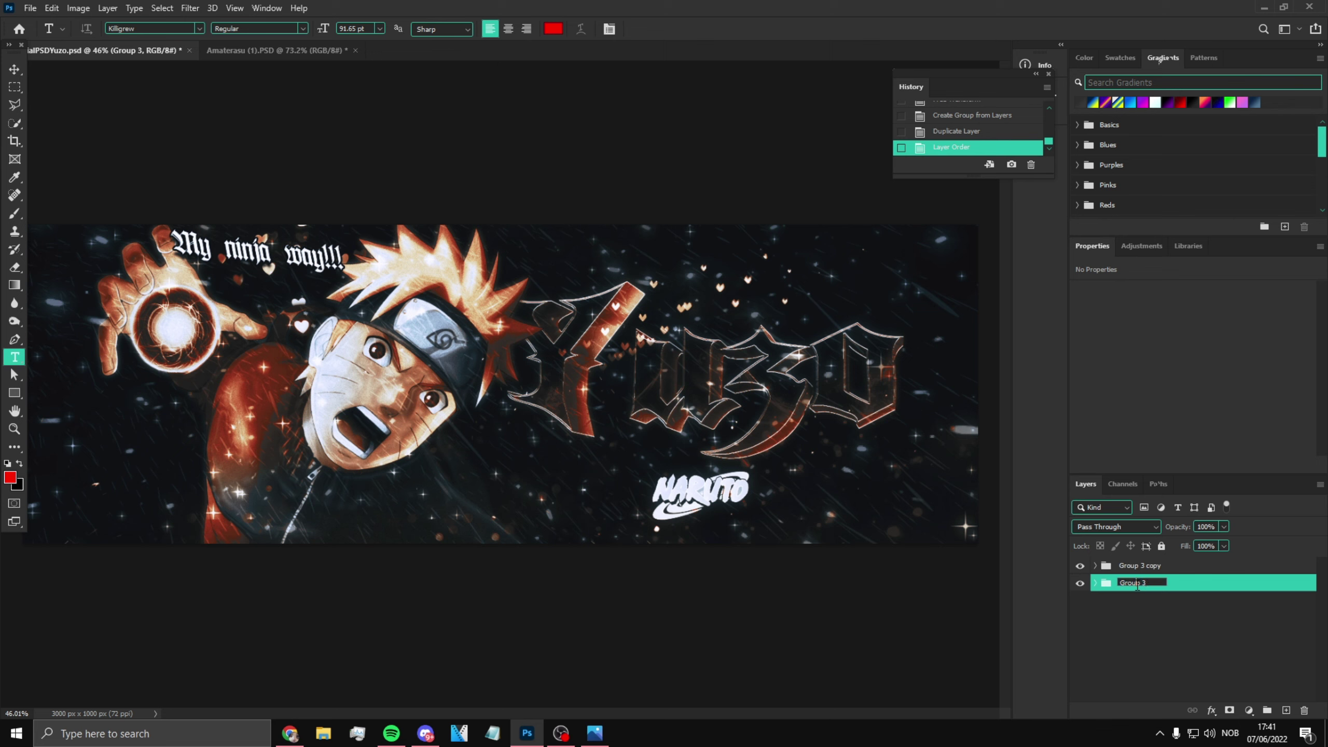
type("BVaner")
key("Return")
left_click(1080, 566)
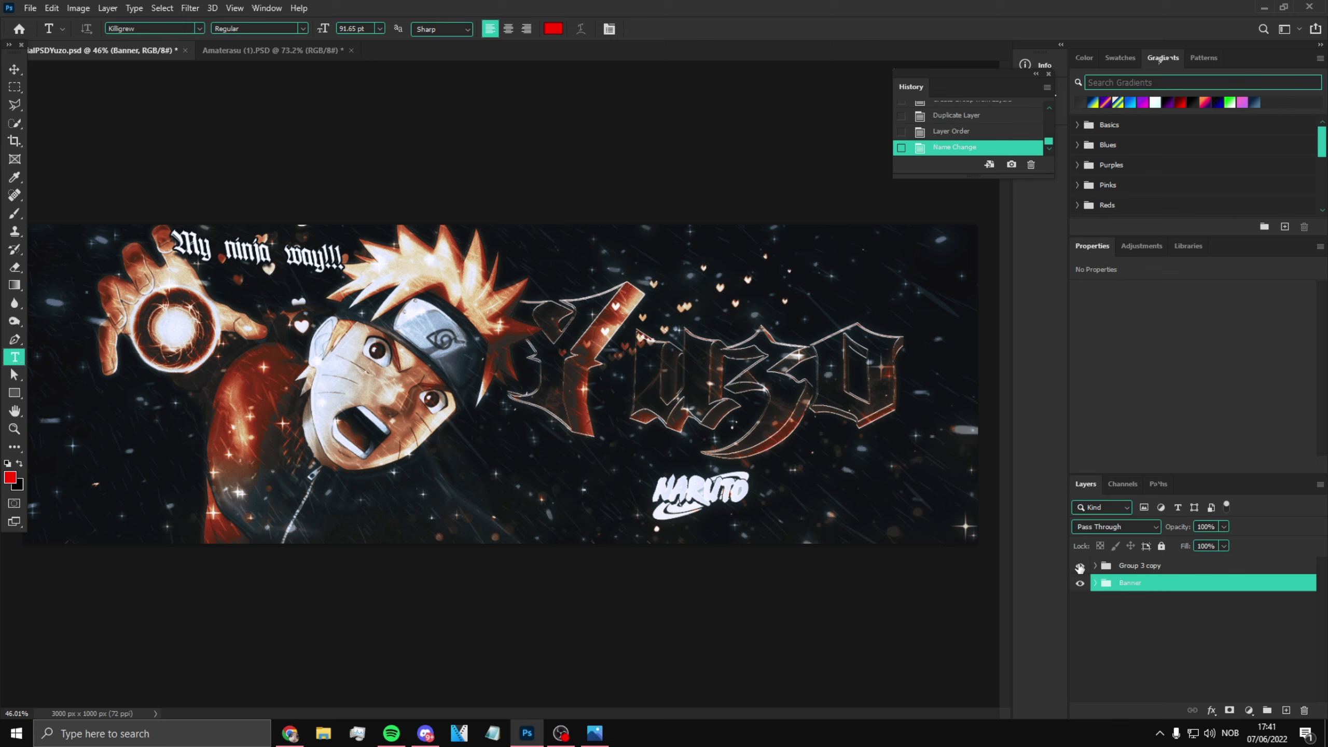
left_click(1124, 569)
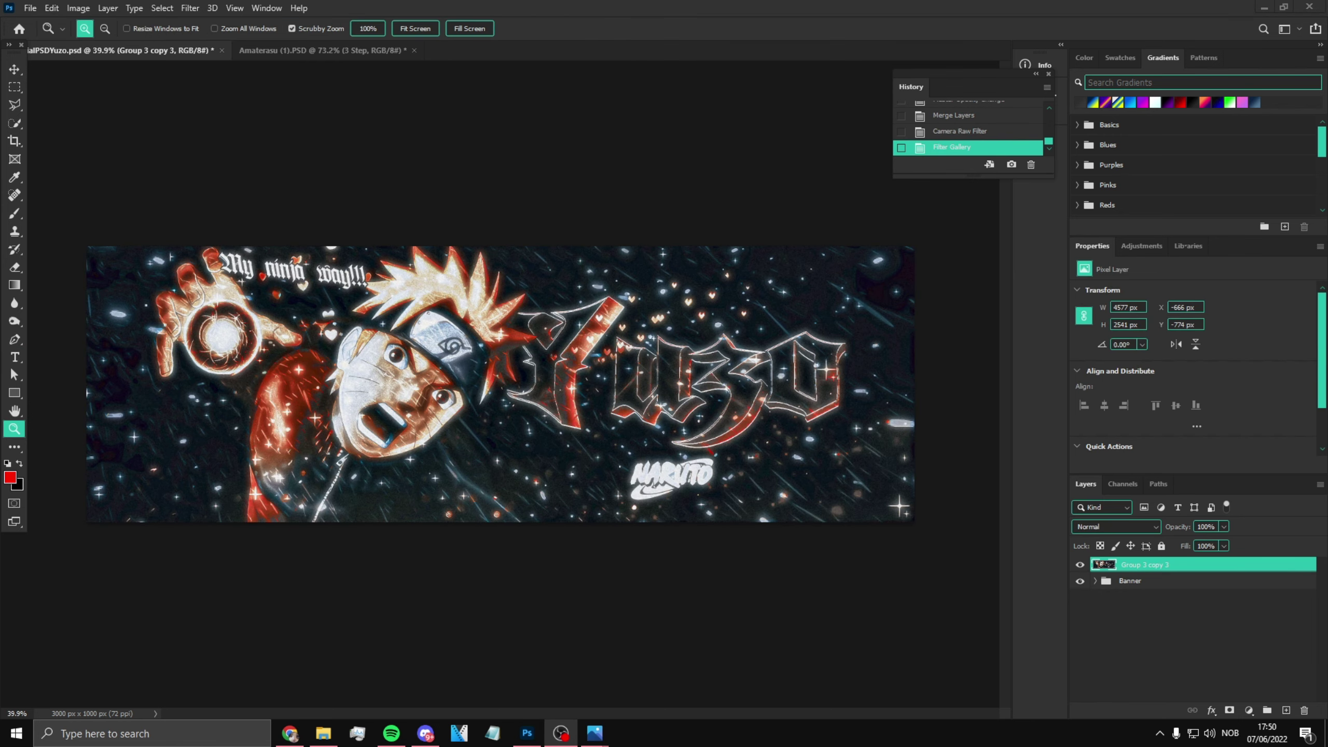
Step: Compare the merged banner's Camera Raw Filter and Filter Gallery history states, ending on the Filter Gallery state
left_click(971, 137)
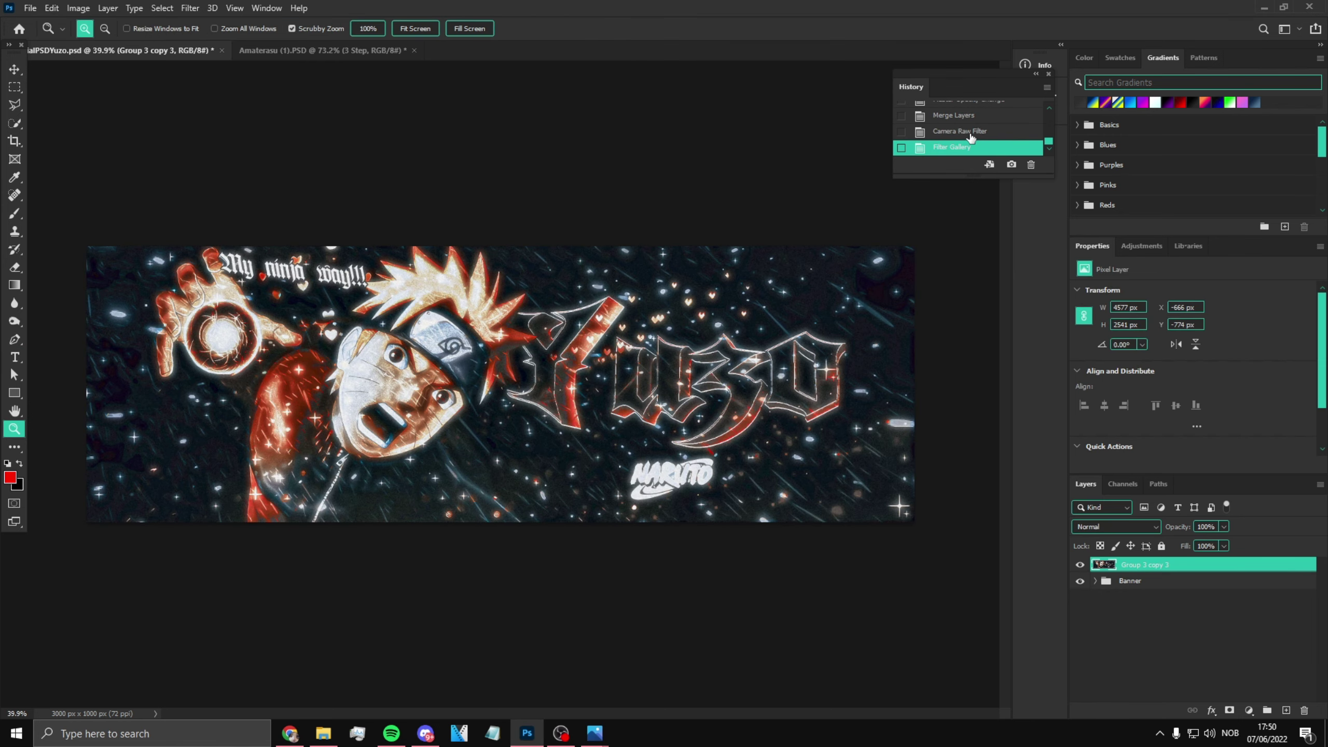
left_click(968, 134)
left_click(967, 149)
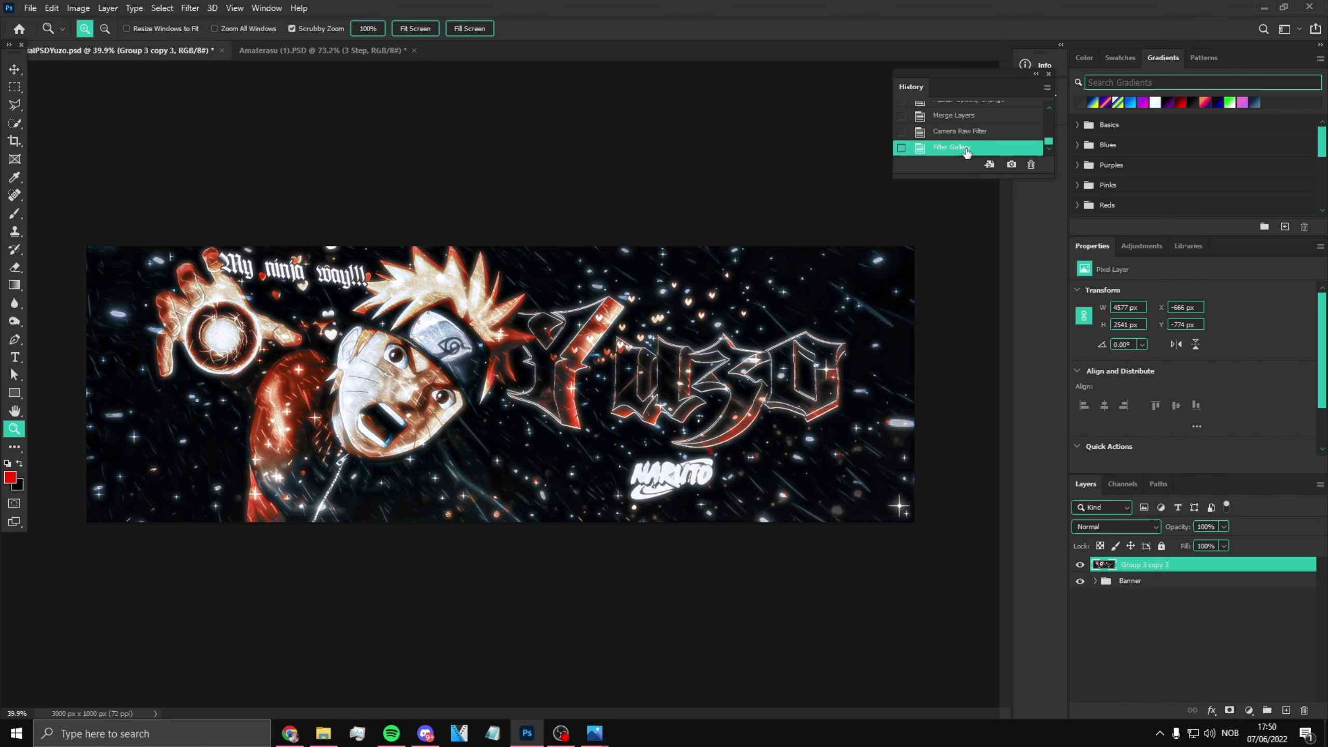
left_click(970, 136)
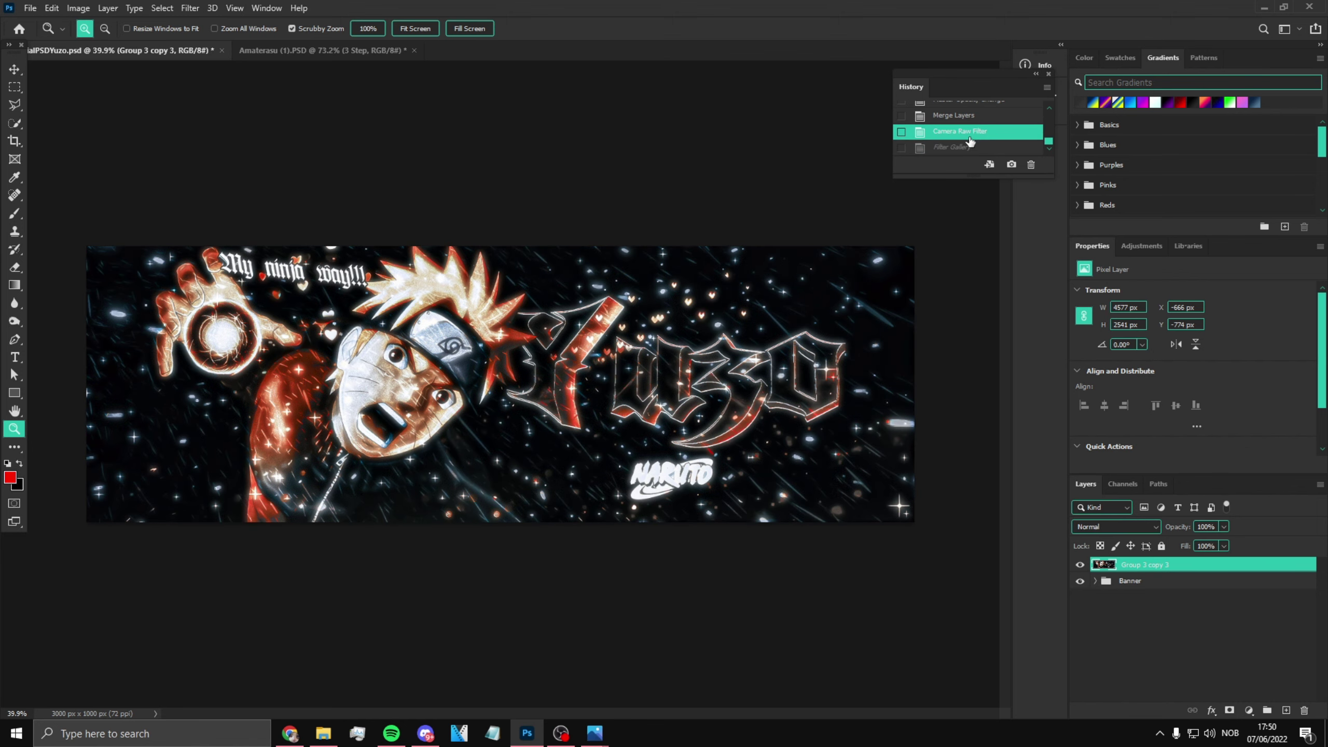
left_click(967, 147)
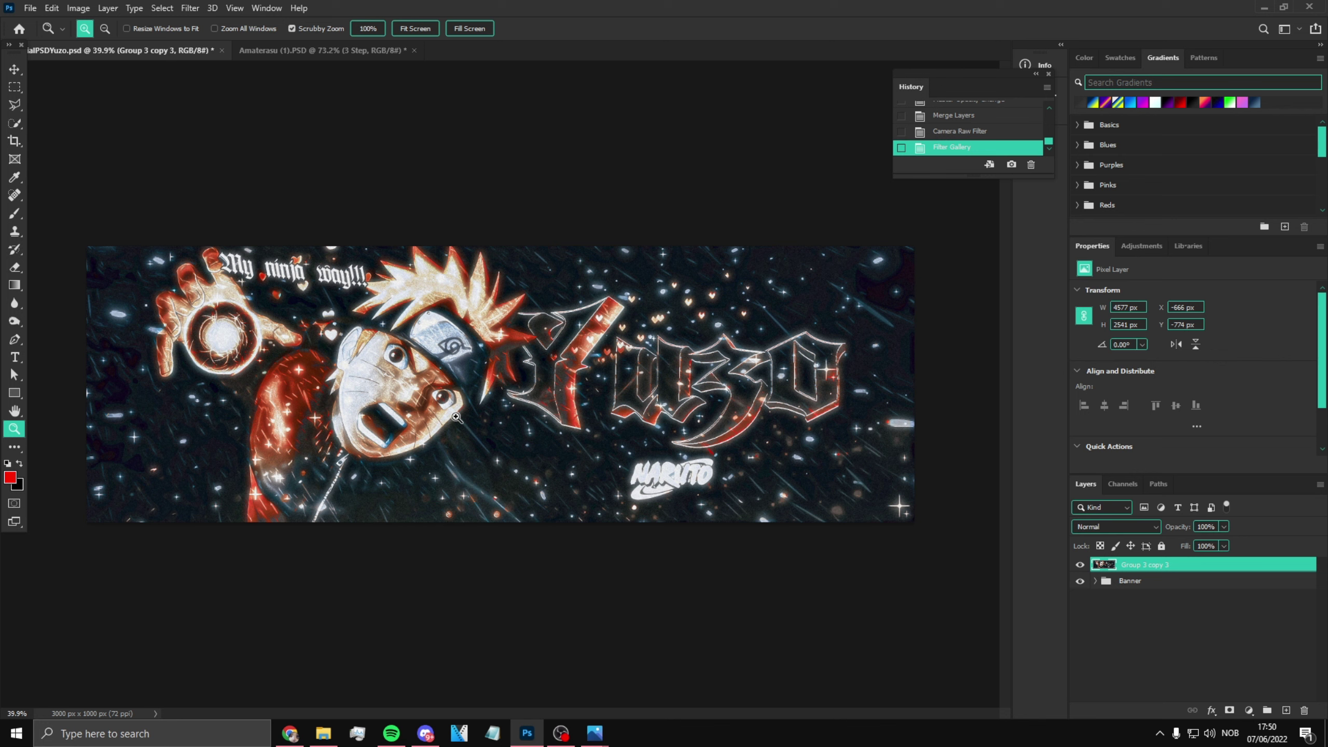
key("alt+Tab")
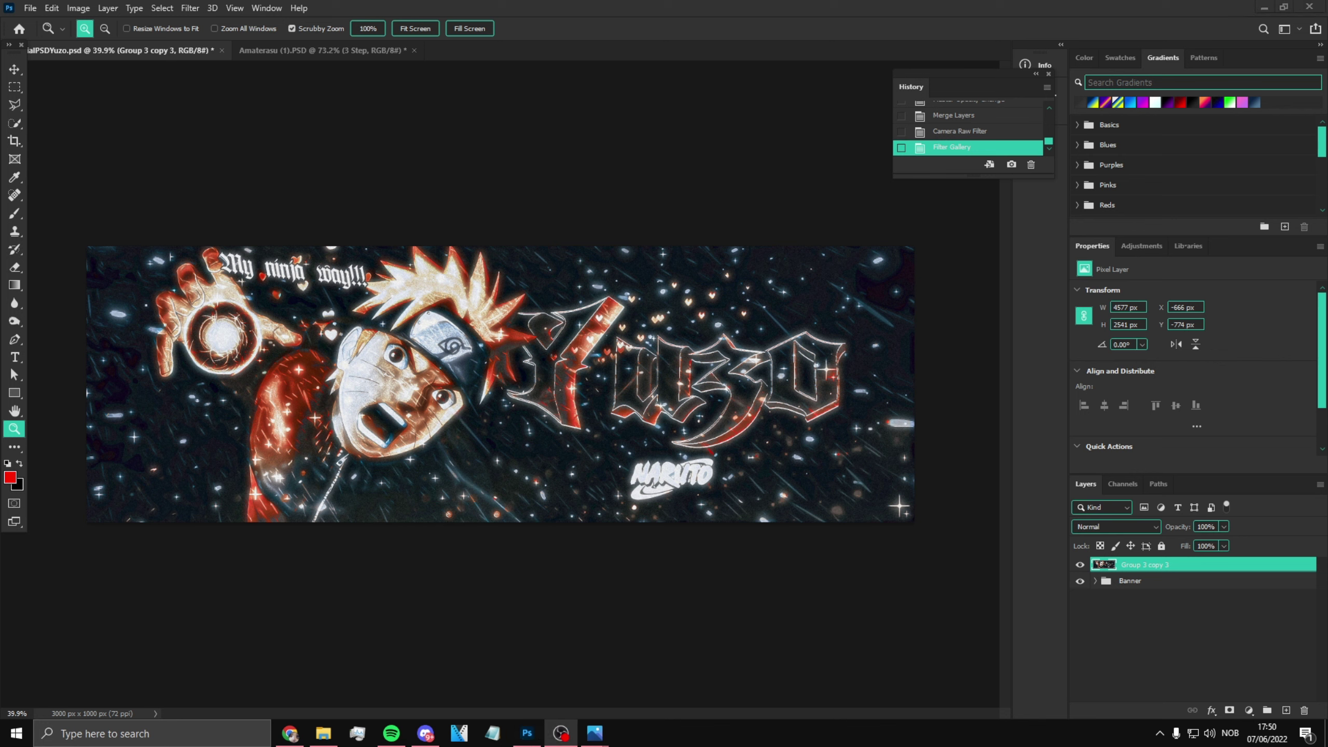